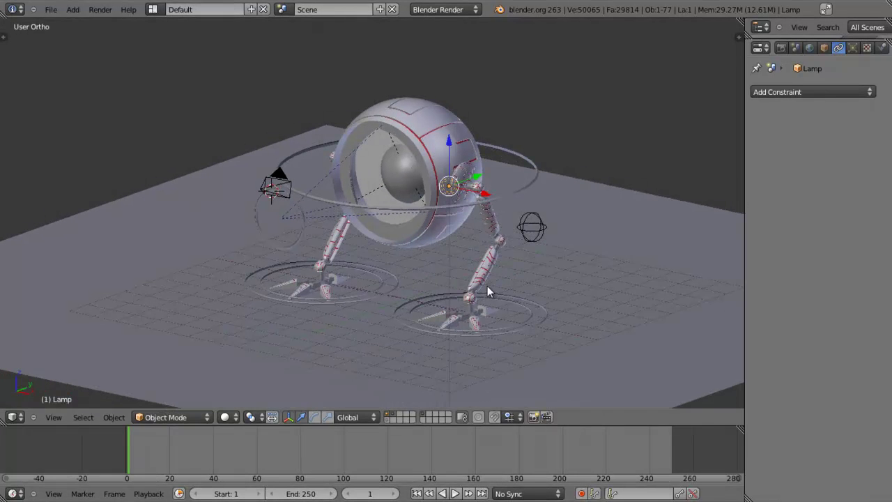
# - Select the Iris controller ring in front of the robot's eye and try moving it freely towards the eye, cancelling the move
pyautogui.rightClick(302, 236)
pyautogui.scroll(2, 323, 269)
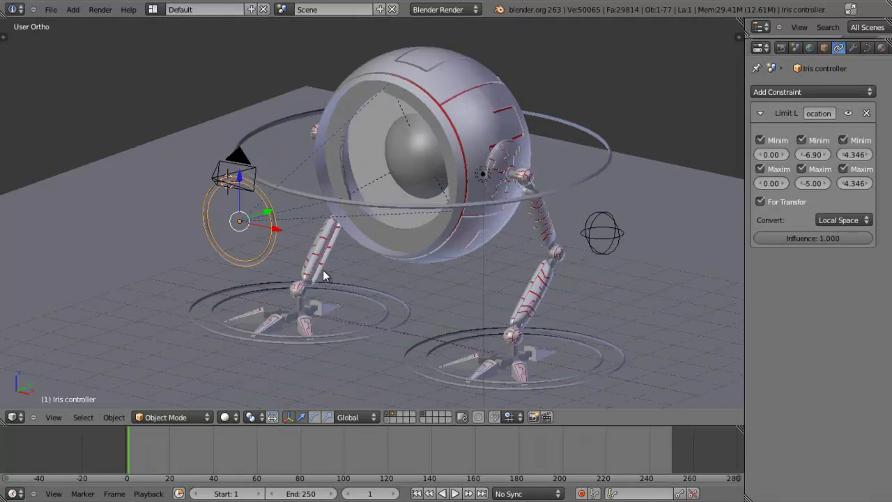
pyautogui.press('g')
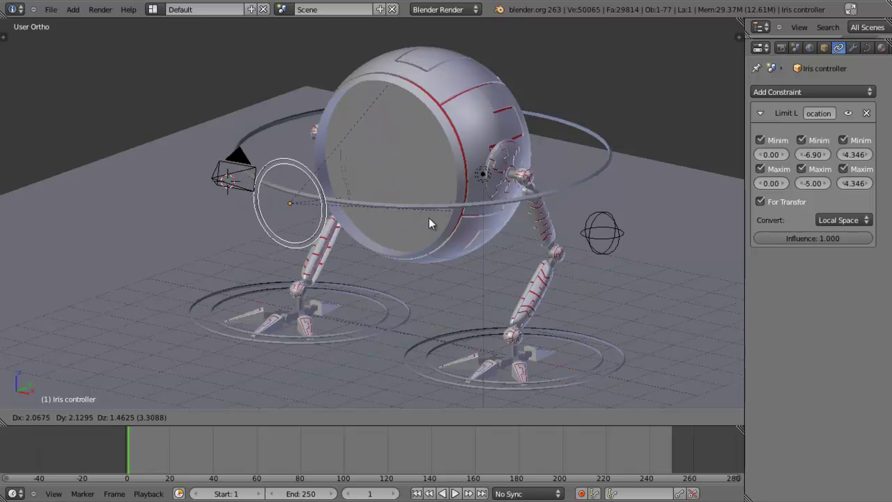
pyautogui.press('Escape')
# - Try sliding the Iris controller along the global Y axis to close the iris, cancelling the move
pyautogui.moveTo(370, 263); pyautogui.dragTo(334, 274, button='middle')
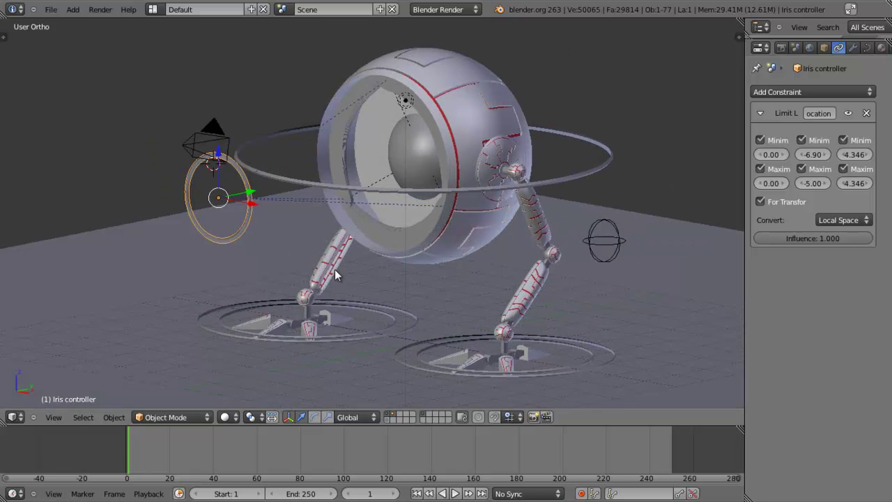
pyautogui.press('g')
pyautogui.press('Escape')
pyautogui.press('g')
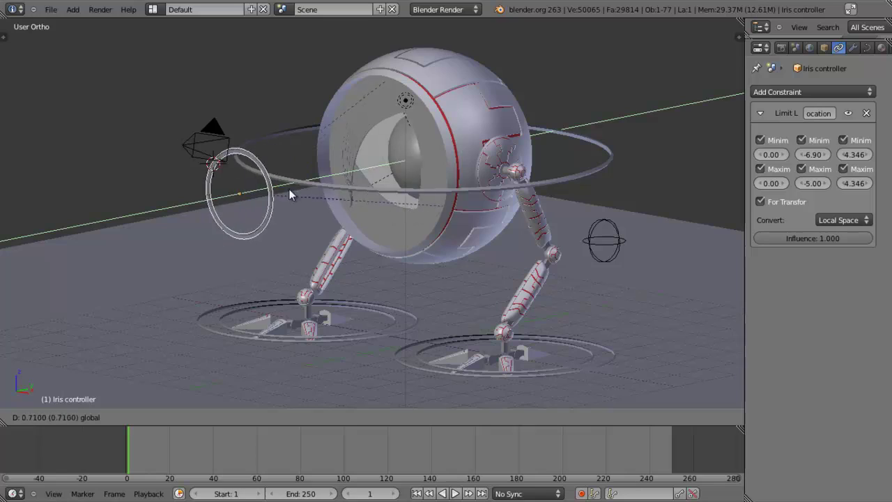
pyautogui.press('Escape')
# - Try moving the Iris controller without an axis constraint until the iris is nearly closed, and cancel the move
pyautogui.moveTo(278, 240)
pyautogui.mouseDown(button='middle')
pyautogui.moveTo(502, 252)
pyautogui.moveTo(273, 243)
pyautogui.mouseUp(button='middle')
pyautogui.moveTo(329, 249); pyautogui.dragTo(355, 255, button='middle')
pyautogui.press('g')
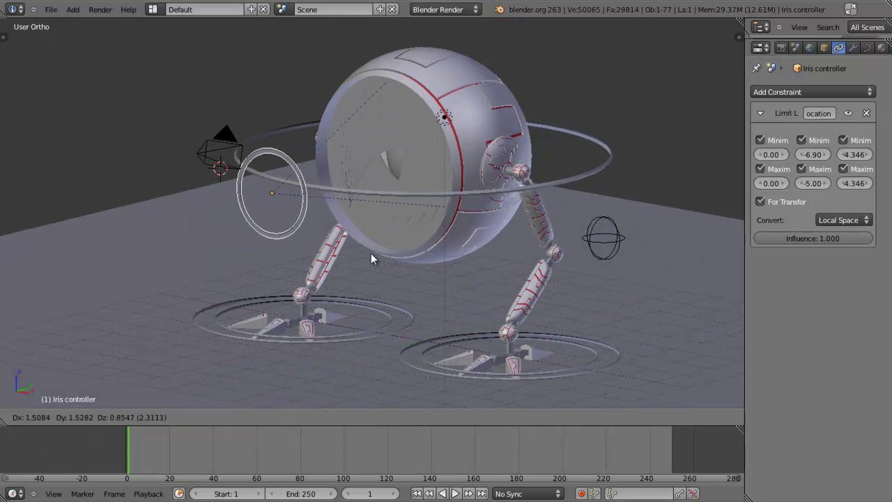
pyautogui.press('Escape')
# - Move the Iris controller slightly along Y and freely back and forth, confirming it with the iris open
pyautogui.moveTo(417, 213); pyautogui.dragTo(433, 233, button='middle')
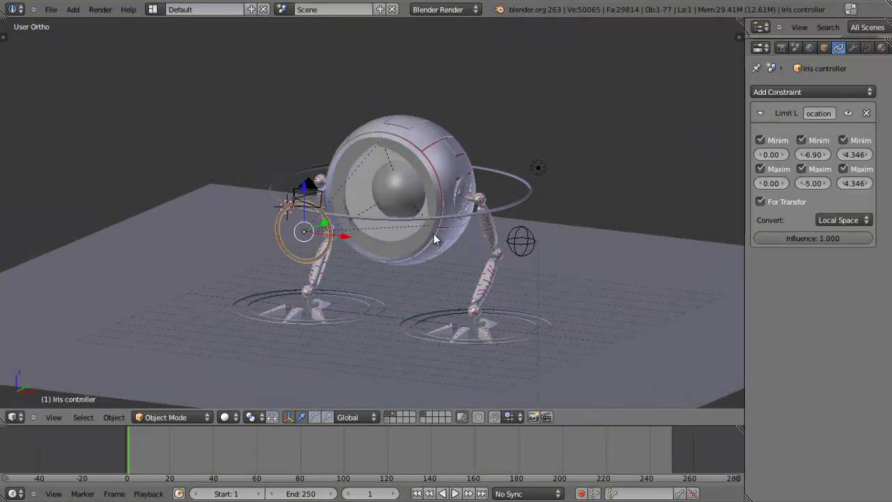
pyautogui.scroll(2, 376, 227)
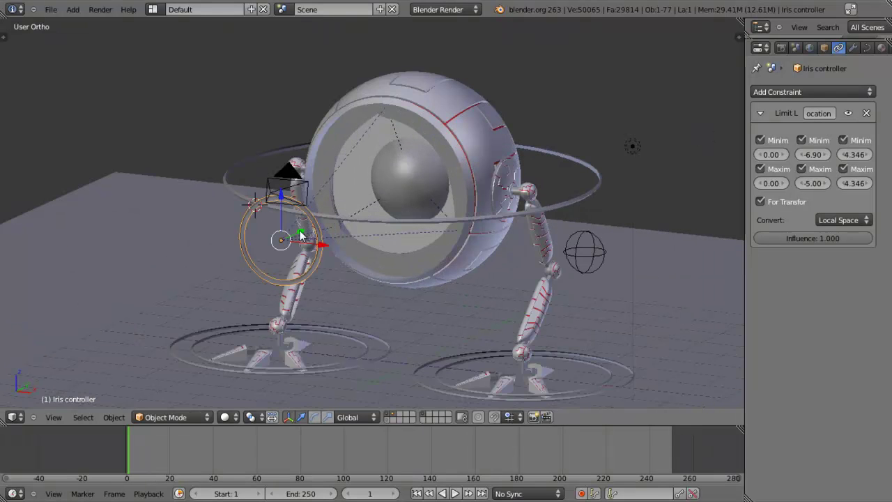
pyautogui.press('g')
pyautogui.press('y')
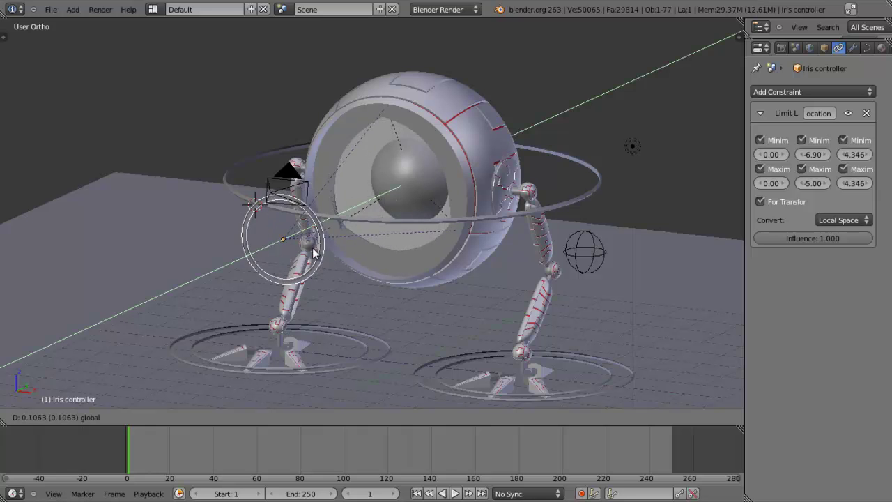
pyautogui.click(314, 262)
pyautogui.press('g')
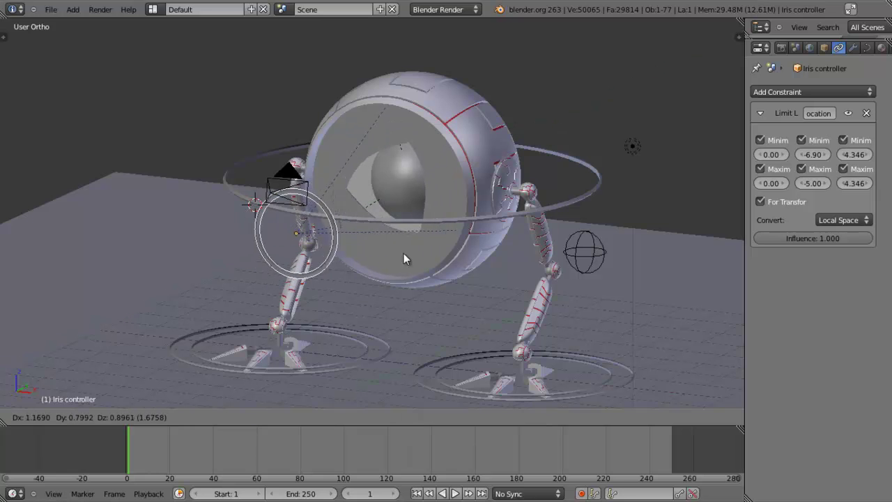
pyautogui.click(342, 301)
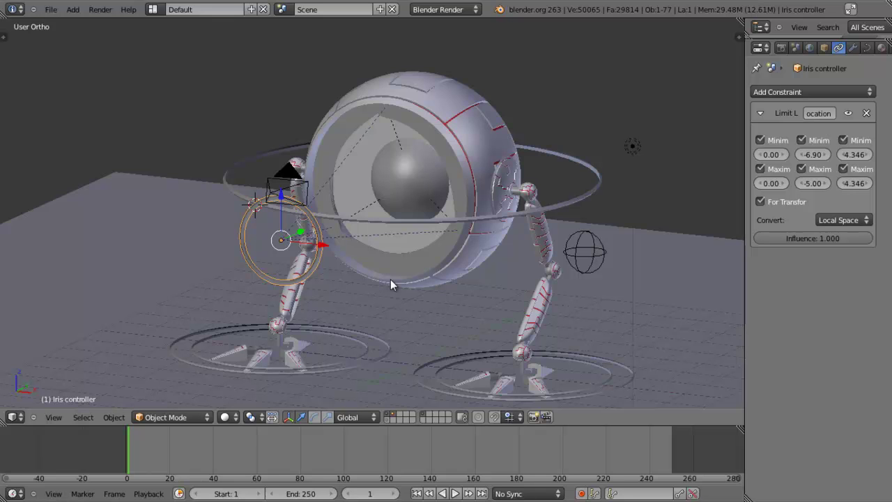
# - Try two more free moves of the Iris controller to close the eye's iris fully and partly, cancelling each
pyautogui.press('g')
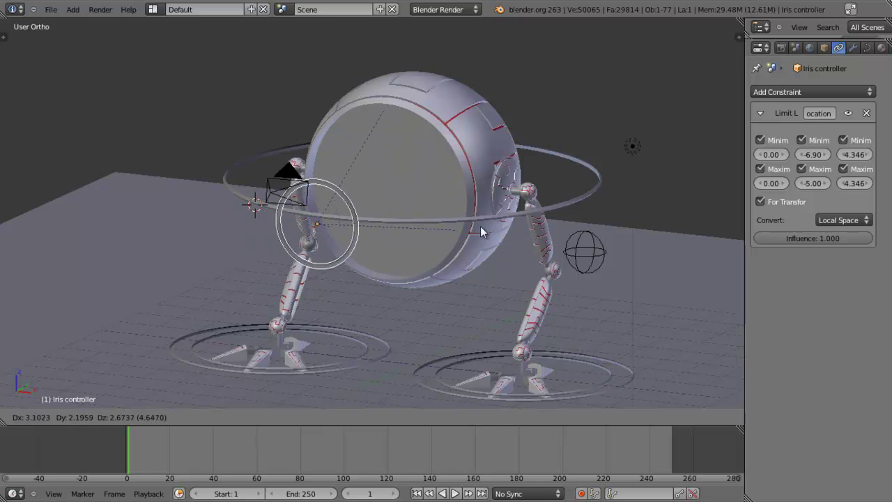
pyautogui.rightClick(491, 230)
pyautogui.moveTo(405, 233); pyautogui.dragTo(350, 295, button='middle')
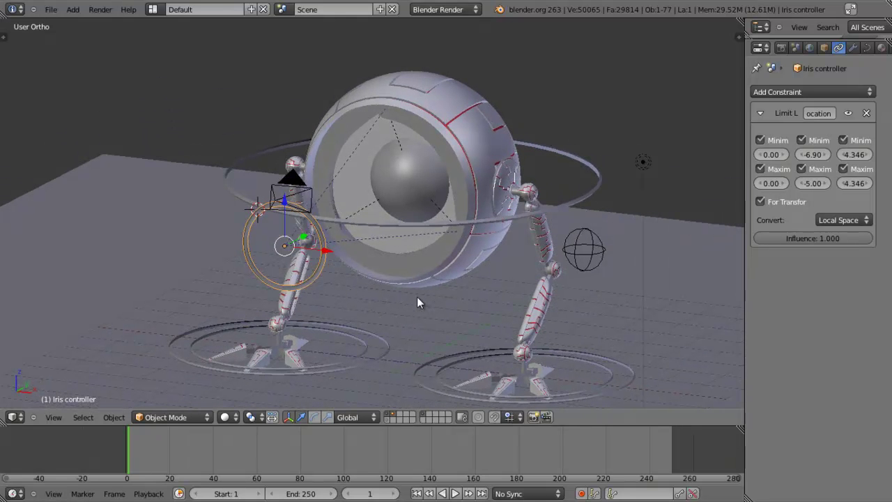
pyautogui.moveTo(374, 262)
pyautogui.mouseDown(button='middle')
pyautogui.moveTo(360, 278)
pyautogui.moveTo(372, 257)
pyautogui.mouseUp(button='middle')
pyautogui.press('g')
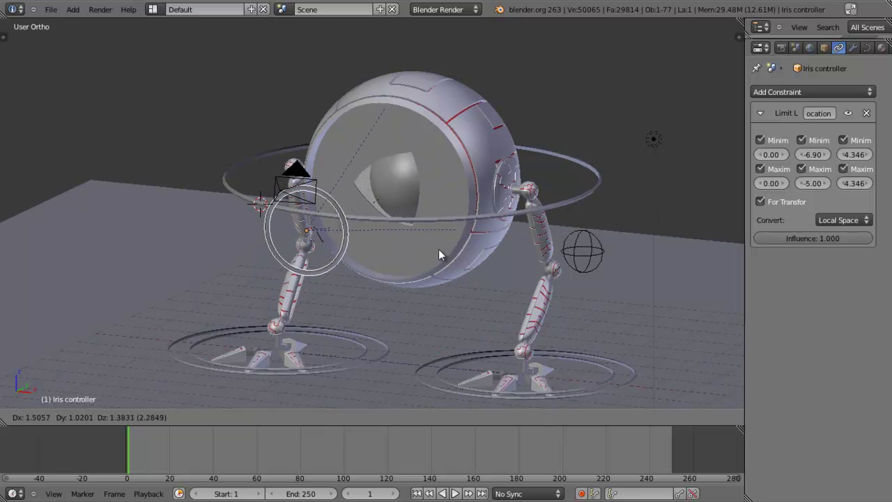
pyautogui.rightClick(438, 249)
# - Move the Iris controller towards the eye to partly close the iris, and try another move from the robot's opposite side
pyautogui.moveTo(384, 260)
pyautogui.mouseDown(button='middle')
pyautogui.moveTo(479, 261)
pyautogui.moveTo(479, 271)
pyautogui.moveTo(371, 266)
pyautogui.mouseUp(button='middle')
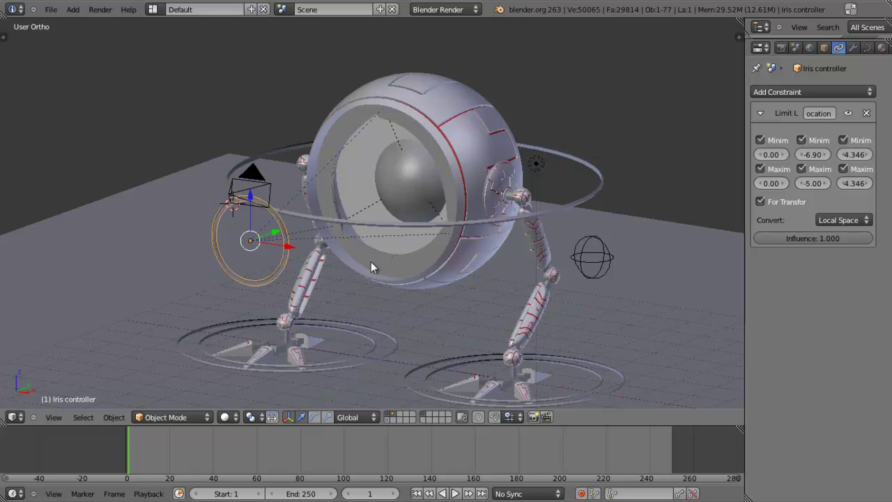
pyautogui.moveTo(382, 221); pyautogui.dragTo(391, 253, button='middle')
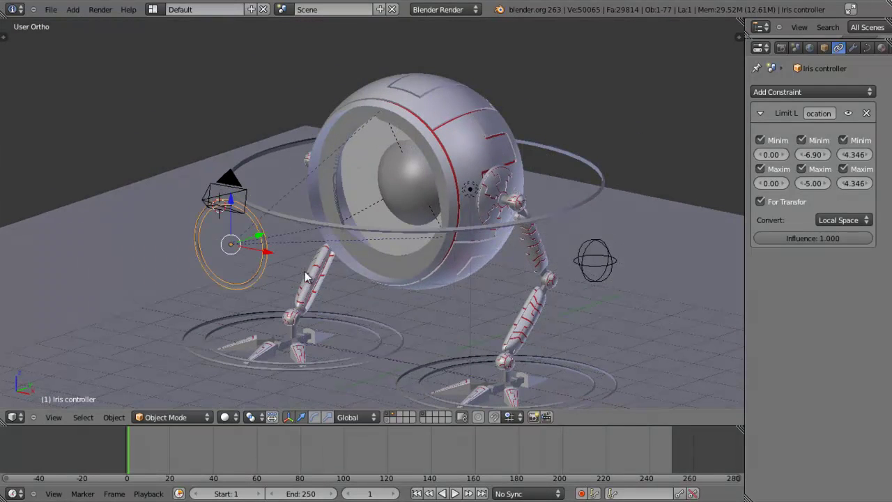
pyautogui.press('g')
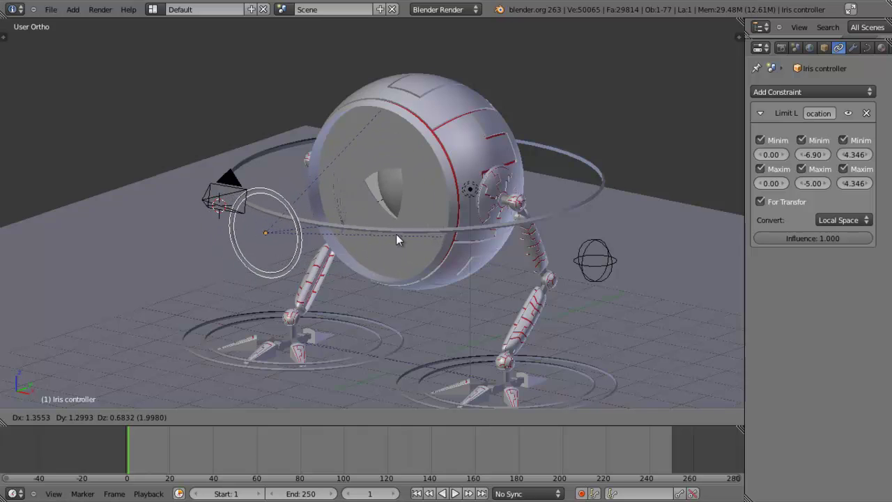
pyautogui.click(404, 230)
pyautogui.moveTo(303, 245); pyautogui.dragTo(400, 244, button='middle')
pyautogui.press('g')
pyautogui.rightClick(496, 235)
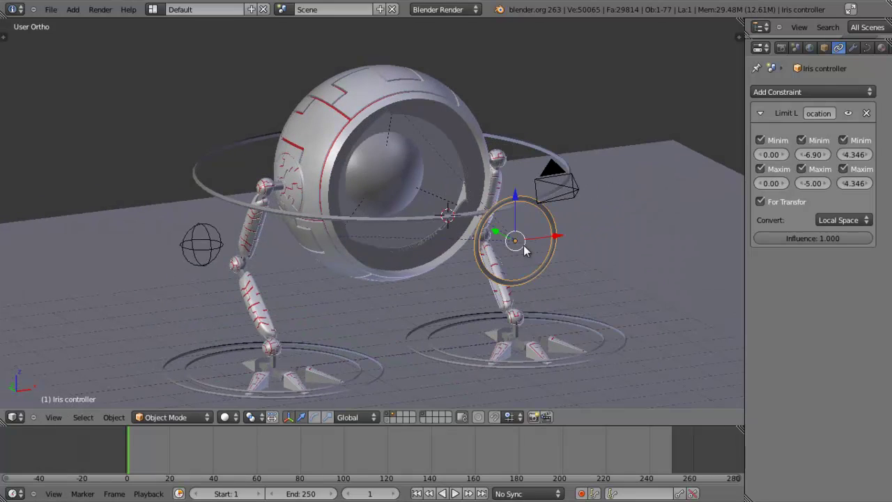
# - Open the recent file Biped1.blend
pyautogui.moveTo(559, 264); pyautogui.dragTo(415, 220, button='middle')
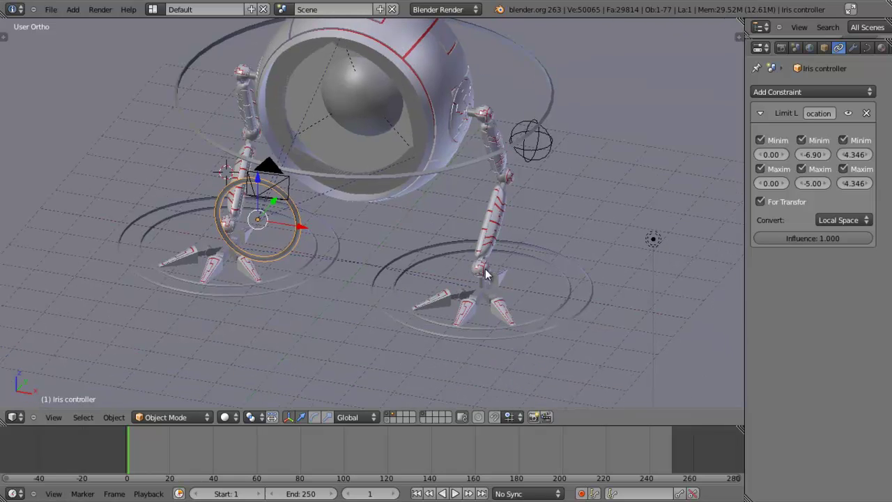
pyautogui.moveTo(488, 273); pyautogui.dragTo(469, 276, button='middle')
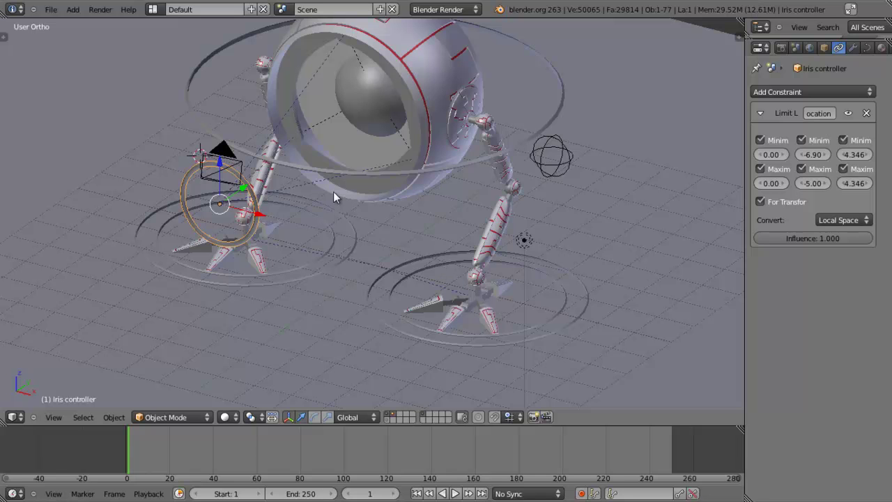
pyautogui.click(51, 9)
pyautogui.moveTo(76, 49)
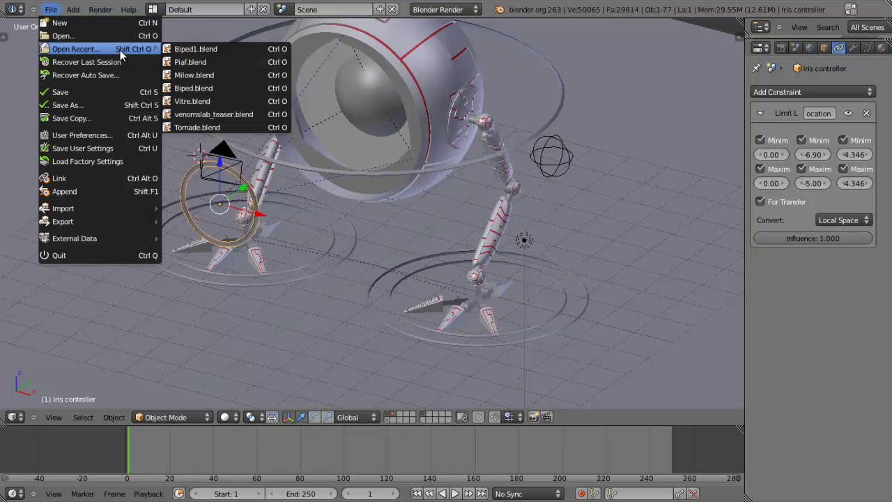
pyautogui.click(261, 48)
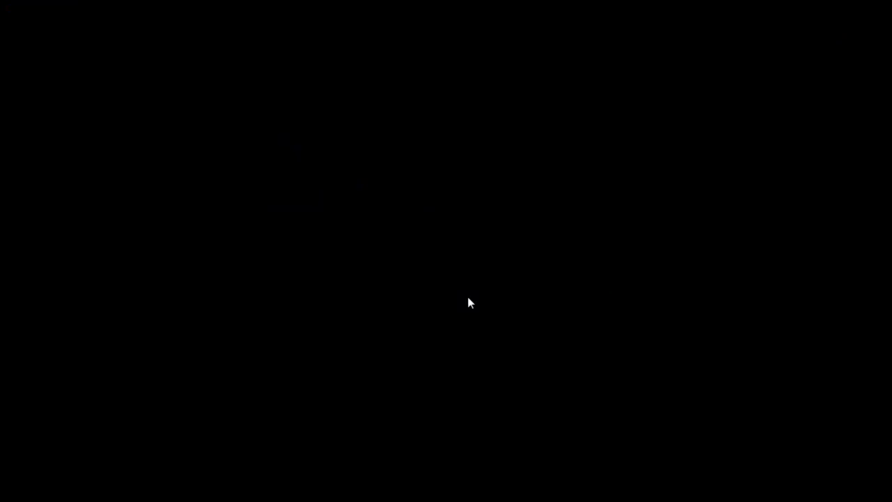
# - Show the wireframe rig layer together with the foot's mesh and controller layers, and examine how the toes are rigged
pyautogui.moveTo(436, 276); pyautogui.dragTo(349, 275, button='middle')
pyautogui.scroll(3, 355, 267)
pyautogui.scroll(2, 389, 292)
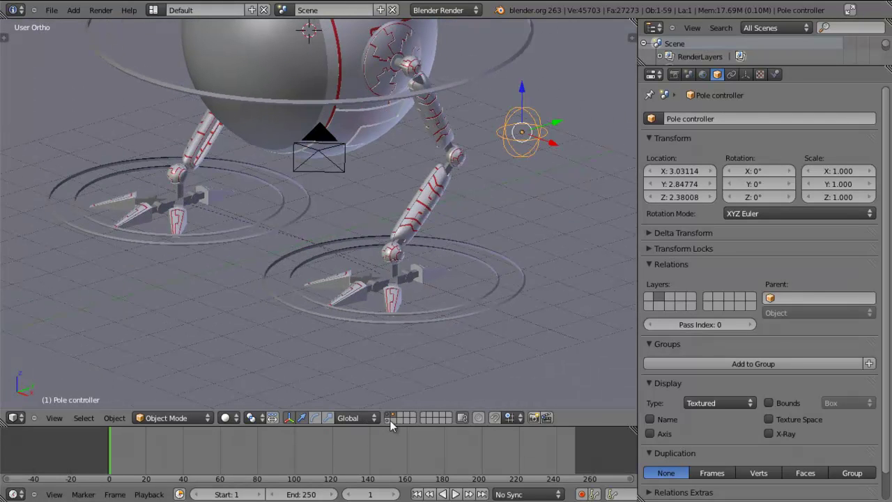
pyautogui.scroll(3, 416, 308)
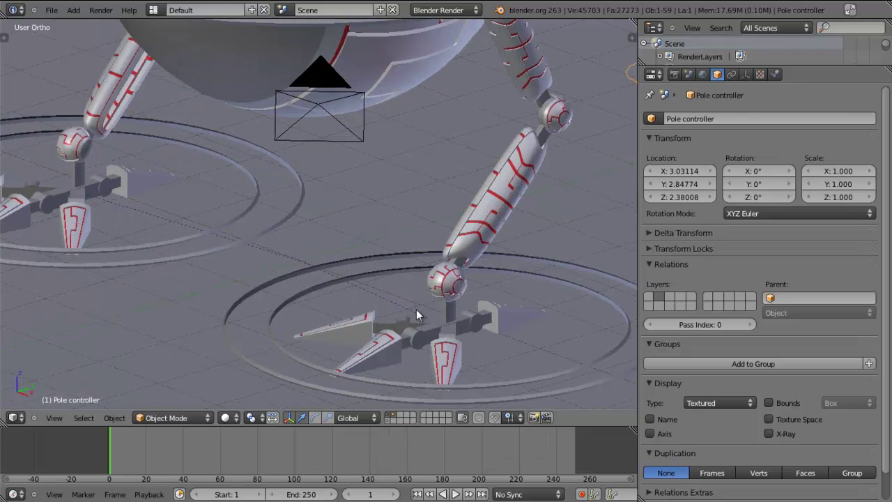
pyautogui.keyDown('shift'); pyautogui.moveTo(464, 343); pyautogui.dragTo(444, 313, button='middle'); pyautogui.keyUp('shift')
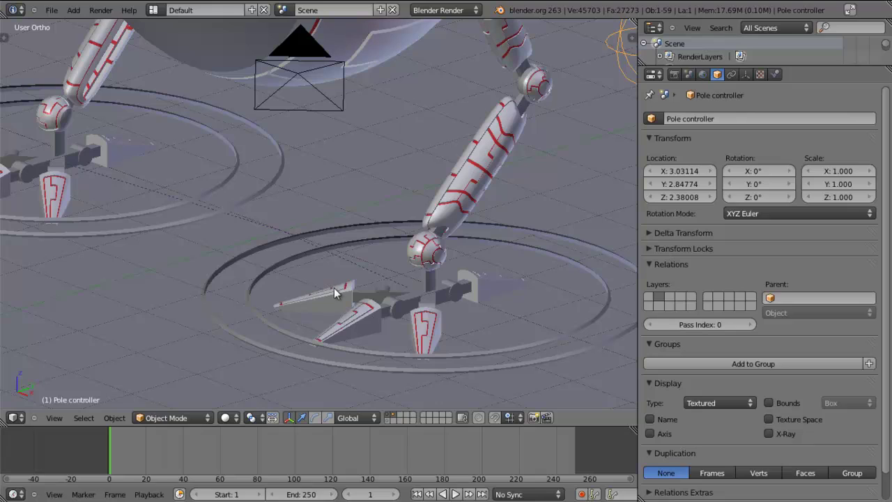
pyautogui.moveTo(371, 340)
pyautogui.mouseDown(button='middle')
pyautogui.moveTo(548, 329)
pyautogui.moveTo(339, 353)
pyautogui.moveTo(313, 341)
pyautogui.moveTo(384, 351)
pyautogui.moveTo(328, 308)
pyautogui.moveTo(369, 376)
pyautogui.mouseUp(button='middle')
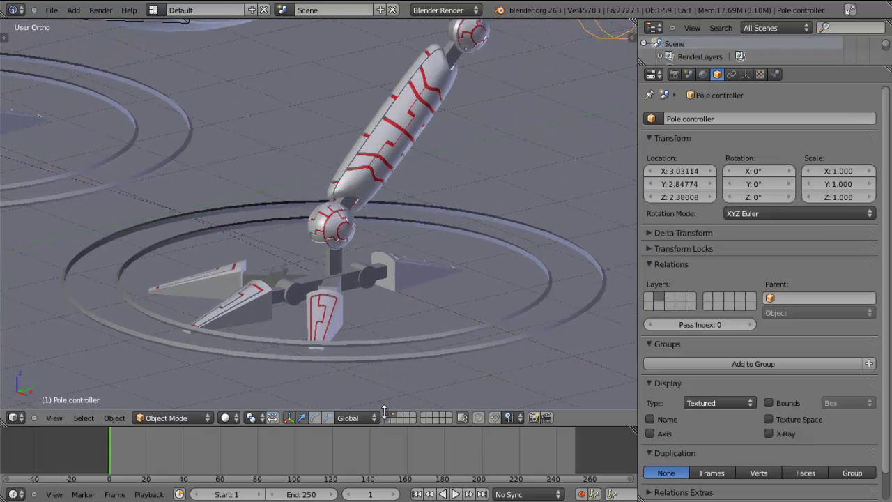
pyautogui.keyDown('shift'); pyautogui.click(388, 419); pyautogui.keyUp('shift')
pyautogui.moveTo(430, 279); pyautogui.dragTo(401, 292, button='middle')
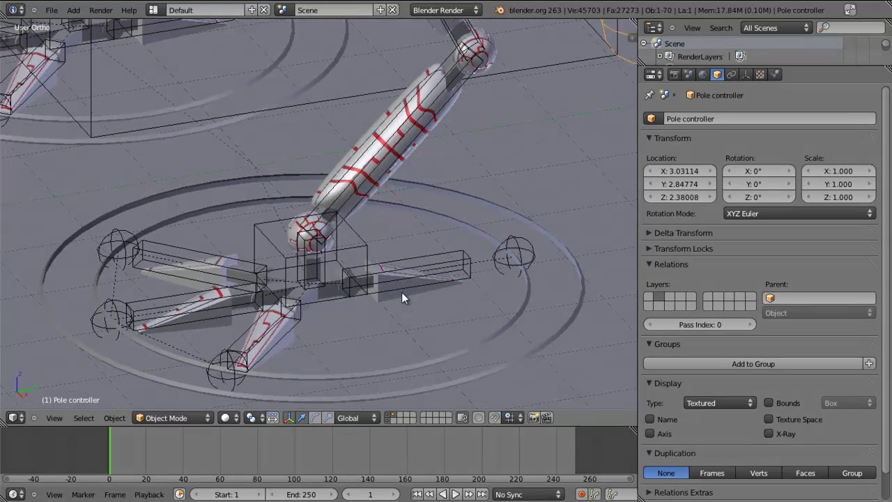
# - Show only the first layer with the robot's meshes and select the cylinder joint of the foot's rear toe
pyautogui.click(394, 413)
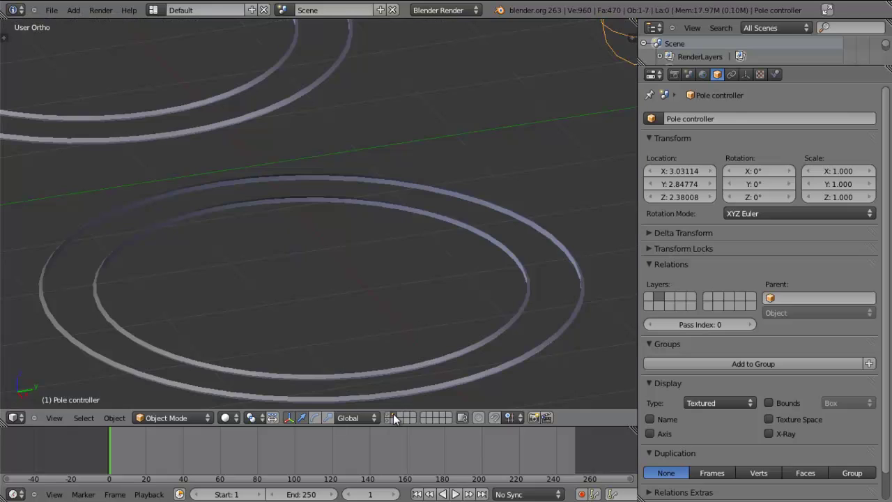
pyautogui.click(388, 414)
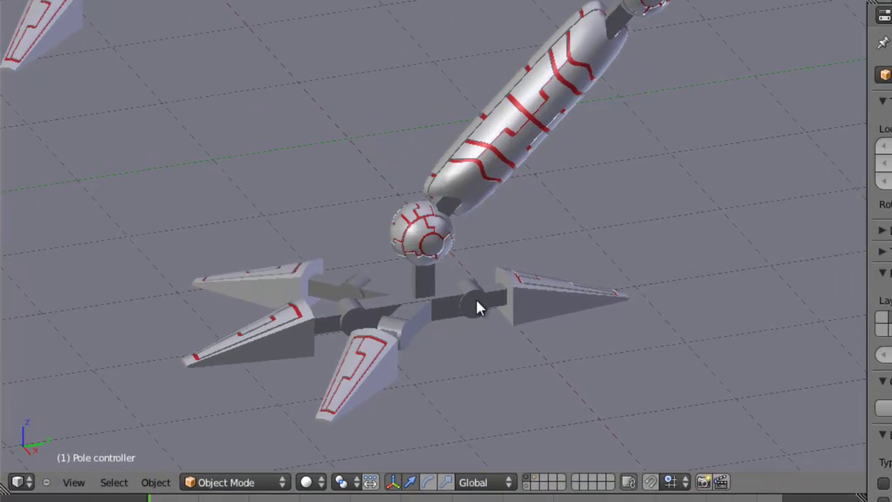
pyautogui.rightClick(375, 287)
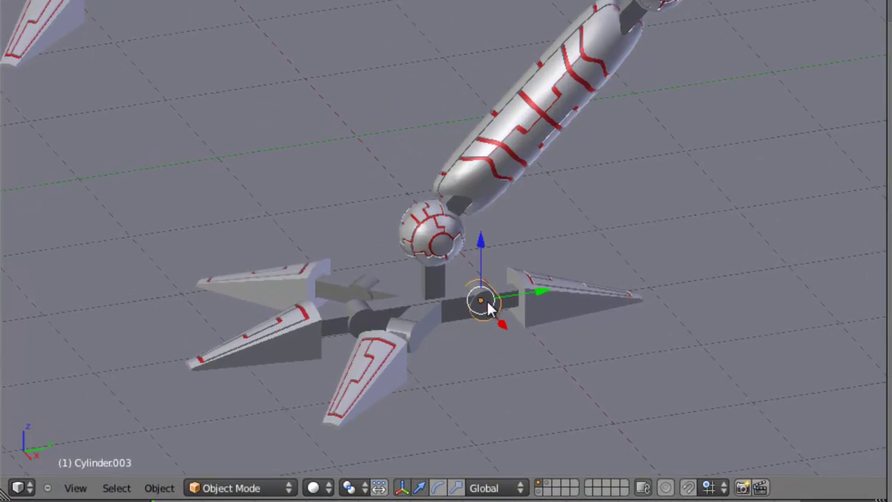
# - Set the transform orientation to Normal and rotate the rear toe's cylinder joint about its Y axis until the toe is upside down
pyautogui.click(482, 487)
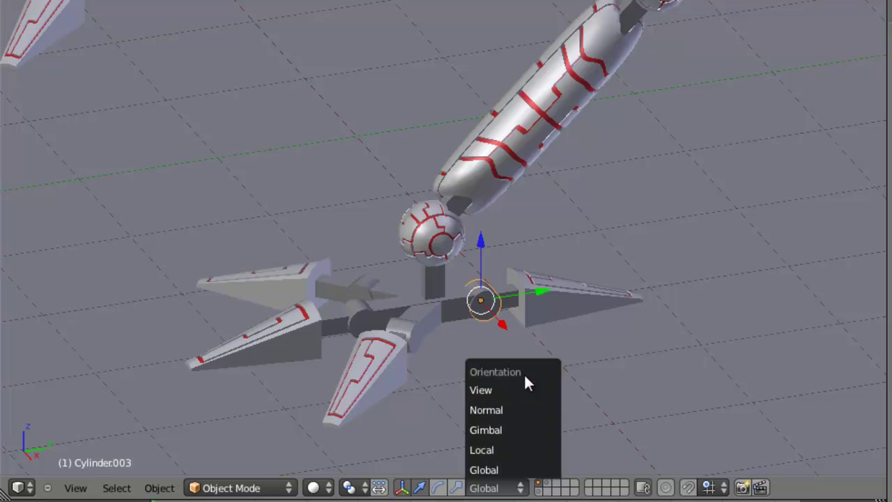
pyautogui.click(516, 411)
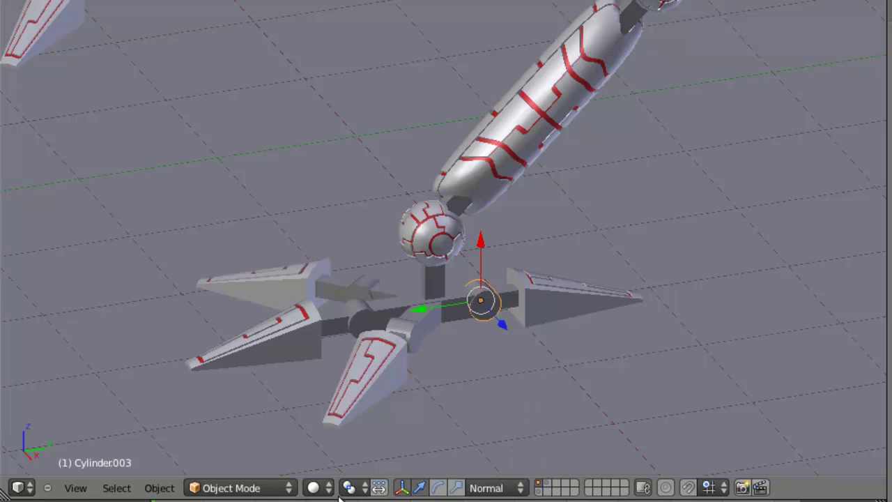
pyautogui.click(437, 487)
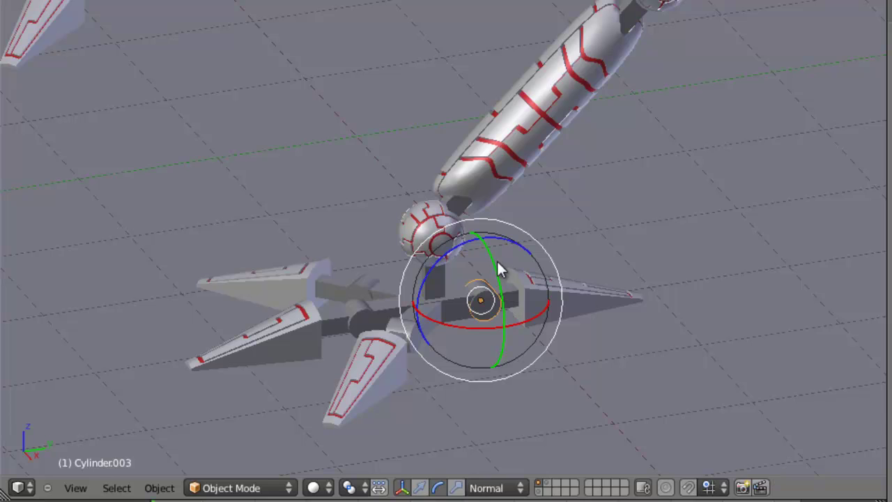
pyautogui.moveTo(502, 267); pyautogui.dragTo(457, 388)
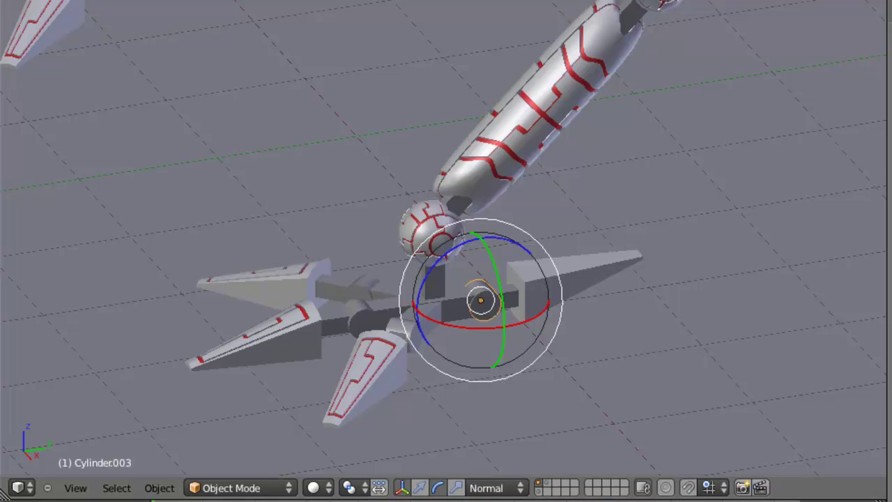
# - Show the ring controllers' layer together with the robot's meshes and try moving the foot's outer controller Controller_Patte
pyautogui.scroll(-2, 460, 372)
pyautogui.click(550, 482)
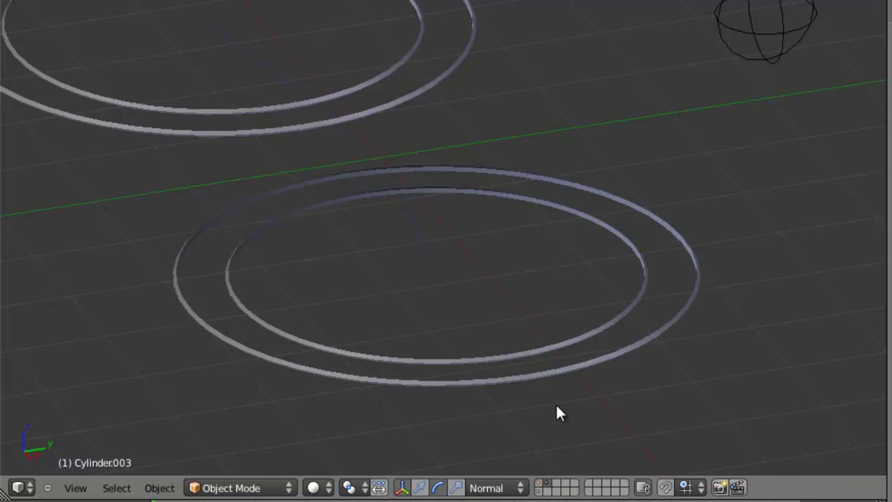
pyautogui.keyDown('shift'); pyautogui.click(540, 485); pyautogui.keyUp('shift')
pyautogui.rightClick(551, 378)
pyautogui.press('g')
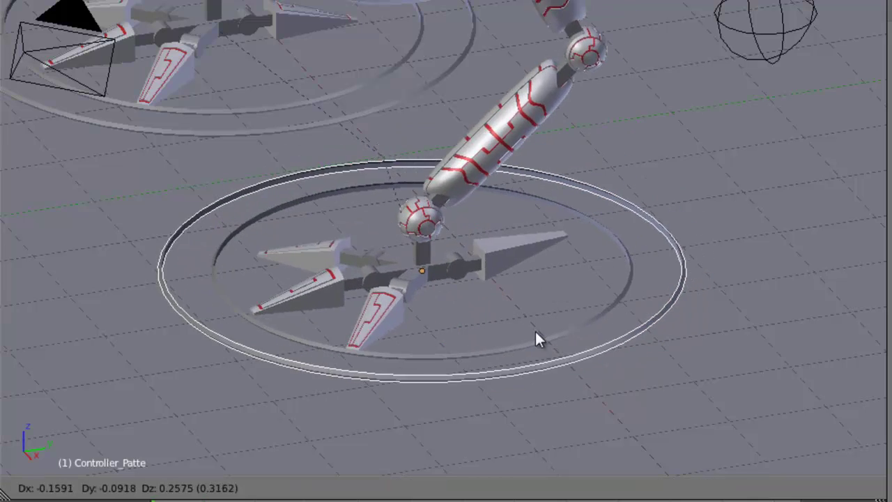
pyautogui.rightClick(541, 241)
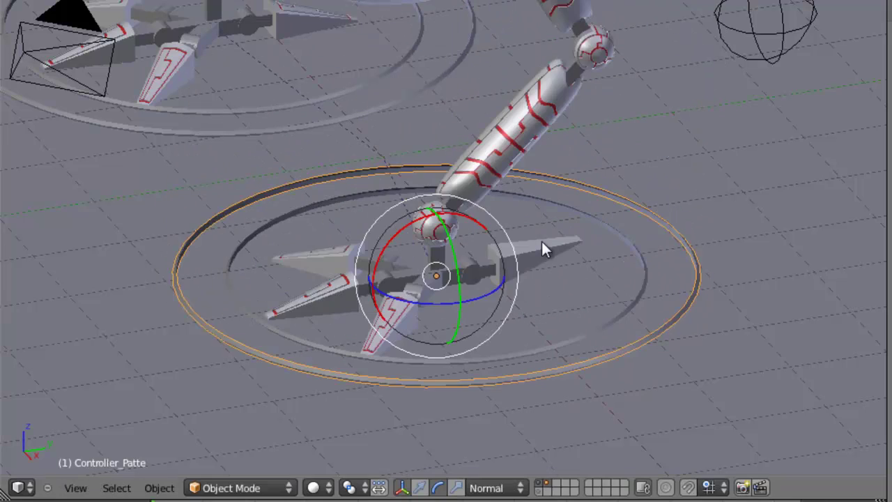
# - Undo back to before the rear toe joint's rotation and show the wireframe rig layer with the meshes
pyautogui.hotkey('ctrl', 'z')
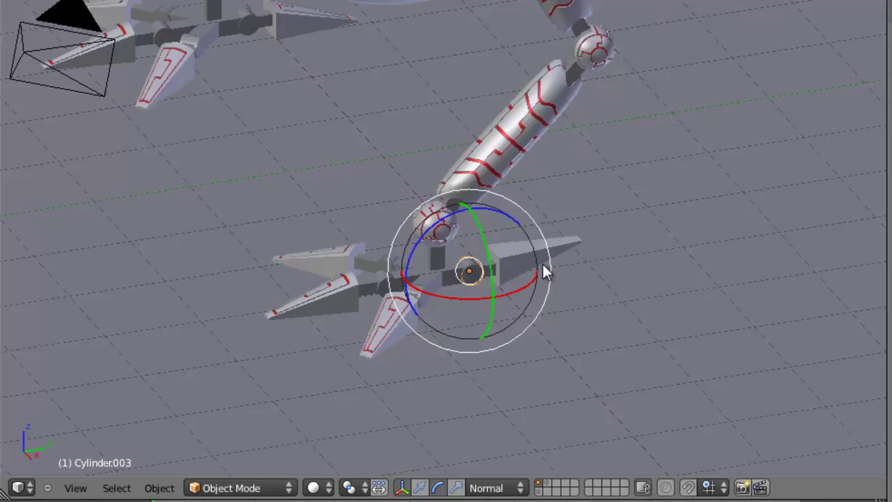
pyautogui.hotkey('ctrl', 'z')
pyautogui.moveTo(523, 313); pyautogui.dragTo(571, 318, button='middle')
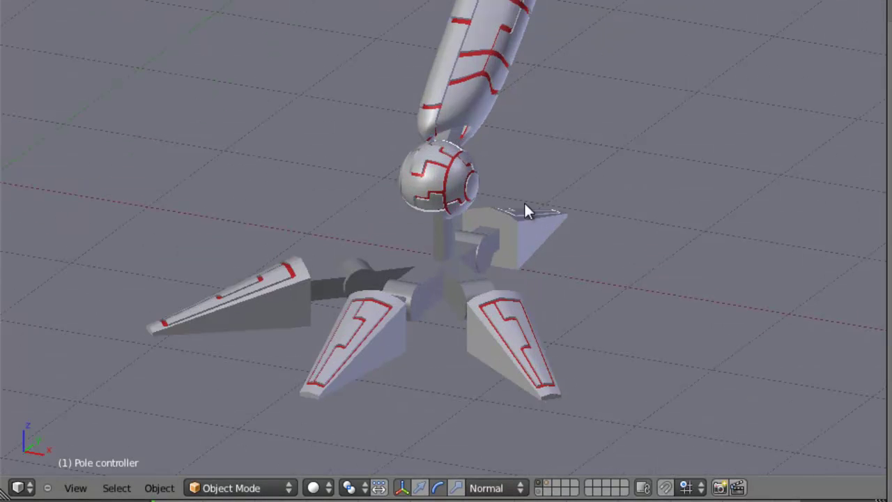
pyautogui.keyDown('shift'); pyautogui.click(541, 491); pyautogui.keyUp('shift')
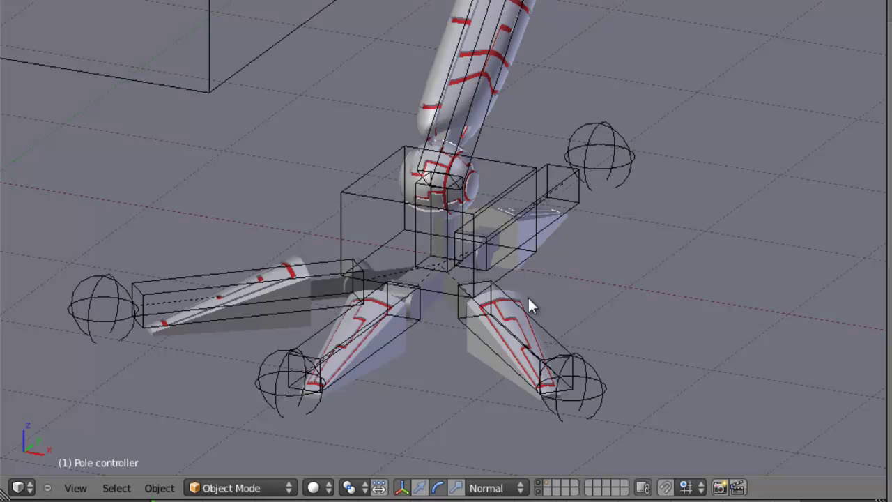
pyautogui.moveTo(542, 298); pyautogui.dragTo(534, 319, button='middle')
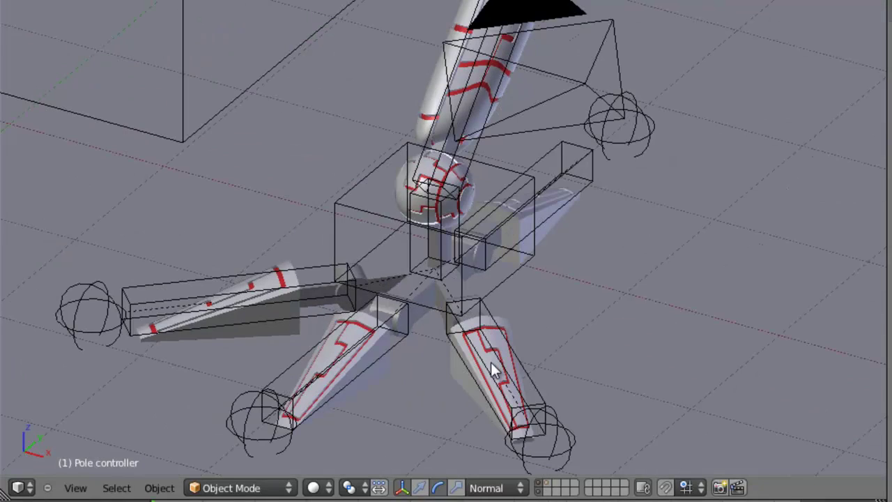
# - Put the Bras armature in Edit Mode and select all four toe bones of the foot
pyautogui.rightClick(323, 378)
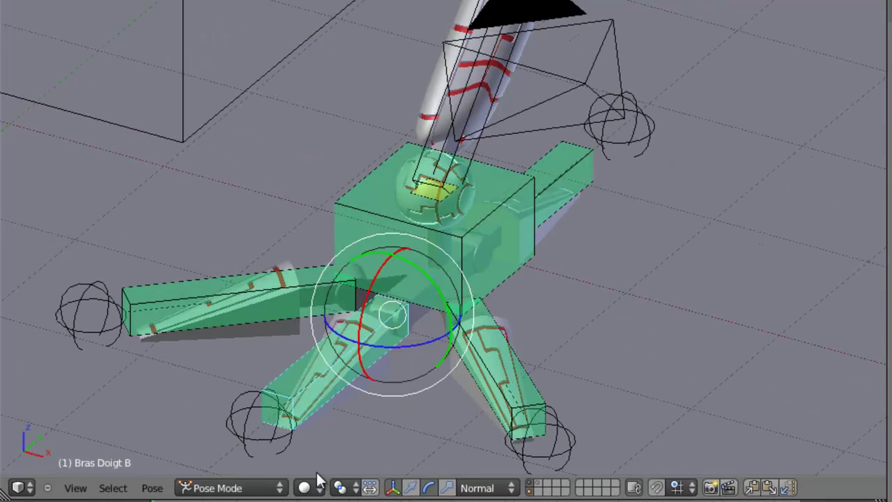
pyautogui.click(226, 488)
pyautogui.click(208, 451)
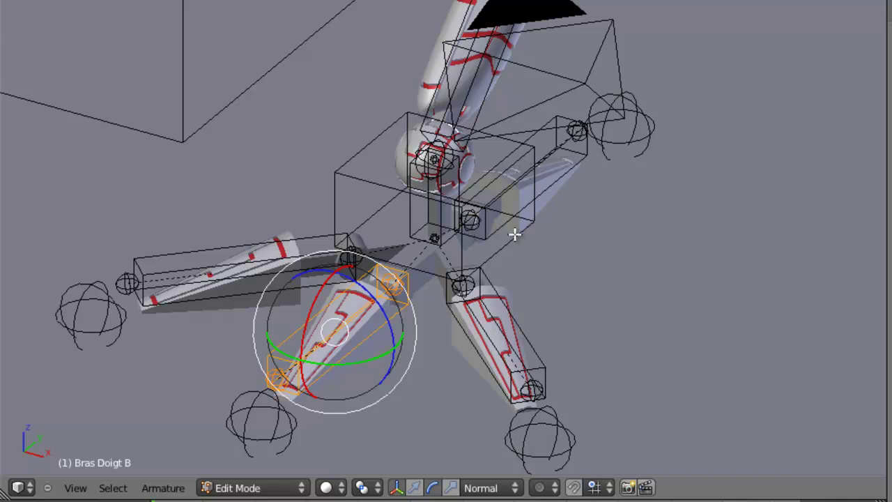
pyautogui.rightClick(531, 336)
pyautogui.keyDown('shift'); pyautogui.rightClick(341, 315); pyautogui.keyUp('shift')
pyautogui.keyDown('shift'); pyautogui.rightClick(281, 262); pyautogui.keyUp('shift')
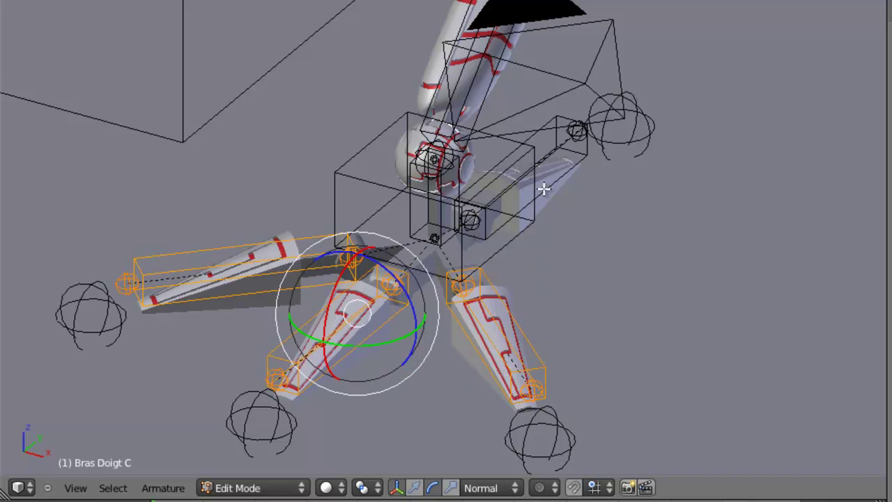
pyautogui.keyDown('shift'); pyautogui.rightClick(562, 154); pyautogui.keyUp('shift')
pyautogui.moveTo(659, 245); pyautogui.dragTo(597, 254, button='middle')
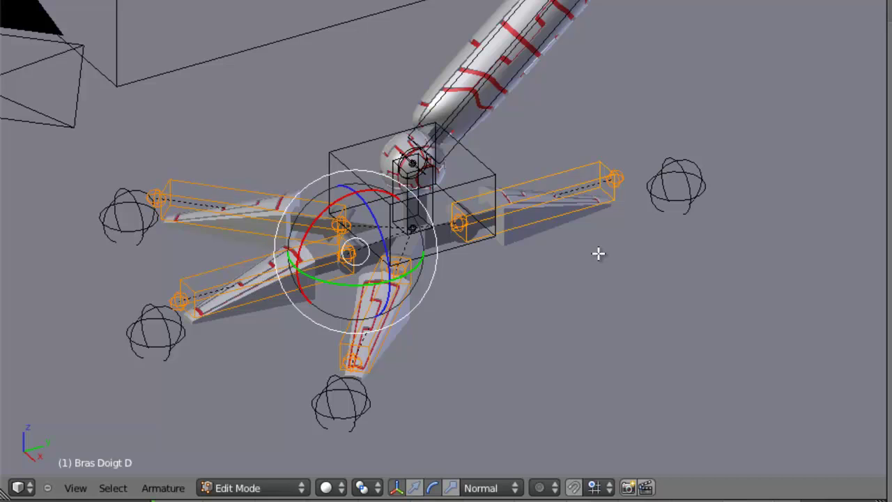
# - Recalculate the roll of the four selected toe bones to the Z axis and return to Object Mode
pyautogui.hotkey('ctrl', 'n')
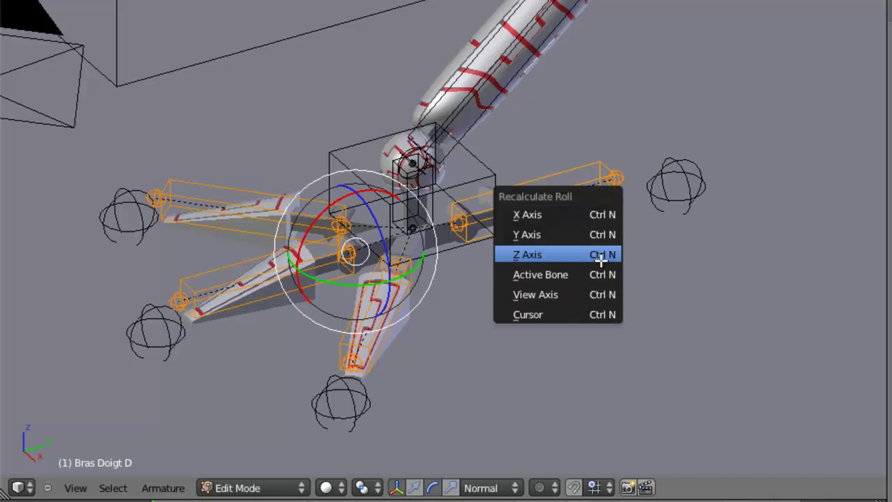
pyautogui.click(619, 255)
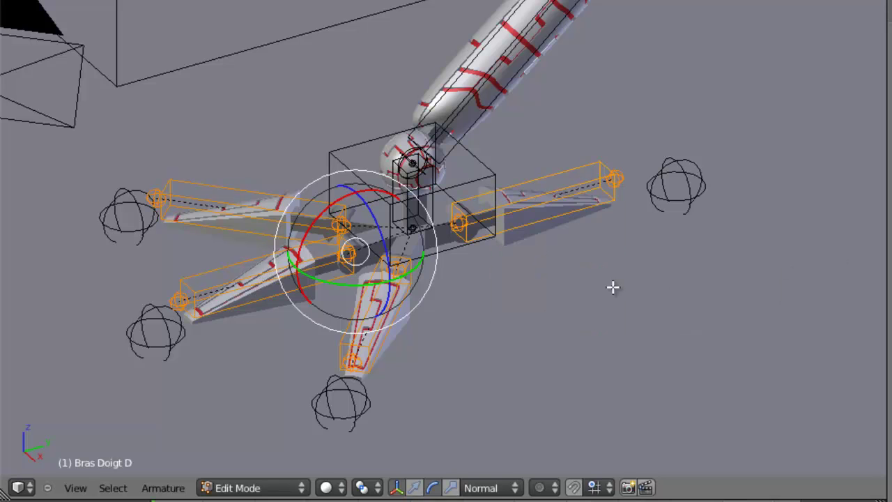
pyautogui.press('Tab')
pyautogui.scroll(5, 528, 285)
pyautogui.moveTo(450, 316); pyautogui.dragTo(848, 262, button='middle')
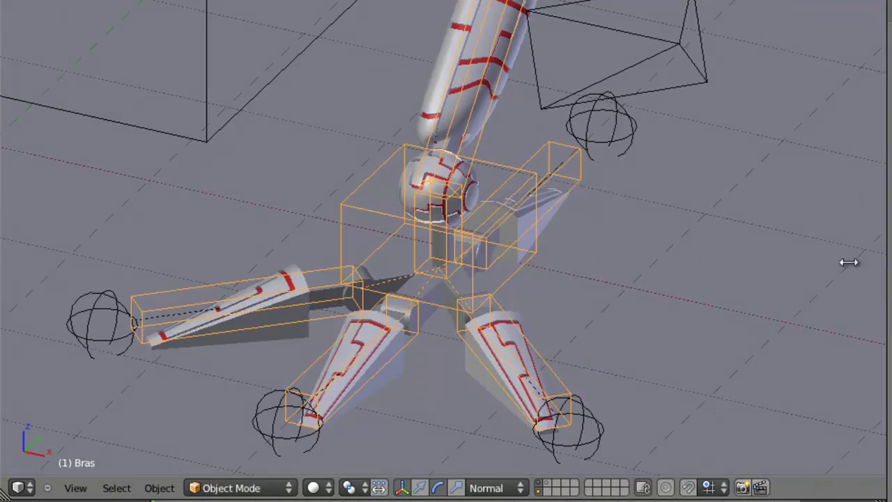
pyautogui.moveTo(589, 328); pyautogui.dragTo(754, 305, button='middle')
pyautogui.moveTo(607, 305); pyautogui.dragTo(527, 245, button='middle')
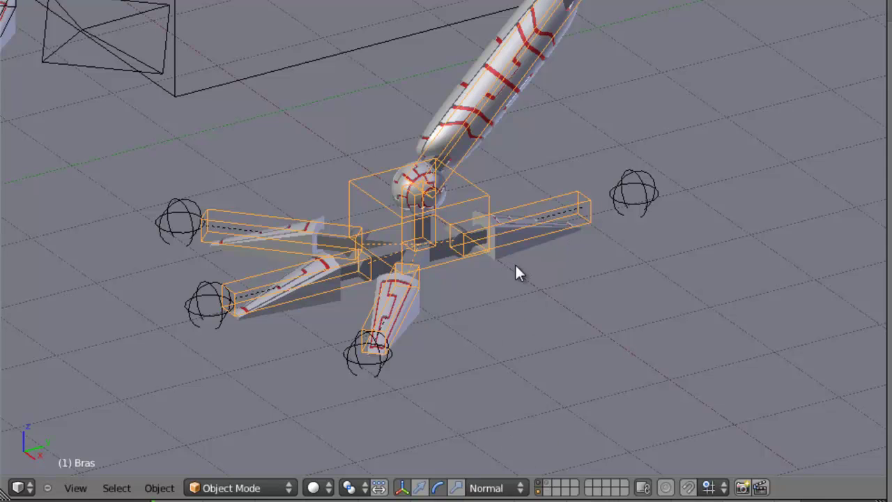
# - Show only the mesh layer and try rotating the rear toe's cylinder joint about its Y axis
pyautogui.click(548, 488)
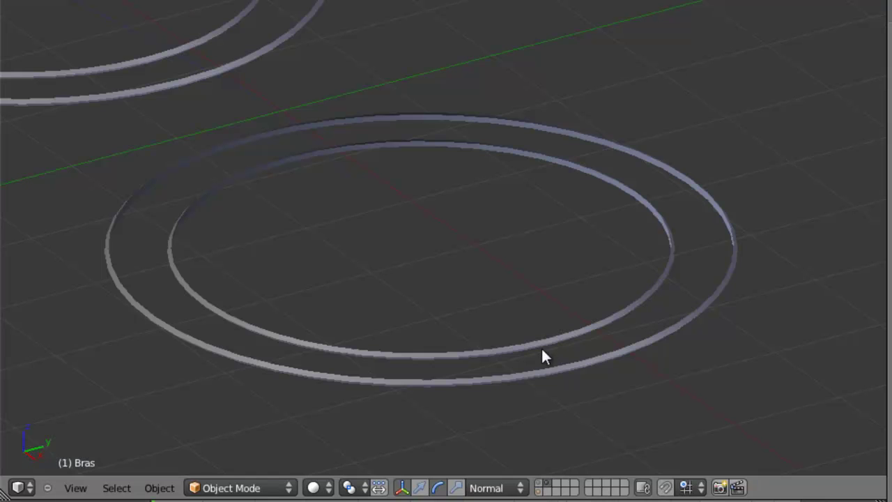
pyautogui.click(541, 486)
pyautogui.rightClick(452, 240)
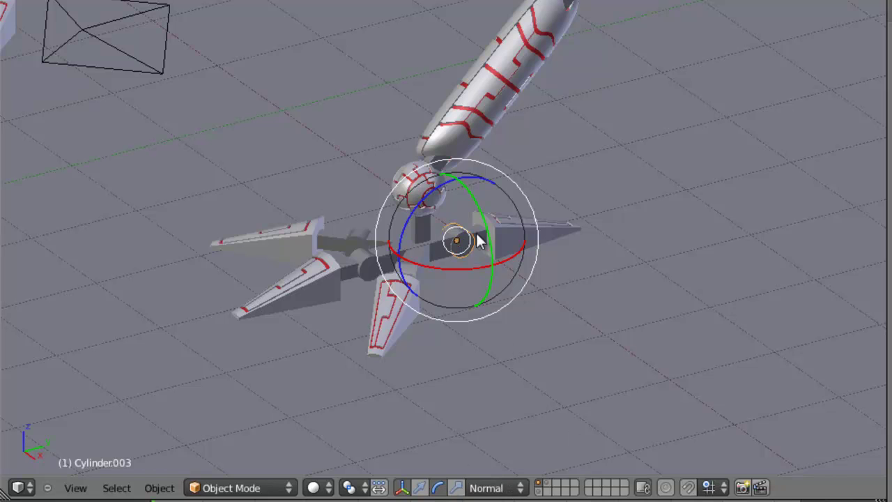
pyautogui.moveTo(486, 205); pyautogui.dragTo(509, 330)
pyautogui.rightClick(509, 331)
pyautogui.moveTo(346, 321); pyautogui.dragTo(624, 295, button='middle')
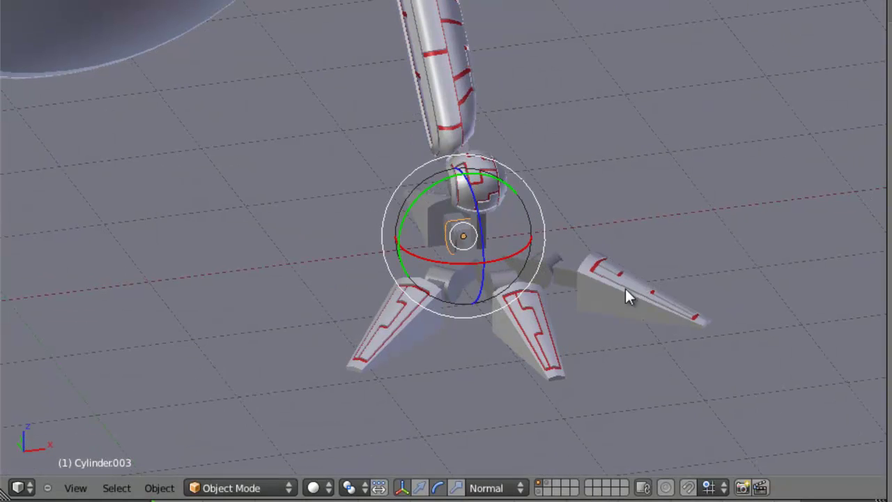
# - Show the wireframe rig layer with the meshes, select the Bras armature and put it in Pose Mode
pyautogui.keyDown('shift'); pyautogui.click(541, 492); pyautogui.keyUp('shift')
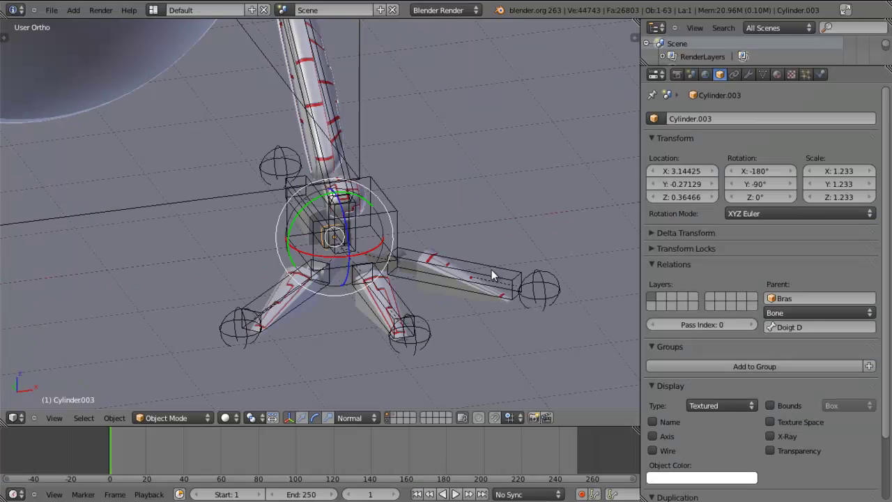
pyautogui.moveTo(541, 284); pyautogui.dragTo(326, 245, button='middle')
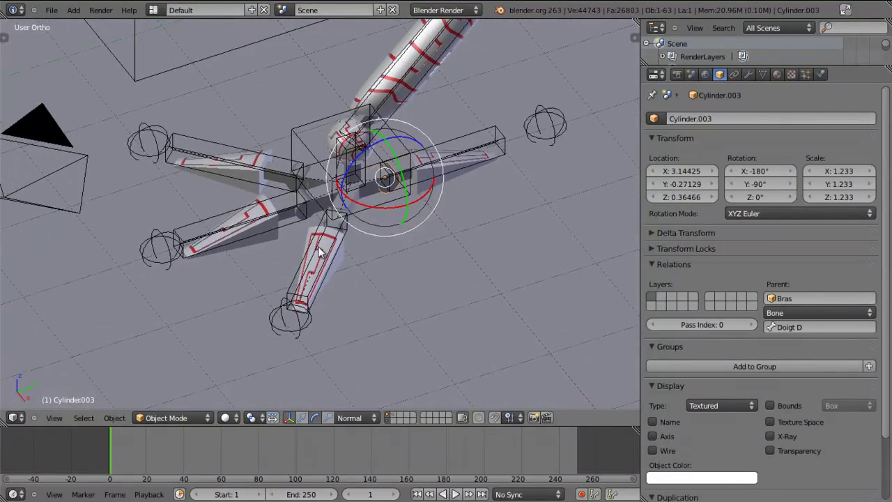
pyautogui.rightClick(294, 248)
pyautogui.rightClick(313, 245)
pyautogui.moveTo(258, 279); pyautogui.dragTo(306, 279, button='middle')
pyautogui.click(185, 417)
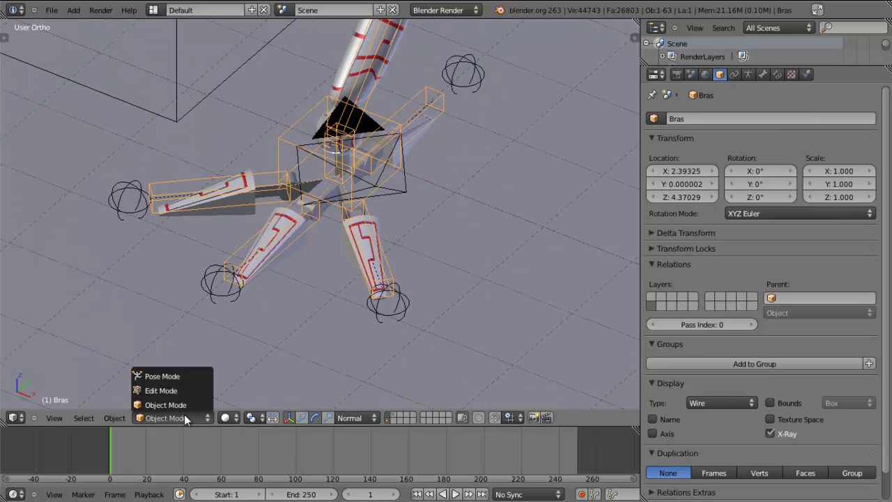
pyautogui.click(187, 373)
# - Select the front toe bone Doigt A and examine its TrackTo bone constraint
pyautogui.moveTo(348, 281); pyautogui.dragTo(315, 286, button='middle')
pyautogui.rightClick(372, 278)
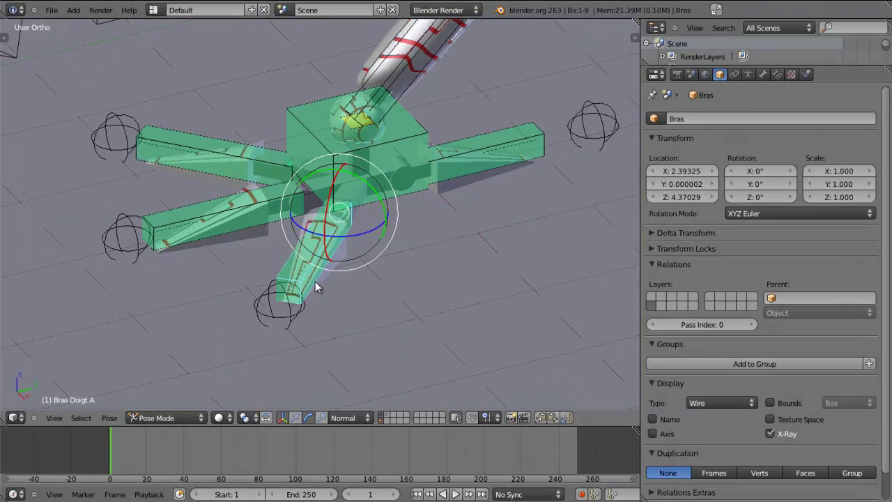
pyautogui.moveTo(297, 291); pyautogui.dragTo(338, 279, button='middle')
pyautogui.click(781, 72)
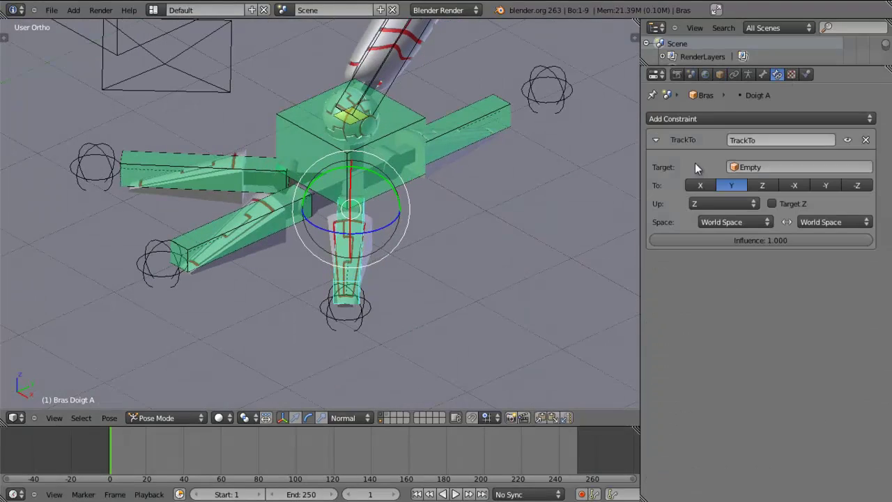
pyautogui.moveTo(299, 301); pyautogui.dragTo(389, 272, button='middle')
pyautogui.moveTo(393, 221); pyautogui.dragTo(368, 269, button='middle')
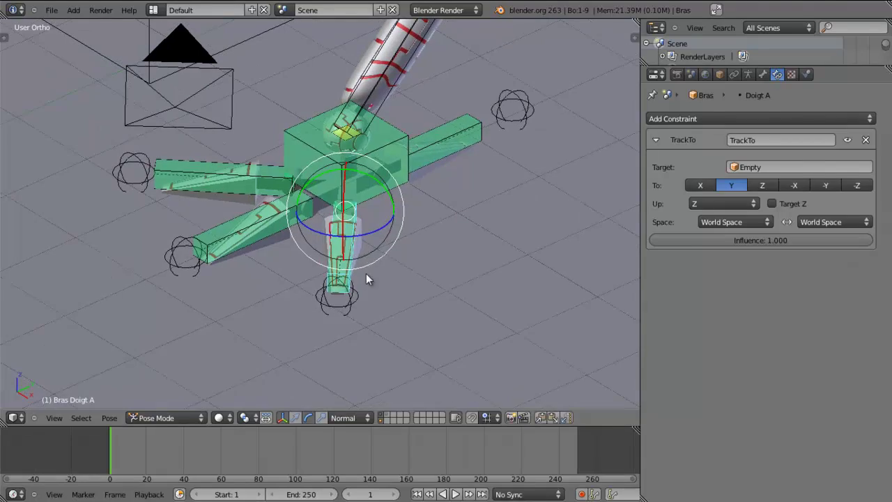
# - Select the Empty at the tip of toe Doigt A and try moving it to test the toe's tracking
pyautogui.rightClick(355, 301)
pyautogui.moveTo(462, 288); pyautogui.dragTo(491, 299, button='middle')
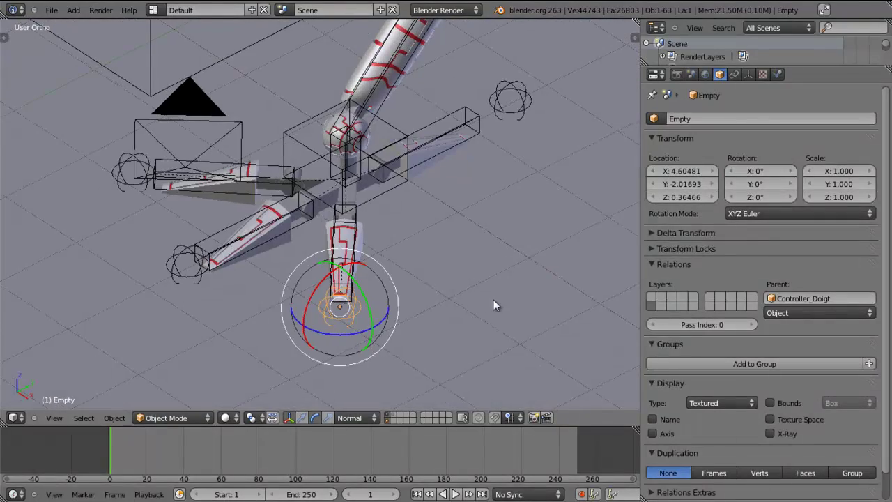
pyautogui.press('g')
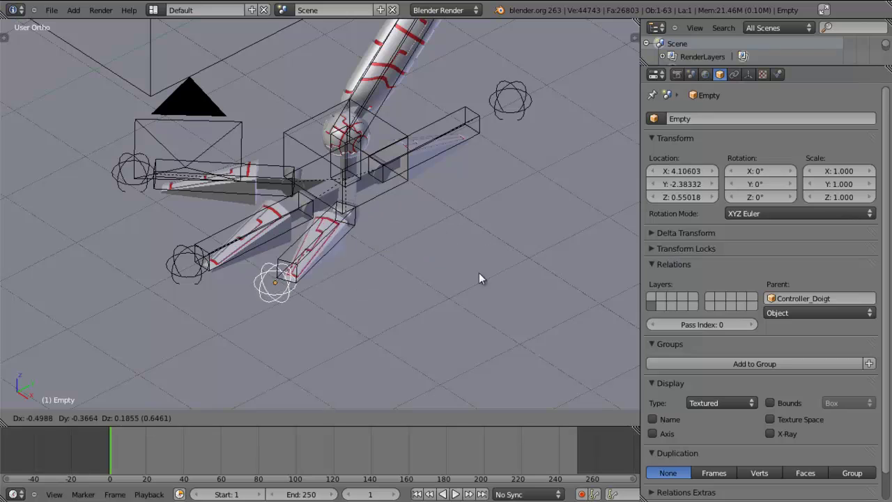
pyautogui.click(543, 269)
pyautogui.moveTo(543, 269); pyautogui.dragTo(402, 384, button='middle')
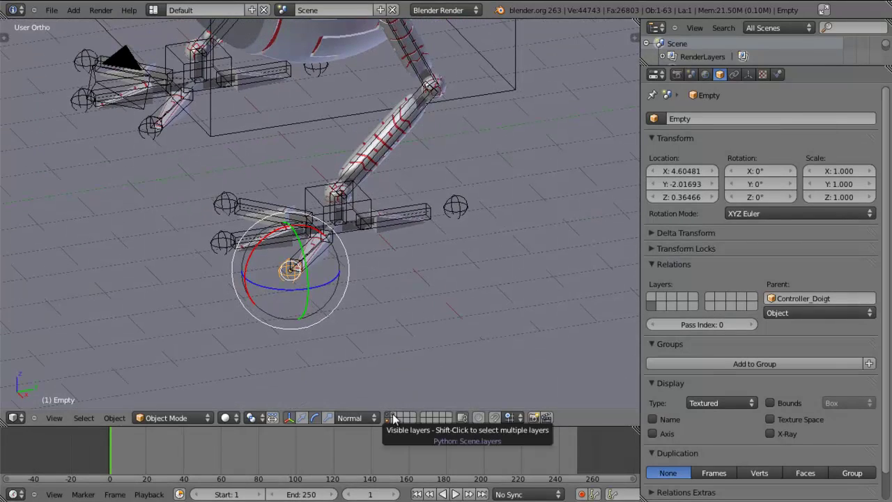
# - Show the mesh and controller layers and raise the foot's Controller_Patte along Z to about 1.24
pyautogui.click(388, 415)
pyautogui.moveTo(341, 198); pyautogui.dragTo(395, 254, button='middle')
pyautogui.rightClick(410, 294)
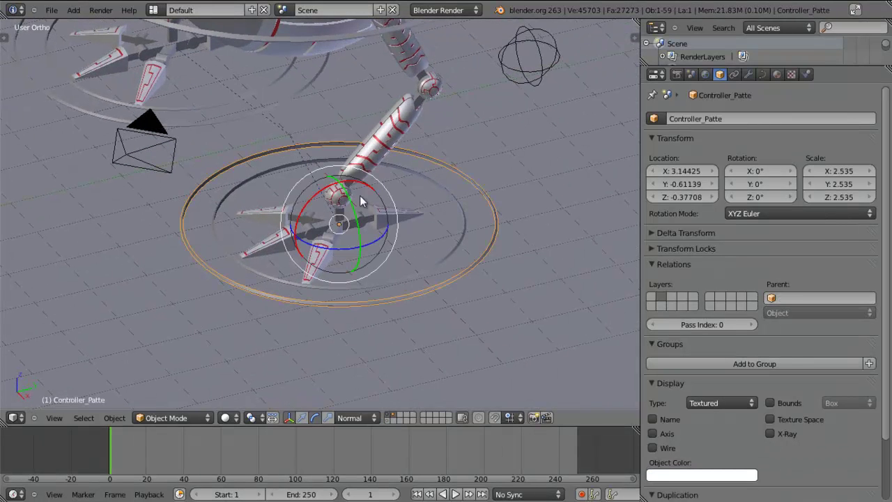
pyautogui.click(301, 417)
pyautogui.moveTo(338, 179); pyautogui.dragTo(344, 108)
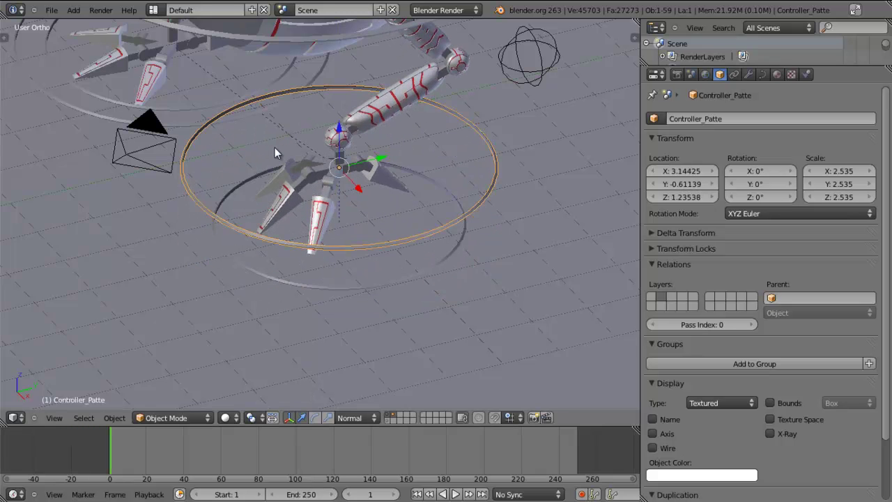
# - Rotate Controller_Patte freely with a trackball rotation and examine how the toes and their joints follow
pyautogui.press('r')
pyautogui.press('r')
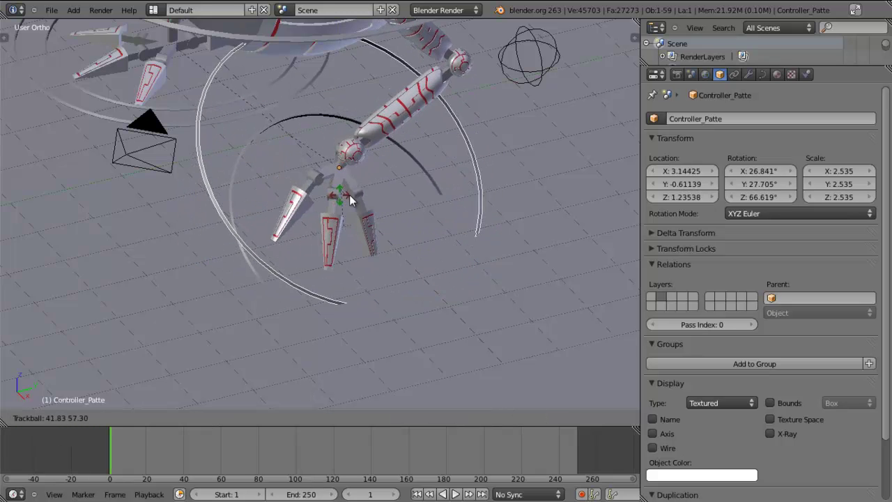
pyautogui.click(327, 147)
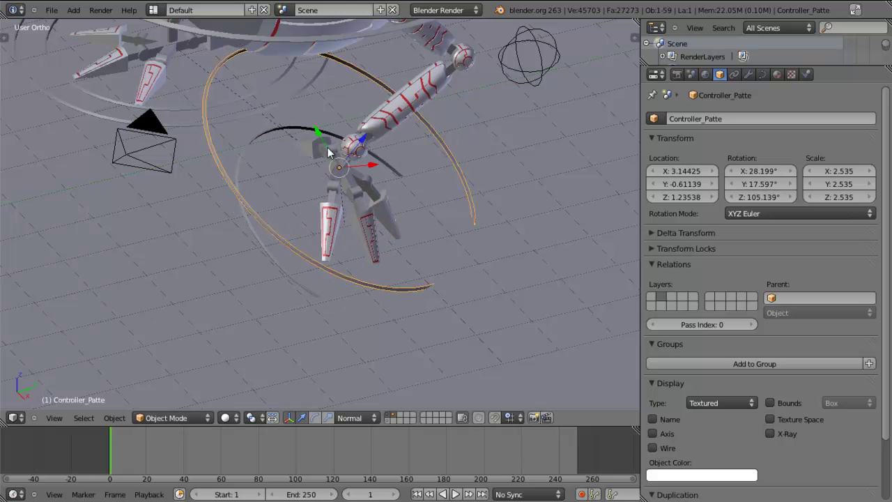
pyautogui.scroll(4, 327, 147)
pyautogui.keyDown('shift'); pyautogui.moveTo(336, 126); pyautogui.dragTo(308, 223, button='middle'); pyautogui.keyUp('shift')
pyautogui.moveTo(317, 182); pyautogui.dragTo(310, 200, button='middle')
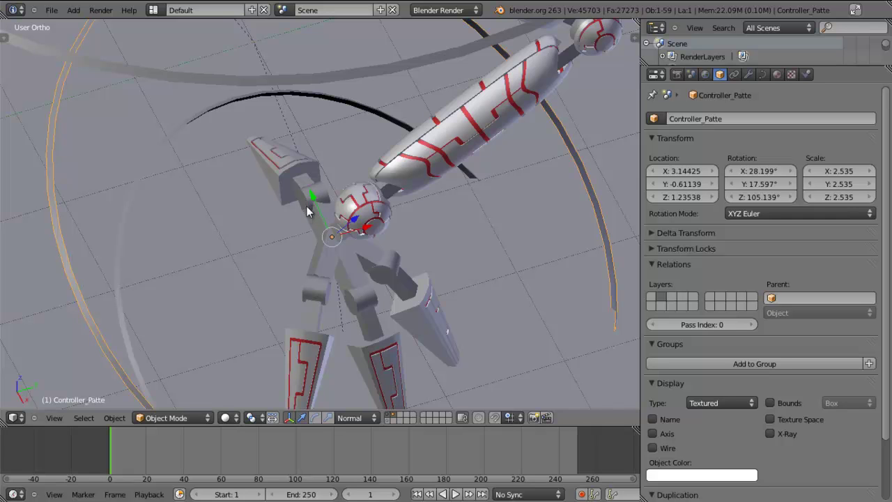
pyautogui.moveTo(342, 285); pyautogui.dragTo(408, 264, button='middle')
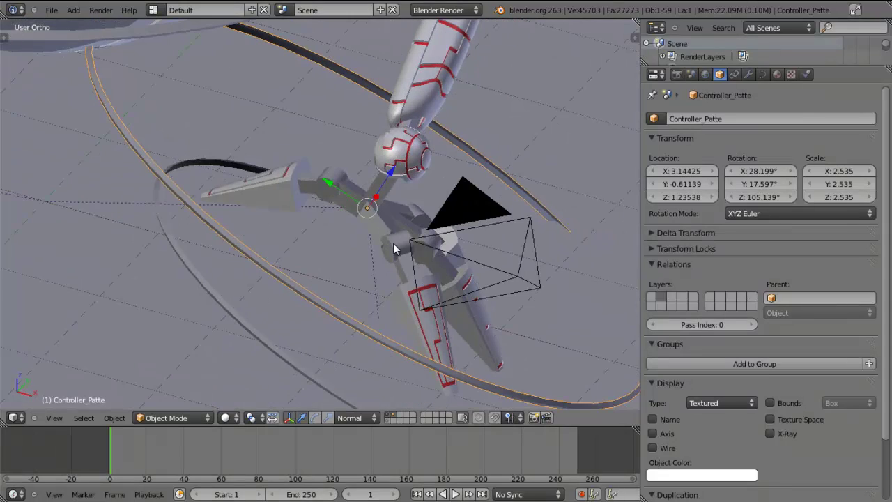
pyautogui.moveTo(469, 265); pyautogui.dragTo(444, 254, button='middle')
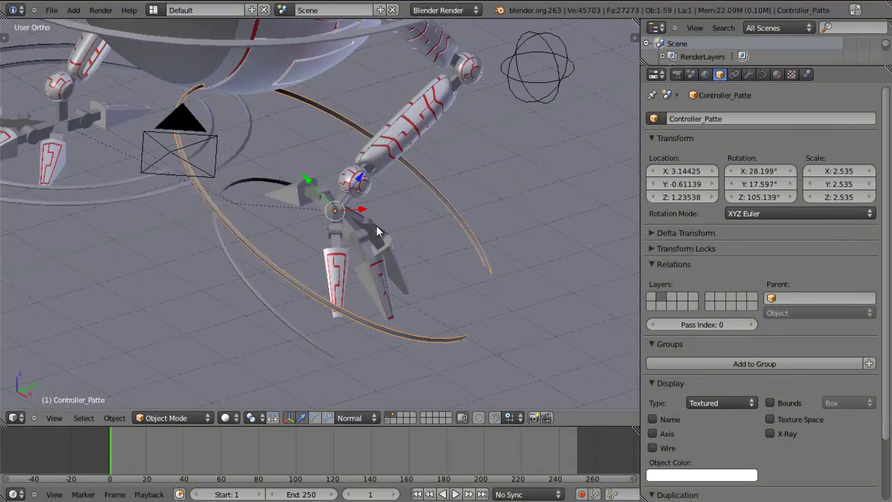
# - Clear the rotation of Controller_Patte and lower it along Z to -0.37708
pyautogui.hotkey('alt', 'r')
pyautogui.press('g')
pyautogui.press('z')
pyautogui.click(392, 295)
# - Show only the wireframe rig layer with the foot's toe bones and their target empties
pyautogui.moveTo(392, 296); pyautogui.dragTo(378, 247, button='middle')
pyautogui.scroll(1, 378, 250)
pyautogui.moveTo(428, 280); pyautogui.dragTo(425, 394, button='middle')
pyautogui.click(389, 419)
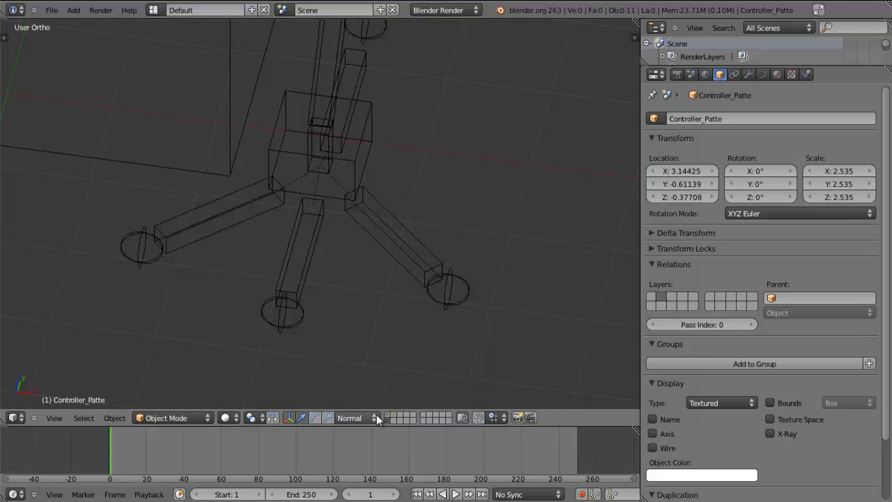
# - Select the toe bone Doigt A in the Bras armature and delete its TrackTo constraint
pyautogui.click(201, 418)
pyautogui.rightClick(401, 249)
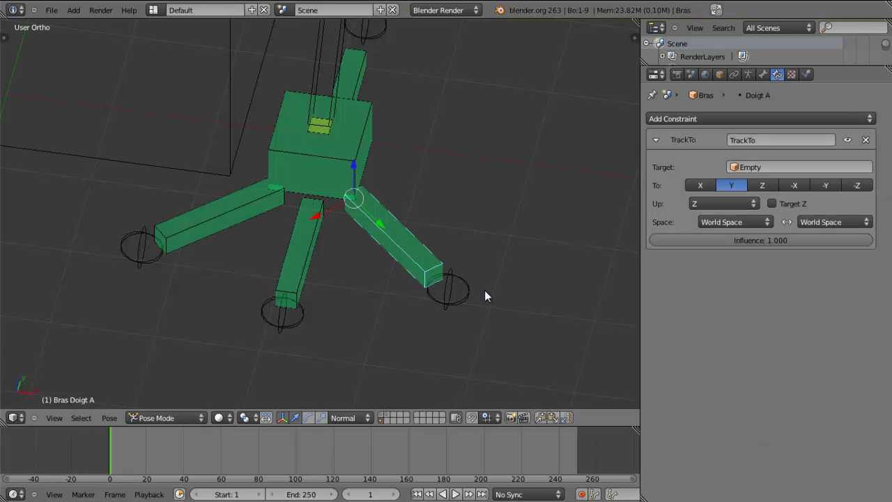
pyautogui.scroll(2, 449, 275)
pyautogui.keyDown('shift'); pyautogui.moveTo(449, 274); pyautogui.dragTo(369, 275, button='middle'); pyautogui.keyUp('shift')
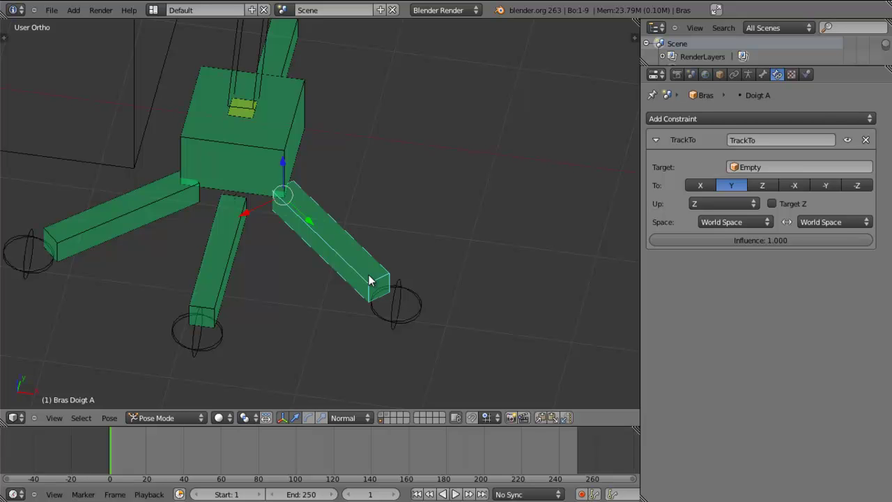
pyautogui.moveTo(367, 292)
pyautogui.mouseDown(button='middle')
pyautogui.moveTo(386, 255)
pyautogui.moveTo(357, 272)
pyautogui.moveTo(350, 304)
pyautogui.moveTo(378, 297)
pyautogui.mouseUp(button='middle')
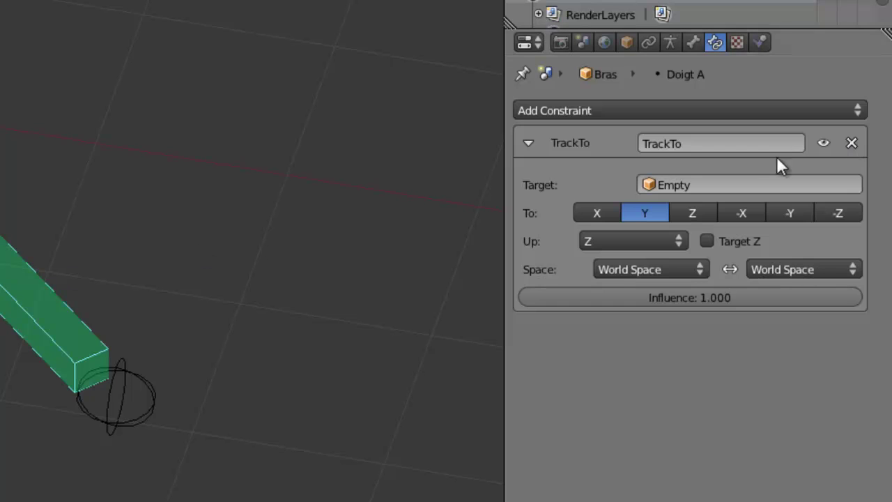
pyautogui.click(851, 143)
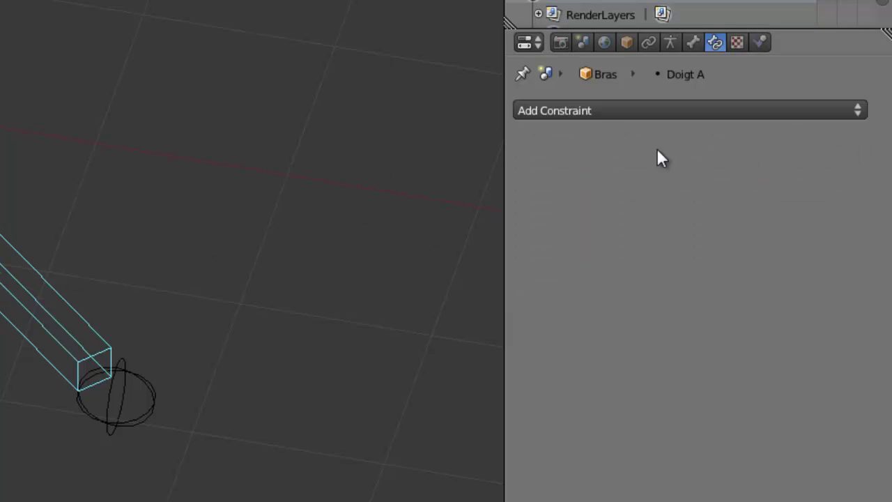
# - Add a Locked Track constraint to Doigt A with the Empty at its tip as the target
pyautogui.rightClick(139, 417)
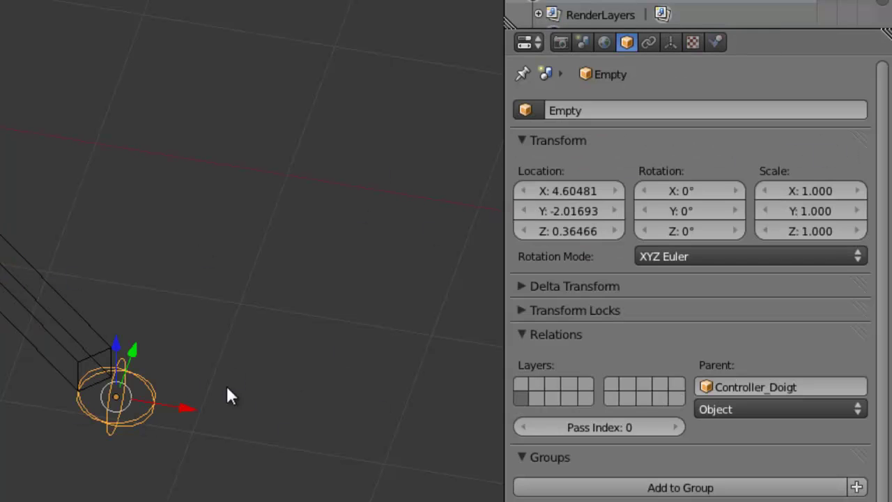
pyautogui.keyDown('shift'); pyautogui.rightClick(69, 295); pyautogui.keyUp('shift')
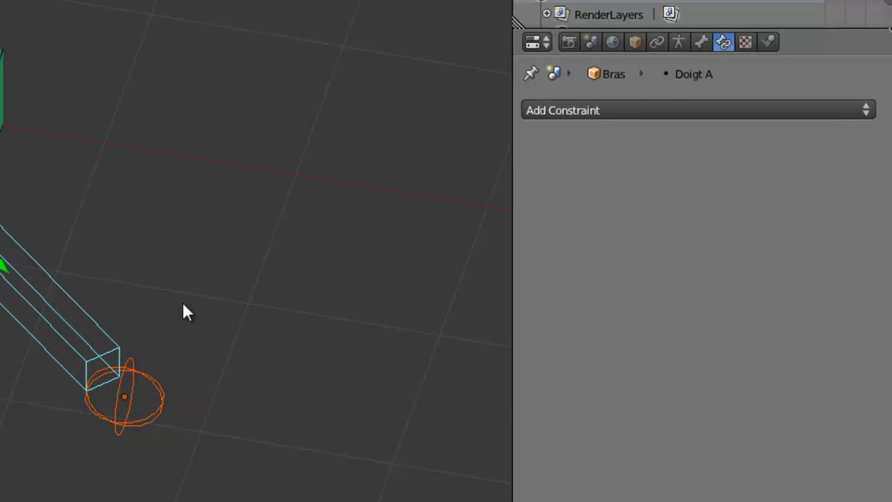
pyautogui.hotkey('shift', 'ctrl', 'c')
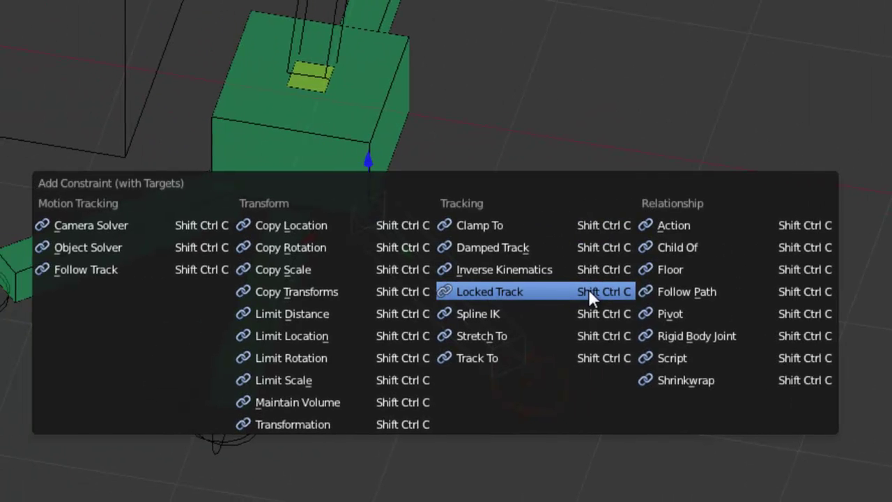
pyautogui.click(506, 292)
pyautogui.moveTo(243, 329); pyautogui.dragTo(247, 292, button='middle')
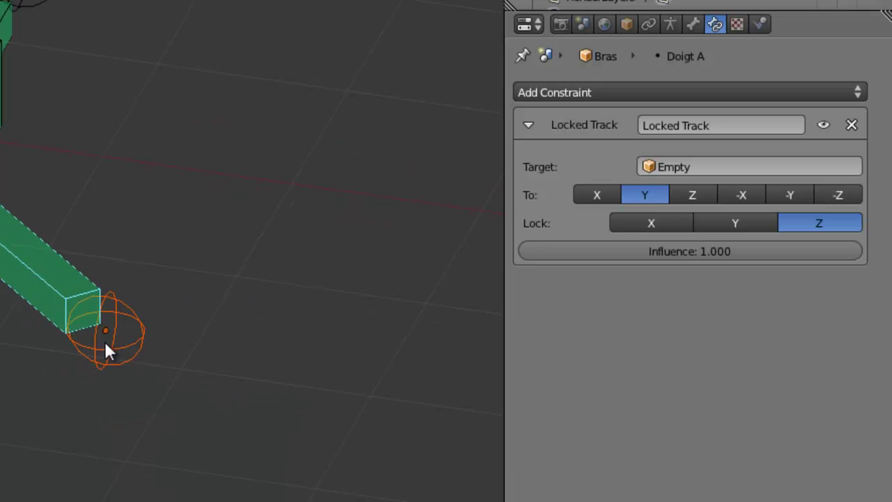
# - Check Doigt A's axes in Normal orientation and set its Locked Track lock axis to X
pyautogui.press('KP_1')
pyautogui.hotkey('alt', 'space')
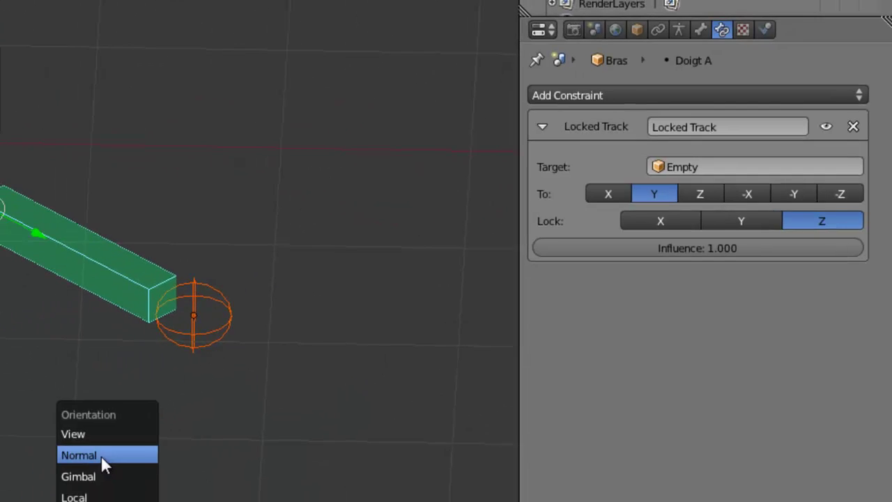
pyautogui.click(86, 461)
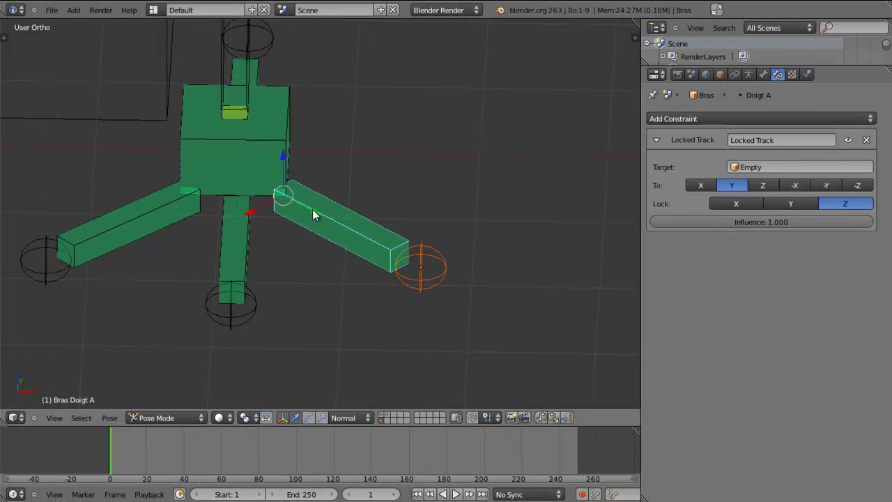
pyautogui.moveTo(365, 221); pyautogui.dragTo(287, 199, button='middle')
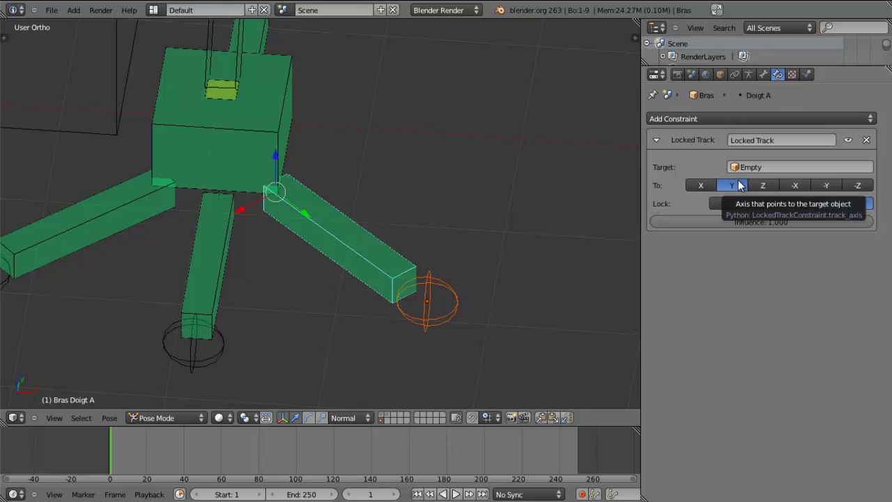
pyautogui.moveTo(530, 255)
pyautogui.mouseDown(button='middle')
pyautogui.moveTo(594, 245)
pyautogui.moveTo(515, 247)
pyautogui.moveTo(522, 244)
pyautogui.mouseUp(button='middle')
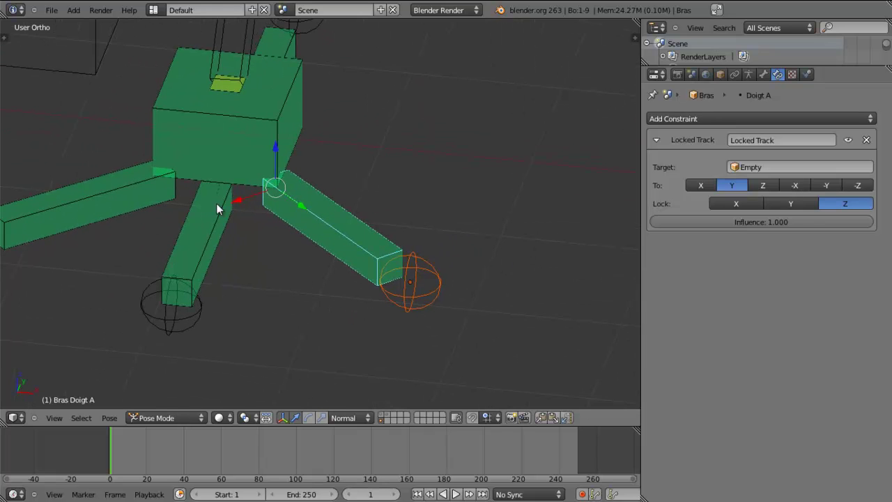
pyautogui.click(743, 202)
# - Test the Locked Track constraint by moving the Empty target freely and examining how Doigt A follows
pyautogui.rightClick(424, 293)
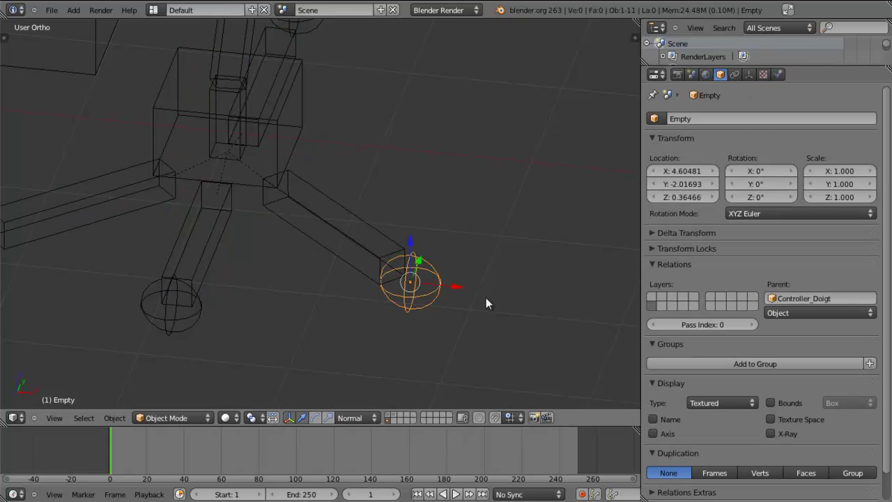
pyautogui.press('g')
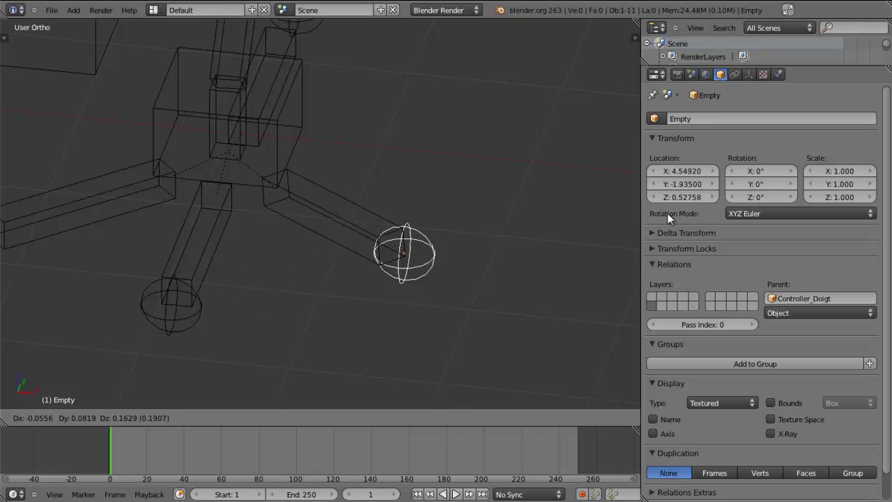
pyautogui.press('Escape')
pyautogui.moveTo(366, 217)
pyautogui.mouseDown(button='middle')
pyautogui.moveTo(202, 229)
pyautogui.moveTo(352, 216)
pyautogui.mouseUp(button='middle')
pyautogui.press('g')
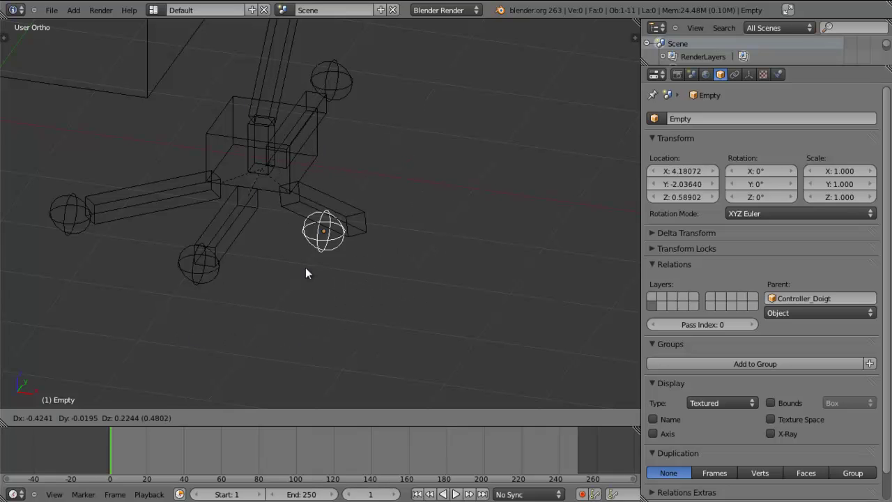
pyautogui.click(374, 253)
pyautogui.moveTo(372, 248); pyautogui.dragTo(335, 255, button='middle')
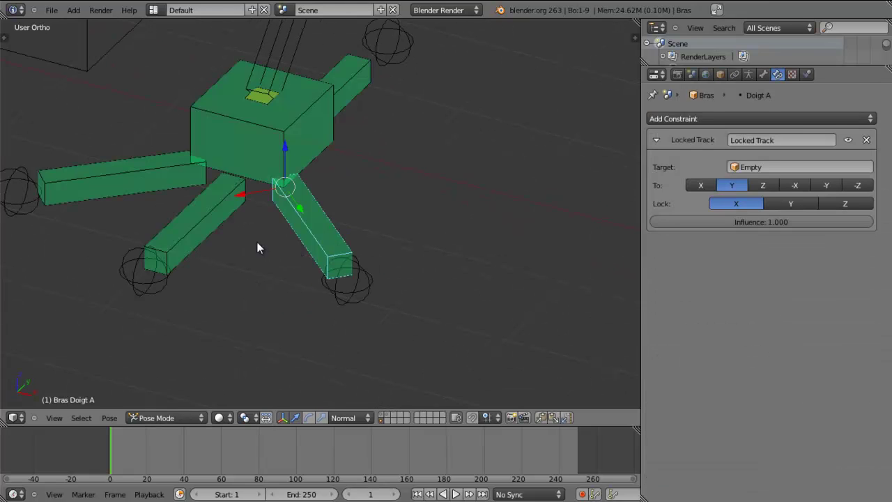
# - Delete the TrackTo constraints from the toe bones Doigt B and Doigt C of Bras
pyautogui.moveTo(257, 248); pyautogui.dragTo(388, 248, button='middle')
pyautogui.scroll(1, 388, 249)
pyautogui.keyDown('shift'); pyautogui.moveTo(388, 287); pyautogui.dragTo(322, 244, button='middle'); pyautogui.keyUp('shift')
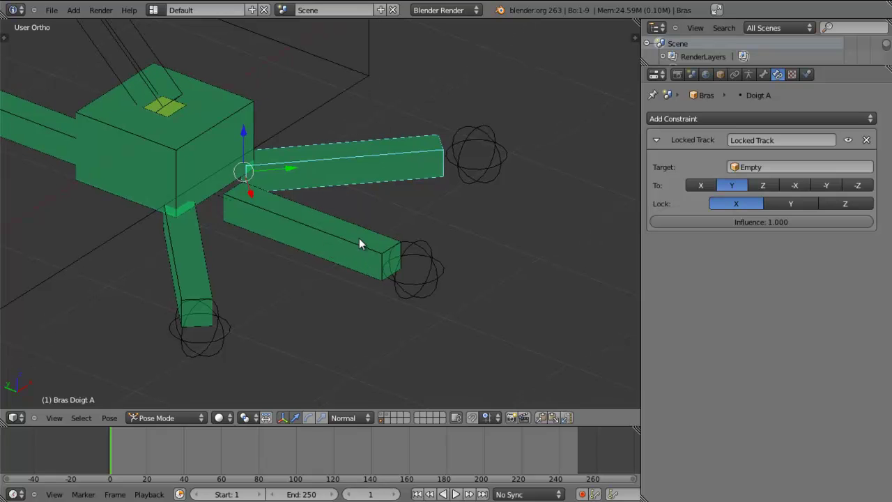
pyautogui.rightClick(318, 238)
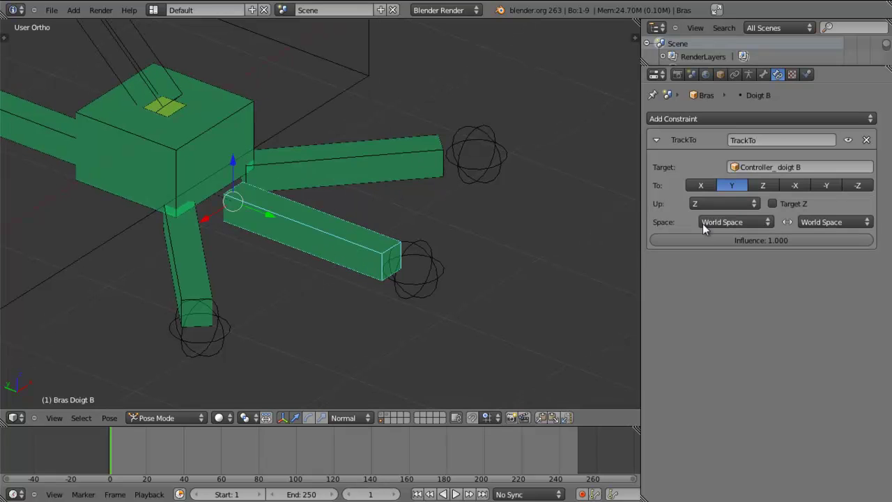
pyautogui.click(866, 140)
pyautogui.moveTo(350, 301); pyautogui.dragTo(299, 271, button='middle')
pyautogui.rightClick(252, 253)
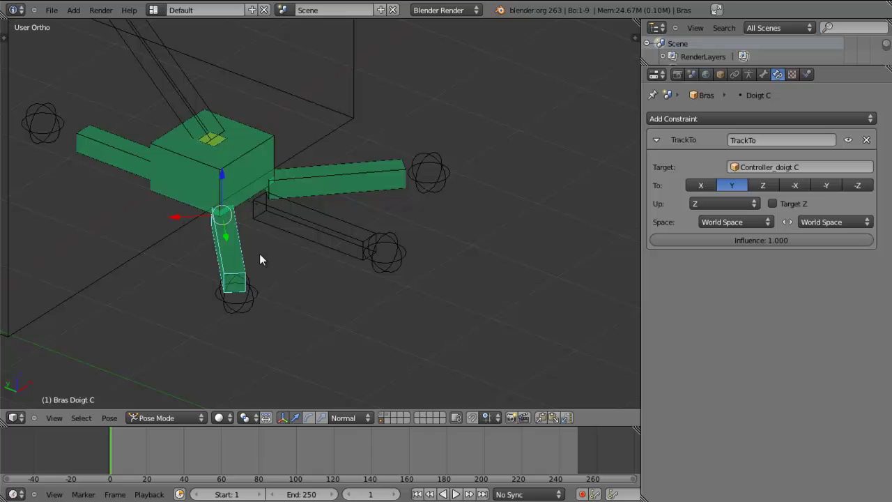
pyautogui.click(866, 140)
# - Delete the TrackTo constraint from the rear toe bone Doigt D of Bras
pyautogui.rightClick(136, 145)
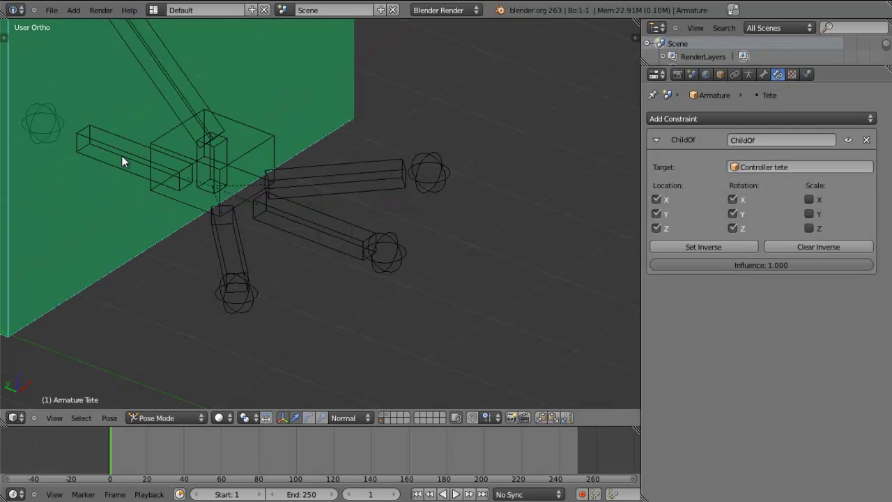
pyautogui.moveTo(160, 291); pyautogui.dragTo(109, 183, button='middle')
pyautogui.rightClick(109, 178)
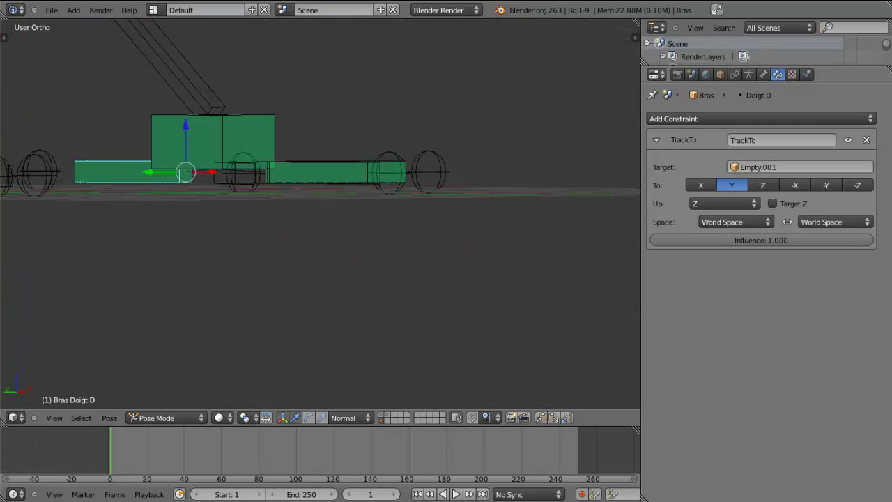
pyautogui.click(866, 140)
# - Add a Locked Track constraint to Doigt B targeting Controller_ doigt B, with the lock axis set to X
pyautogui.moveTo(450, 177); pyautogui.dragTo(314, 259, button='middle')
pyautogui.rightClick(331, 269)
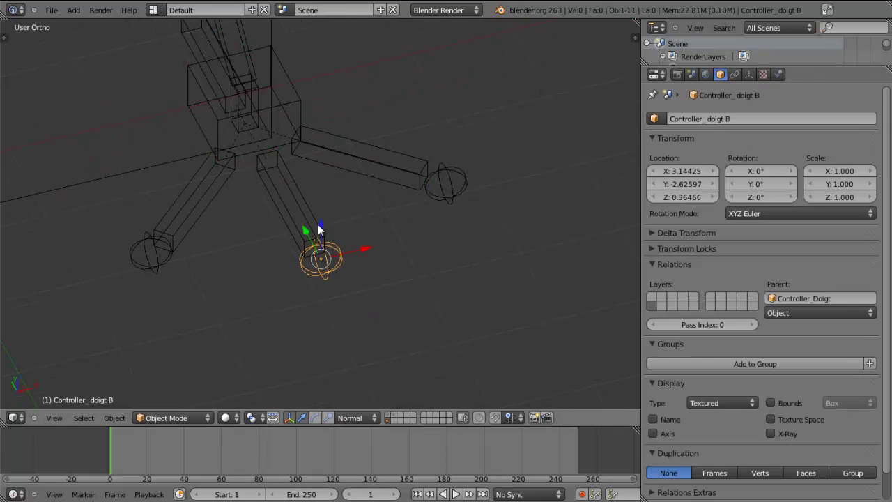
pyautogui.keyDown('shift'); pyautogui.rightClick(307, 219); pyautogui.keyUp('shift')
pyautogui.hotkey('shift', 'ctrl', 'c')
pyautogui.click(390, 256)
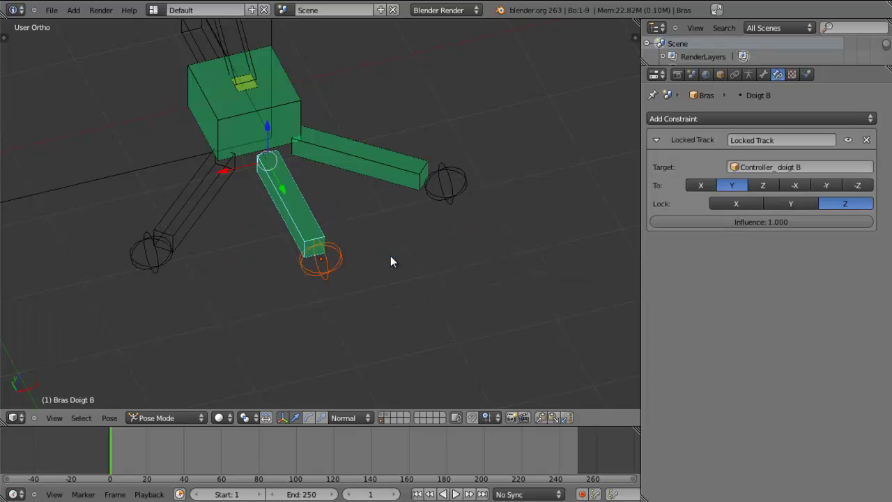
pyautogui.click(743, 201)
# - Add a Locked Track constraint to Doigt C targeting Controller_doigt C, with the lock axis set to X
pyautogui.moveTo(261, 340); pyautogui.dragTo(388, 324, button='middle')
pyautogui.rightClick(357, 295)
pyautogui.moveTo(429, 354); pyautogui.dragTo(368, 217, button='middle')
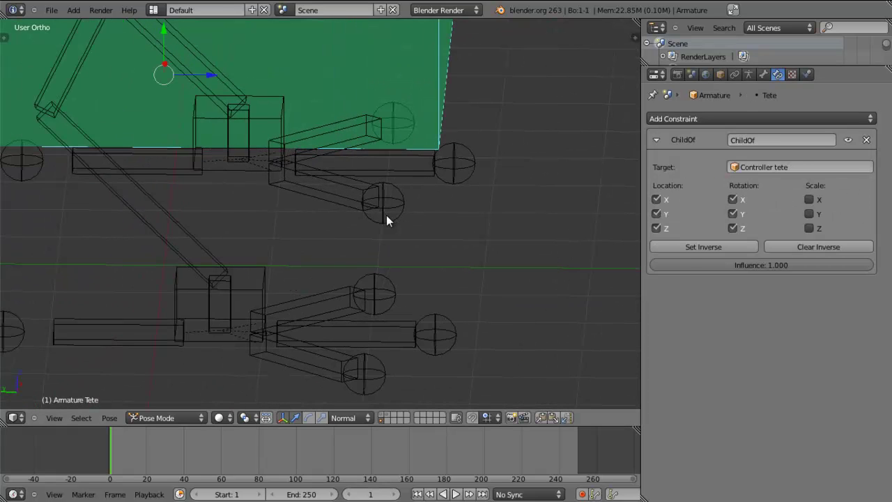
pyautogui.rightClick(383, 203)
pyautogui.keyDown('shift'); pyautogui.rightClick(325, 195); pyautogui.keyUp('shift')
pyautogui.hotkey('shift', 'ctrl', 'c')
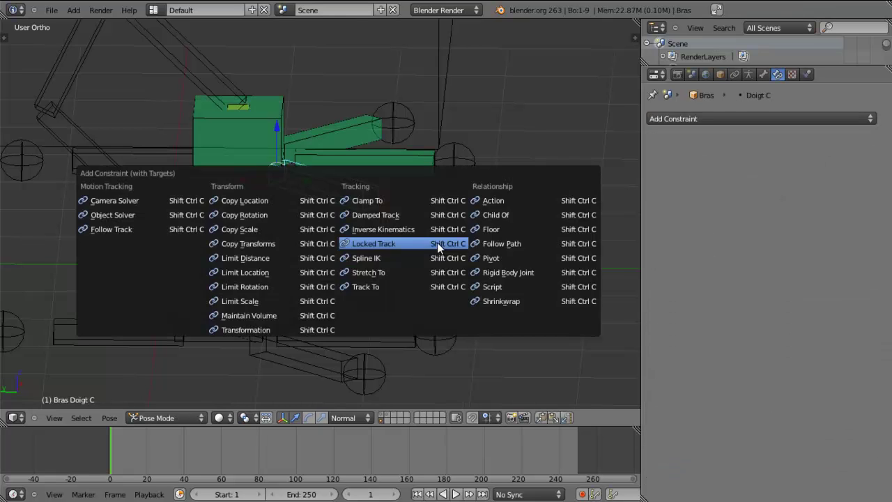
pyautogui.click(438, 244)
pyautogui.moveTo(300, 264); pyautogui.dragTo(247, 262, button='middle')
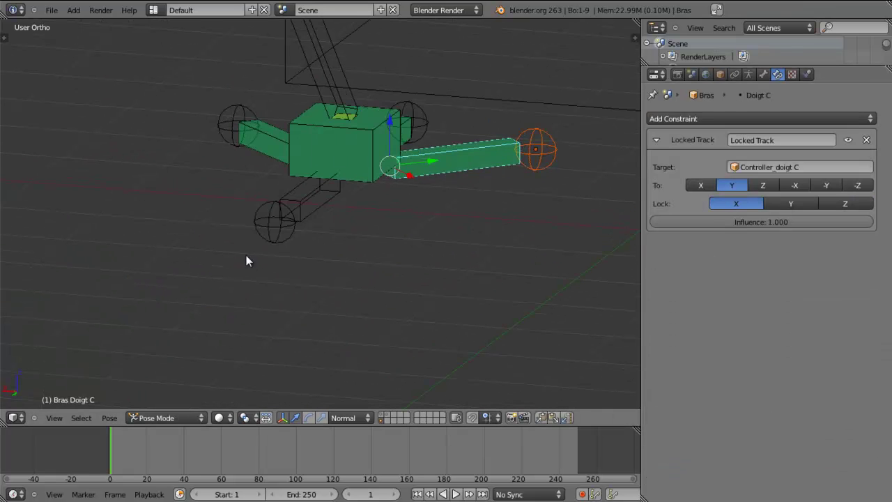
# - Add a Locked Track constraint to Doigt D targeting Empty.001, with the lock axis set to X
pyautogui.rightClick(271, 223)
pyautogui.keyDown('shift'); pyautogui.rightClick(303, 209); pyautogui.keyUp('shift')
pyautogui.hotkey('shift', 'ctrl', 'c')
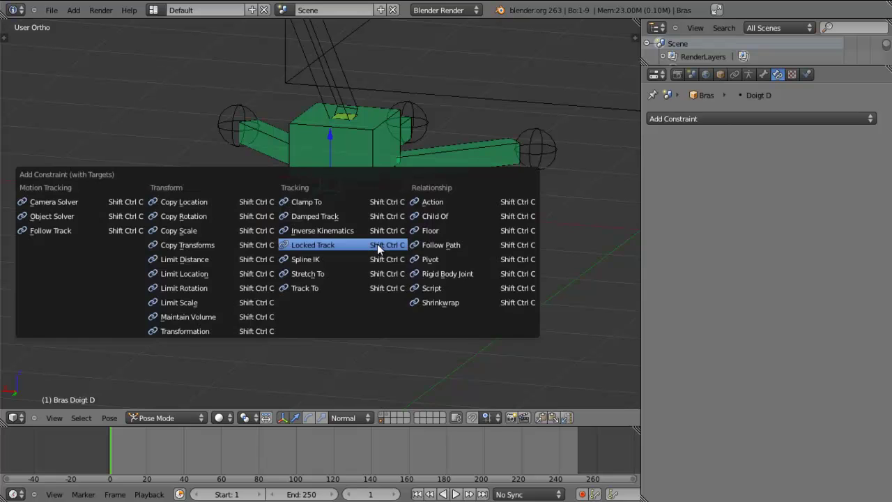
pyautogui.click(377, 244)
pyautogui.click(726, 200)
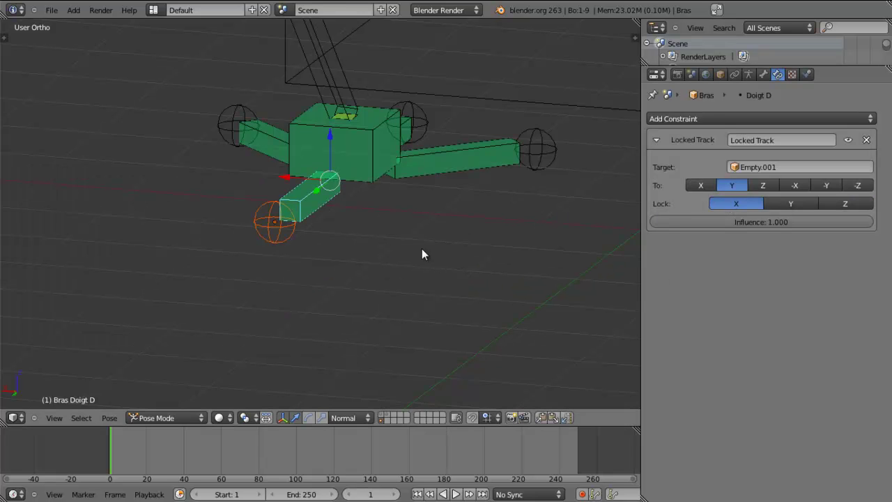
# - On the other foot, Bras.001, delete the TrackTo constraints from the toe bones Doigt A and Doigt B
pyautogui.scroll(-3, 421, 248)
pyautogui.moveTo(439, 252); pyautogui.dragTo(514, 290, button='middle')
pyautogui.moveTo(387, 291); pyautogui.dragTo(342, 324, button='middle')
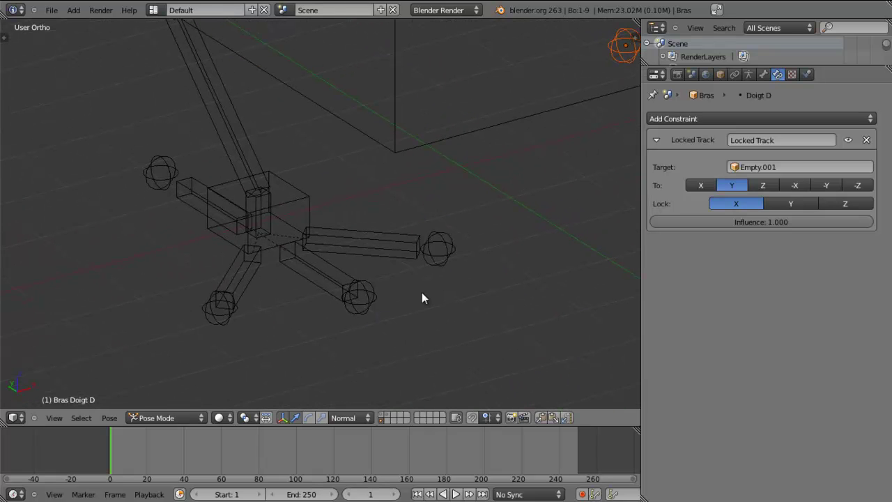
pyautogui.rightClick(390, 257)
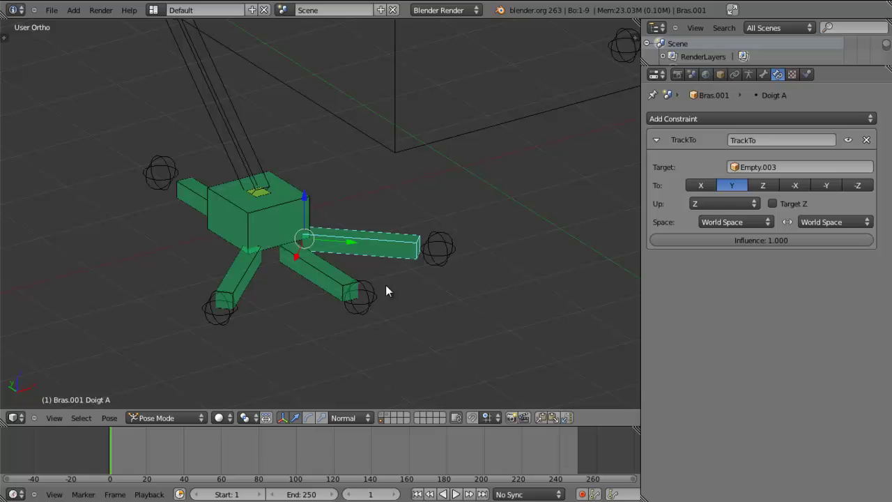
pyautogui.click(867, 140)
pyautogui.rightClick(332, 272)
pyautogui.click(867, 141)
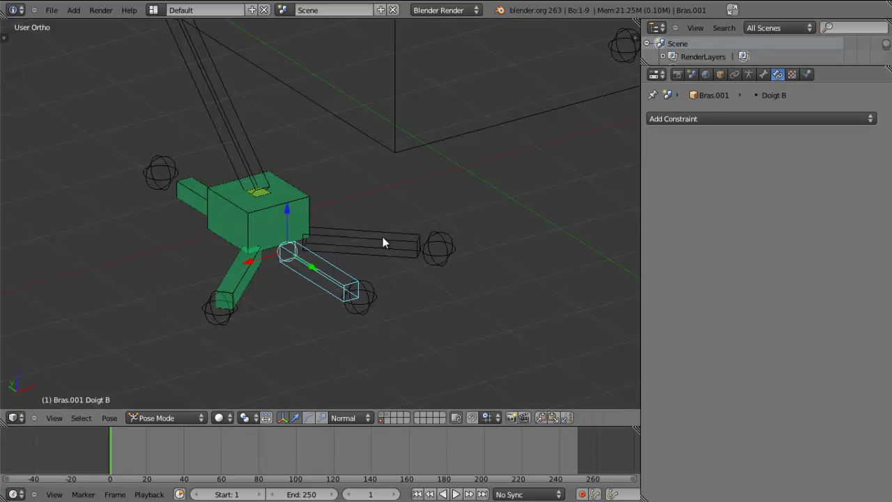
# - Delete the existing constraints from the toe bones Doigt C and Doigt D of Bras.001
pyautogui.rightClick(238, 277)
pyautogui.click(866, 140)
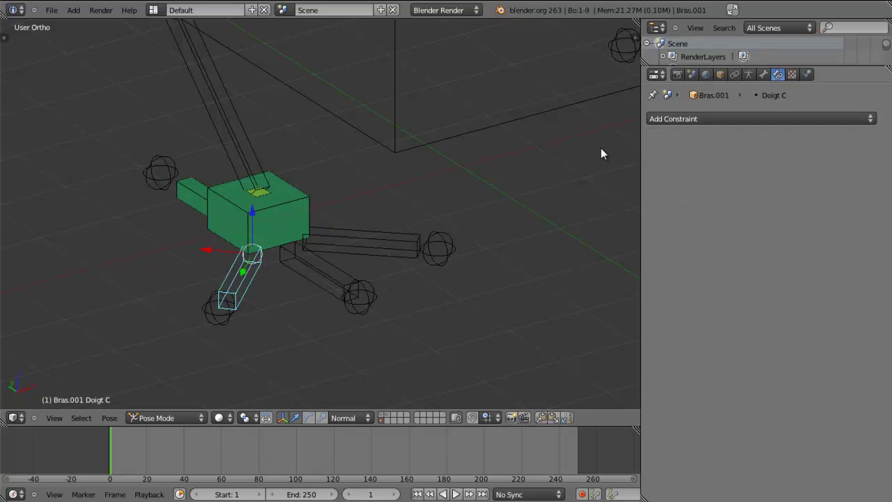
pyautogui.rightClick(179, 187)
pyautogui.click(865, 141)
# - Add a Locked Track constraint to Bras.001's Doigt A targeting Empty.003, with the lock axis set to X
pyautogui.rightClick(439, 245)
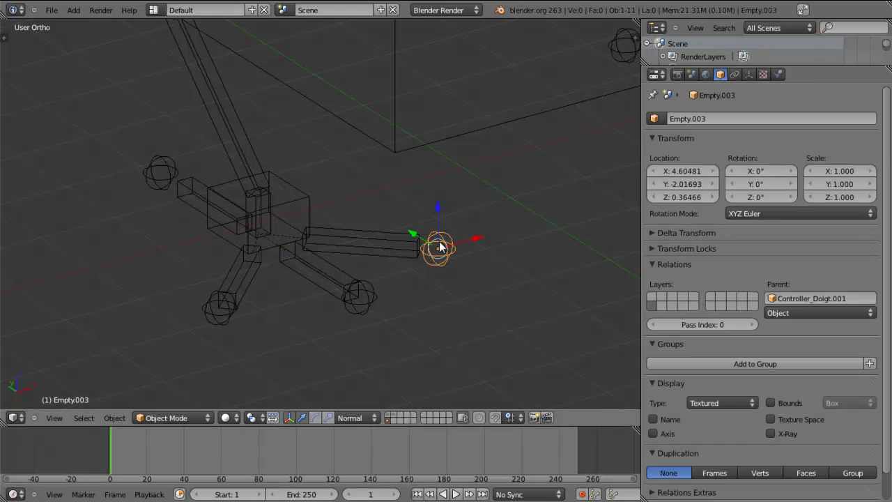
pyautogui.keyDown('shift'); pyautogui.rightClick(370, 240); pyautogui.keyUp('shift')
pyautogui.hotkey('ctrl', 'shift', 'c')
pyautogui.click(456, 256)
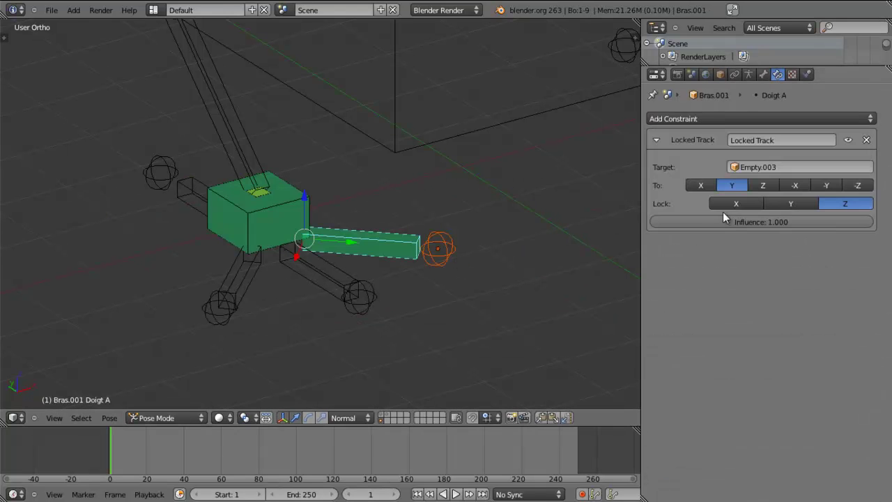
pyautogui.click(736, 201)
# - Add a Locked Track constraint to Bras.001's Doigt B targeting Controller_doigt B.001, with the lock axis set to X
pyautogui.rightClick(331, 282)
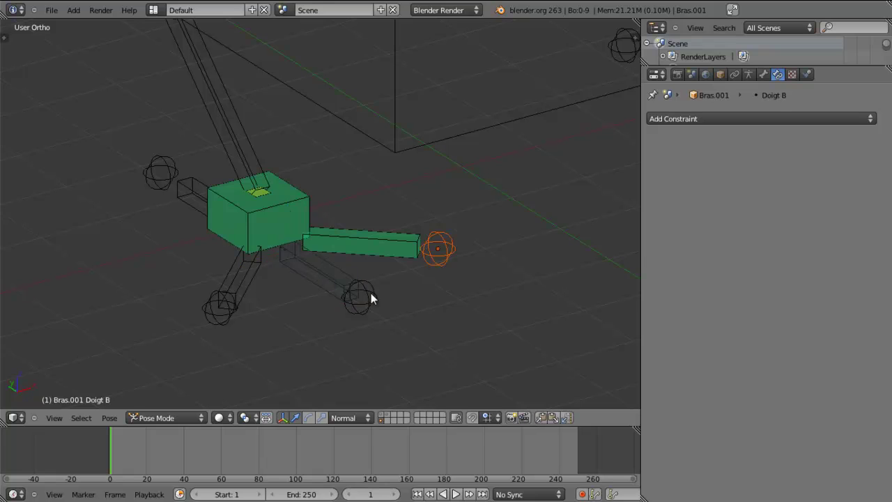
pyautogui.rightClick(370, 293)
pyautogui.keyDown('shift'); pyautogui.rightClick(341, 273); pyautogui.keyUp('shift')
pyautogui.hotkey('ctrl', 'shift', 'c')
pyautogui.click(341, 274)
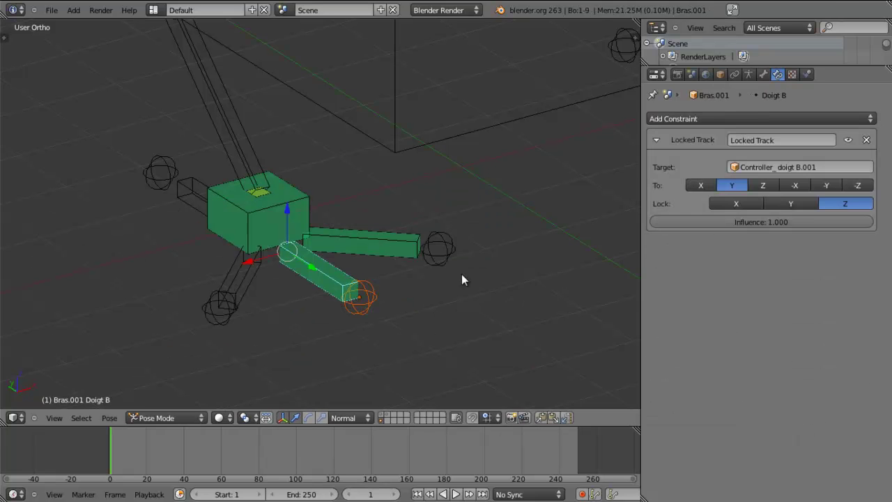
pyautogui.click(732, 204)
# - Add a Locked Track constraint to Bras.001's Doigt C targeting its nearby controller empty, deleting the mistakenly added constraint
pyautogui.rightClick(232, 317)
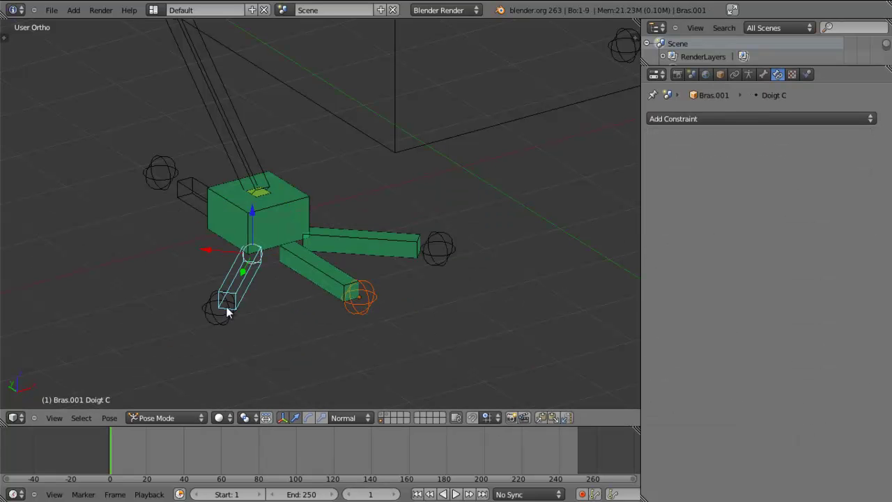
pyautogui.rightClick(209, 312)
pyautogui.keyDown('shift'); pyautogui.rightClick(233, 295); pyautogui.keyUp('shift')
pyautogui.hotkey('ctrl', 'shift', 'c')
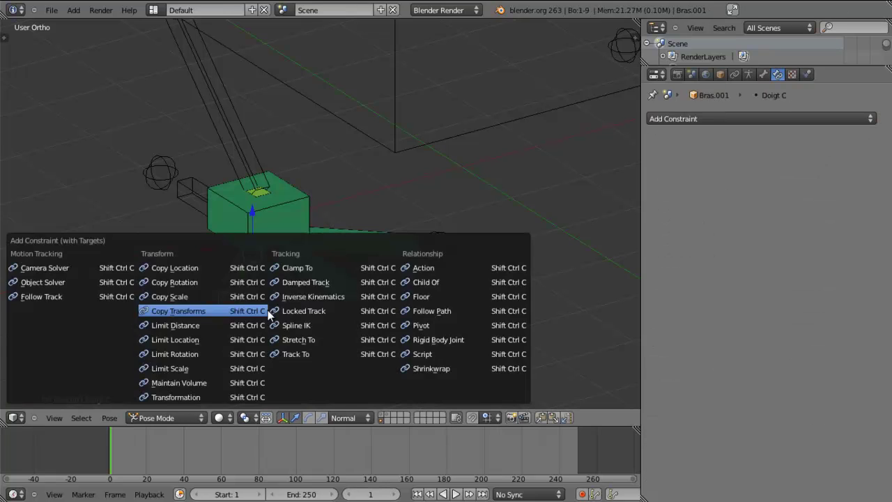
pyautogui.click(268, 310)
pyautogui.click(866, 140)
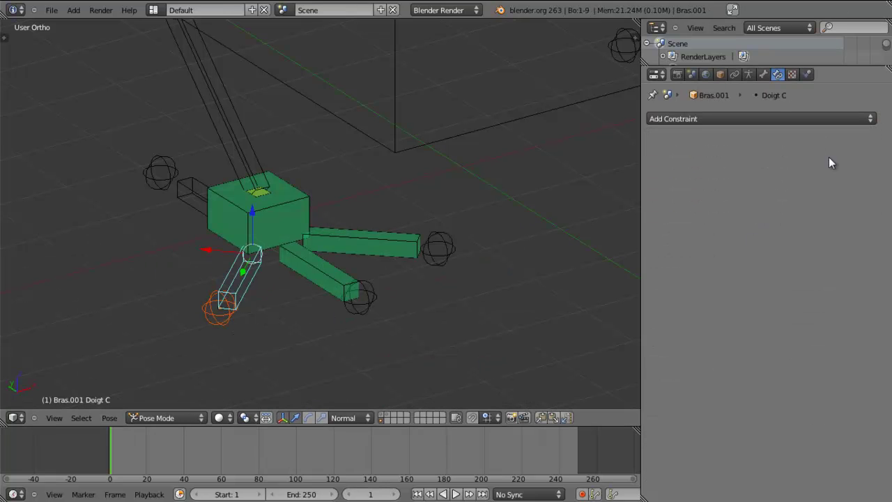
pyautogui.hotkey('ctrl', 'shift', 'c')
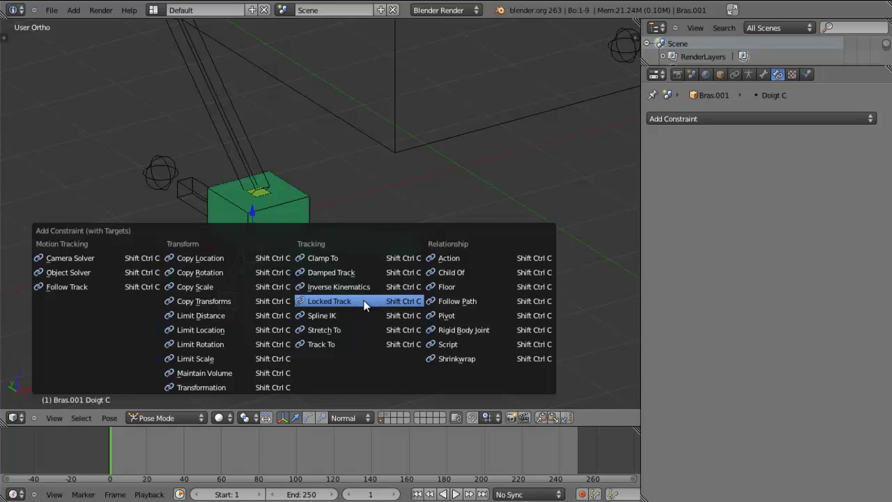
pyautogui.click(363, 300)
# - Add a Locked Track constraint to Bras.001's Doigt D targeting Empty.002, with the lock axis set to X
pyautogui.rightClick(156, 169)
pyautogui.rightClick(186, 197)
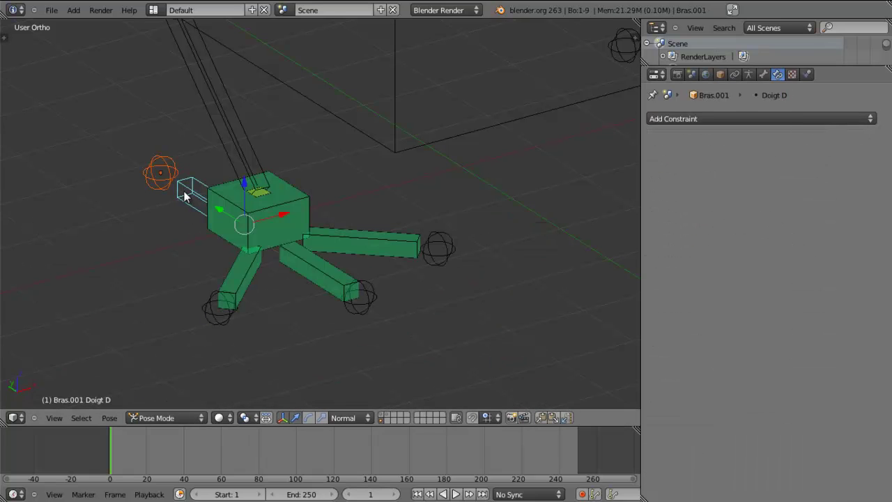
pyautogui.hotkey('ctrl', 'shift', 'c')
pyautogui.click(309, 194)
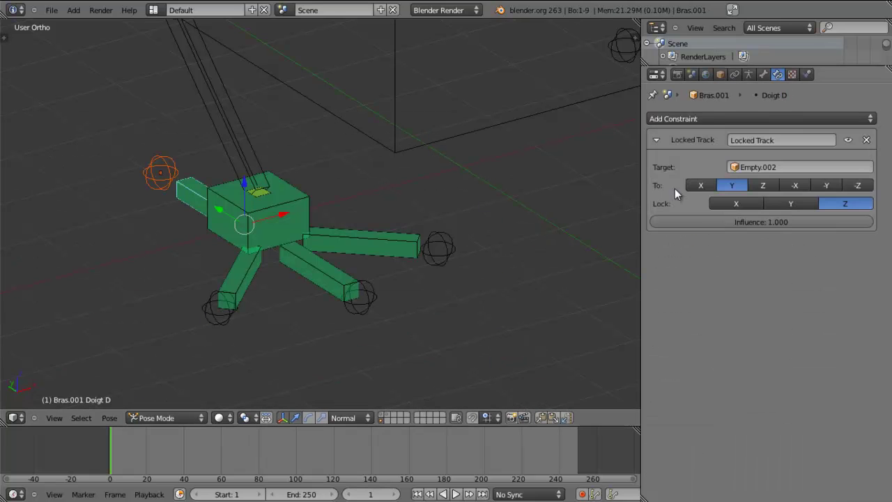
pyautogui.click(725, 199)
# - Display only the robot mesh layer together with the layer holding the ring-shaped controllers
pyautogui.scroll(-4, 325, 293)
pyautogui.moveTo(418, 273); pyautogui.dragTo(304, 279, button='middle')
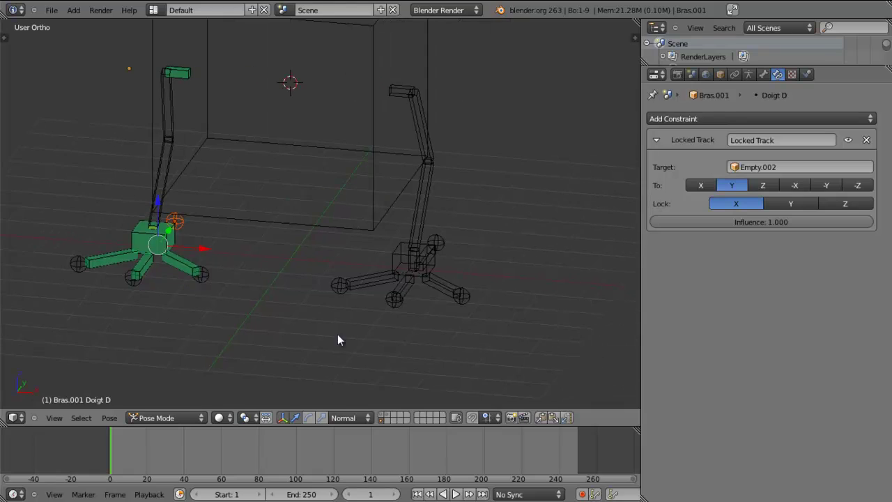
pyautogui.keyDown('shift'); pyautogui.click(380, 415); pyautogui.keyUp('shift')
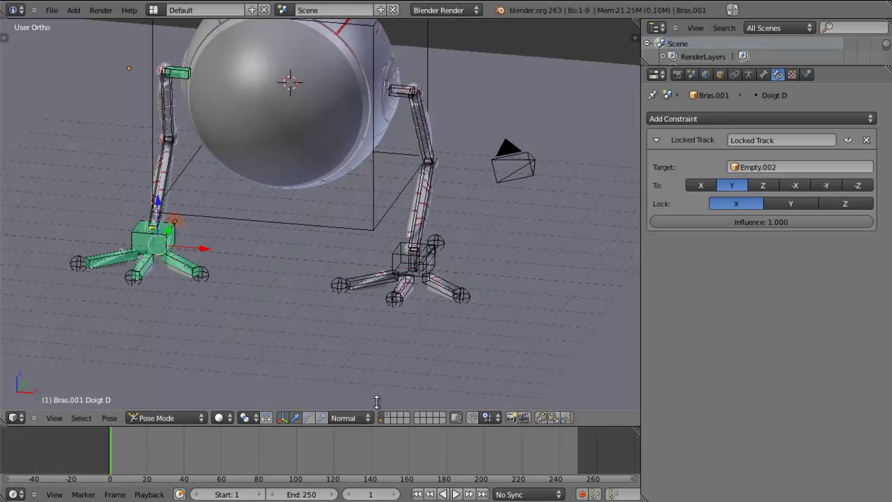
pyautogui.moveTo(416, 312)
pyautogui.mouseDown(button='middle')
pyautogui.moveTo(467, 309)
pyautogui.moveTo(287, 322)
pyautogui.moveTo(424, 304)
pyautogui.moveTo(417, 296)
pyautogui.mouseUp(button='middle')
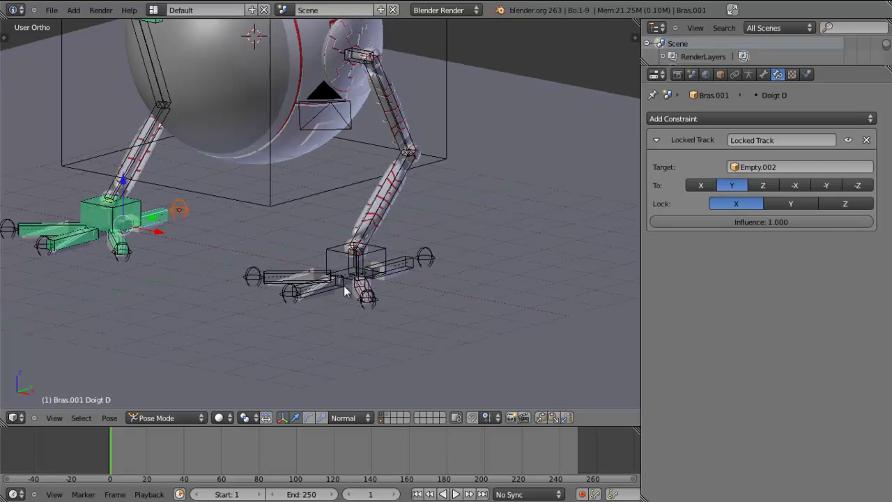
pyautogui.moveTo(384, 273); pyautogui.dragTo(373, 338, button='middle')
pyautogui.click(391, 418)
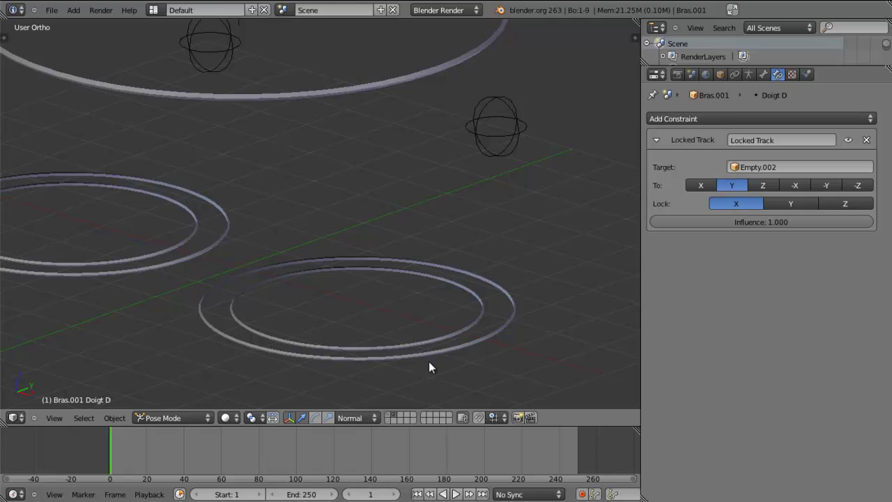
pyautogui.keyDown('shift'); pyautogui.click(389, 418); pyautogui.keyUp('shift')
# - Raise the foot controller Controller_Patte along Z to about 1.232 to test the foot rig
pyautogui.moveTo(432, 381); pyautogui.dragTo(344, 361, button='middle')
pyautogui.rightClick(345, 361)
pyautogui.rightClick(333, 361)
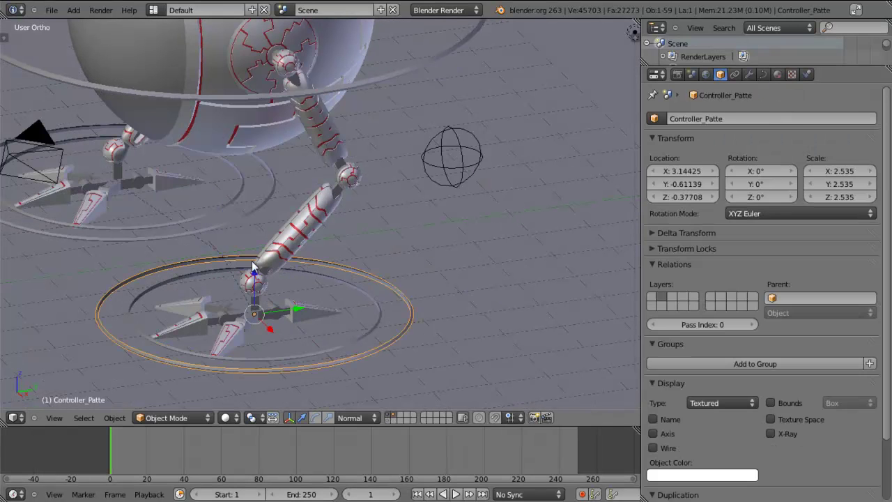
pyautogui.press('g')
pyautogui.press('z')
pyautogui.press('z')
pyautogui.click(272, 218)
# - Try a trackball rotation of Controller_Patte, cancel it and undo the raising of the controller
pyautogui.press('r')
pyautogui.press('r')
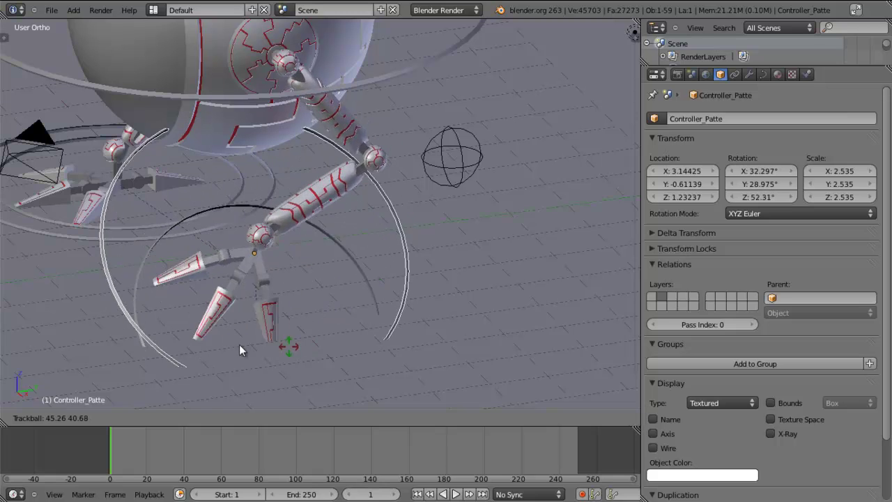
pyautogui.press('Escape')
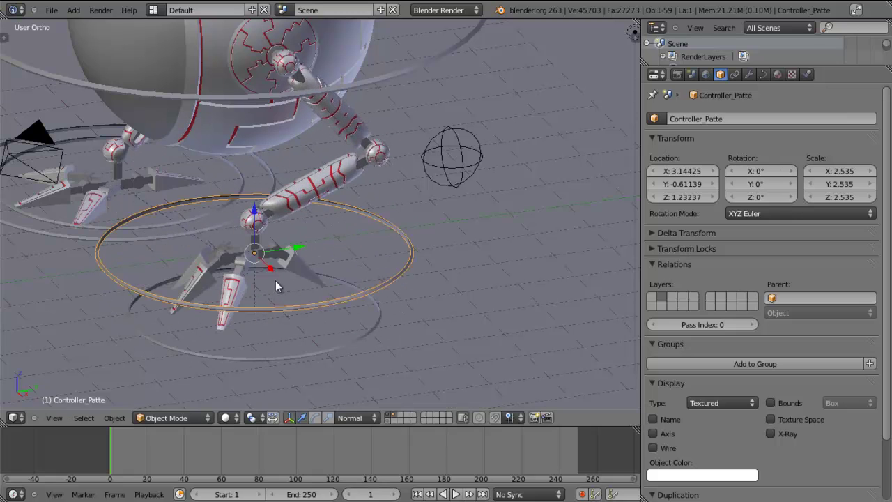
pyautogui.hotkey('ctrl', 'z')
pyautogui.hotkey('ctrl', 'z')
pyautogui.moveTo(197, 306); pyautogui.dragTo(316, 306, button='middle')
pyautogui.scroll(-3, 315, 307)
pyautogui.keyDown('shift'); pyautogui.moveTo(343, 253); pyautogui.dragTo(369, 291, button='middle'); pyautogui.keyUp('shift')
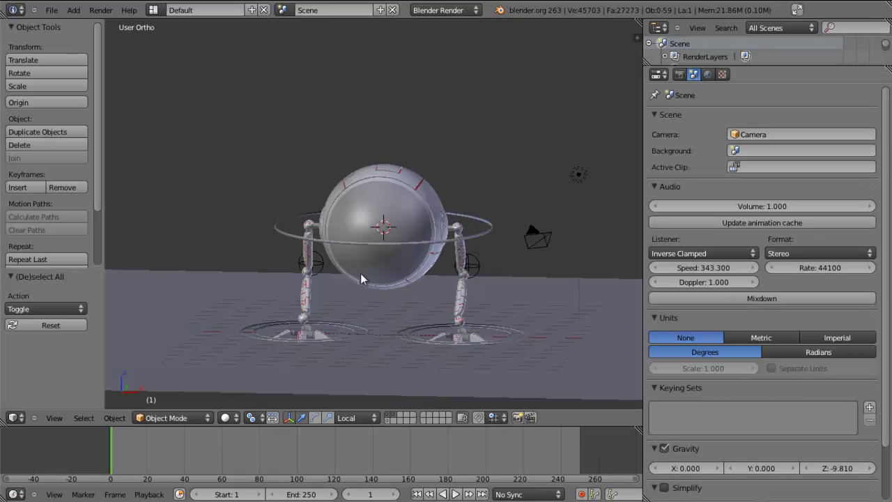
pyautogui.moveTo(367, 270); pyautogui.dragTo(395, 283, button='middle')
pyautogui.scroll(1, 371, 275)
pyautogui.moveTo(394, 283); pyautogui.dragTo(460, 319, button='middle')
pyautogui.scroll(2, 448, 275)
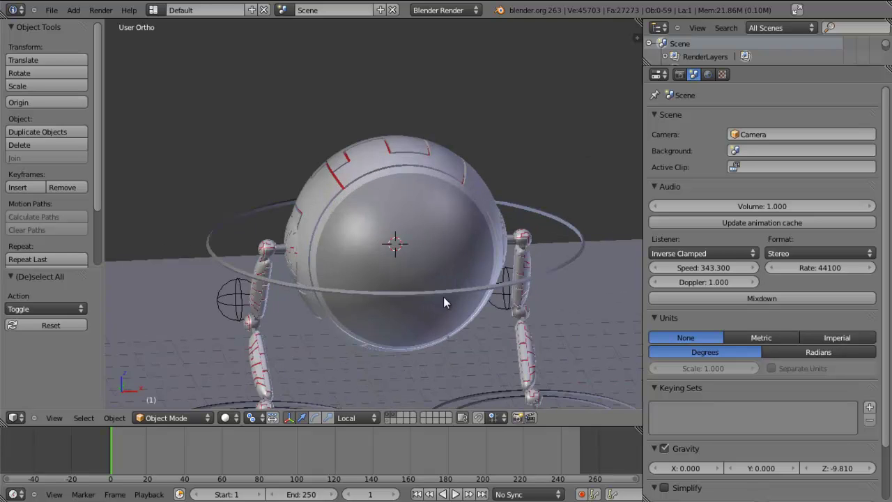
# - In front view with only the robot mesh layer shown, snap the 3D cursor to the body sphere
pyautogui.press('KP_1')
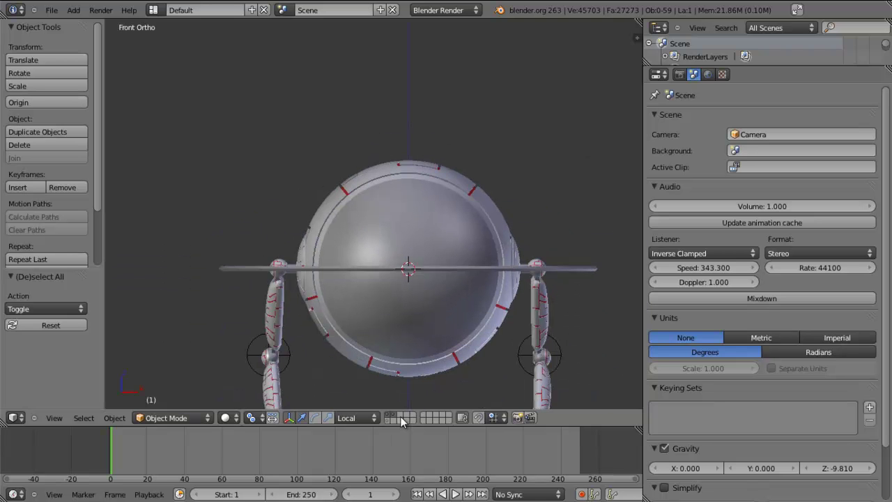
pyautogui.click(401, 416)
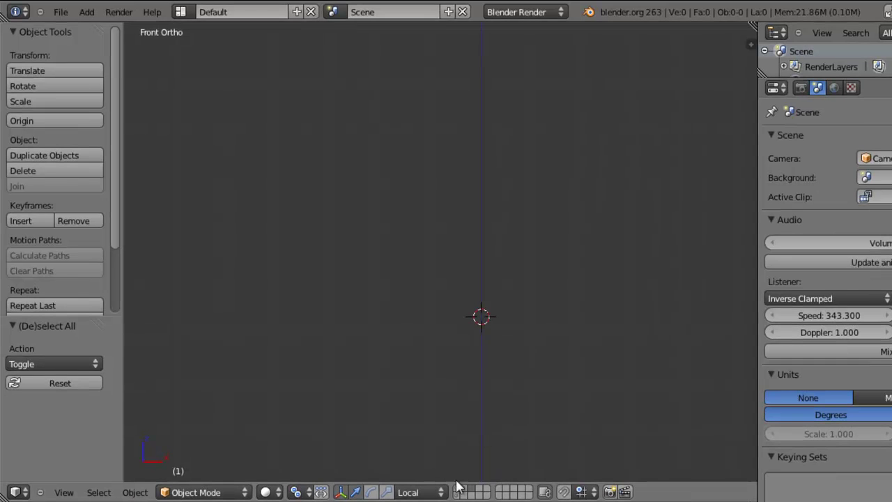
pyautogui.click(457, 487)
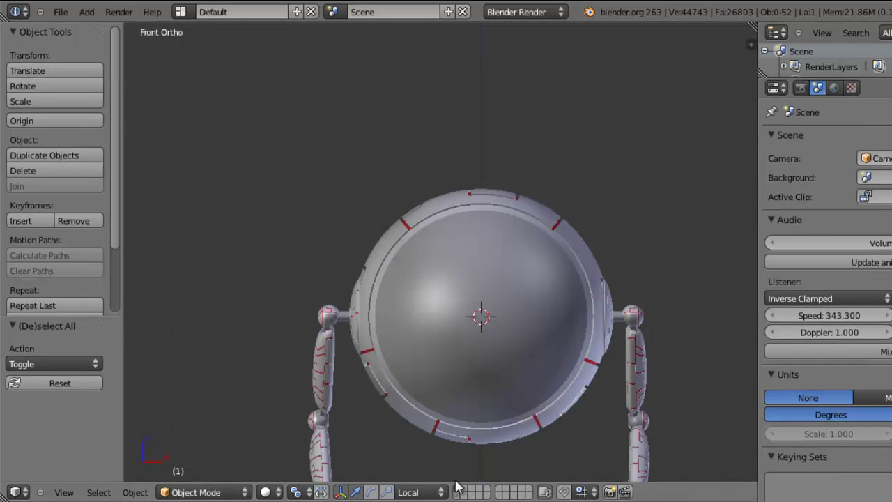
pyautogui.rightClick(561, 221)
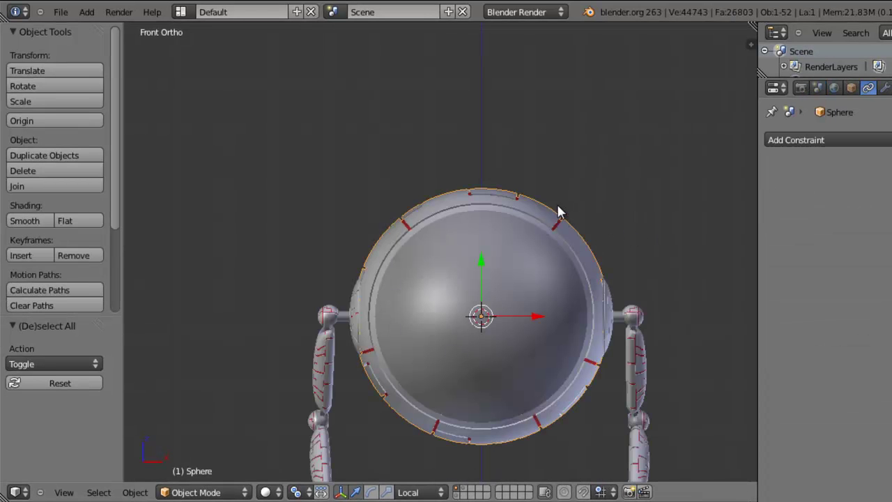
pyautogui.hotkey('shift', 's')
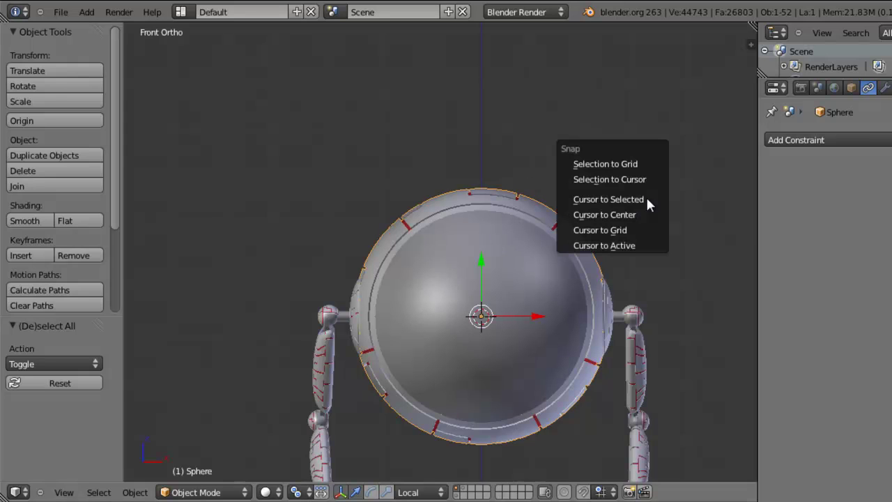
pyautogui.click(647, 201)
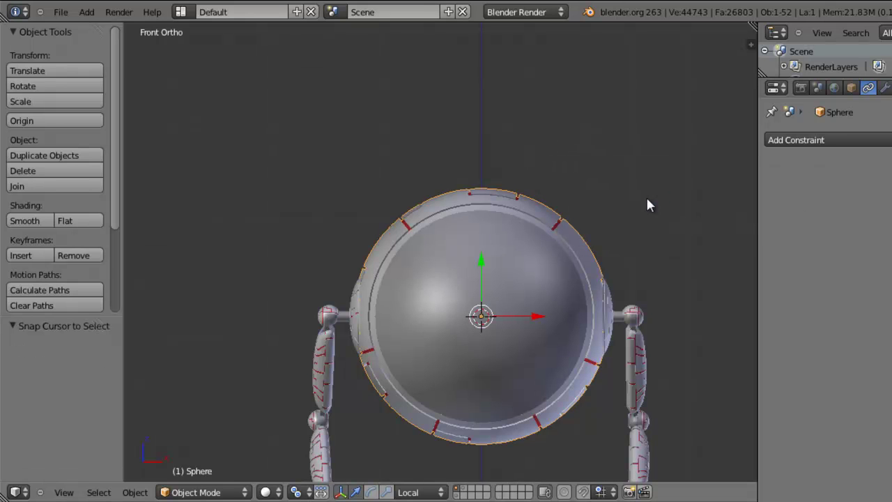
# - On the empty third layer, add a plane at the 3D cursor aligned to the view and scale it by about 0.456
pyautogui.click(472, 493)
pyautogui.hotkey('shift', 'a')
pyautogui.moveTo(496, 345)
pyautogui.click(567, 344)
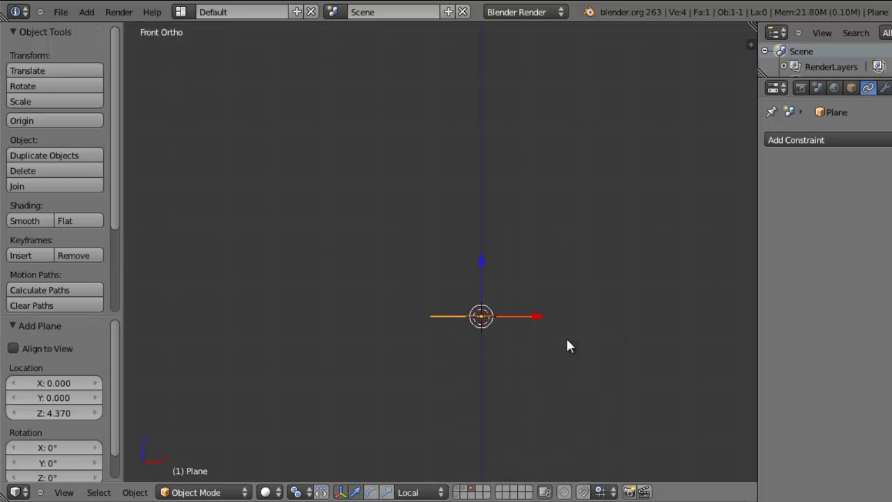
pyautogui.click(13, 348)
pyautogui.press('s')
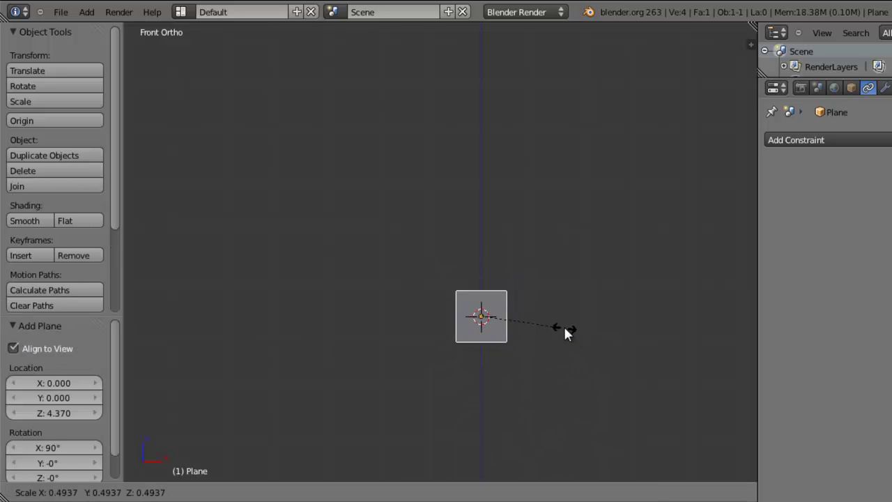
pyautogui.click(557, 322)
# - Show the robot mesh layer as well in wireframe and scale the plane by about 0.751
pyautogui.keyDown('shift'); pyautogui.click(456, 492); pyautogui.keyUp('shift')
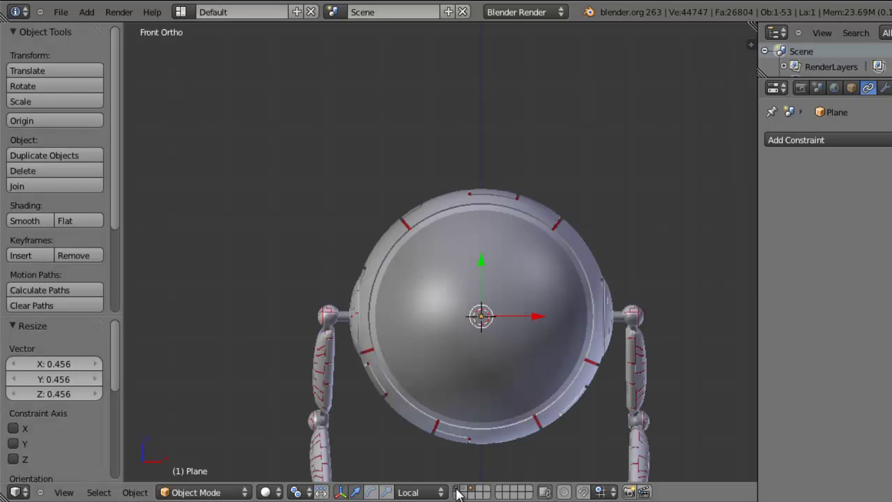
pyautogui.press('z')
pyautogui.scroll(2, 537, 333)
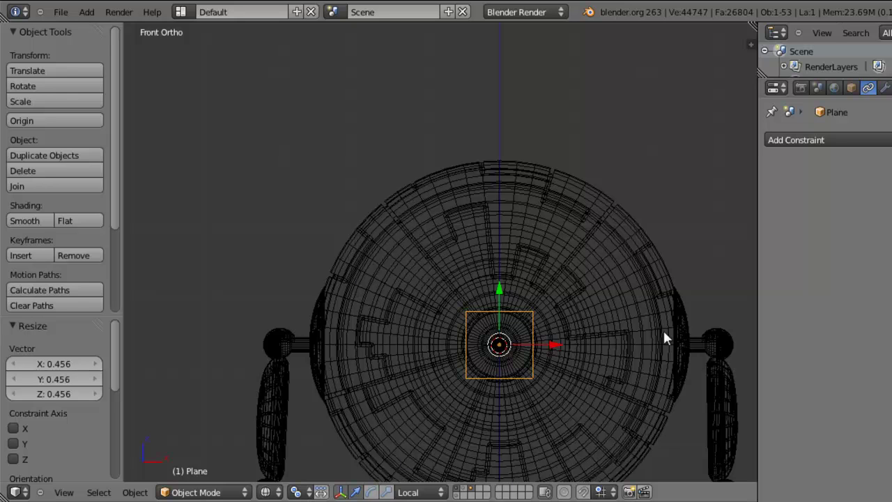
pyautogui.press('s')
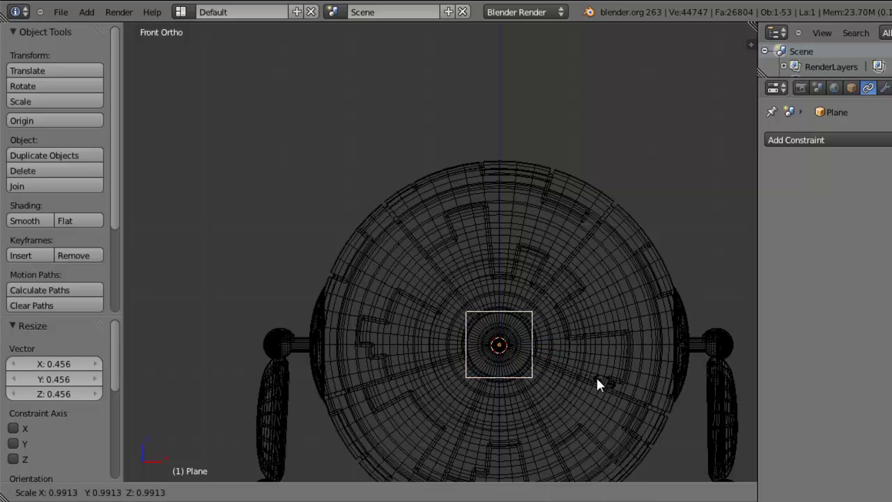
pyautogui.click(580, 361)
# - Move the plane up about 1.94 near the top of the body sphere, shrinking it slightly and raising it another 0.063 along Z
pyautogui.press('g')
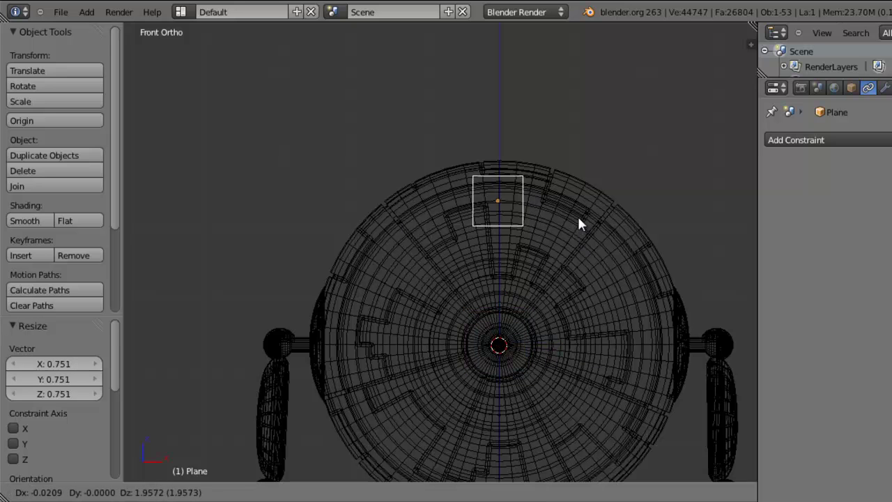
pyautogui.click(576, 217)
pyautogui.press('s')
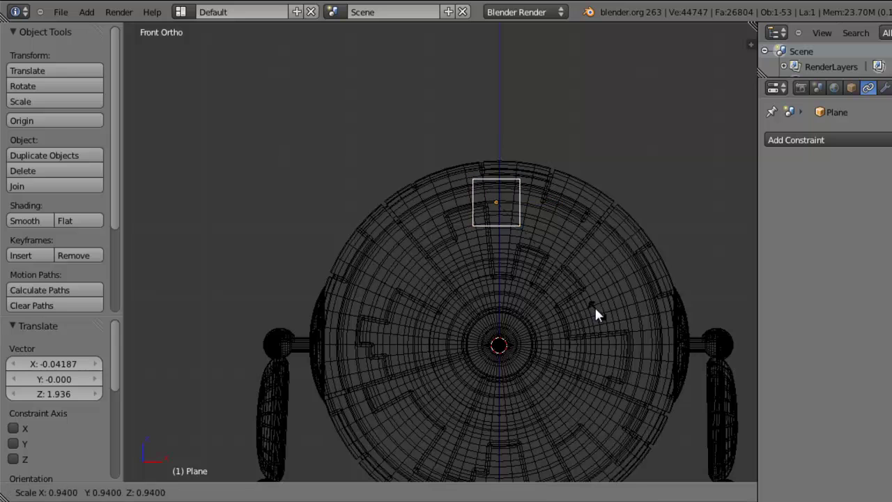
pyautogui.click(589, 293)
pyautogui.press('g')
pyautogui.press('z')
pyautogui.click(585, 288)
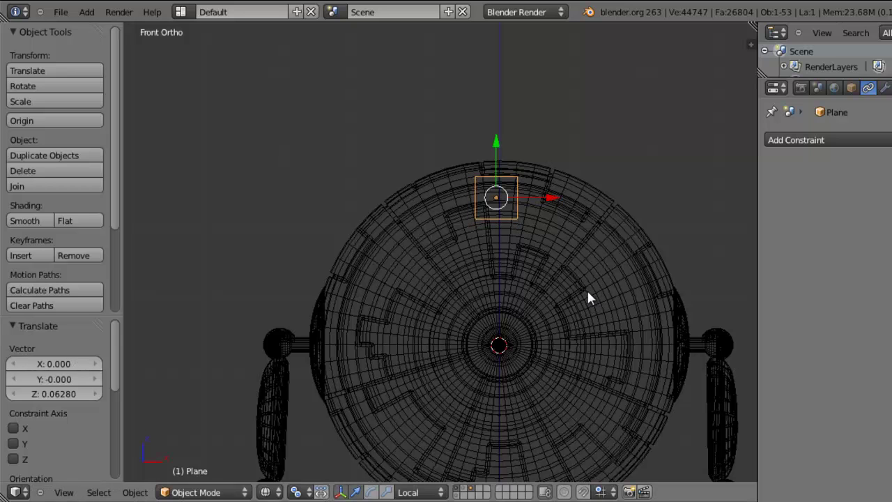
# - Enter Edit Mode on the plane and add a Subdivision Surface modifier with 2 view subdivisions
pyautogui.press('Tab')
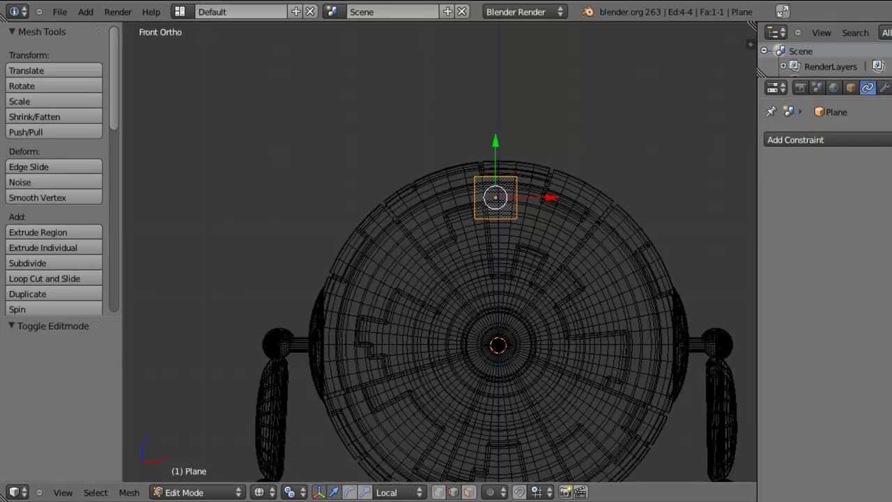
pyautogui.click(885, 88)
pyautogui.click(870, 142)
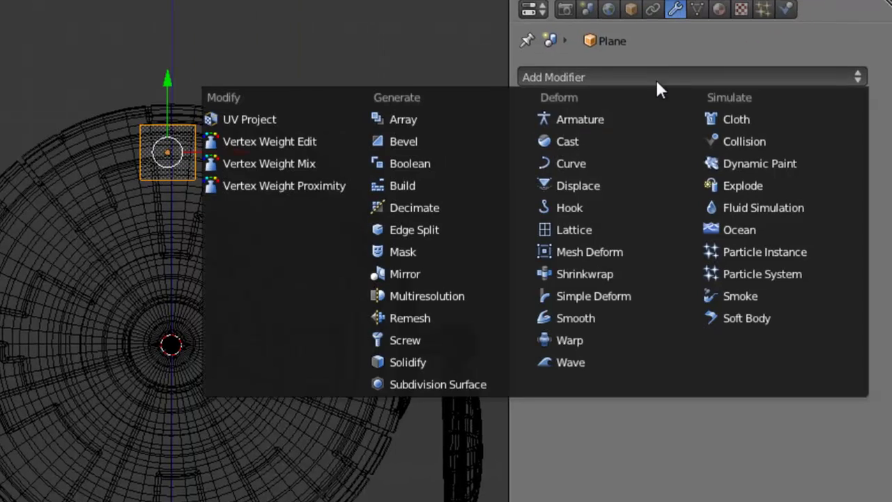
pyautogui.click(490, 381)
pyautogui.click(678, 212)
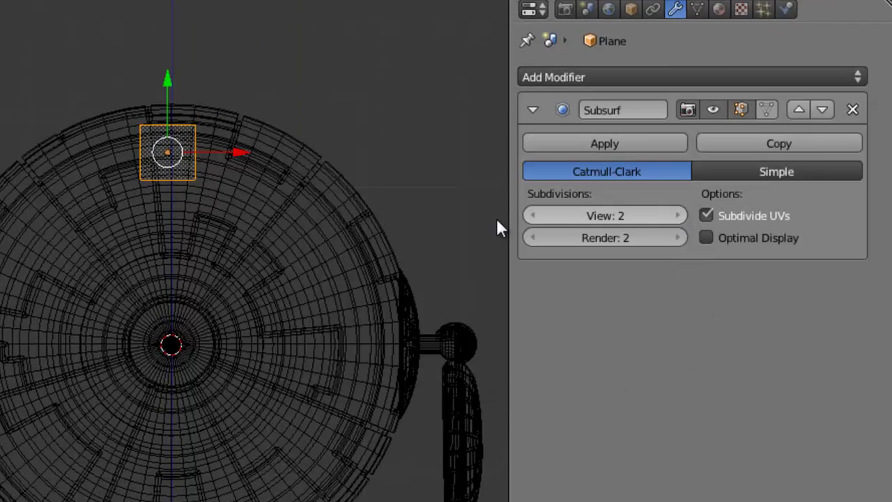
# - Extrude the plane's outer side edge into successive segments, rotating the edge to follow the body sphere's upper-right curve
pyautogui.scroll(1, 321, 185)
pyautogui.press('e')
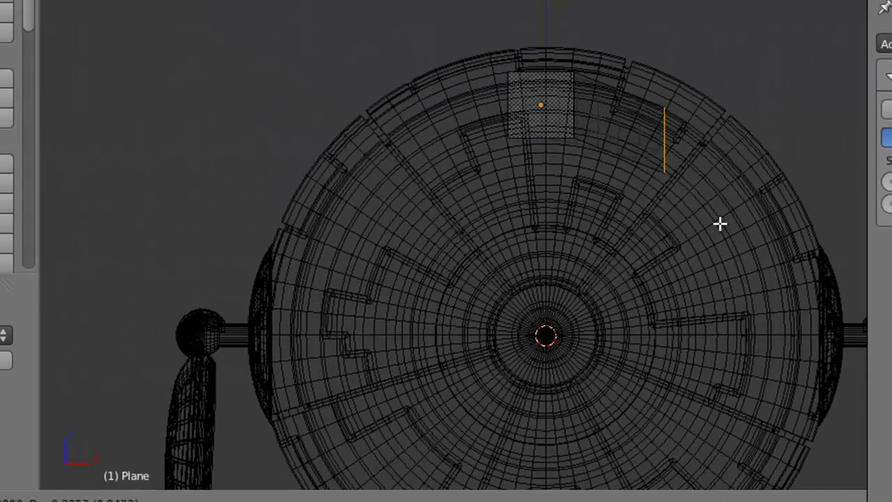
pyautogui.click(720, 223)
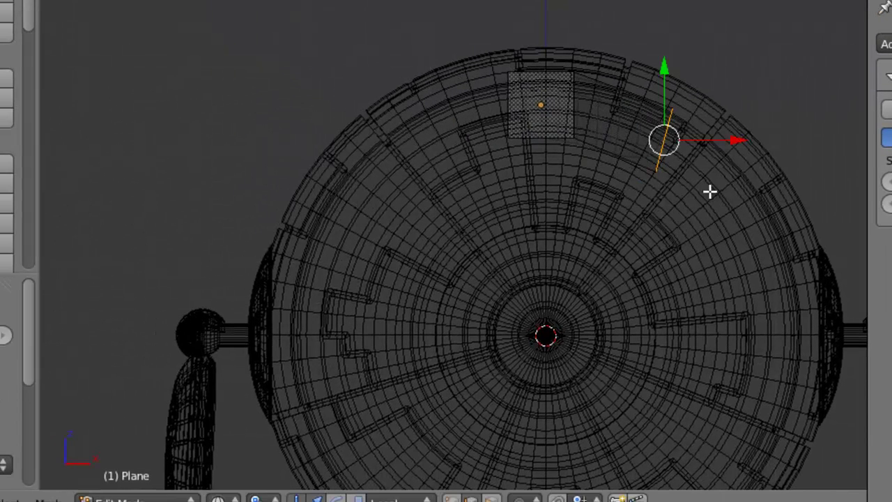
pyautogui.press('e')
pyautogui.click(778, 255)
pyautogui.press('e')
pyautogui.click(765, 295)
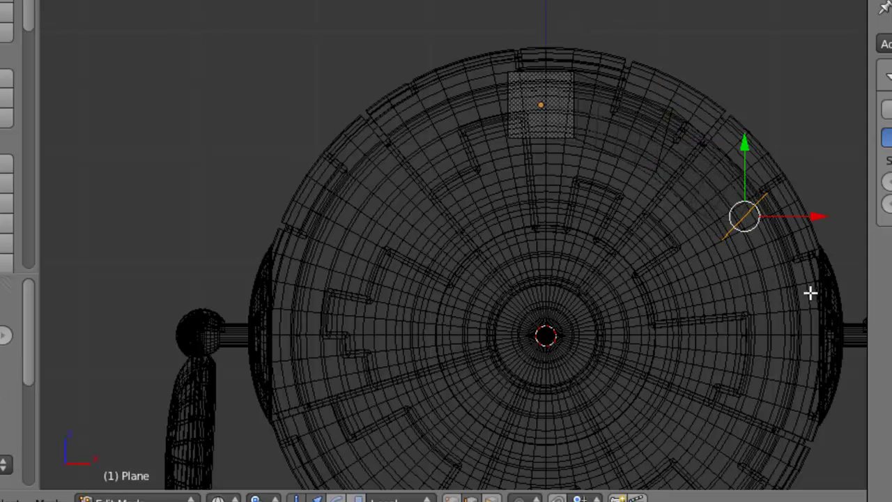
# - Extrude further segments down the sphere's right side to about its horizontal midline, angling the edge across the rim
pyautogui.press('e')
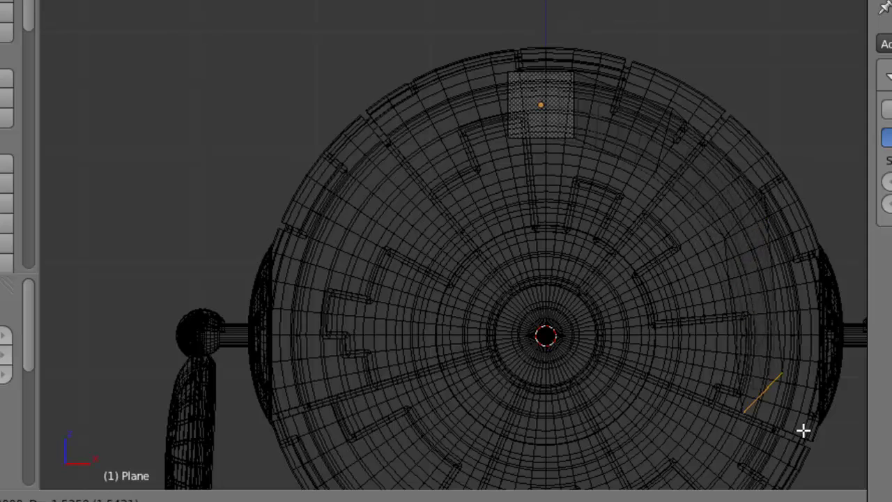
pyautogui.click(816, 368)
pyautogui.press('e')
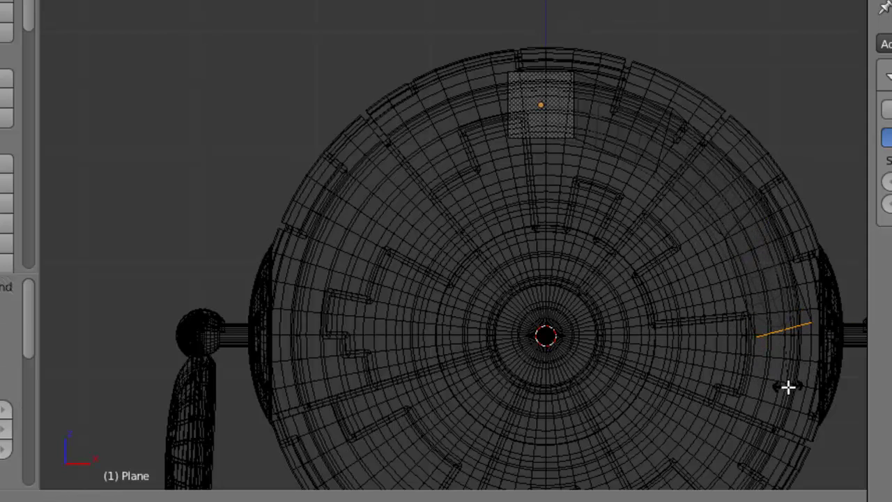
pyautogui.click(786, 388)
pyautogui.keyDown('shift'); pyautogui.moveTo(788, 390); pyautogui.dragTo(726, 279, button='middle'); pyautogui.keyUp('shift')
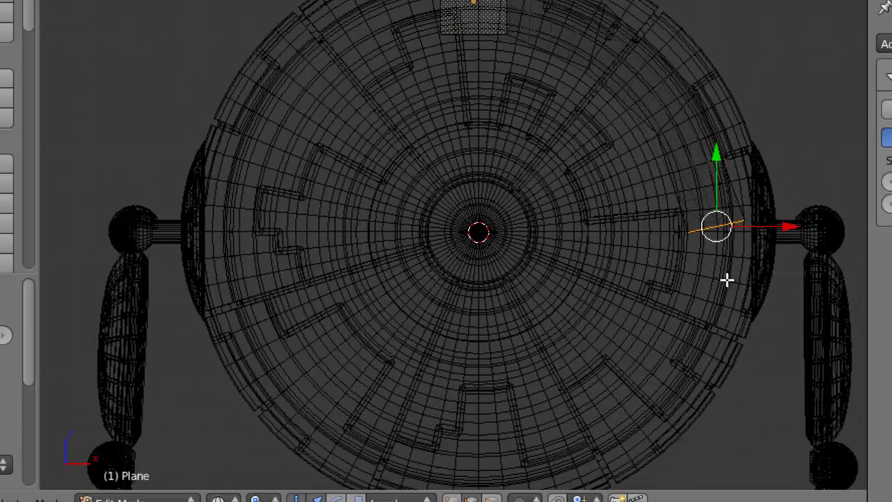
# - Extrude a last segment below the midline, rotate and scale its edge into a narrower tip, and return to Object Mode
pyautogui.press('e')
pyautogui.rightClick(747, 278)
pyautogui.press('g')
pyautogui.click(716, 392)
pyautogui.press('r')
pyautogui.press('s')
pyautogui.click(688, 406)
pyautogui.press('Tab')
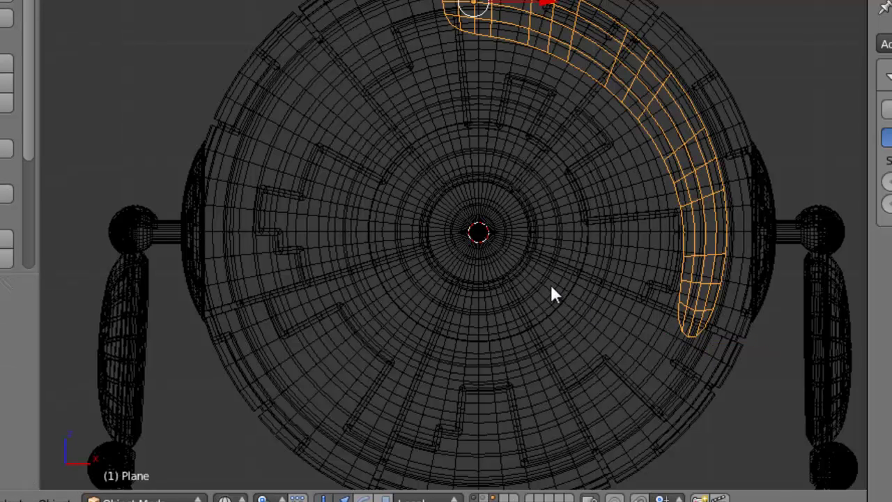
# - Move the curved strip about -0.802 along Y, towards the sphere's front opening, using a side orthographic view
pyautogui.scroll(-2, 551, 287)
pyautogui.moveTo(559, 239)
pyautogui.mouseDown(button='middle')
pyautogui.moveTo(504, 203)
pyautogui.moveTo(542, 242)
pyautogui.mouseUp(button='middle')
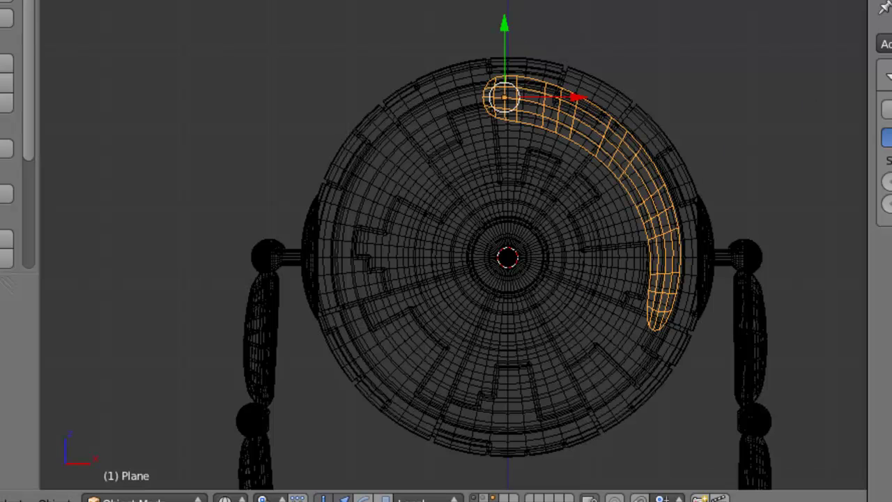
pyautogui.moveTo(641, 183); pyautogui.dragTo(527, 207, button='middle')
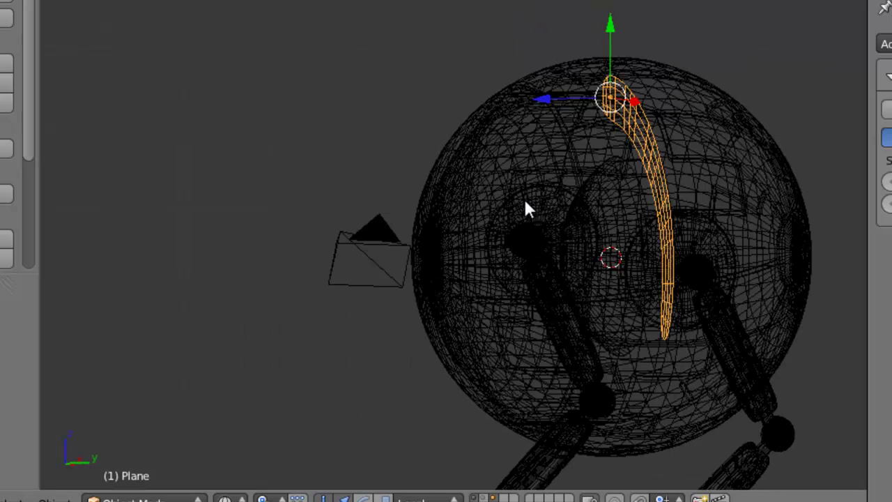
pyautogui.press('KP_3')
pyautogui.scroll(4, 555, 230)
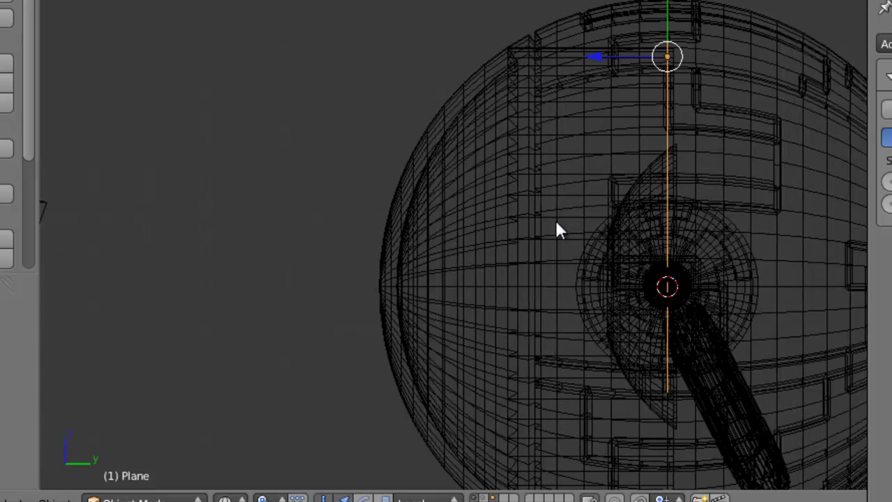
pyautogui.moveTo(585, 25)
pyautogui.mouseDown()
pyautogui.moveTo(572, 24)
pyautogui.moveTo(586, 23)
pyautogui.mouseUp()
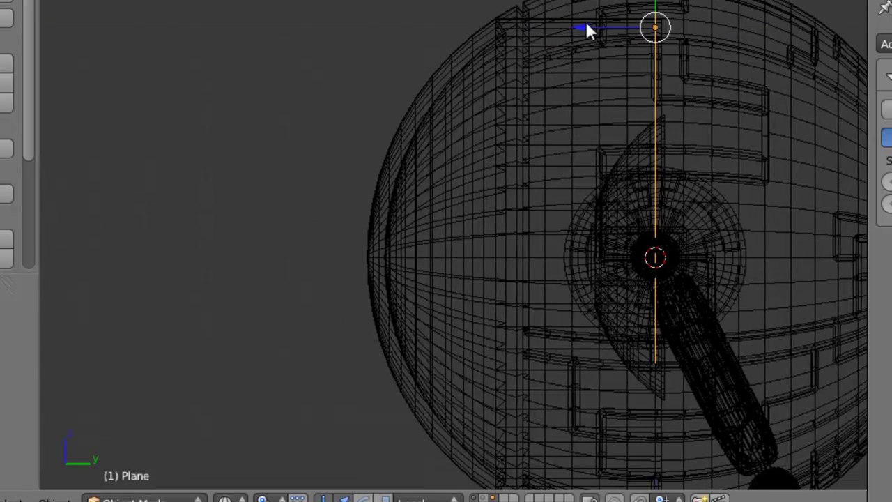
pyautogui.press('KP_5')
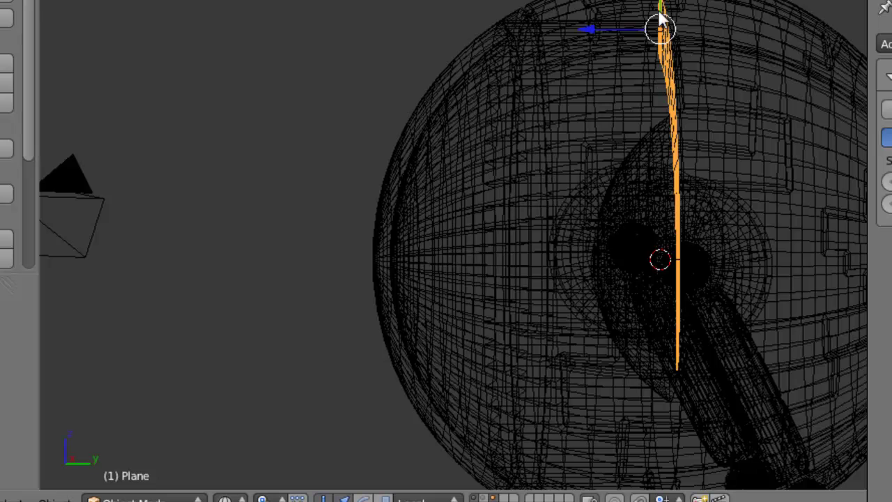
pyautogui.press('KP_5')
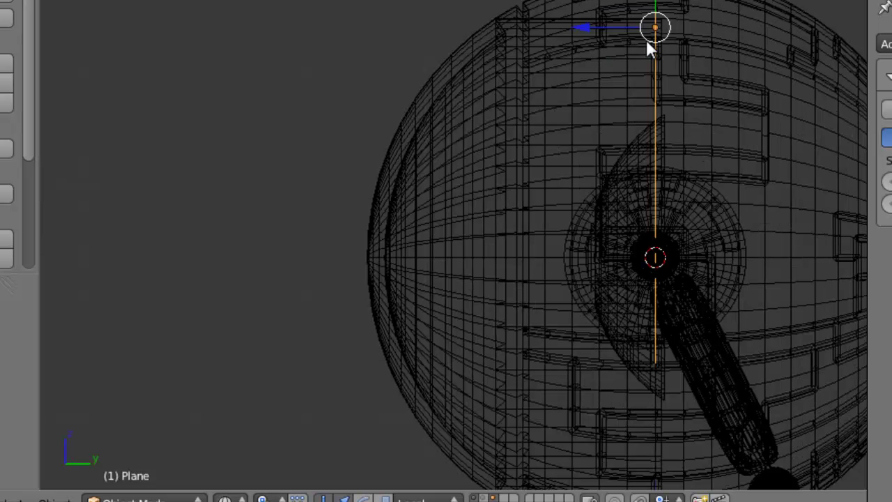
pyautogui.moveTo(599, 30); pyautogui.dragTo(573, 34)
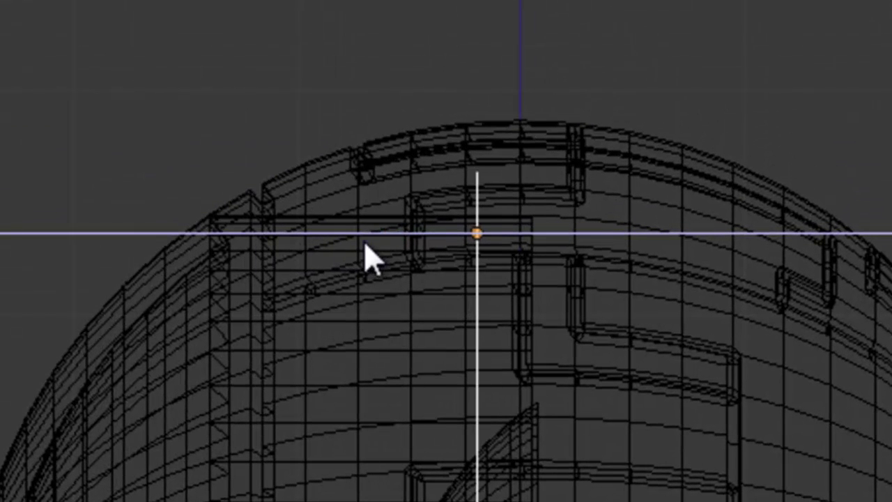
pyautogui.moveTo(367, 258); pyautogui.dragTo(224, 263)
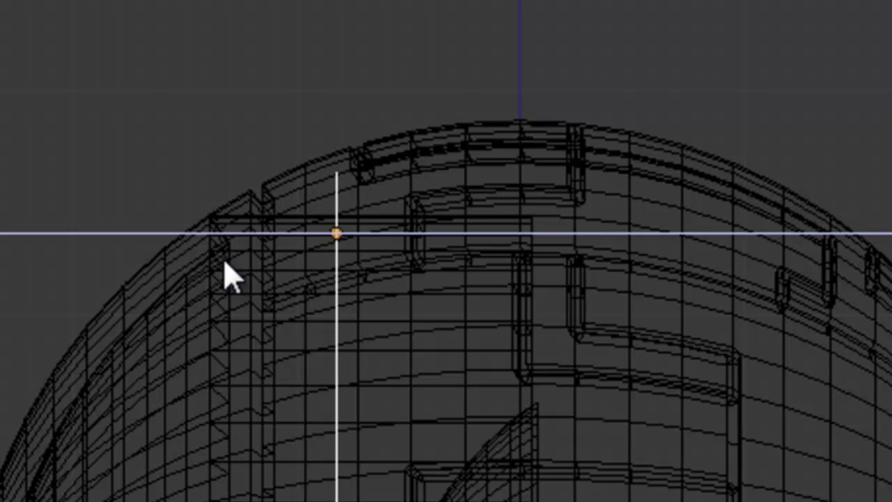
pyautogui.moveTo(225, 262); pyautogui.dragTo(229, 383)
pyautogui.moveTo(229, 382); pyautogui.dragTo(891, 481, button='middle')
pyautogui.moveTo(882, 238); pyautogui.dragTo(508, 163, button='middle')
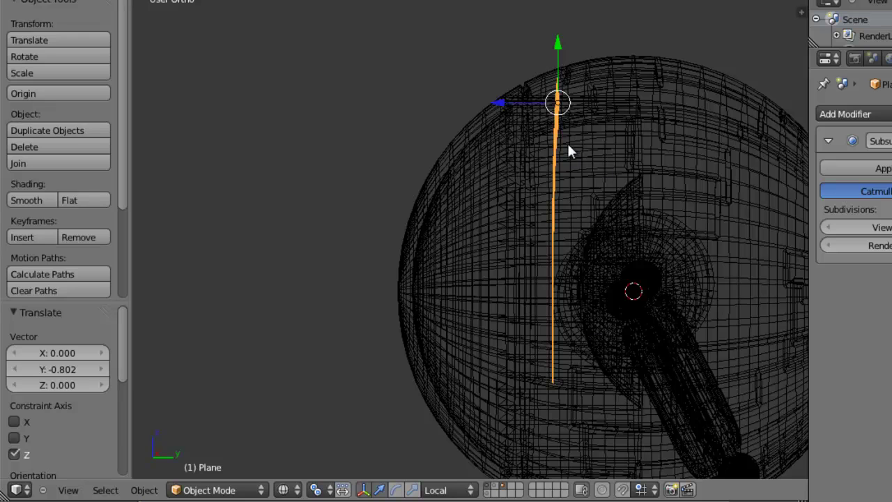
# - Hide the sphere's front cap and switch the viewport to solid shading
pyautogui.moveTo(549, 209); pyautogui.dragTo(557, 258, button='middle')
pyautogui.rightClick(528, 252)
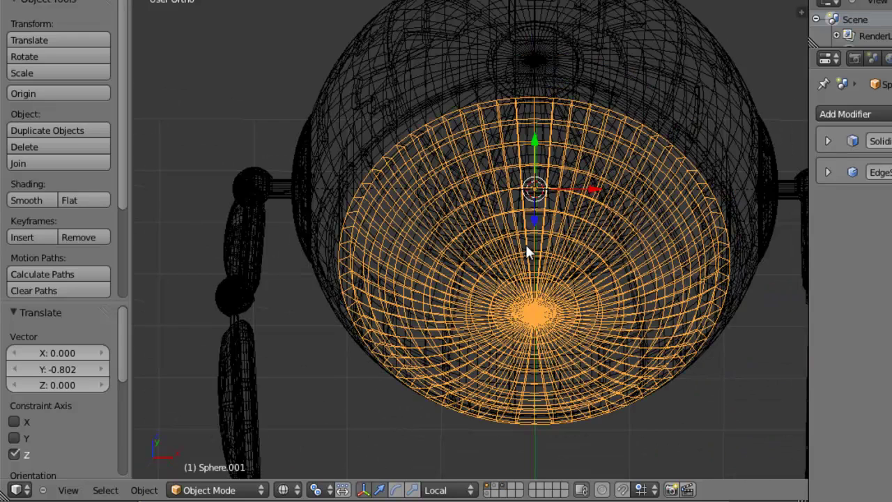
pyautogui.press('h')
pyautogui.press('z')
pyautogui.moveTo(554, 309); pyautogui.dragTo(348, 177, button='middle')
pyautogui.rightClick(348, 178)
pyautogui.press('Tab')
pyautogui.moveTo(685, 313); pyautogui.dragTo(605, 290, button='middle')
pyautogui.press('g')
pyautogui.press('z')
pyautogui.press('z')
pyautogui.press('Escape')
pyautogui.scroll(-3, 583, 305)
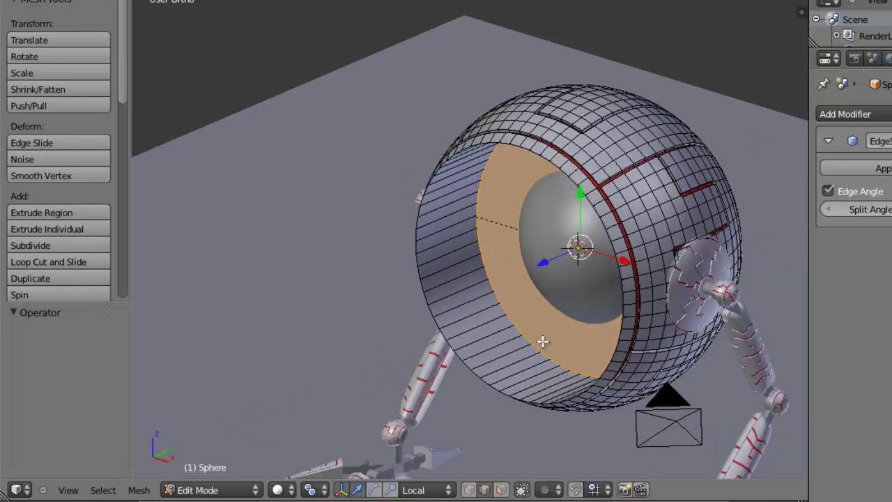
pyautogui.press('Tab')
# - Select the curved strip inside the sphere opening and move it about -0.105 along Z and -0.0934 along X
pyautogui.moveTo(532, 349); pyautogui.dragTo(599, 319, button='middle')
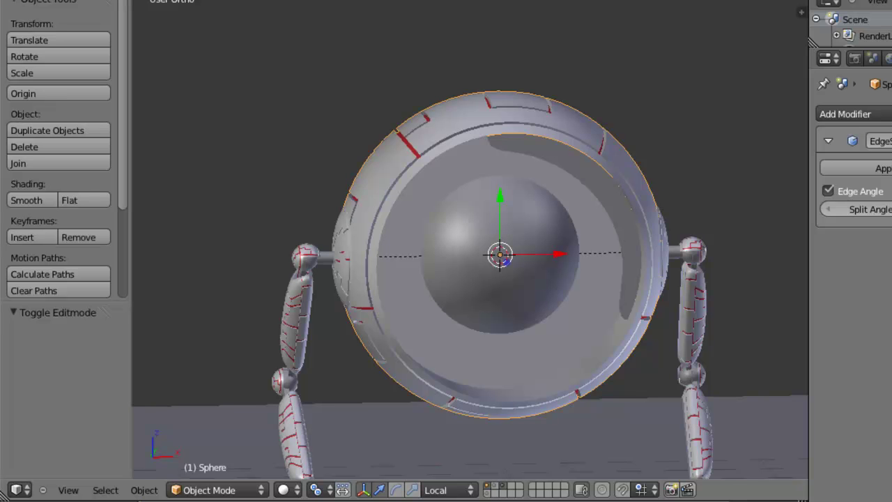
pyautogui.moveTo(452, 246)
pyautogui.mouseDown(button='middle')
pyautogui.moveTo(412, 171)
pyautogui.moveTo(546, 195)
pyautogui.moveTo(592, 229)
pyautogui.moveTo(509, 250)
pyautogui.moveTo(319, 240)
pyautogui.moveTo(485, 248)
pyautogui.moveTo(431, 232)
pyautogui.moveTo(460, 244)
pyautogui.mouseUp(button='middle')
pyautogui.rightClick(553, 146)
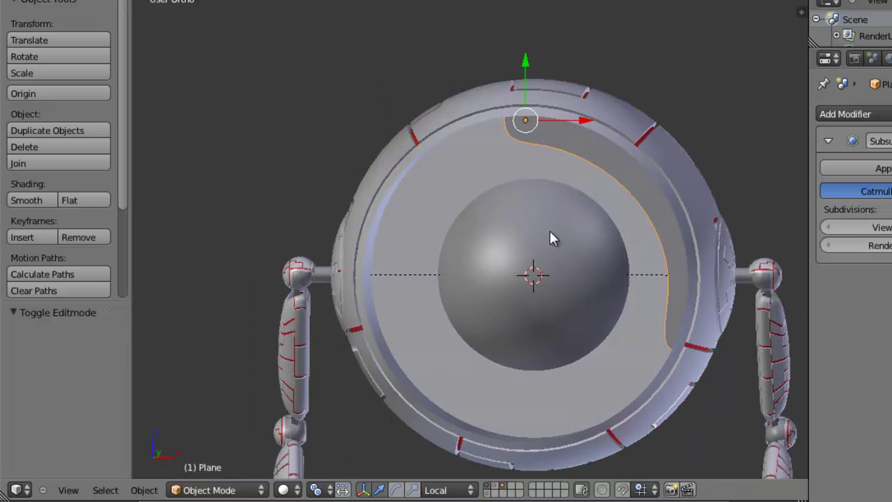
pyautogui.moveTo(551, 234); pyautogui.dragTo(611, 222, button='middle')
pyautogui.moveTo(481, 75); pyautogui.dragTo(478, 85)
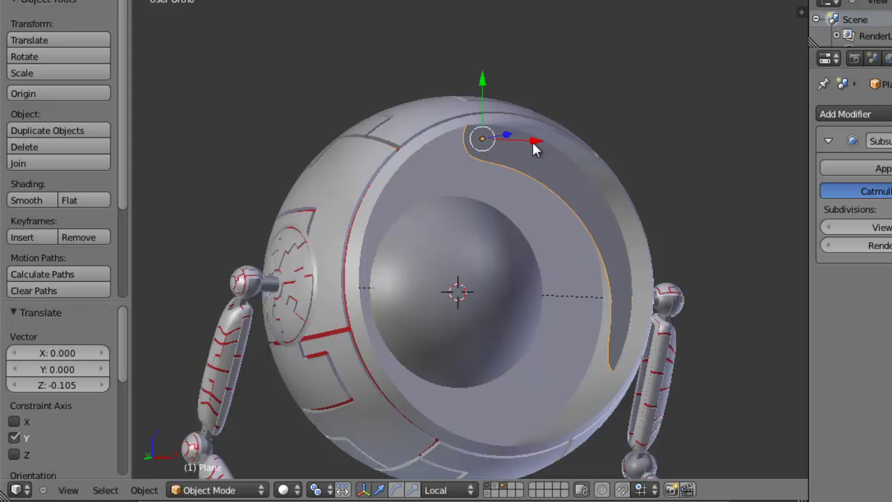
pyautogui.moveTo(535, 144); pyautogui.dragTo(525, 136)
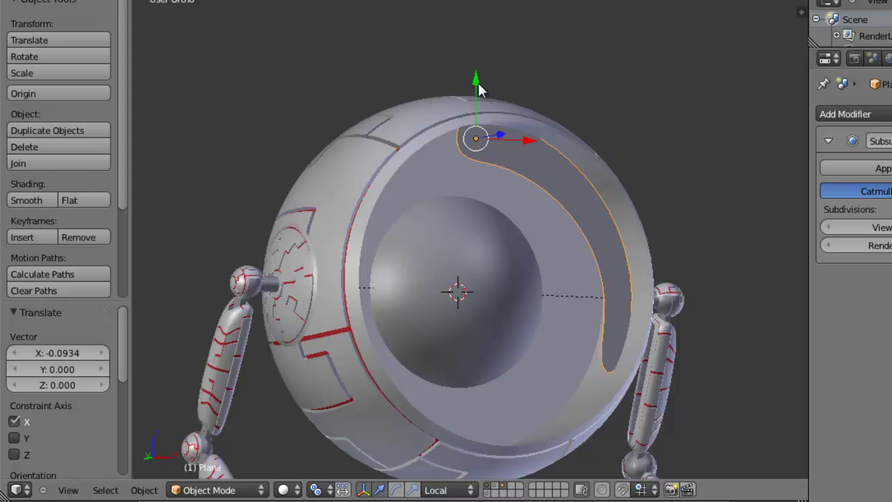
# - Fine-tune the strip's sideways and vertical placement inside the rim, ending with a move of about -0.0105 along Z
pyautogui.moveTo(478, 85); pyautogui.dragTo(478, 82)
pyautogui.moveTo(539, 146); pyautogui.dragTo(530, 135)
pyautogui.moveTo(480, 89); pyautogui.dragTo(476, 76)
pyautogui.moveTo(606, 192); pyautogui.dragTo(573, 258, button='middle')
pyautogui.press('KP_1')
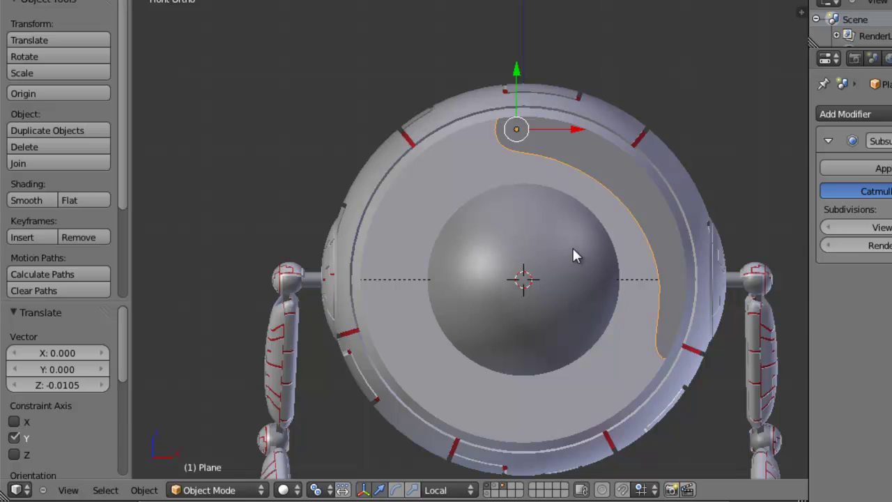
# - In front view, duplicate the curved strip with an offset of about 0.0785 along X and -0.0087 along Z
pyautogui.scroll(2, 585, 261)
pyautogui.scroll(1, 564, 230)
pyautogui.scroll(-1, 557, 215)
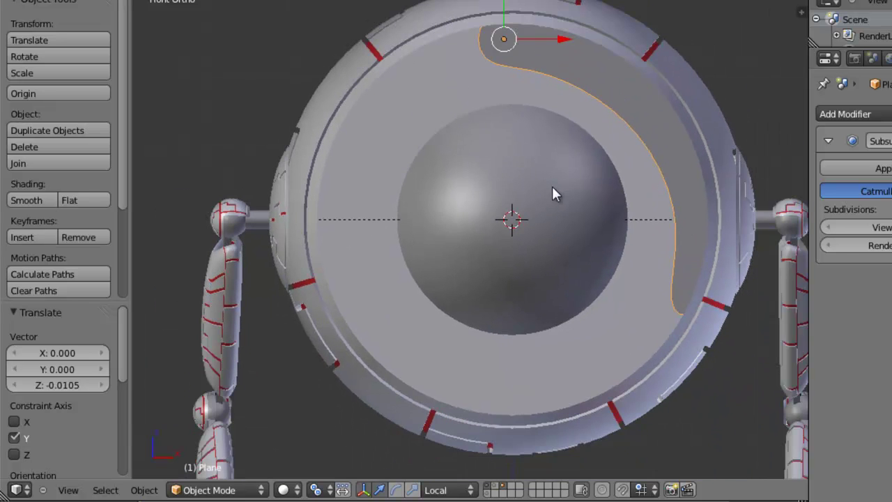
pyautogui.keyDown('shift'); pyautogui.moveTo(552, 186); pyautogui.dragTo(552, 210, button='middle'); pyautogui.keyUp('shift')
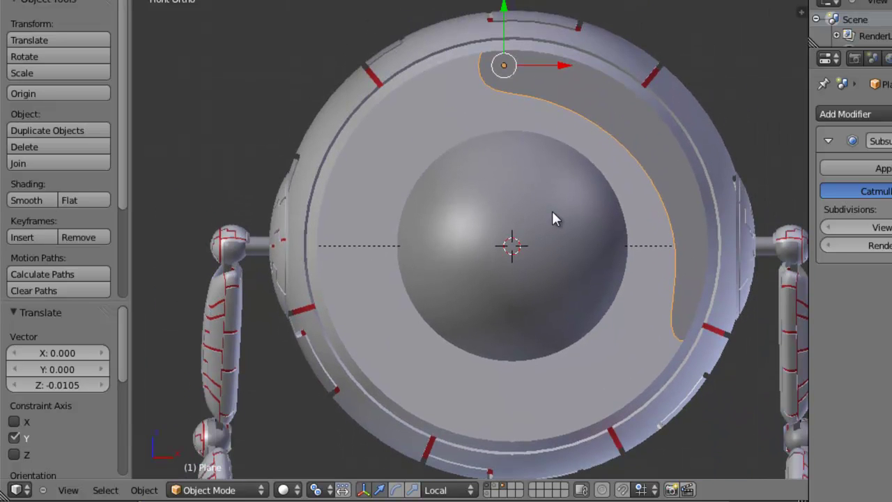
pyautogui.hotkey('shift', 'd')
pyautogui.click(542, 296)
# - Set the pivot point to the 3D Cursor and rotate the duplicated strip 125° to the bottom of the opening
pyautogui.click(322, 490)
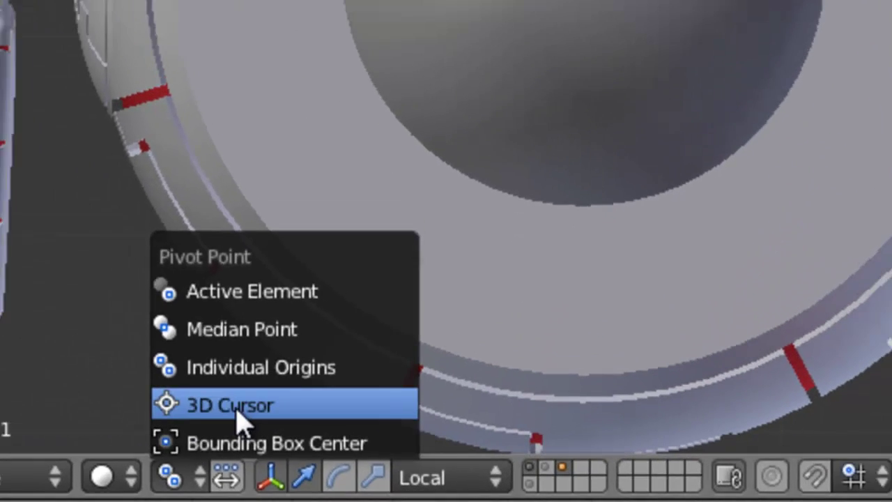
pyautogui.click(208, 393)
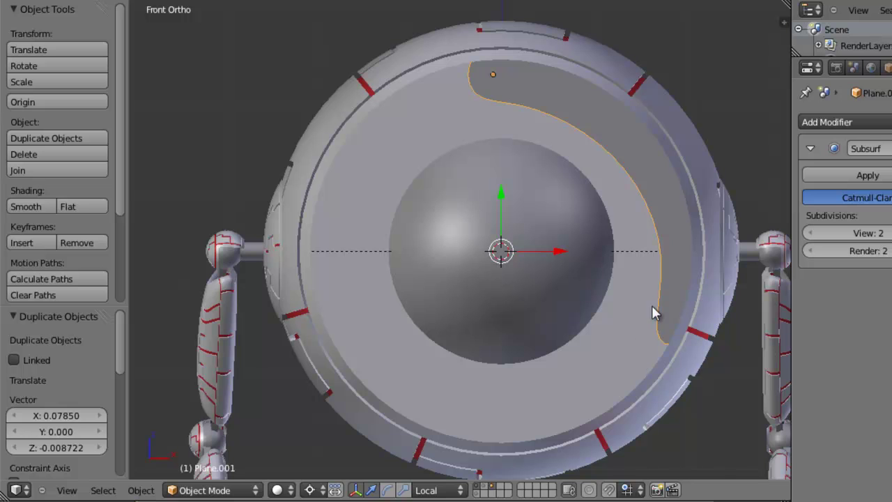
pyautogui.press('r')
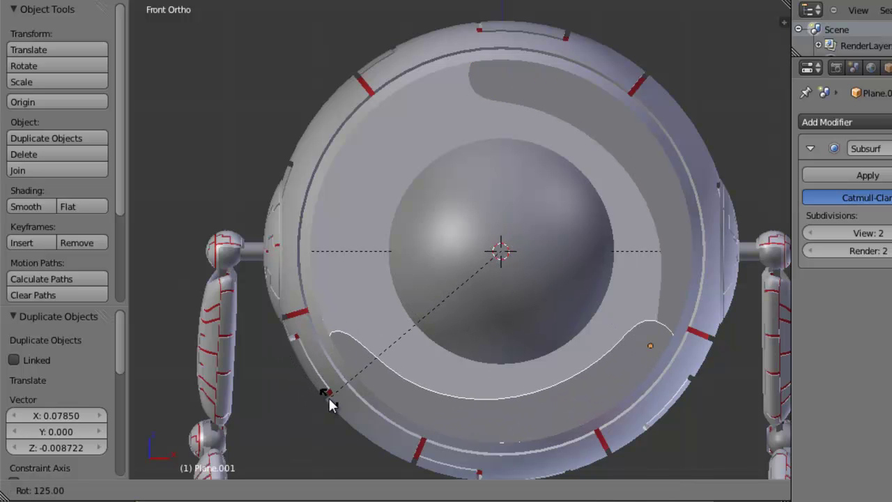
pyautogui.click(330, 404)
# - Duplicate the bottom strip and rotate the copy 110° around the 3D cursor onto the opening's left side
pyautogui.hotkey('shift', 'd')
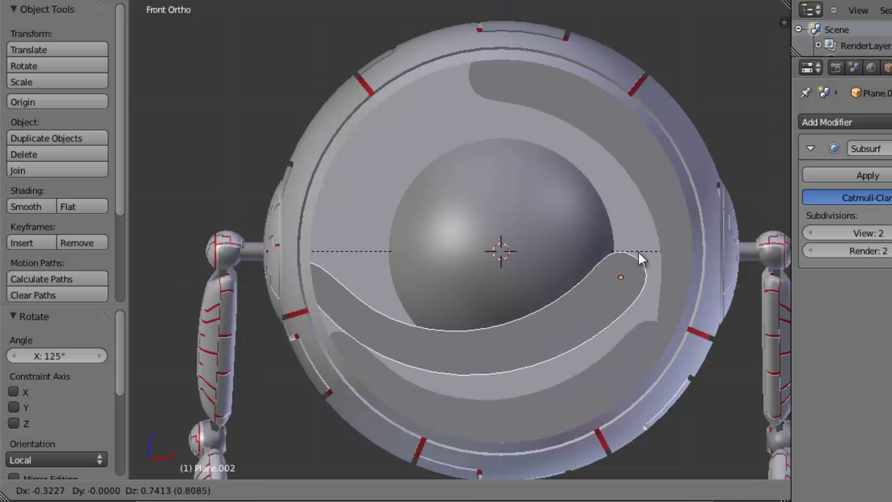
pyautogui.press('r')
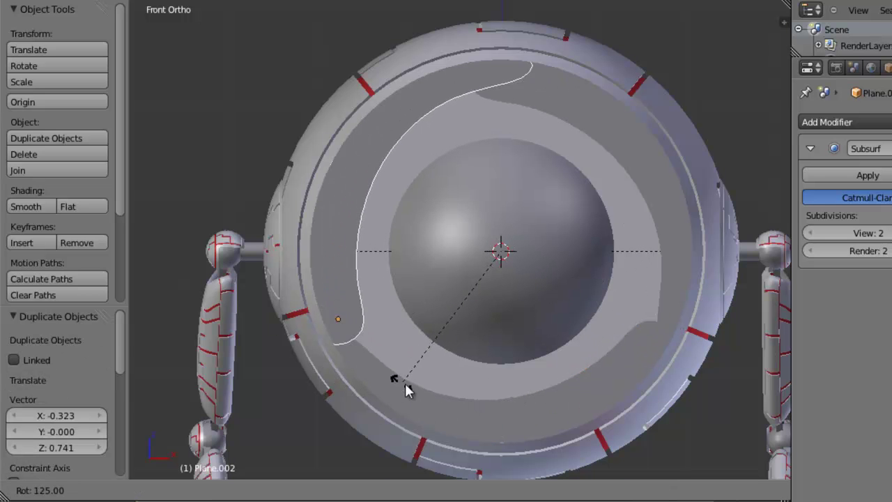
pyautogui.click(450, 384)
# - Select the bottom strip and rotate it -5° around the 3D cursor
pyautogui.rightClick(518, 408)
pyautogui.press('r')
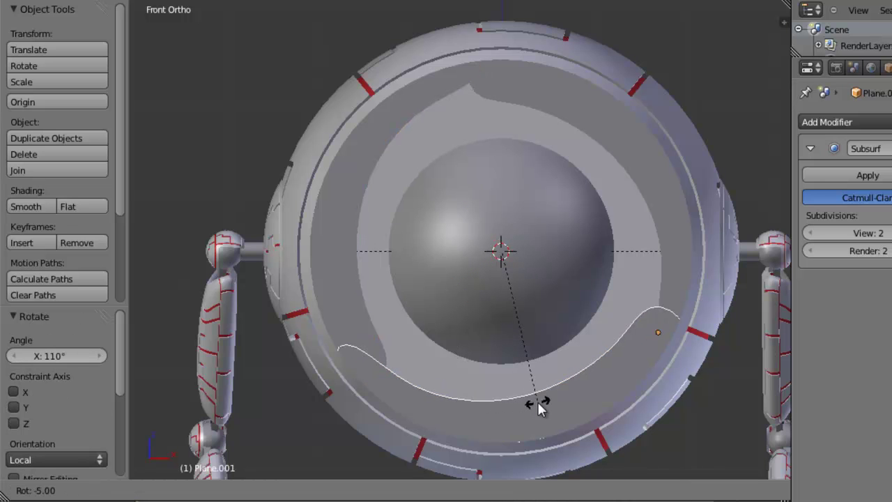
pyautogui.click(538, 401)
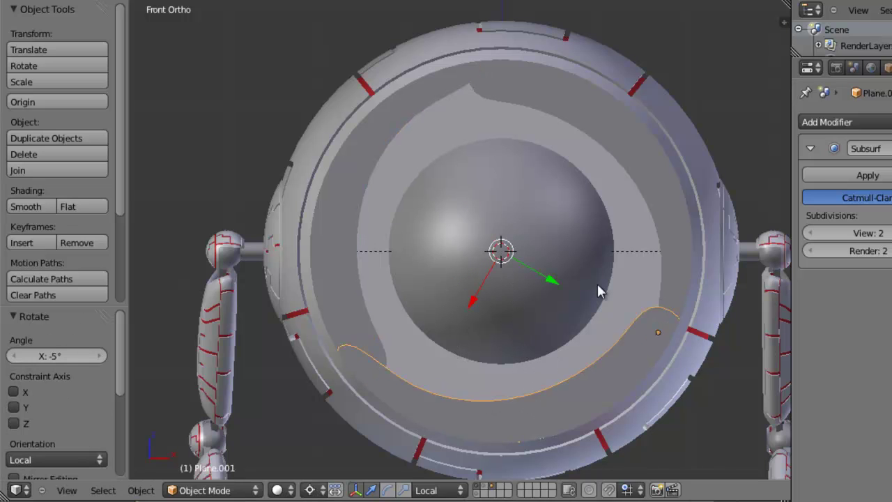
pyautogui.scroll(-1, 610, 248)
pyautogui.moveTo(585, 248); pyautogui.dragTo(595, 254, button='middle')
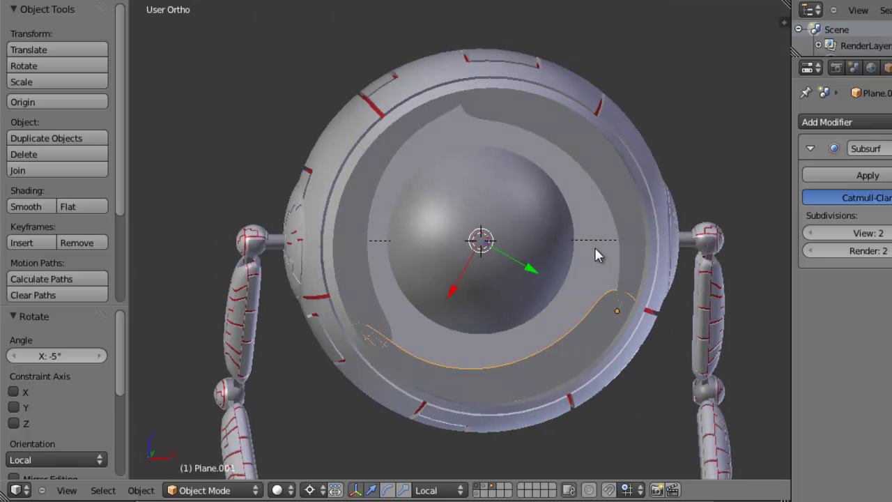
pyautogui.moveTo(571, 230); pyautogui.dragTo(533, 224, button='middle')
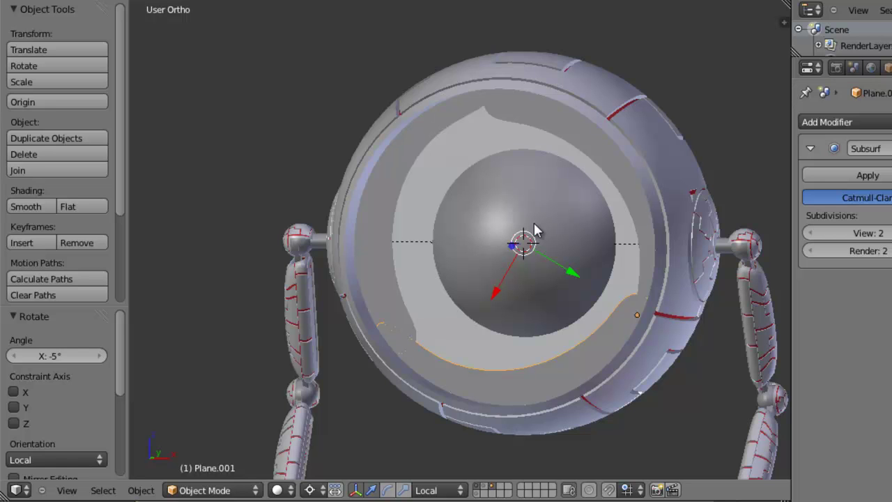
pyautogui.press('KP_1')
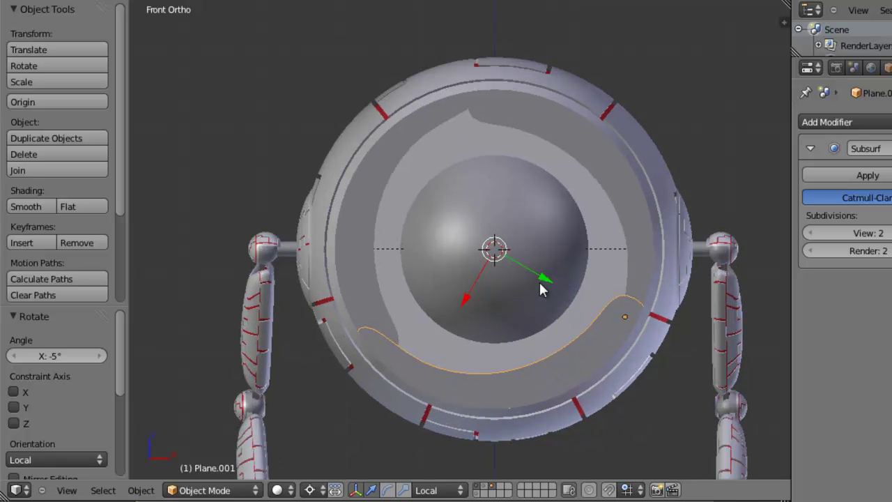
# - Select all three strips, set the pivot point to Individual Origins and try rotating the strips about their own origins
pyautogui.rightClick(519, 145)
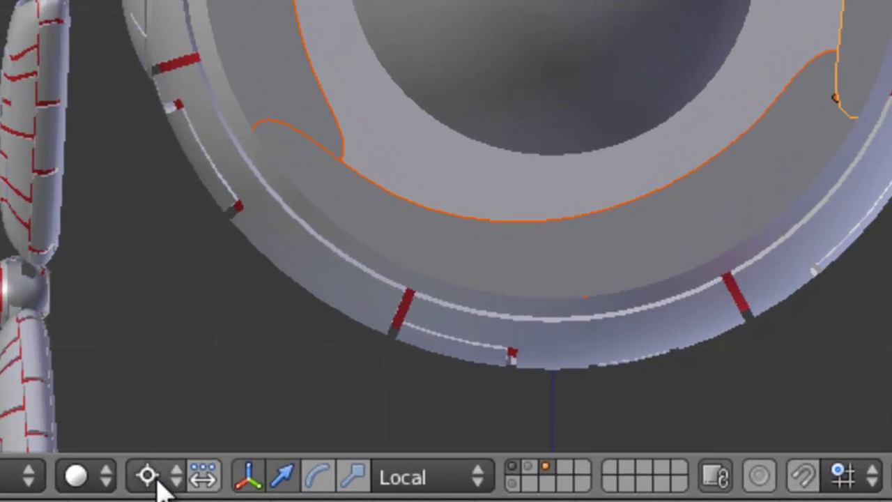
pyautogui.click(311, 490)
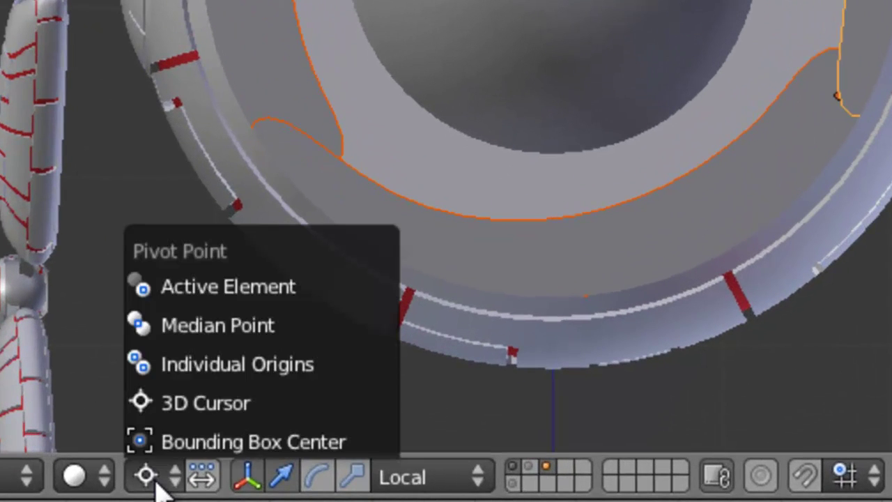
pyautogui.click(313, 362)
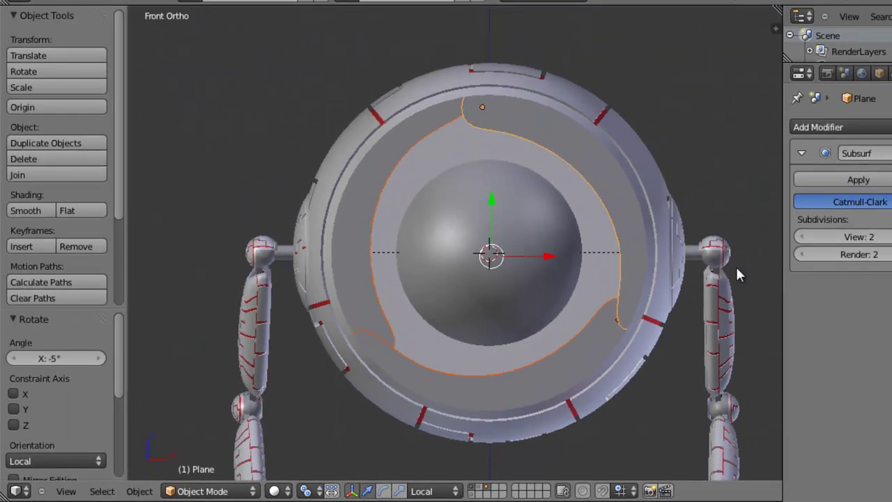
pyautogui.press('r')
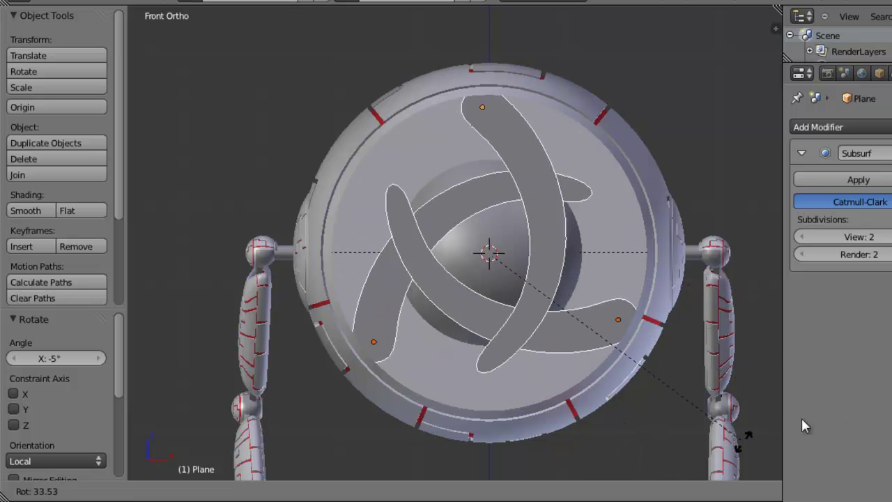
pyautogui.rightClick(768, 377)
# - Select the bottom strip and move it about 0.092 along its local Z axis, deeper into the opening
pyautogui.moveTo(577, 269); pyautogui.dragTo(654, 320, button='middle')
pyautogui.scroll(1, 507, 286)
pyautogui.moveTo(558, 254); pyautogui.dragTo(531, 267, button='middle')
pyautogui.press('KP_3')
pyautogui.press('z')
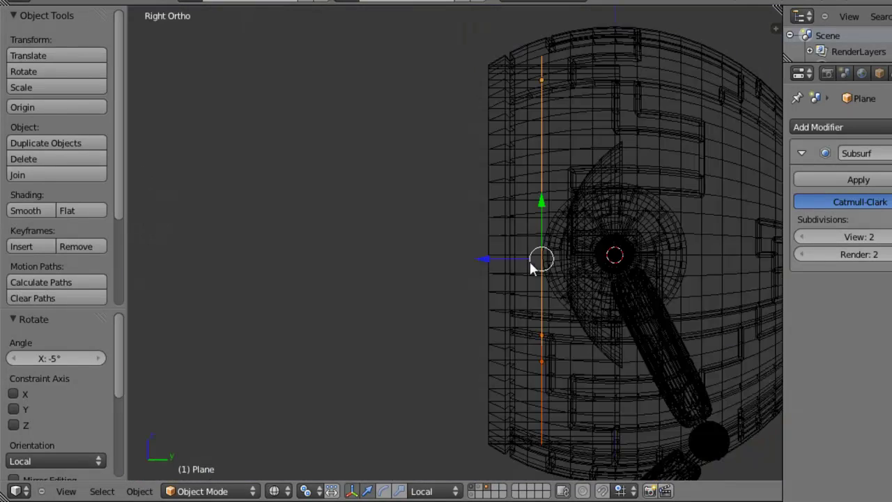
pyautogui.scroll(3, 530, 264)
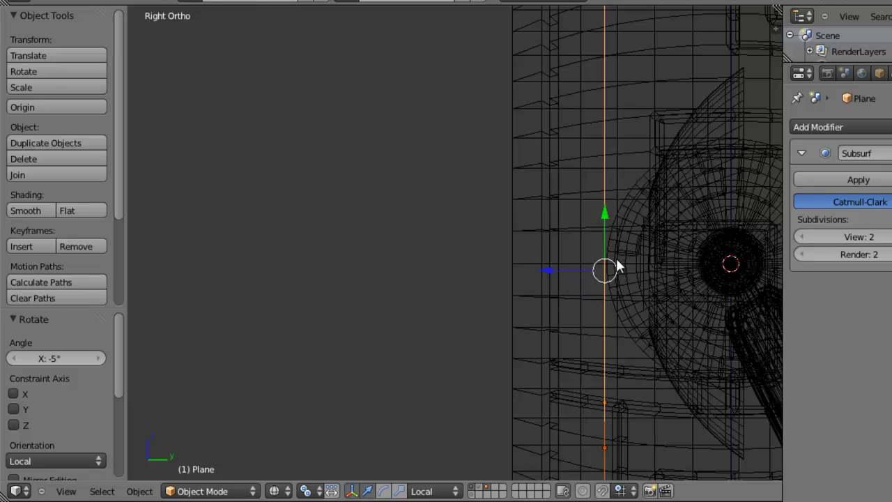
pyautogui.moveTo(404, 337)
pyautogui.mouseDown(button='middle')
pyautogui.moveTo(621, 344)
pyautogui.moveTo(611, 325)
pyautogui.moveTo(593, 358)
pyautogui.moveTo(616, 330)
pyautogui.mouseUp(button='middle')
pyautogui.press('z')
pyautogui.moveTo(548, 198); pyautogui.dragTo(529, 255, button='middle')
pyautogui.rightClick(551, 317)
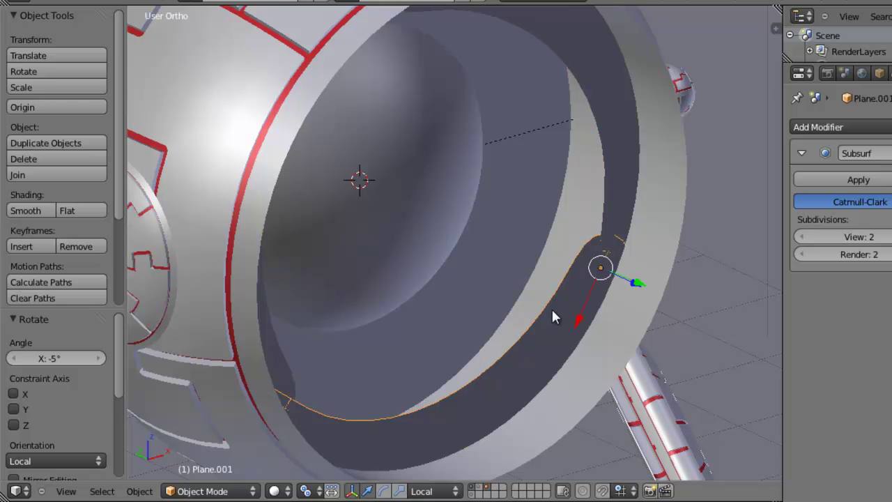
pyautogui.moveTo(578, 313); pyautogui.dragTo(525, 247, button='middle')
pyautogui.moveTo(548, 249); pyautogui.dragTo(537, 248)
# - Move the left strip 0.300 along its local Z axis into the opening and check its depth in a wireframe side view
pyautogui.moveTo(537, 249); pyautogui.dragTo(392, 235, button='middle')
pyautogui.rightClick(388, 307)
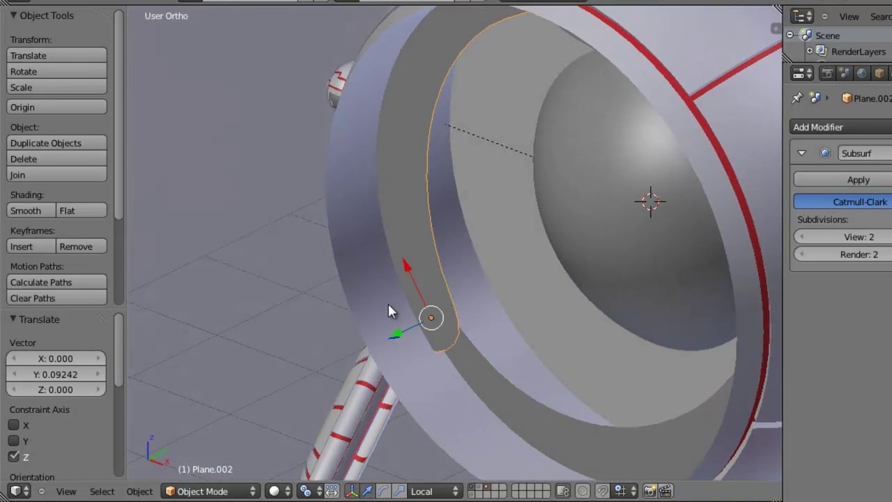
pyautogui.moveTo(396, 332); pyautogui.dragTo(425, 315)
pyautogui.moveTo(425, 314); pyautogui.dragTo(451, 295, button='middle')
pyautogui.press('KP_3')
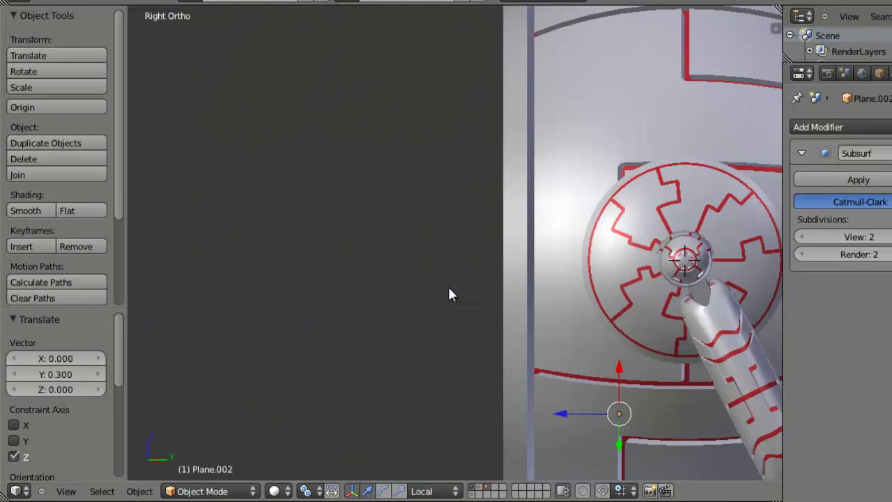
pyautogui.press('z')
pyautogui.scroll(3, 625, 251)
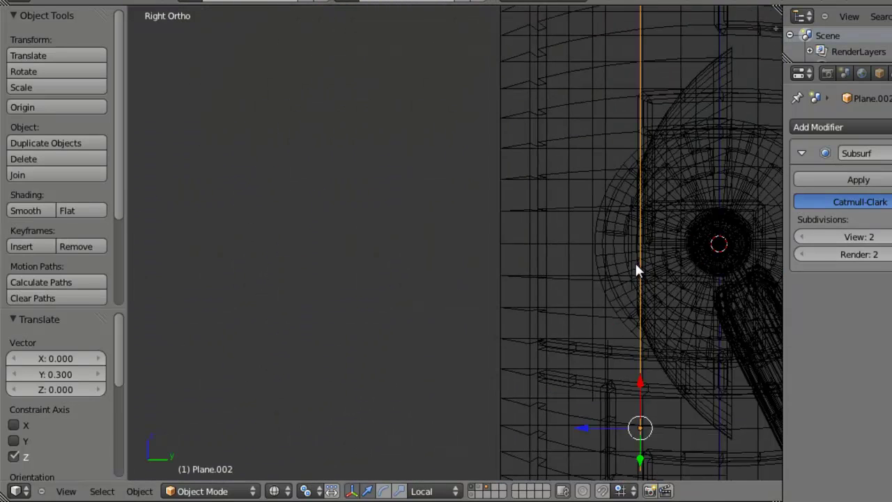
# - Select all three strips and move them about 0.079 along their local Z axes toward the front rim in the side view
pyautogui.moveTo(585, 260)
pyautogui.mouseDown(button='middle')
pyautogui.moveTo(520, 313)
pyautogui.moveTo(574, 325)
pyautogui.moveTo(486, 338)
pyautogui.moveTo(601, 324)
pyautogui.mouseUp(button='middle')
pyautogui.press('z')
pyautogui.rightClick(618, 233)
pyautogui.rightClick(637, 186)
pyautogui.press('KP_3')
pyautogui.press('z')
pyautogui.scroll(1, 600, 259)
pyautogui.press('g')
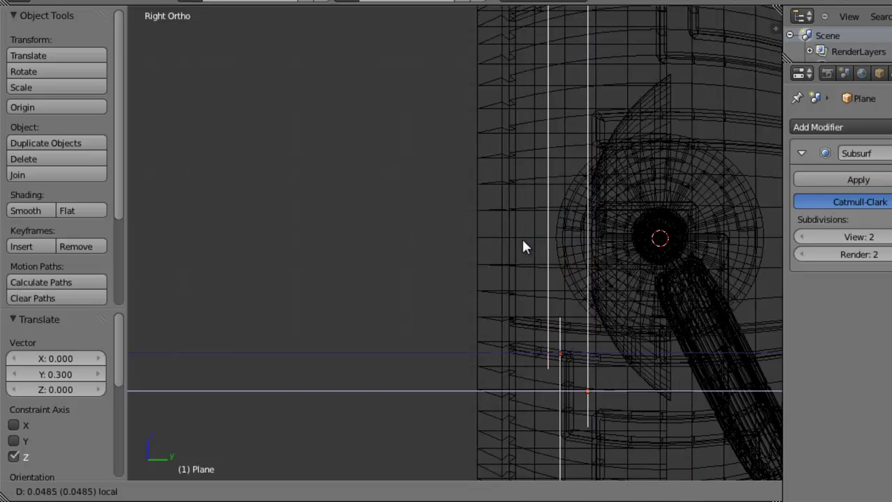
pyautogui.click(518, 238)
pyautogui.scroll(-3, 544, 228)
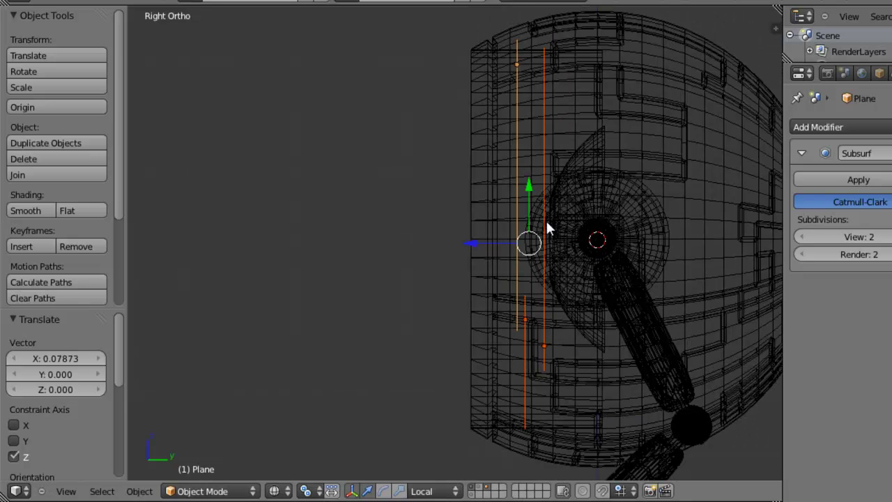
# - Move the three strips another 0.096 or so forward along their local Z axes and return to solid shading
pyautogui.press('g')
pyautogui.press('z')
pyautogui.press('z')
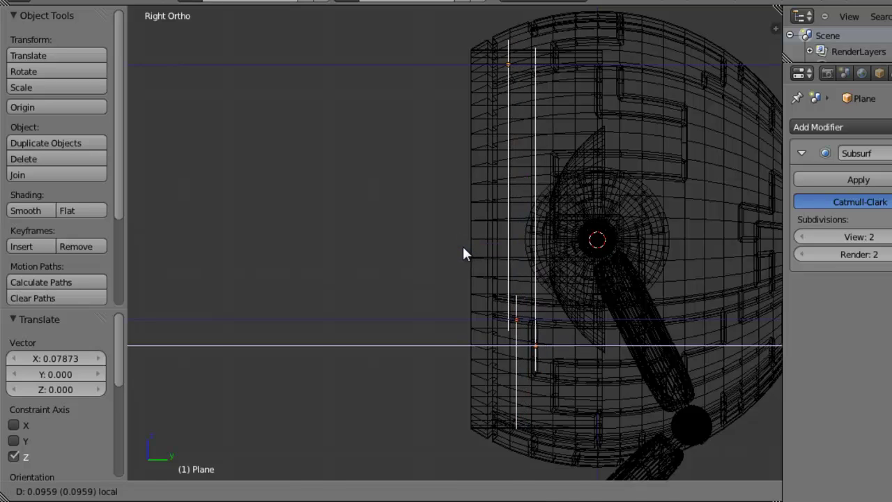
pyautogui.click(464, 253)
pyautogui.scroll(3, 653, 197)
pyautogui.press('z')
pyautogui.scroll(-1, 424, 254)
pyautogui.moveTo(424, 255)
pyautogui.mouseDown(button='middle')
pyautogui.moveTo(748, 284)
pyautogui.moveTo(625, 291)
pyautogui.moveTo(619, 313)
pyautogui.moveTo(472, 318)
pyautogui.moveTo(763, 287)
pyautogui.moveTo(701, 314)
pyautogui.moveTo(737, 313)
pyautogui.moveTo(619, 328)
pyautogui.moveTo(683, 350)
pyautogui.moveTo(627, 344)
pyautogui.mouseUp(button='middle')
# - Add a Solidify modifier to the left strip with a thickness of -0.5
pyautogui.rightClick(298, 279)
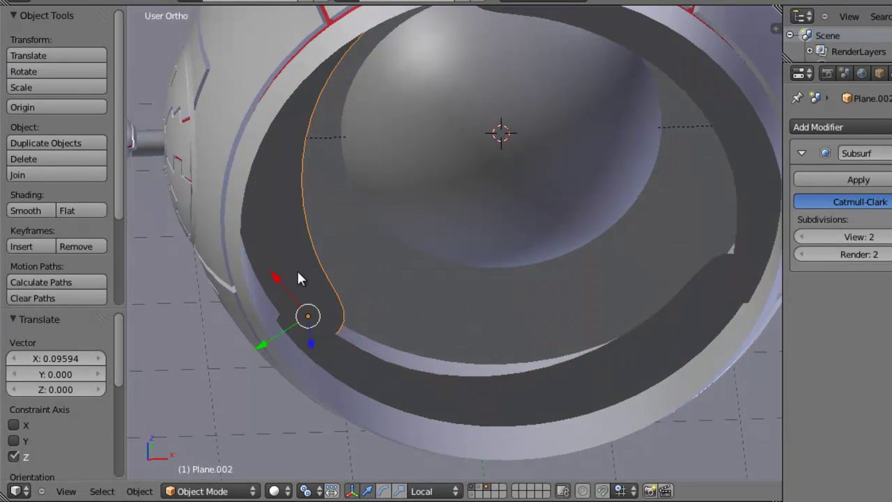
pyautogui.click(836, 127)
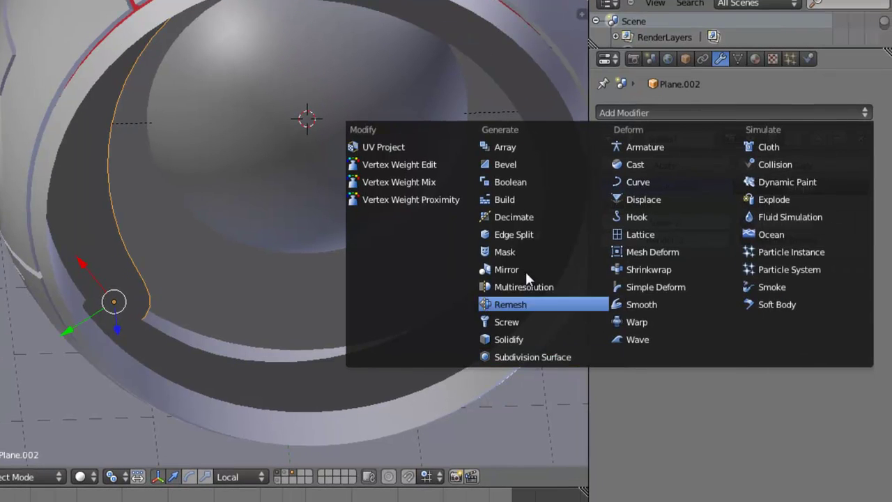
pyautogui.click(525, 340)
pyautogui.moveTo(424, 311); pyautogui.dragTo(292, 313, button='middle')
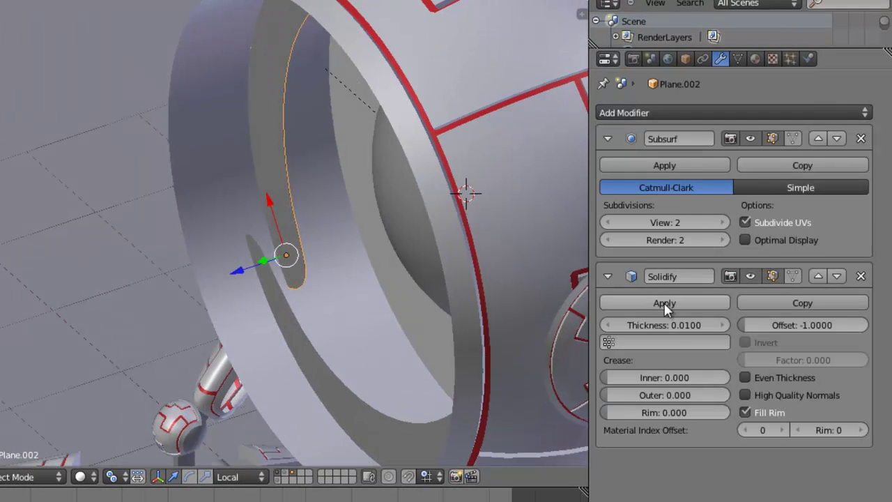
pyautogui.moveTo(673, 325); pyautogui.dragTo(582, 329)
pyautogui.moveTo(259, 330); pyautogui.dragTo(300, 332, button='middle')
pyautogui.moveTo(675, 331); pyautogui.dragTo(671, 325)
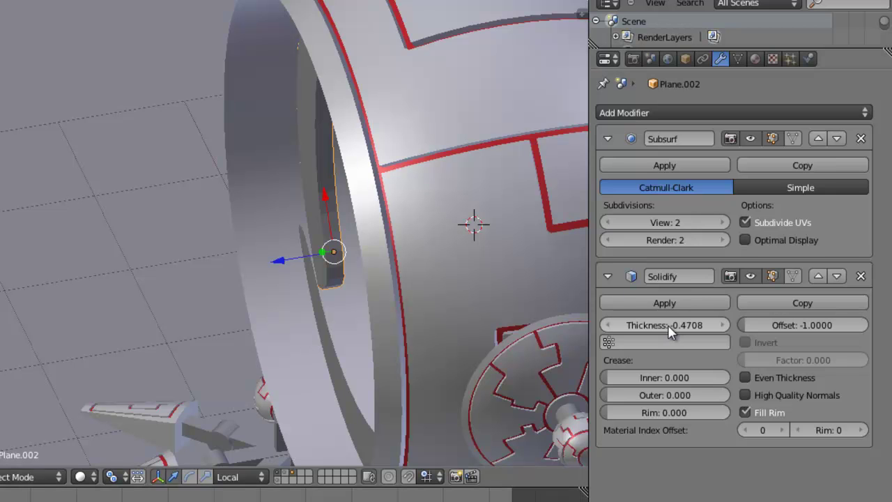
pyautogui.click(669, 325)
pyautogui.write('-0.5')
pyautogui.press('Return')
# - Select the other two strips with the left strip active and link its modifiers to them
pyautogui.moveTo(320, 334); pyautogui.dragTo(144, 243, button='middle')
pyautogui.scroll(-2, 490, 258)
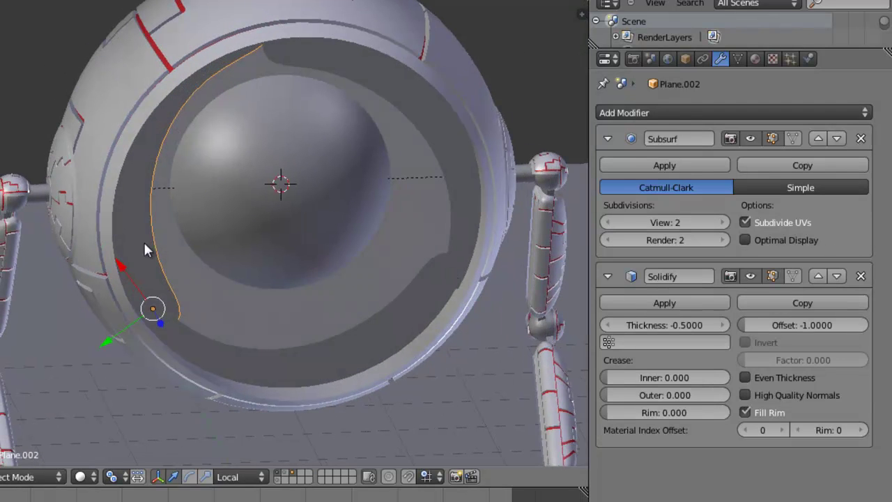
pyautogui.rightClick(419, 164)
pyautogui.keyDown('shift'); pyautogui.rightClick(173, 228); pyautogui.keyUp('shift')
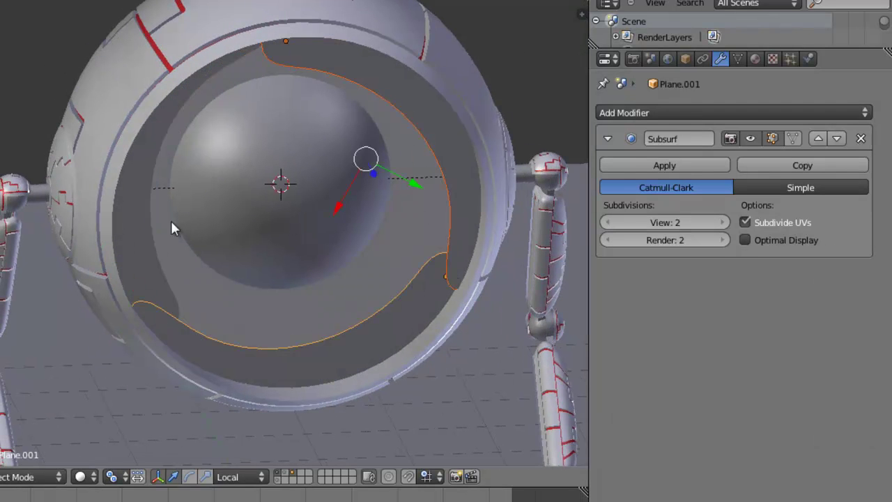
pyautogui.keyDown('shift'); pyautogui.click(238, 235); pyautogui.keyUp('shift')
pyautogui.hotkey('ctrl', 'l')
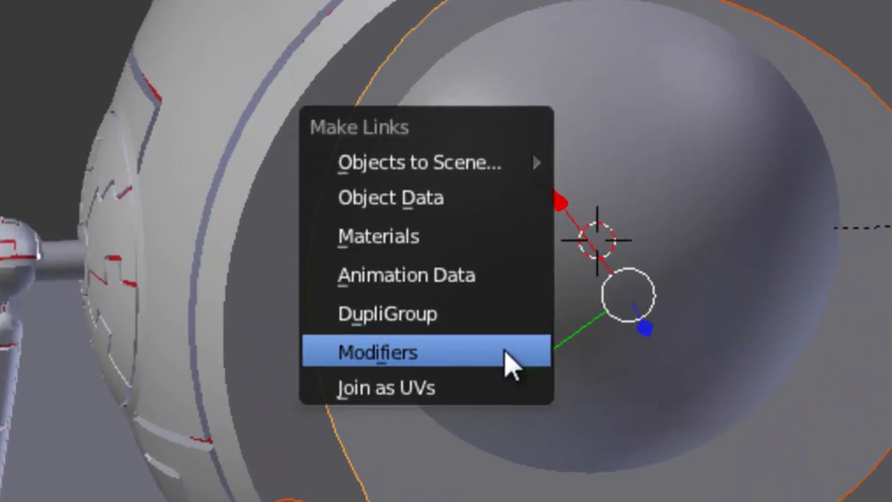
pyautogui.click(244, 239)
pyautogui.moveTo(563, 294); pyautogui.dragTo(648, 296, button='middle')
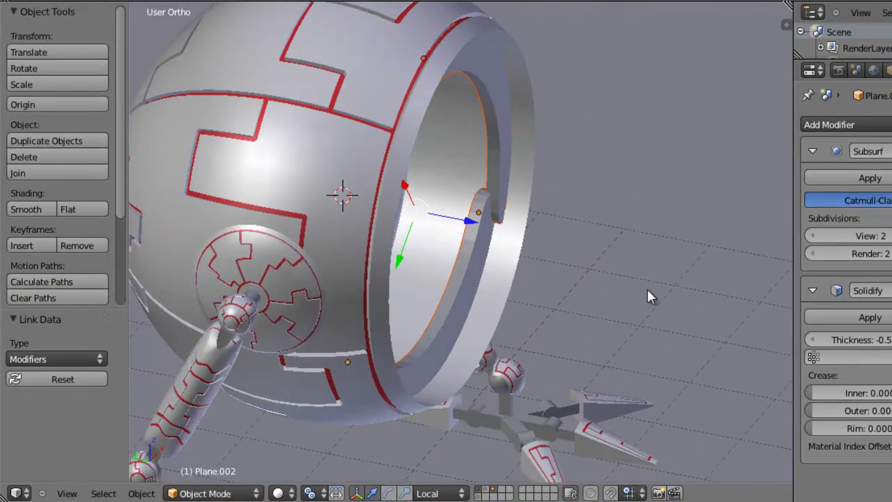
# - Select the upper right strip and shift it along its local Z axis by about -0.022, then 0.064 deeper into the opening
pyautogui.rightClick(500, 121)
pyautogui.press('g')
pyautogui.press('z')
pyautogui.press('z')
pyautogui.click(473, 78)
pyautogui.press('g')
pyautogui.press('z')
pyautogui.press('z')
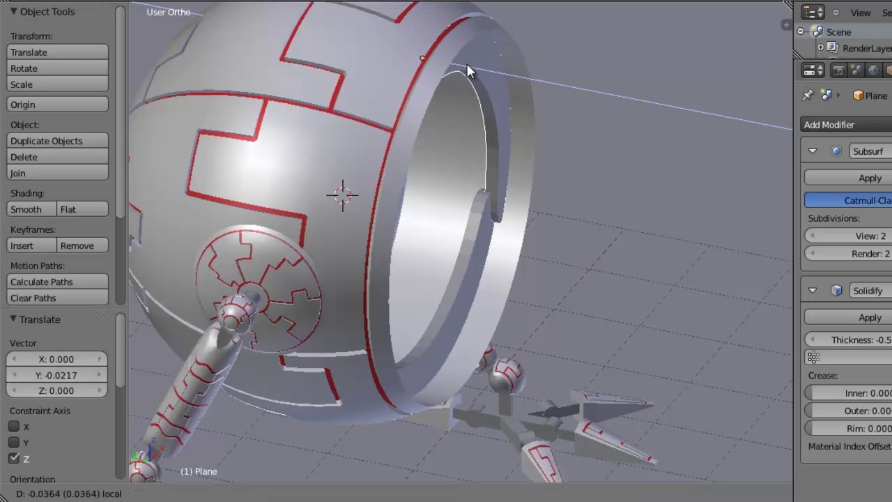
pyautogui.click(445, 33)
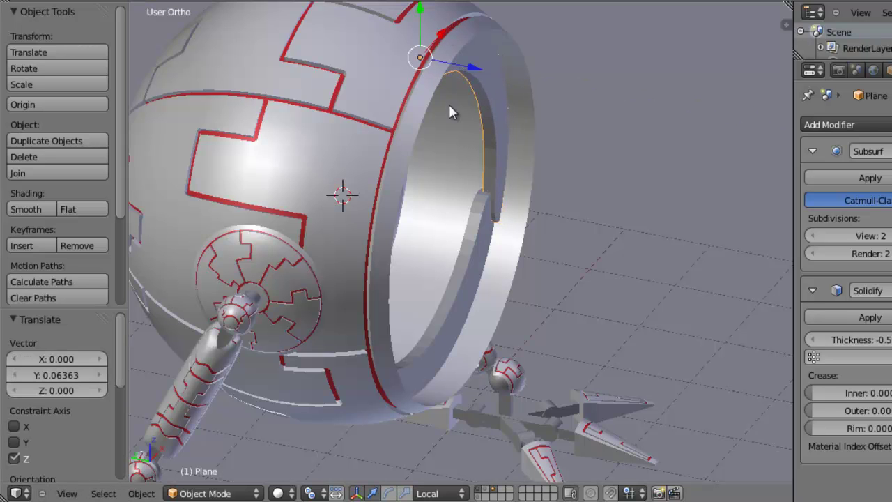
# - Select the bottom strip and move it about 0.064 deeper into the opening along its local Z axis
pyautogui.rightClick(480, 226)
pyautogui.moveTo(526, 220); pyautogui.dragTo(520, 220)
pyautogui.moveTo(515, 236); pyautogui.dragTo(495, 255, button='middle')
pyautogui.scroll(-3, 519, 266)
pyautogui.moveTo(567, 309); pyautogui.dragTo(529, 305, button='middle')
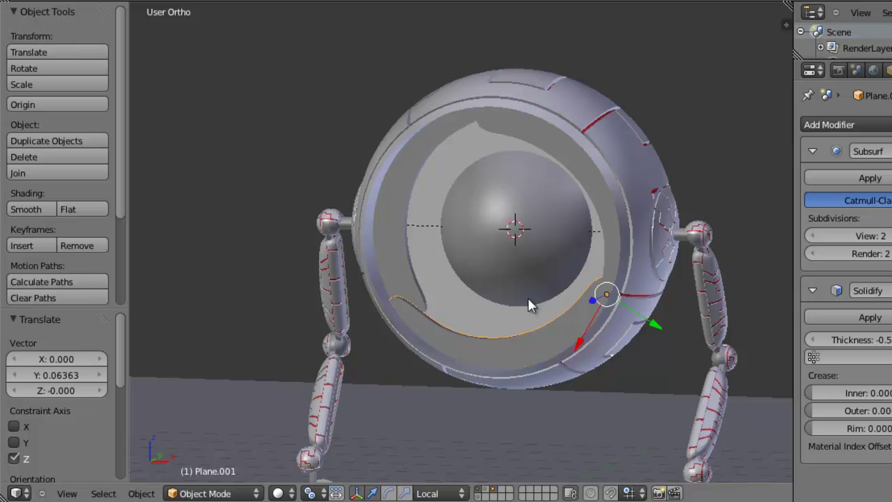
# - Switch to the empty layer 11 and snap the 3D cursor to the world centre
pyautogui.click(522, 491)
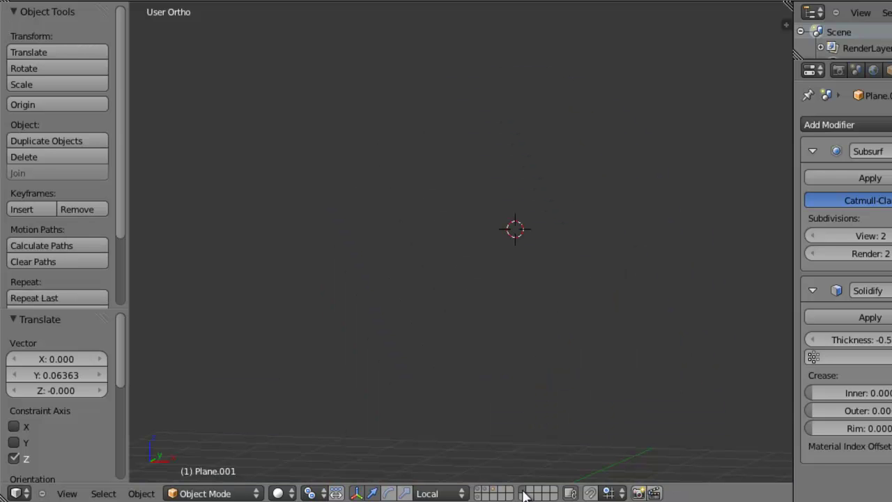
pyautogui.moveTo(541, 327); pyautogui.dragTo(518, 345, button='middle')
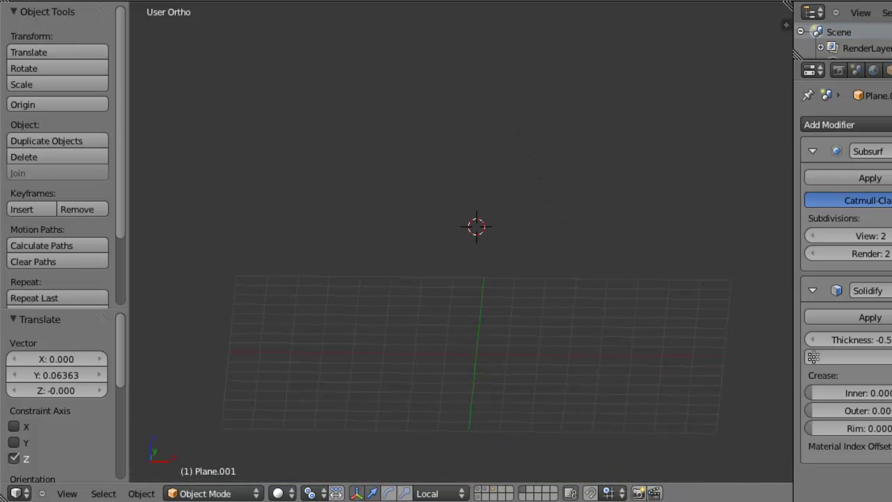
pyautogui.moveTo(367, 272); pyautogui.dragTo(485, 306, button='middle')
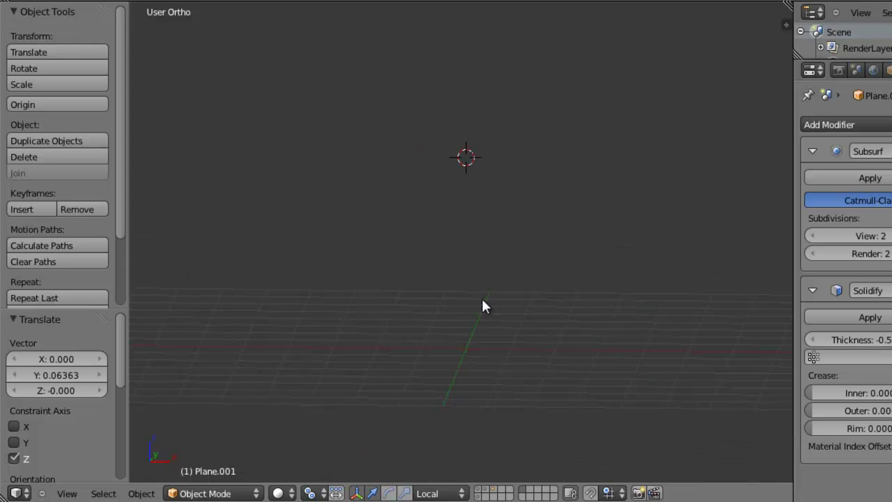
pyautogui.hotkey('shift', 's')
pyautogui.click(517, 314)
pyautogui.moveTo(523, 344); pyautogui.dragTo(549, 310, button='middle')
# - Add a cube and move it about -2.101 along X and 0.870 along Z
pyautogui.hotkey('shift', 'a')
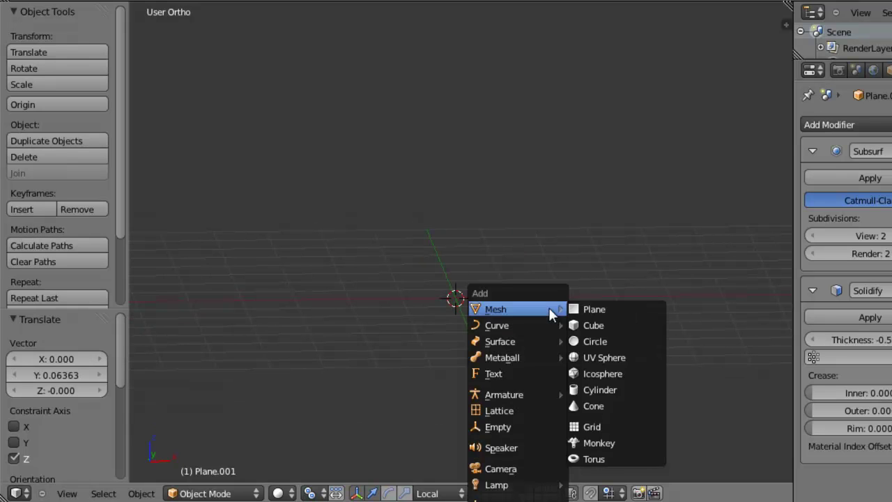
pyautogui.moveTo(545, 310)
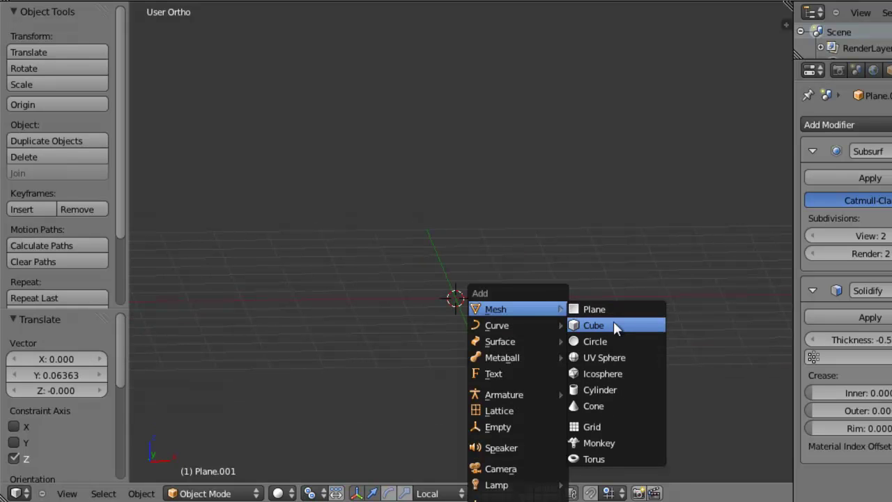
pyautogui.click(613, 325)
pyautogui.moveTo(510, 300); pyautogui.dragTo(398, 300)
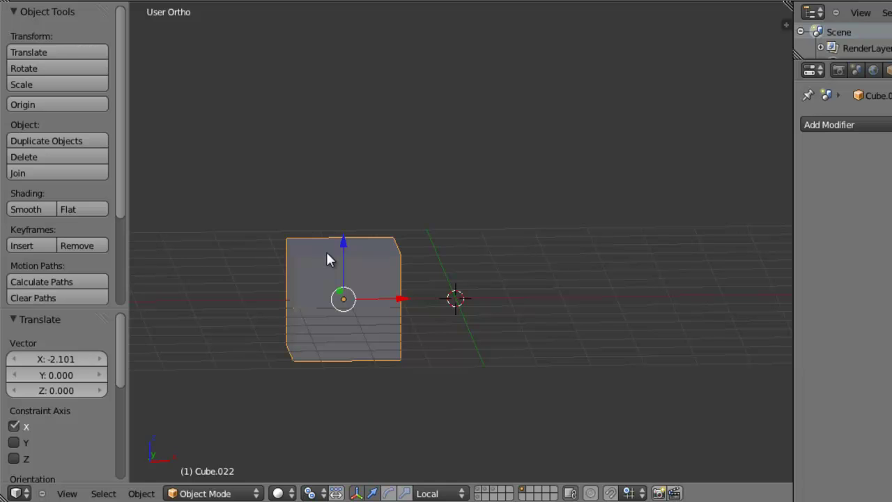
pyautogui.moveTo(350, 247); pyautogui.dragTo(342, 200)
pyautogui.press('n')
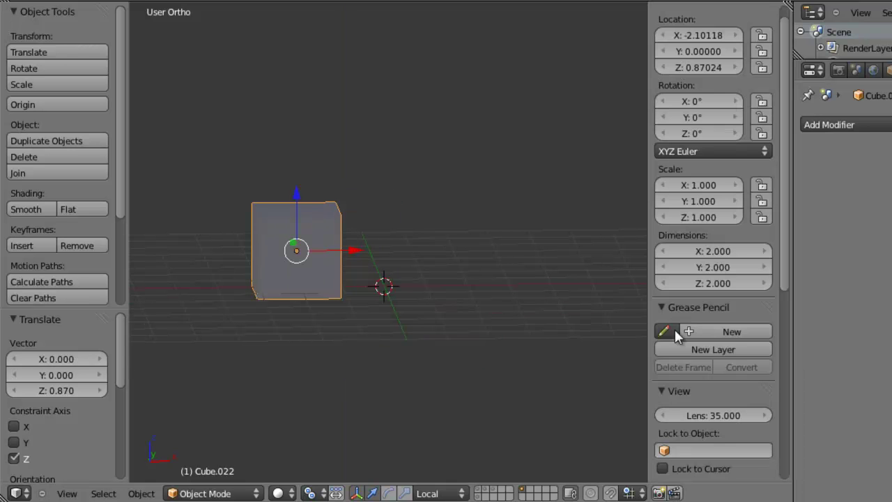
pyautogui.scroll(-2, 782, 265)
pyautogui.scroll(3, 783, 248)
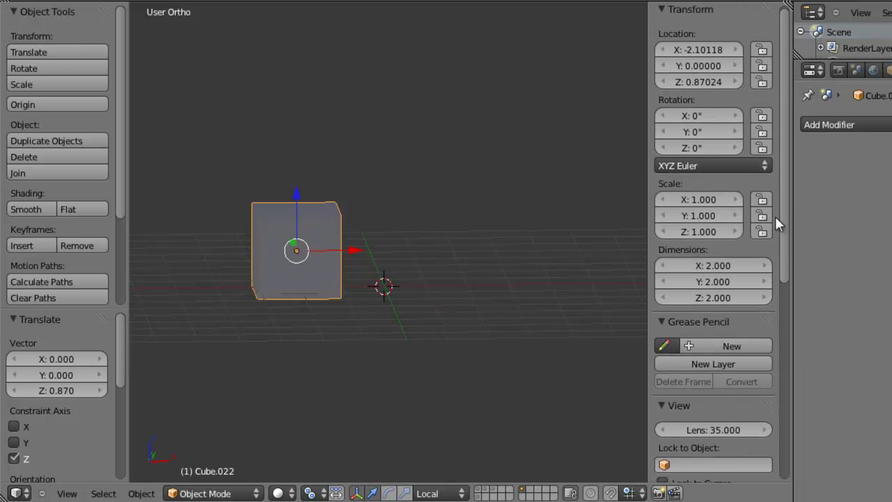
pyautogui.press('n')
# - Duplicate the cube and move the copy about 4.198 along X
pyautogui.hotkey('shift', 'd')
pyautogui.rightClick(601, 280)
pyautogui.moveTo(393, 254); pyautogui.dragTo(616, 256)
pyautogui.moveTo(496, 319); pyautogui.dragTo(536, 339, button='middle')
pyautogui.scroll(1, 502, 319)
pyautogui.rightClick(299, 207)
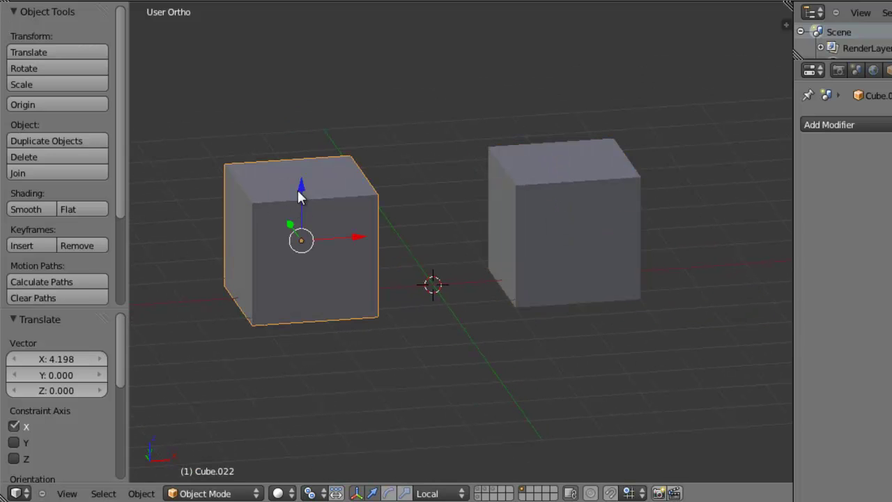
pyautogui.rightClick(545, 198)
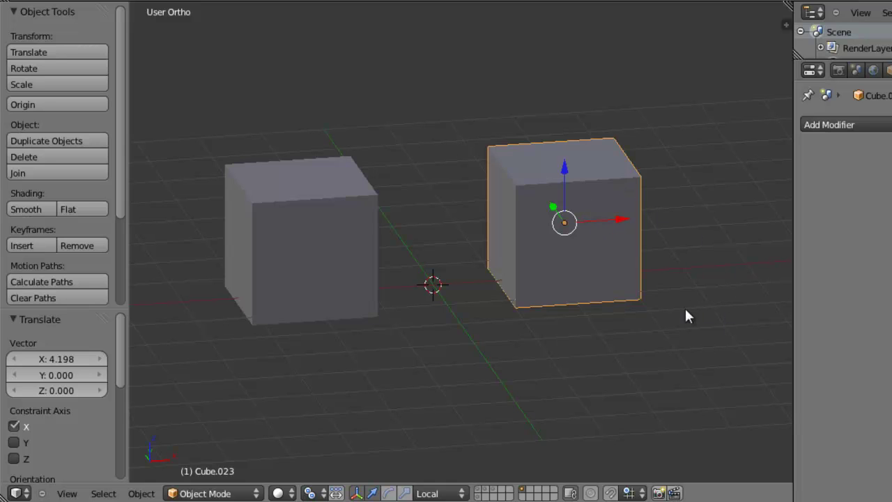
pyautogui.moveTo(613, 313); pyautogui.dragTo(584, 312, button='middle')
pyautogui.rightClick(313, 195)
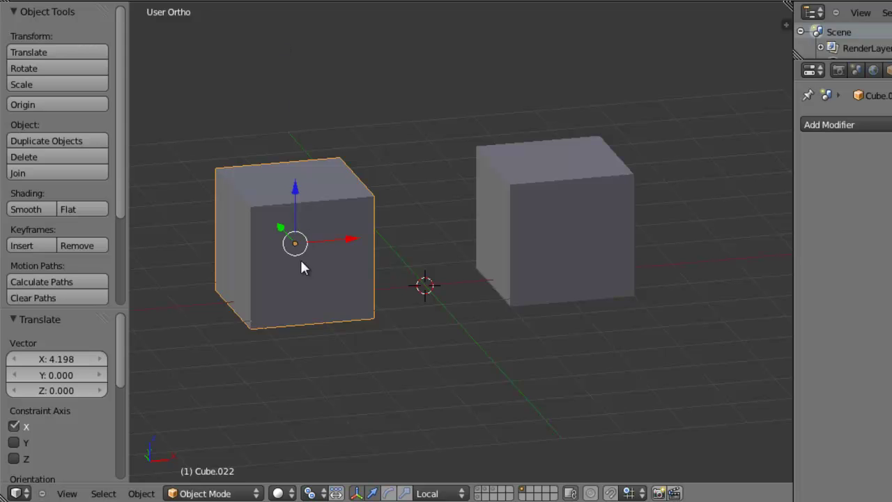
pyautogui.moveTo(297, 251); pyautogui.dragTo(327, 254, button='middle')
pyautogui.press('g')
pyautogui.press('z')
pyautogui.press('z')
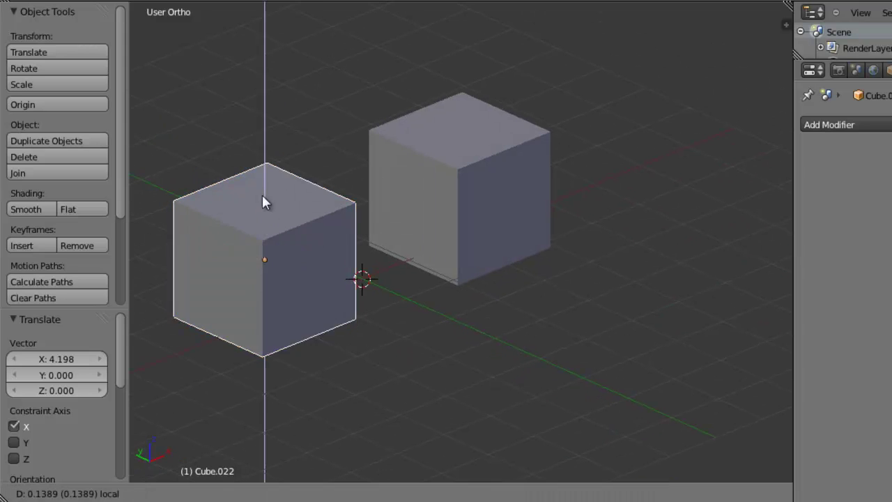
pyautogui.press('Escape')
pyautogui.rightClick(442, 151)
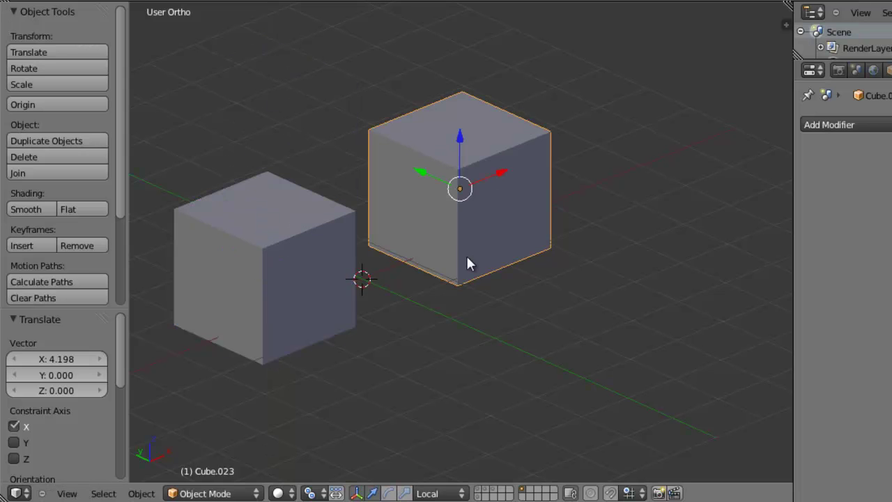
pyautogui.press('r')
pyautogui.press('z')
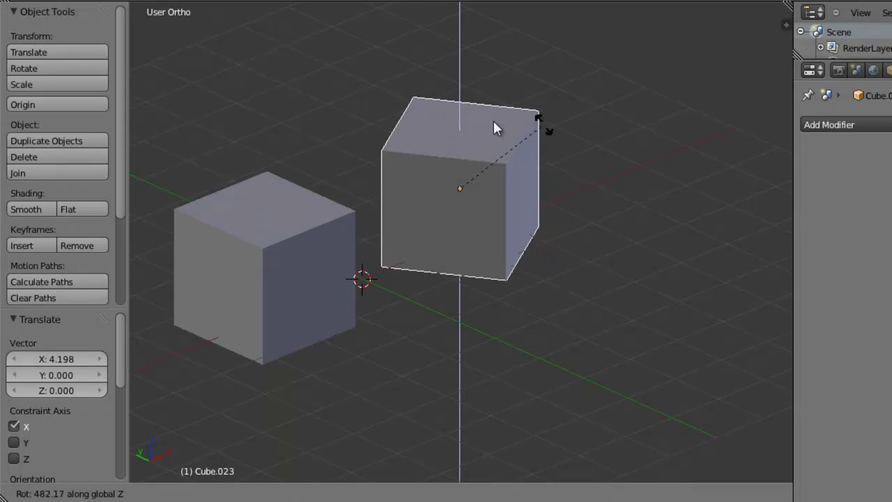
pyautogui.press('Escape')
# - Add a Transformation constraint to the right cube with the left cube as its target, and open its constraint settings
pyautogui.rightClick(263, 217)
pyautogui.moveTo(261, 215); pyautogui.dragTo(293, 133)
pyautogui.press('Escape')
pyautogui.moveTo(565, 247); pyautogui.dragTo(534, 243, button='middle')
pyautogui.press('t')
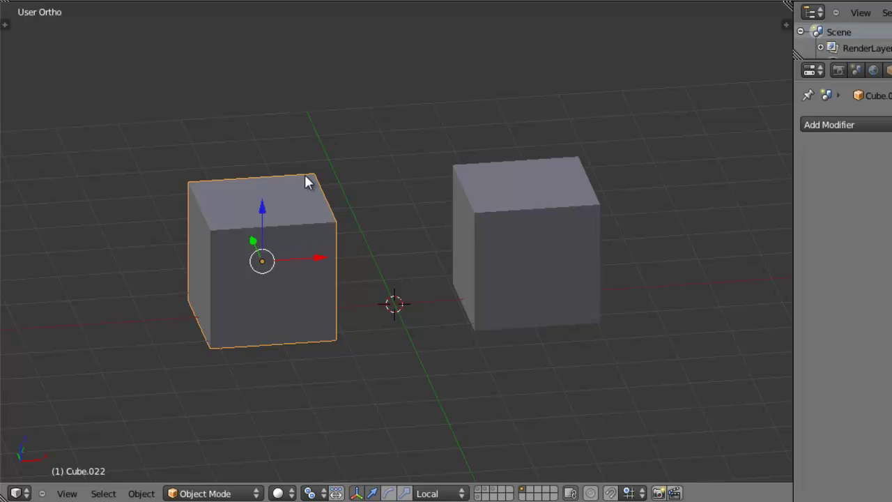
pyautogui.keyDown('shift'); pyautogui.rightClick(529, 170); pyautogui.keyUp('shift')
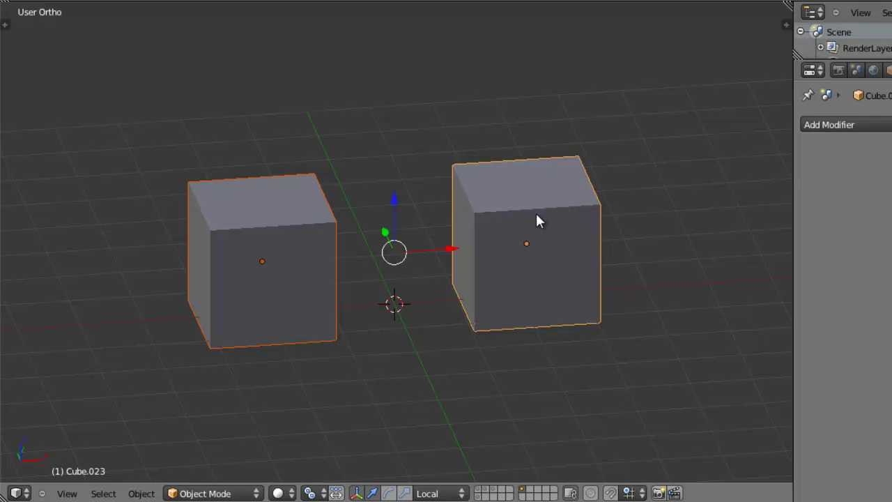
pyautogui.hotkey('ctrl', 'shift', 'c')
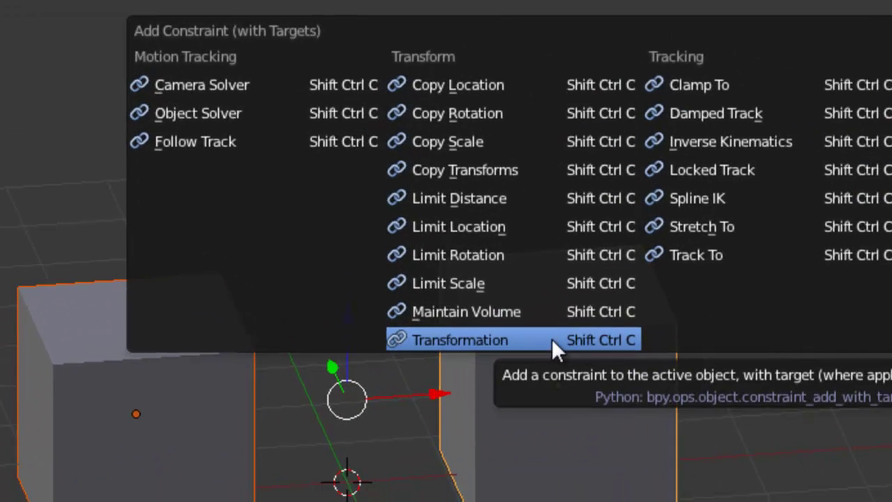
pyautogui.click(551, 339)
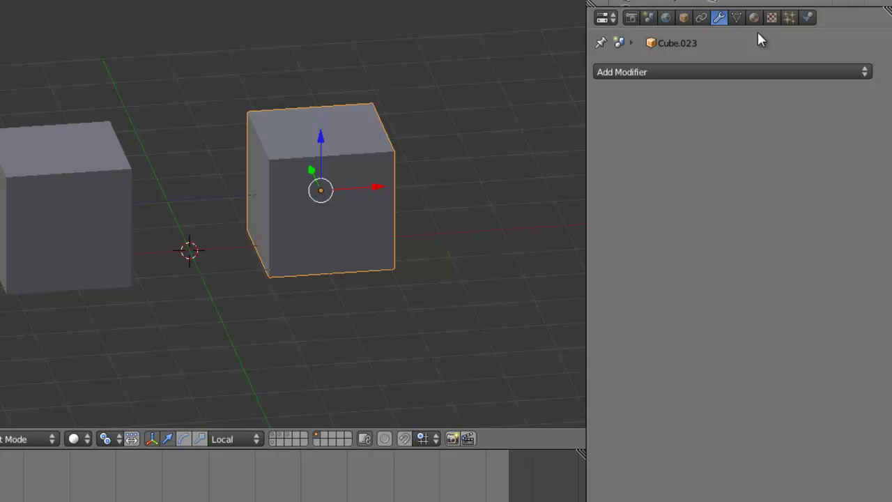
pyautogui.click(703, 18)
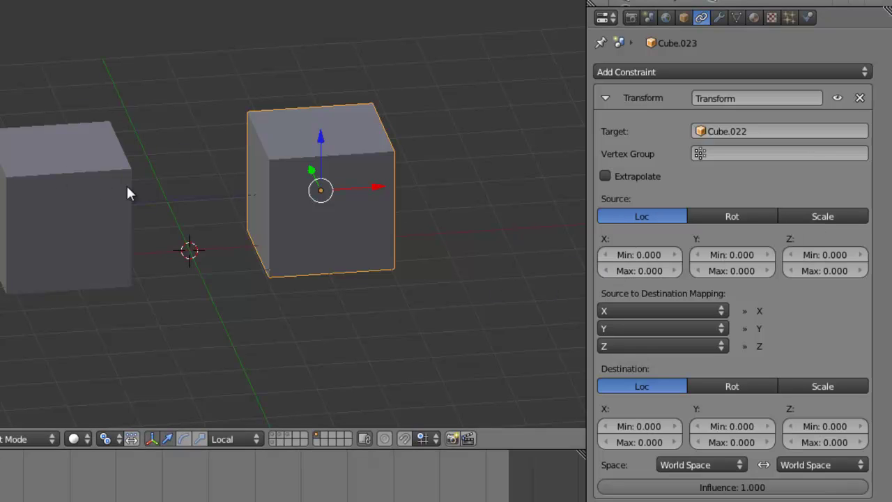
# - Set the constraint's source location Z range to a minimum of 0 and a maximum of 5
pyautogui.click(829, 255)
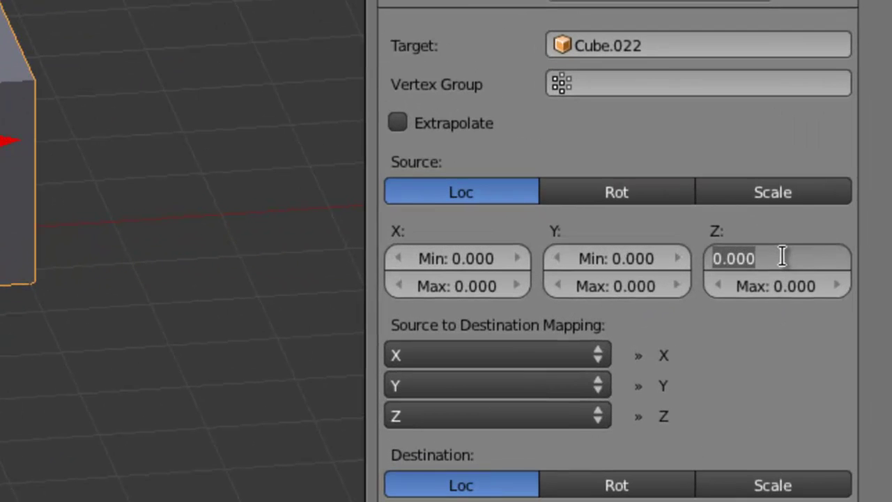
pyautogui.click(843, 242)
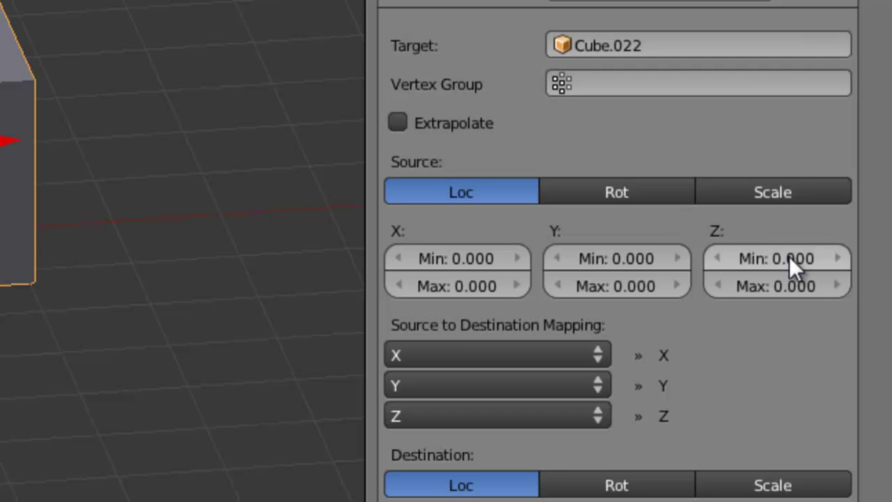
pyautogui.click(788, 254)
pyautogui.press('Return')
pyautogui.click(773, 285)
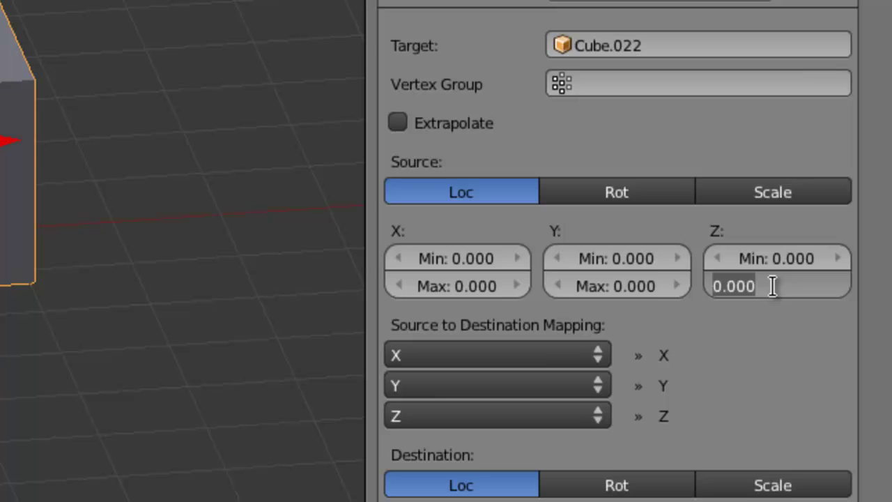
pyautogui.write('5')
pyautogui.press('Return')
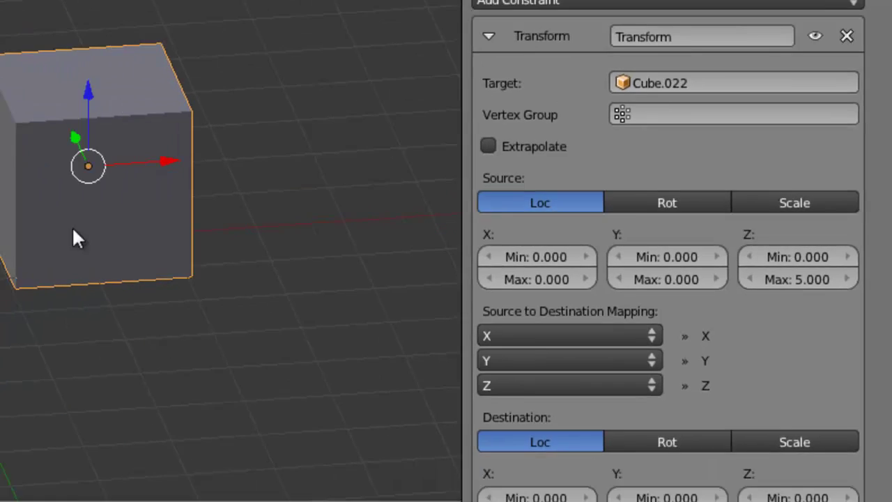
# - Switch the constraint's destination to rotation and set its Z maximum to 50
pyautogui.press('KP_1')
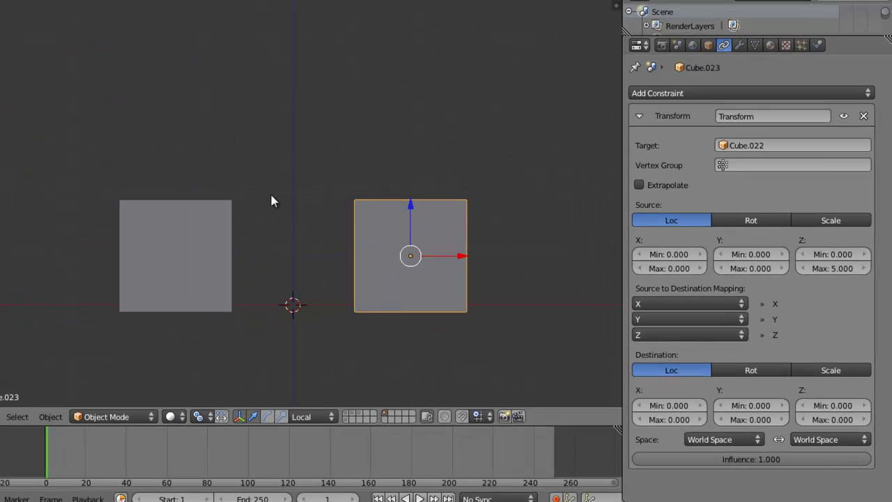
pyautogui.scroll(2, 261, 220)
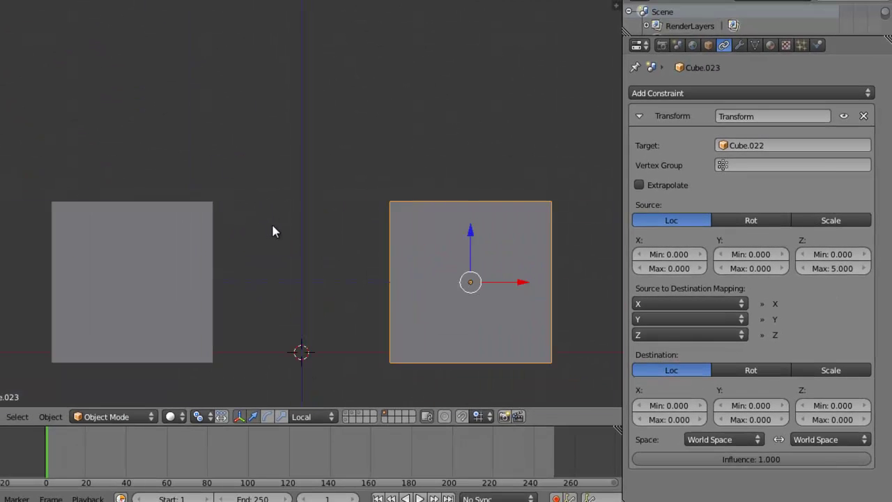
pyautogui.scroll(-1, 271, 222)
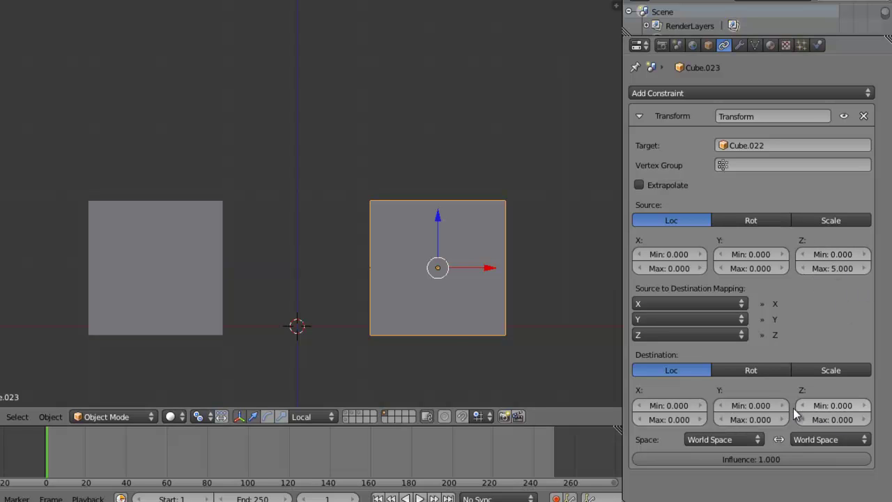
pyautogui.moveTo(418, 280); pyautogui.dragTo(434, 332, button='middle')
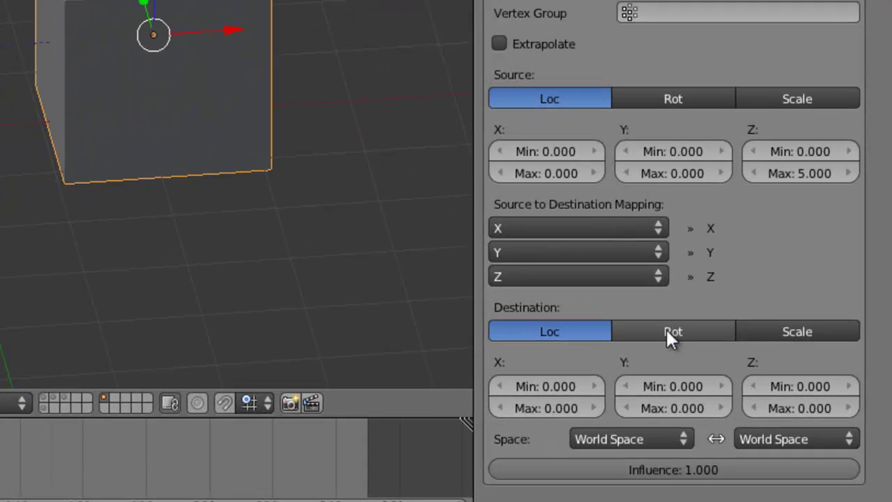
pyautogui.click(746, 363)
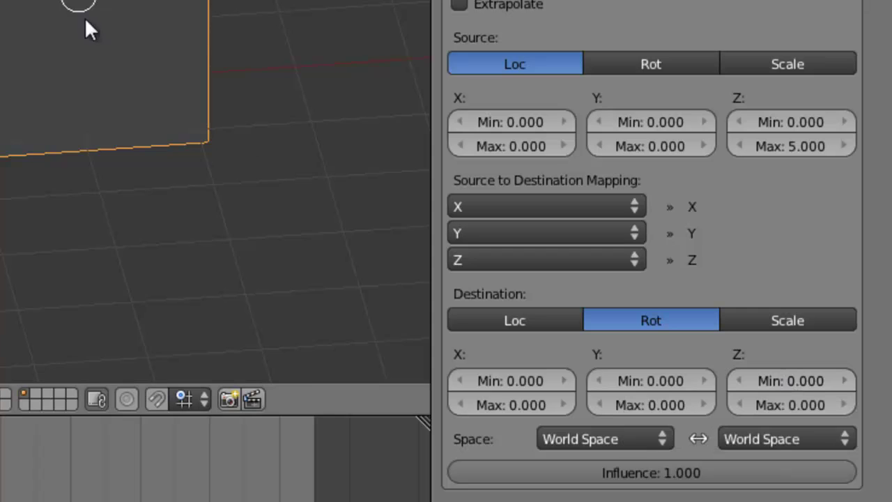
pyautogui.press('n')
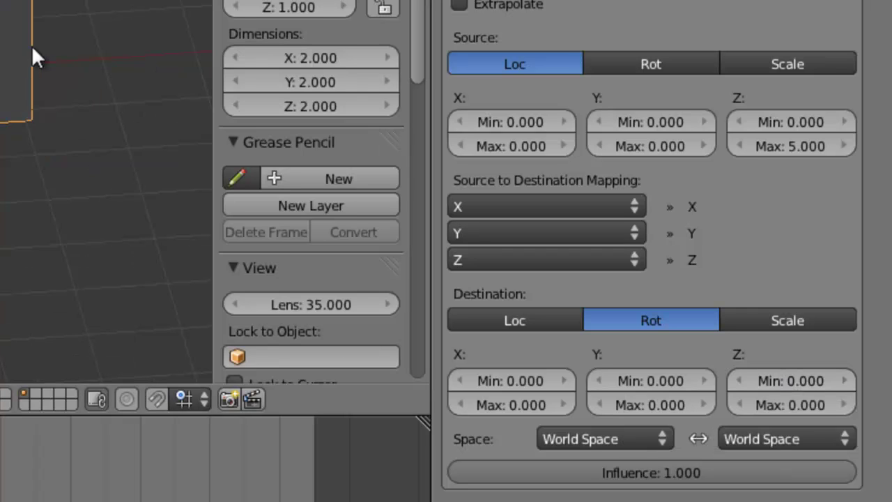
pyautogui.press('n')
pyautogui.click(773, 404)
pyautogui.write('50')
pyautogui.press('Return')
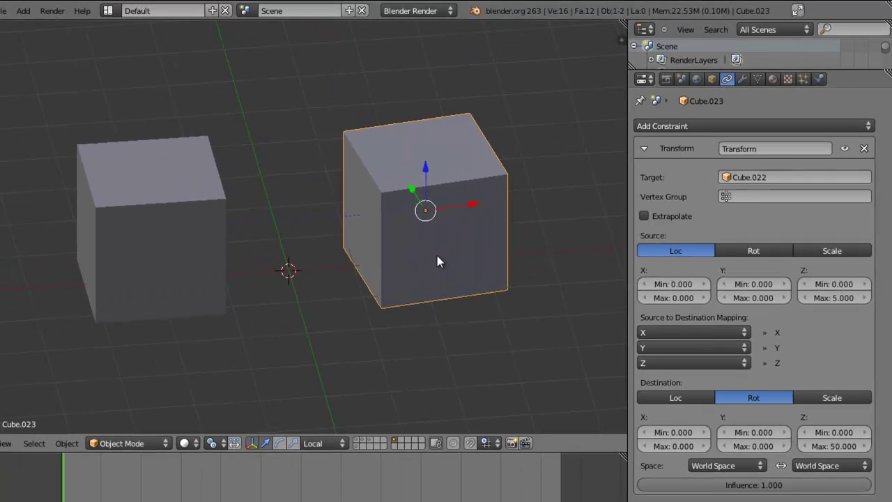
# - Select the left cube and slide it down and up along its local Z axis to test the rotation constraint
pyautogui.rightClick(152, 207)
pyautogui.scroll(-1, 198, 200)
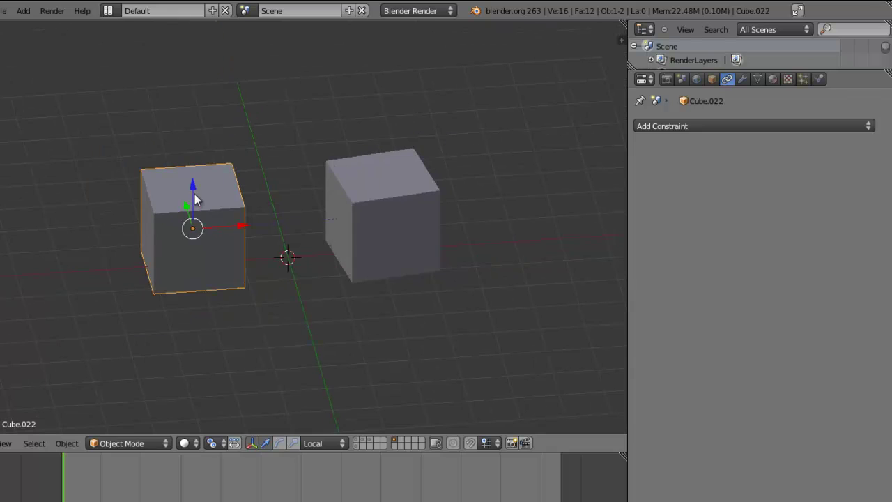
pyautogui.press('g')
pyautogui.press('z')
pyautogui.press('z')
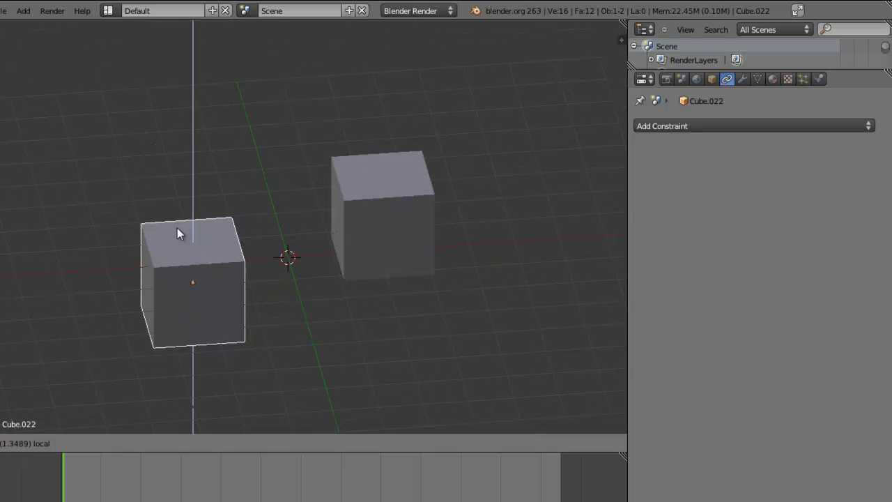
pyautogui.click(224, 190)
pyautogui.scroll(-2, 241, 193)
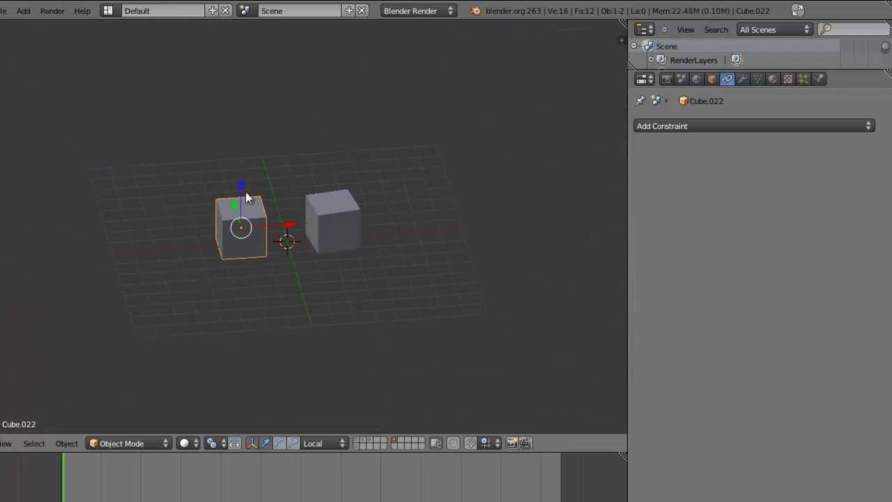
pyautogui.press('g')
pyautogui.press('z')
pyautogui.press('z')
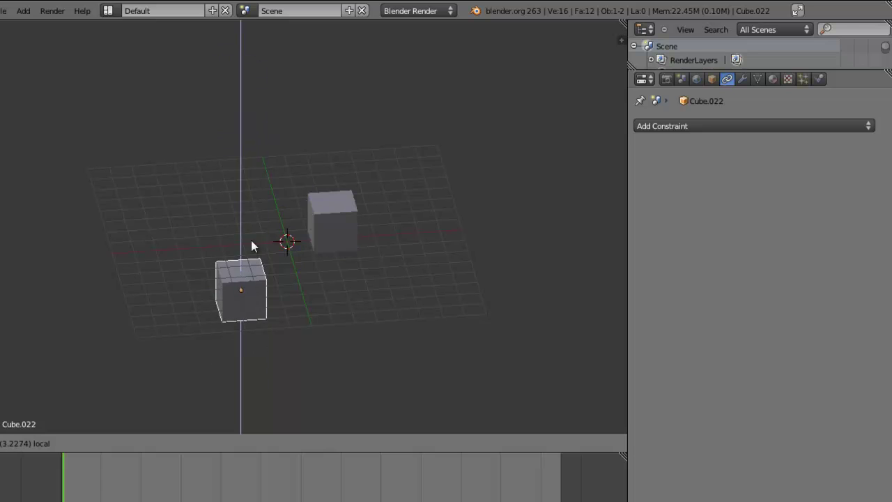
pyautogui.click(270, 189)
pyautogui.scroll(2, 283, 208)
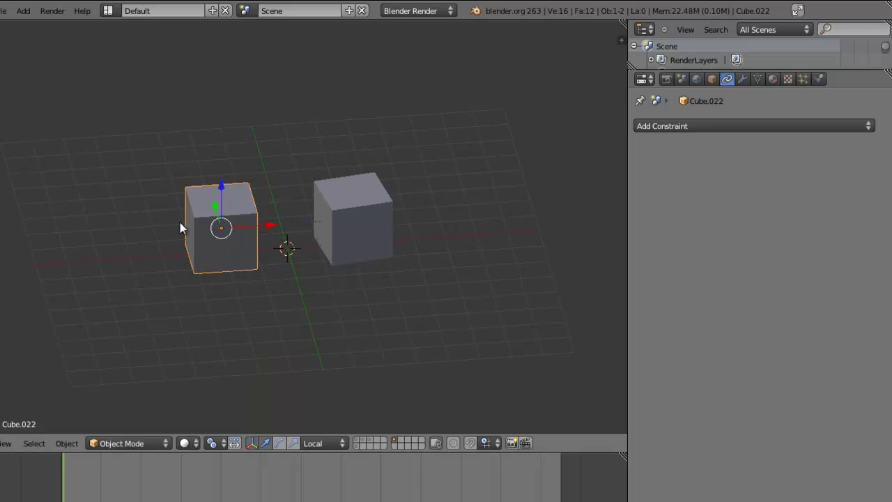
# - Lower the left cube along its local Z axis until its centre sits about at grid level
pyautogui.press('g')
pyautogui.press('z')
pyautogui.press('z')
pyautogui.click(224, 213)
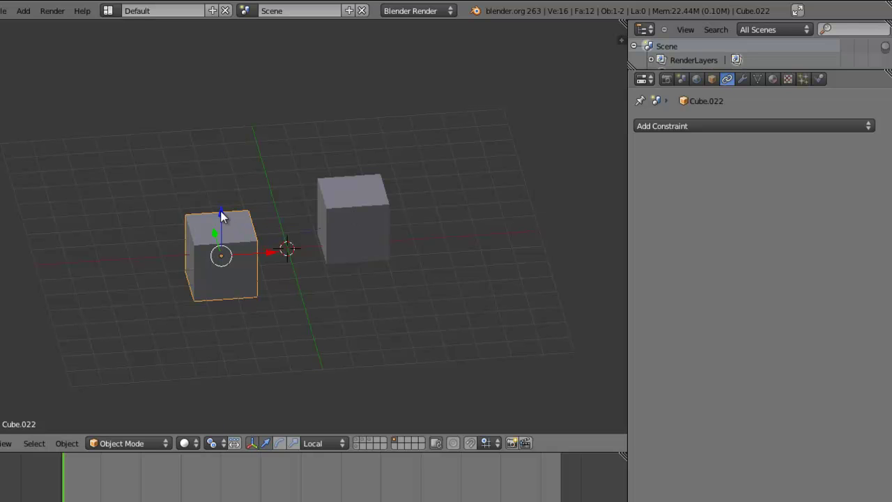
# - Test the constraint by temporarily raising the left cube along its local Z axis, and review the right cube's constraint settings
pyautogui.press('g')
pyautogui.press('z')
pyautogui.press('z')
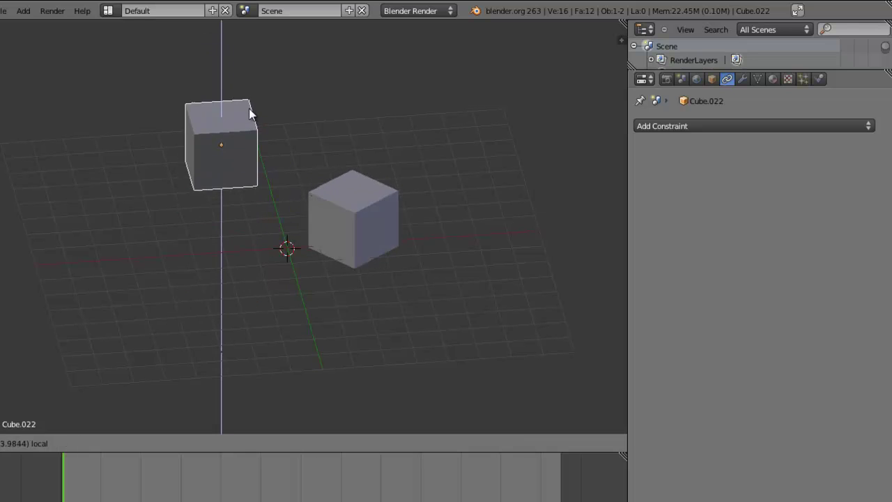
pyautogui.rightClick(271, 168)
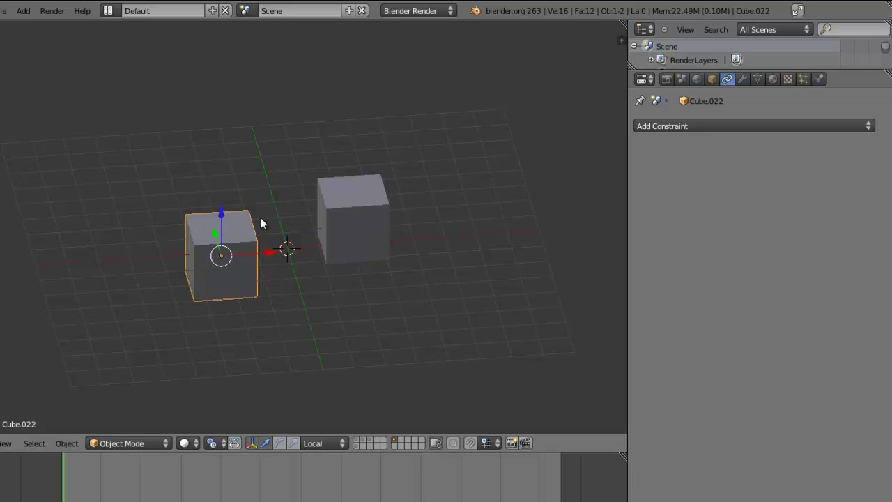
pyautogui.rightClick(334, 188)
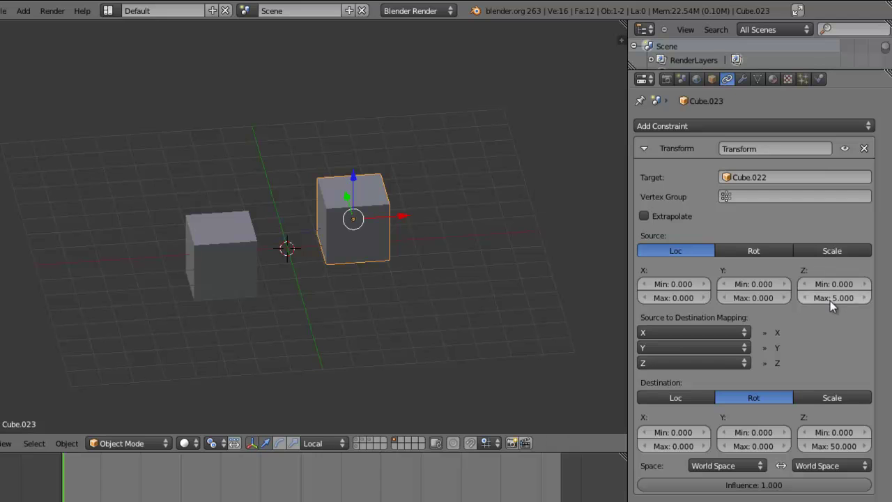
# - Temporarily raise the left cube beyond the 5-unit source maximum to test the rotation limit, and reselect the right cube
pyautogui.rightClick(231, 235)
pyautogui.press('g')
pyautogui.press('z')
pyautogui.press('z')
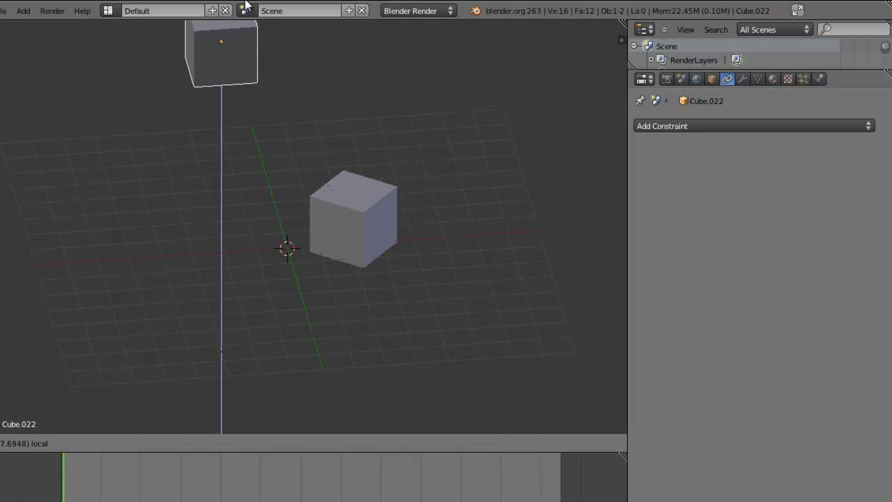
pyautogui.rightClick(281, 135)
pyautogui.rightClick(371, 211)
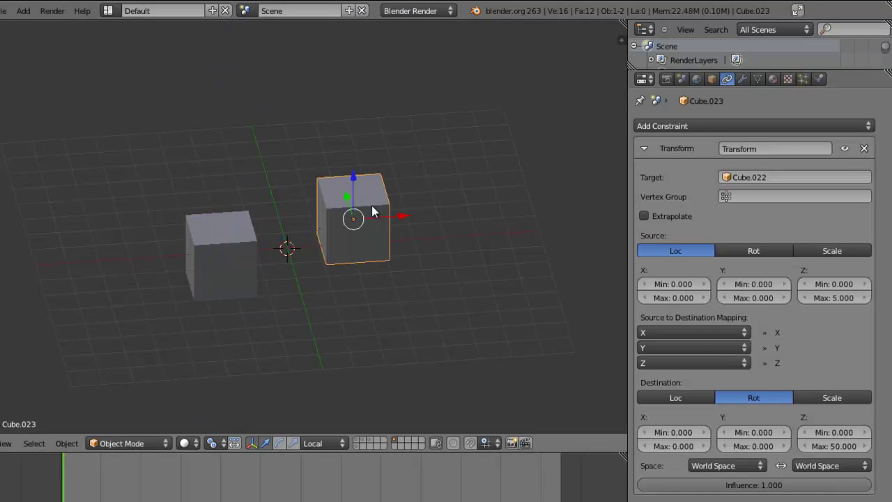
pyautogui.rightClick(225, 208)
pyautogui.rightClick(370, 204)
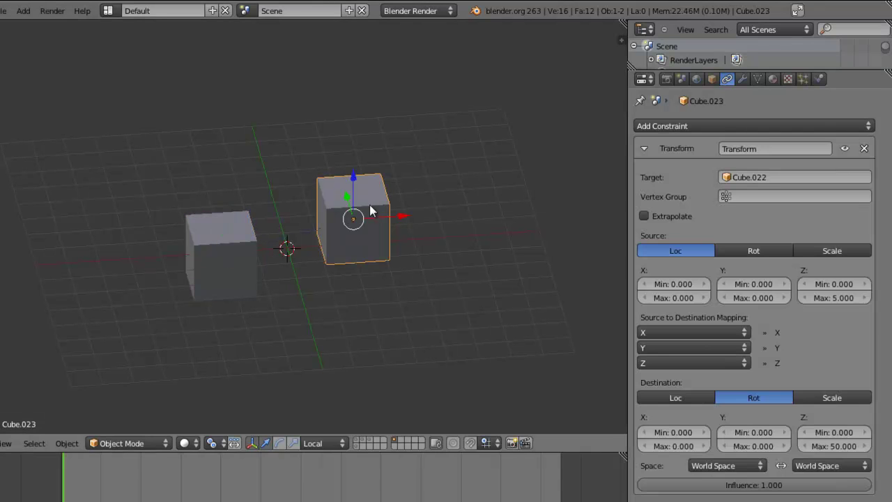
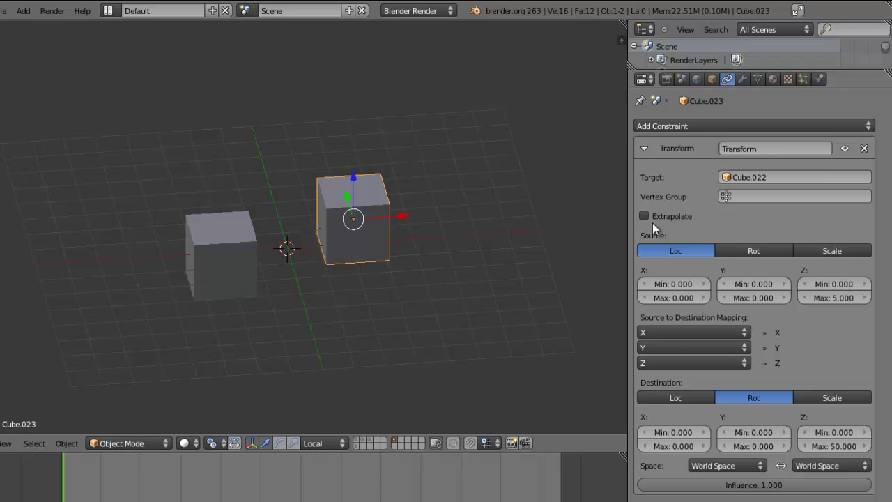
# - Enable Extrapolate on the right cube's constraint and temporarily move the left cube along Z to test it
pyautogui.rightClick(218, 261)
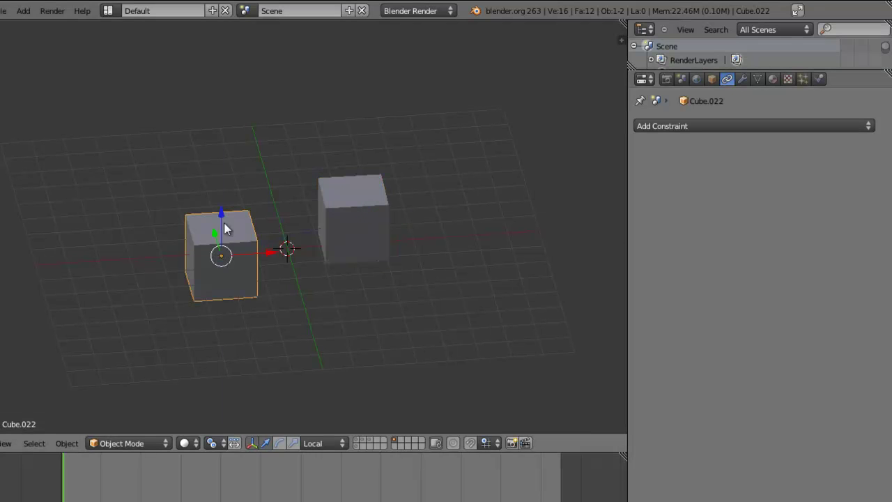
pyautogui.press('g')
pyautogui.press('z')
pyautogui.rightClick(328, 340)
# - Temporarily move the left cube about 17 units down along the global Z axis to test the extrapolated rotation
pyautogui.scroll(-5, 341, 337)
pyautogui.press('g')
pyautogui.press('z')
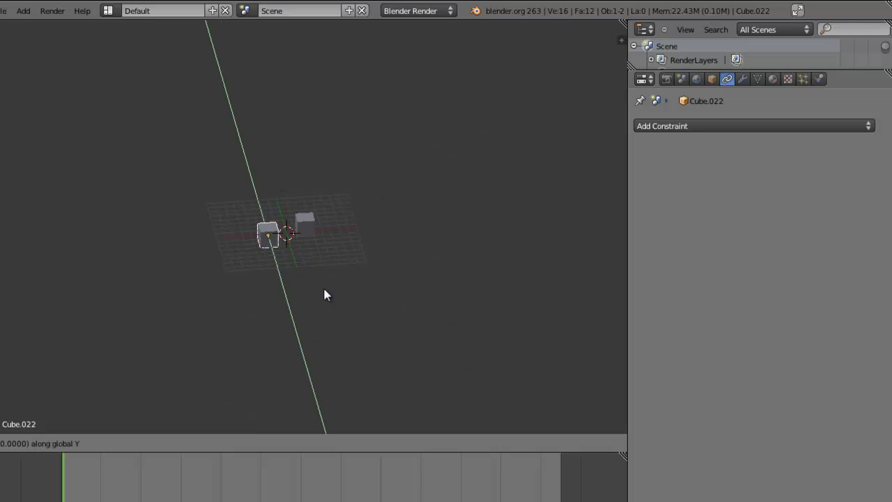
pyautogui.rightClick(291, 359)
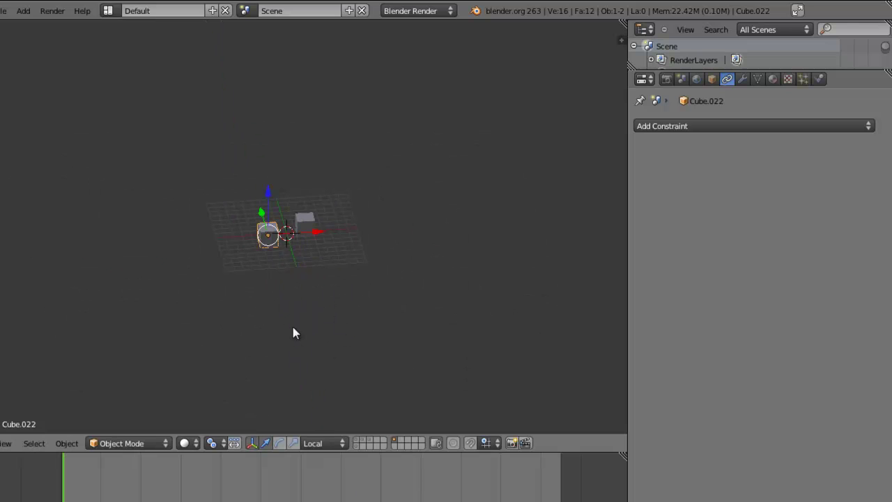
pyautogui.press('g')
pyautogui.press('z')
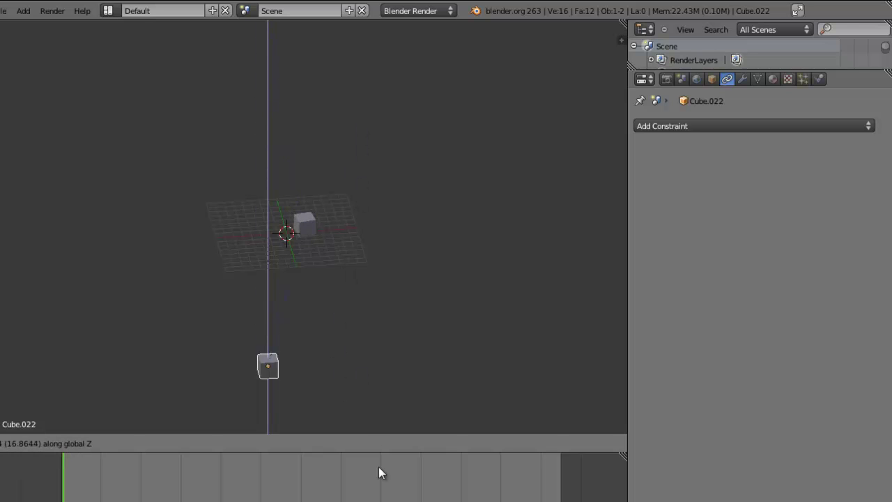
pyautogui.press('Escape')
pyautogui.scroll(4, 351, 293)
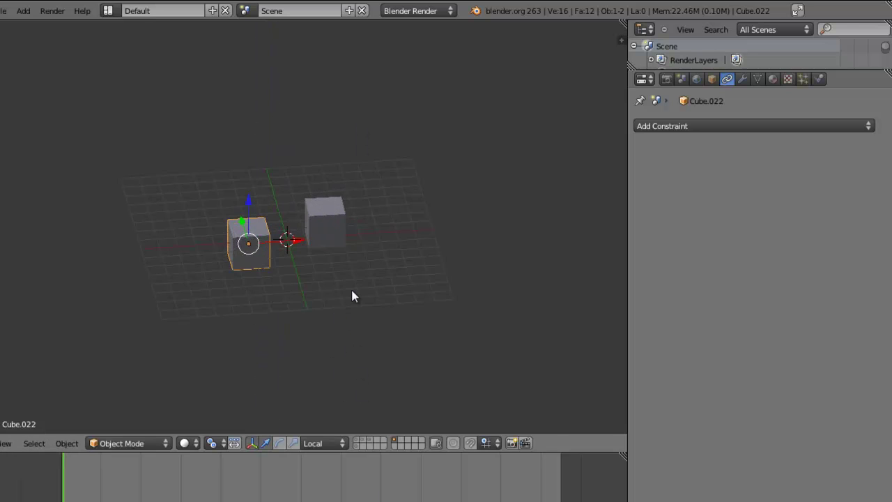
pyautogui.scroll(7, 350, 287)
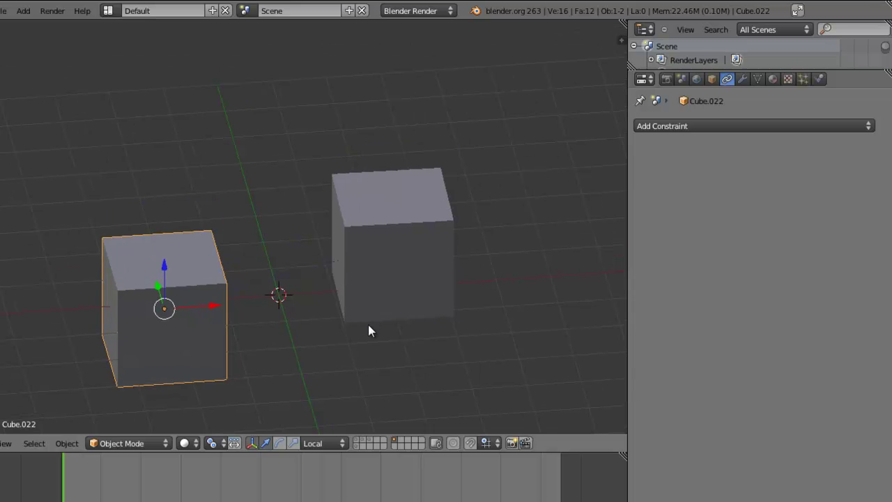
pyautogui.scroll(-1, 410, 278)
pyautogui.moveTo(410, 279); pyautogui.dragTo(372, 294, button='middle')
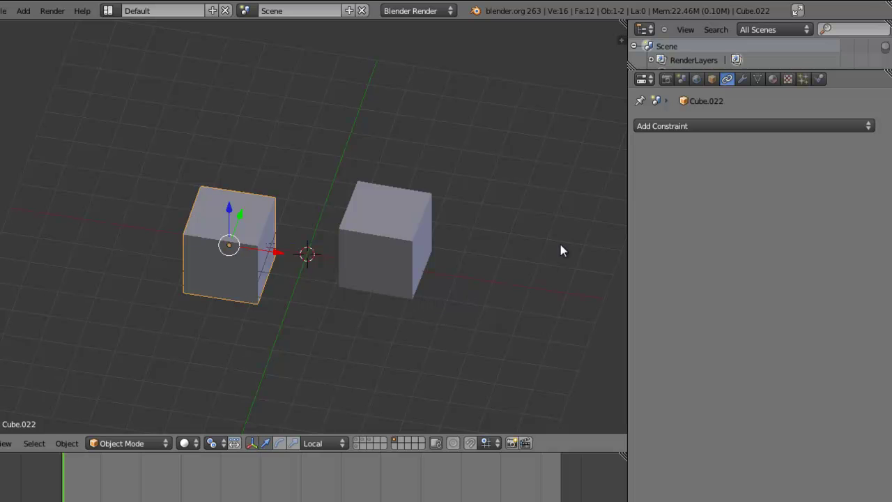
pyautogui.moveTo(411, 324); pyautogui.dragTo(436, 298, button='middle')
# - Display the object transform properties and compare the location and rotation values of the two cubes
pyautogui.rightClick(377, 241)
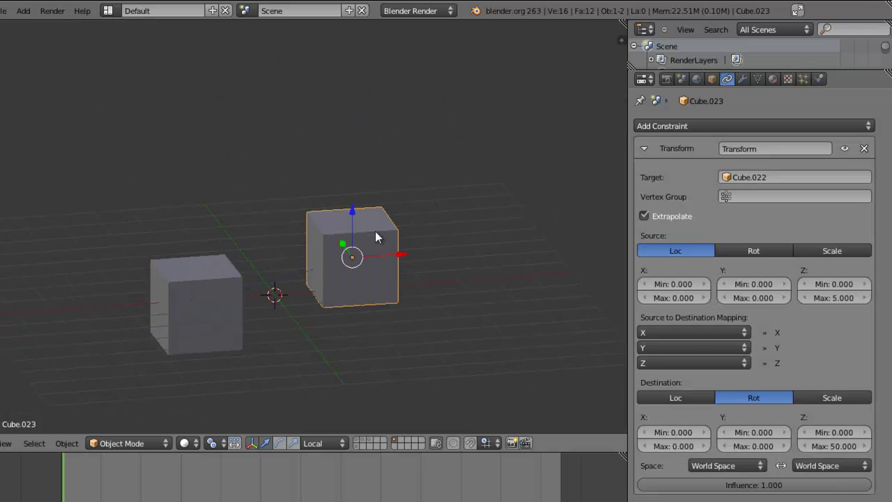
pyautogui.moveTo(489, 267); pyautogui.dragTo(456, 304, button='middle')
pyautogui.press('n')
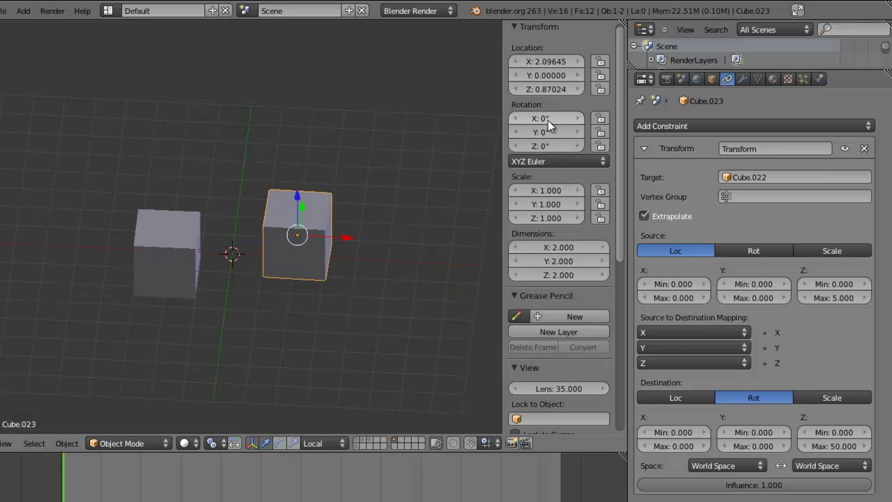
pyautogui.rightClick(147, 238)
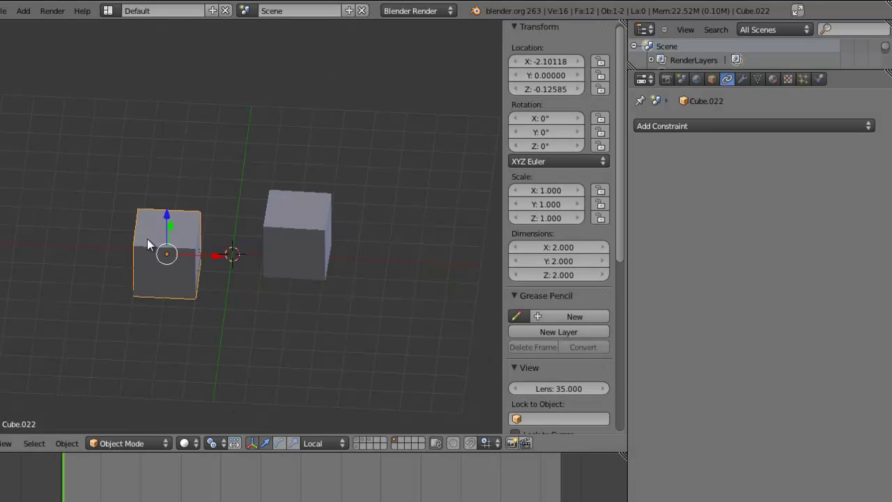
pyautogui.rightClick(300, 233)
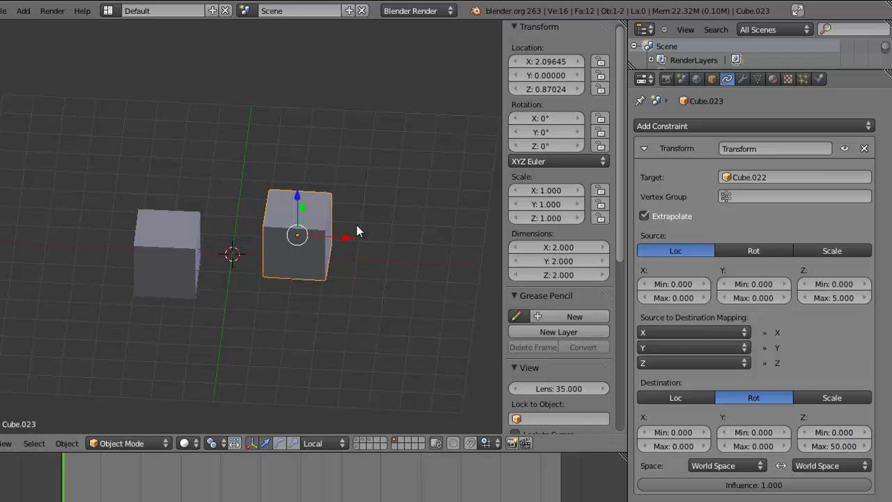
pyautogui.moveTo(323, 265); pyautogui.dragTo(488, 299, button='middle')
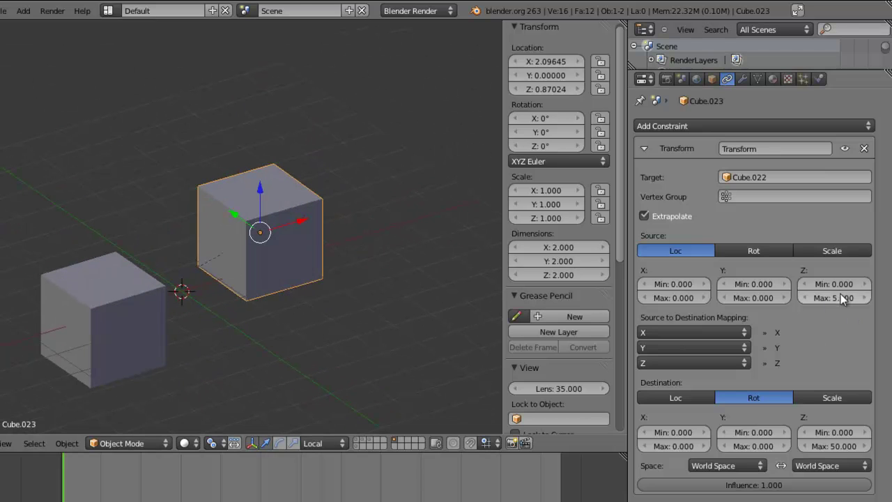
pyautogui.rightClick(122, 303)
pyautogui.rightClick(294, 256)
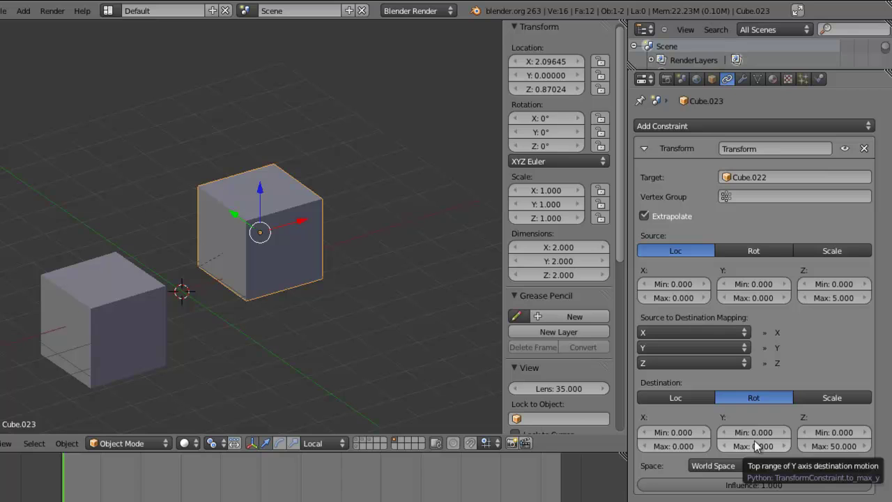
# - Set the constraint's destination Z rotation maximum to 0 and map the Y destination from source Z
pyautogui.click(833, 445)
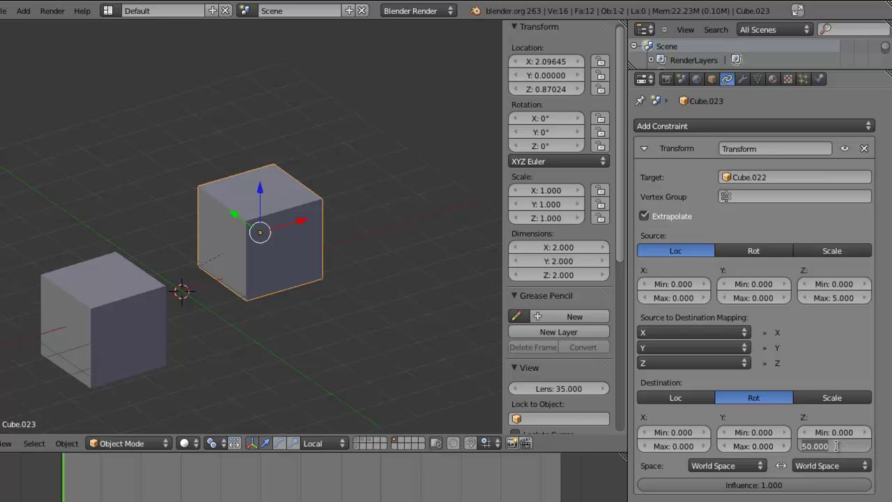
pyautogui.write('0')
pyautogui.press('Return')
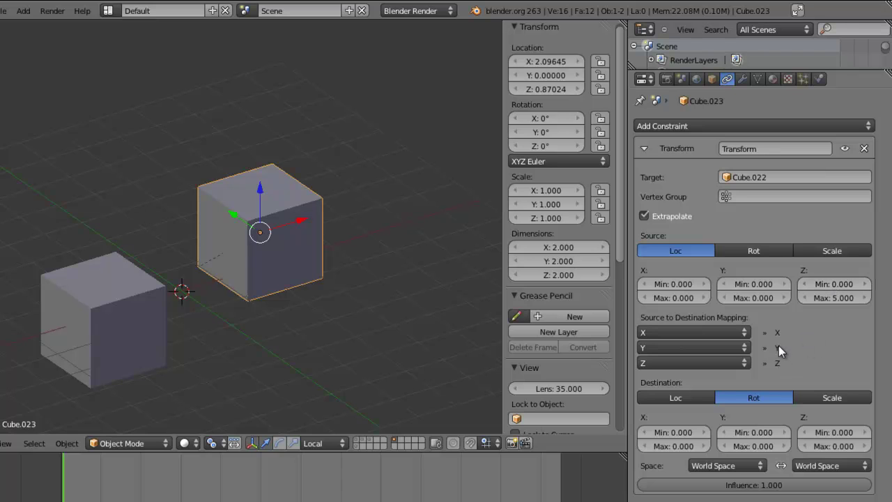
pyautogui.click(689, 347)
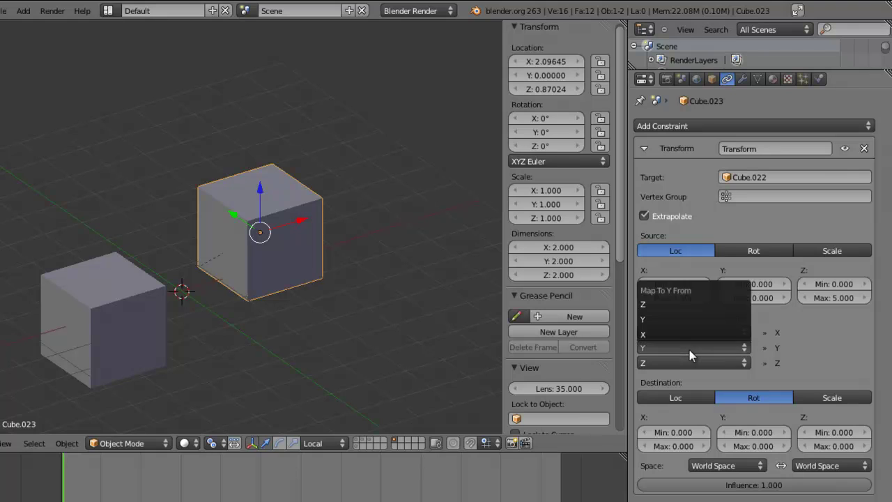
pyautogui.click(724, 347)
pyautogui.click(698, 300)
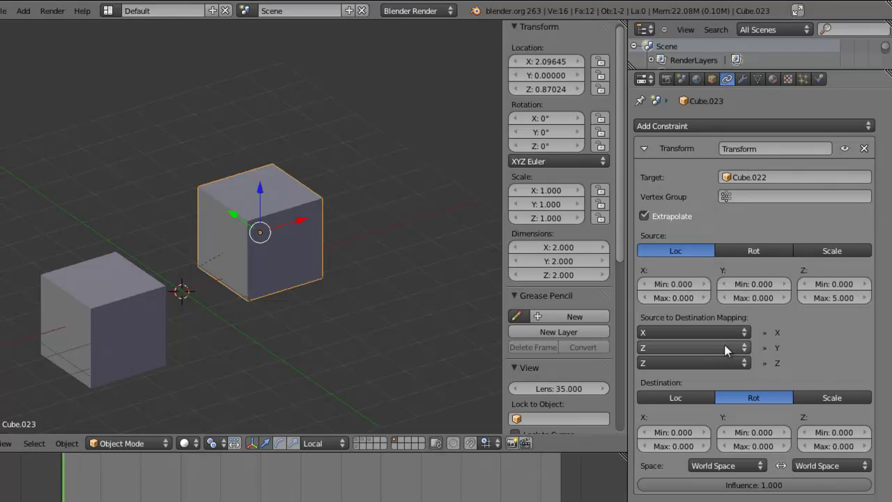
# - Temporarily raise the left cube along its local Z axis to test the mapping, and reselect the right cube
pyautogui.rightClick(106, 278)
pyautogui.rightClick(241, 237)
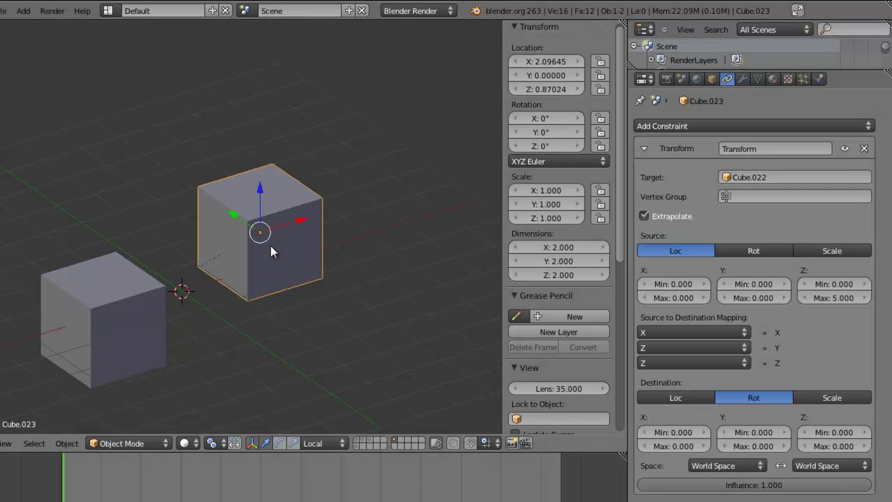
pyautogui.rightClick(137, 299)
pyautogui.press('g')
pyautogui.press('z')
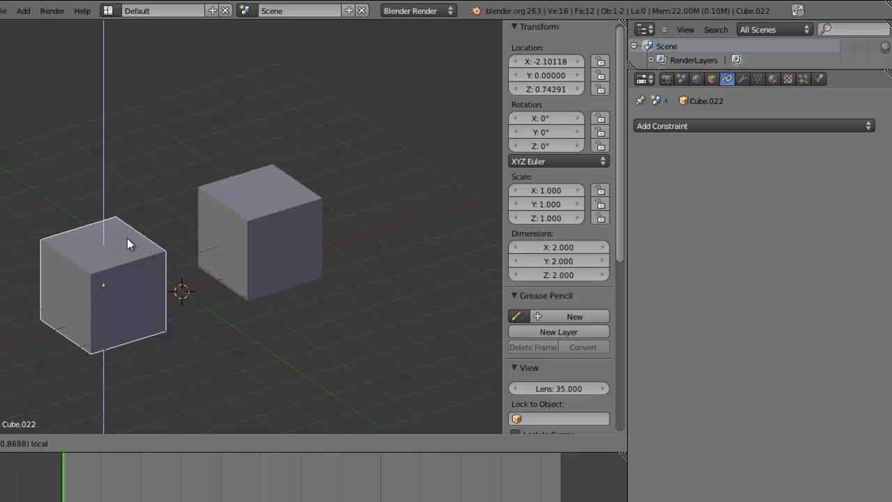
pyautogui.press('Escape')
pyautogui.rightClick(272, 237)
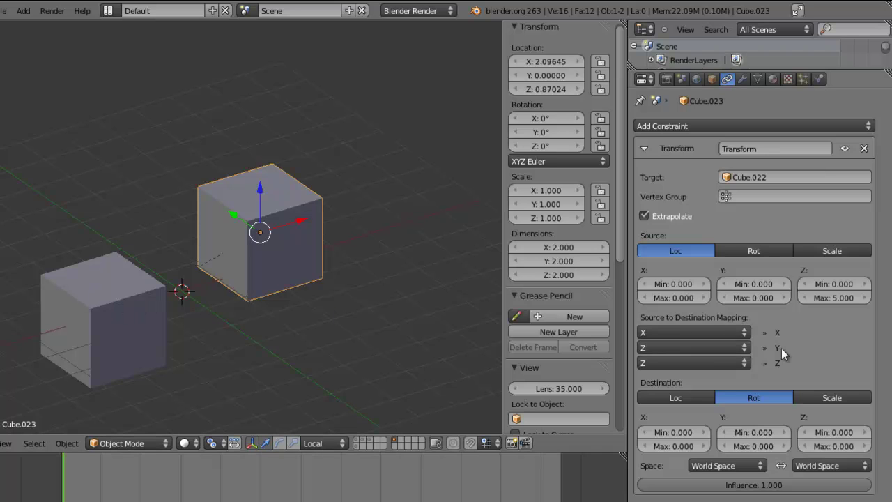
# - Map the constraint's Z destination from source Y and set the destination Y rotation maximum to 50
pyautogui.click(739, 362)
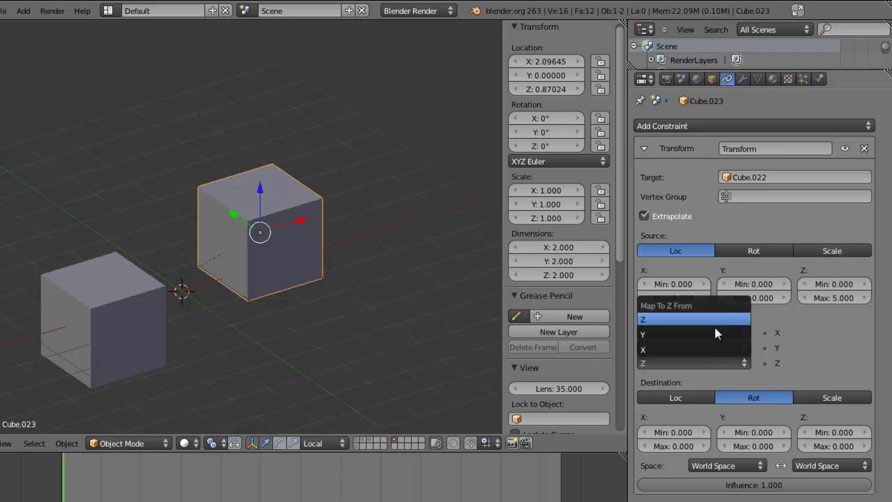
pyautogui.click(715, 334)
pyautogui.click(750, 446)
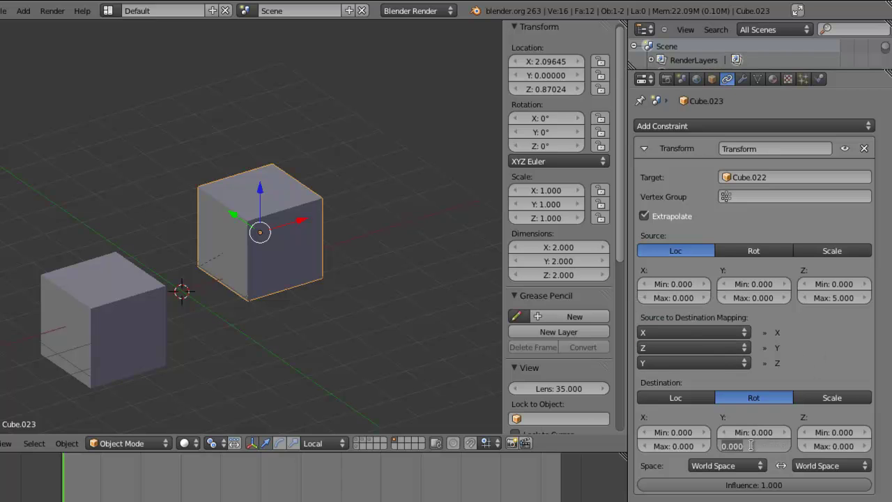
pyautogui.write('50')
pyautogui.press('Return')
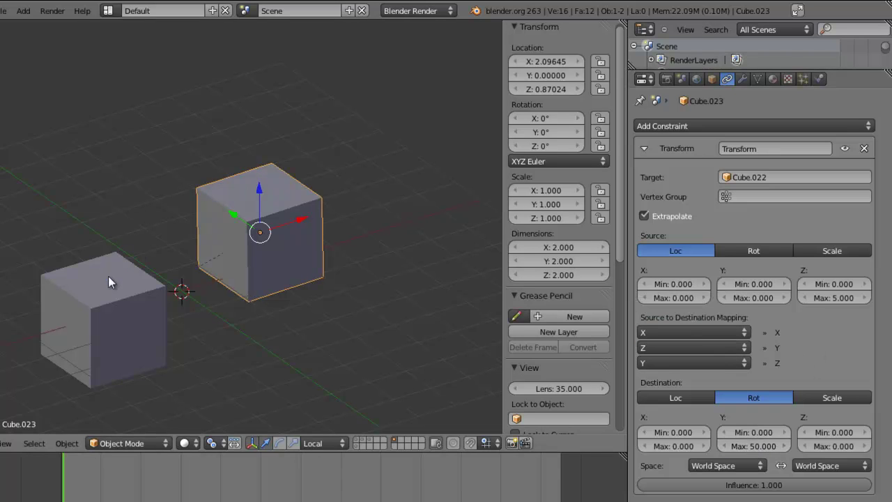
# - Temporarily lower and raise the left cube along its local Z axis to test the Y rotation of the right cube
pyautogui.rightClick(108, 276)
pyautogui.press('g')
pyautogui.press('z')
pyautogui.press('z')
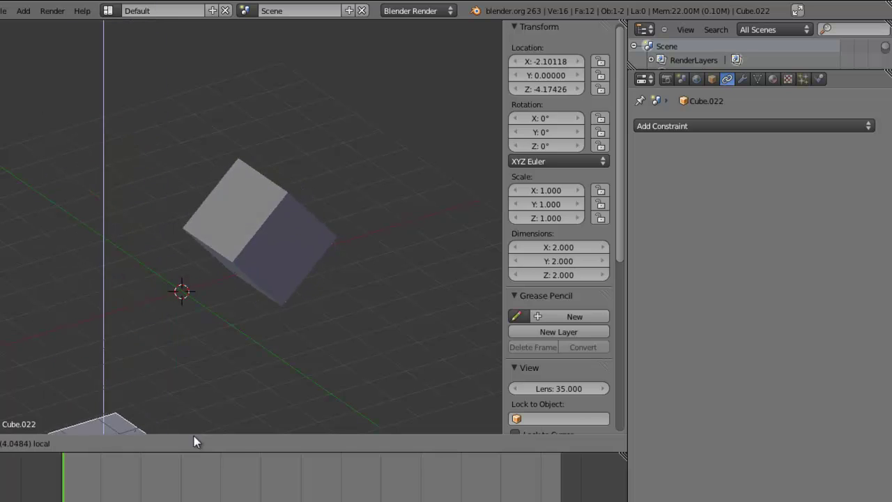
pyautogui.click(227, 184)
pyautogui.scroll(-3, 302, 284)
pyautogui.moveTo(302, 284); pyautogui.dragTo(213, 220, button='middle')
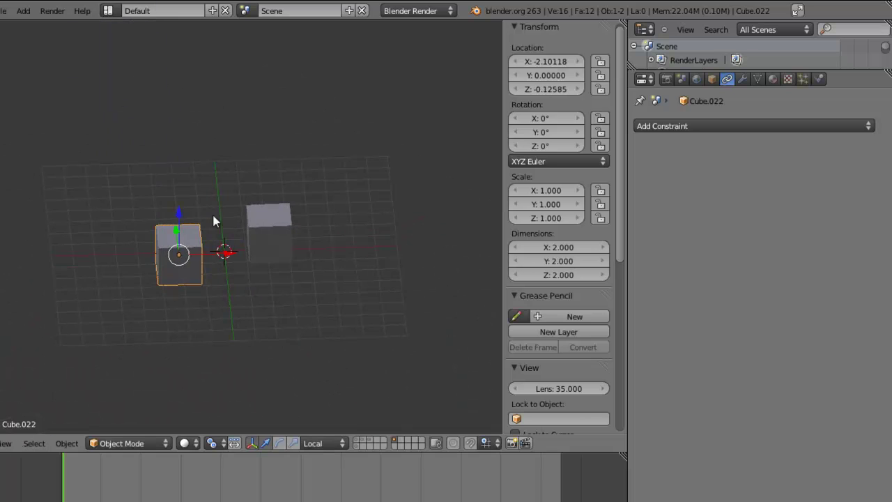
pyautogui.press('g')
pyautogui.press('z')
pyautogui.press('z')
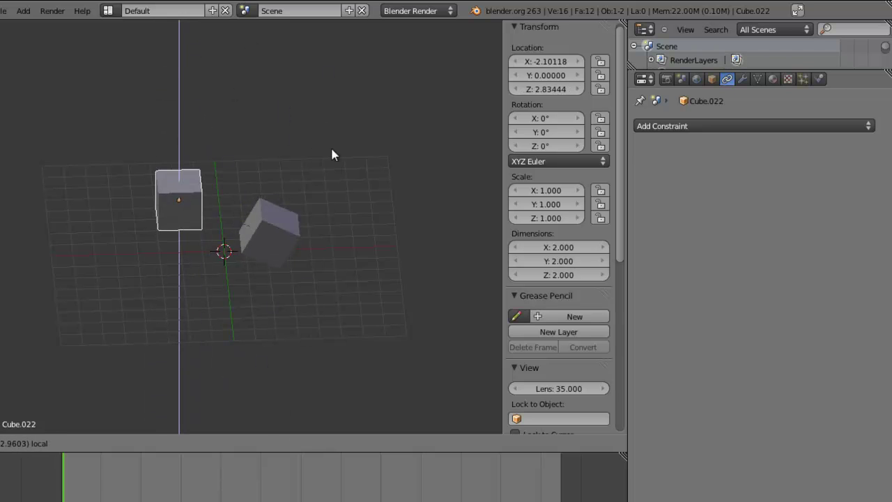
pyautogui.click(328, 193)
pyautogui.scroll(3, 272, 250)
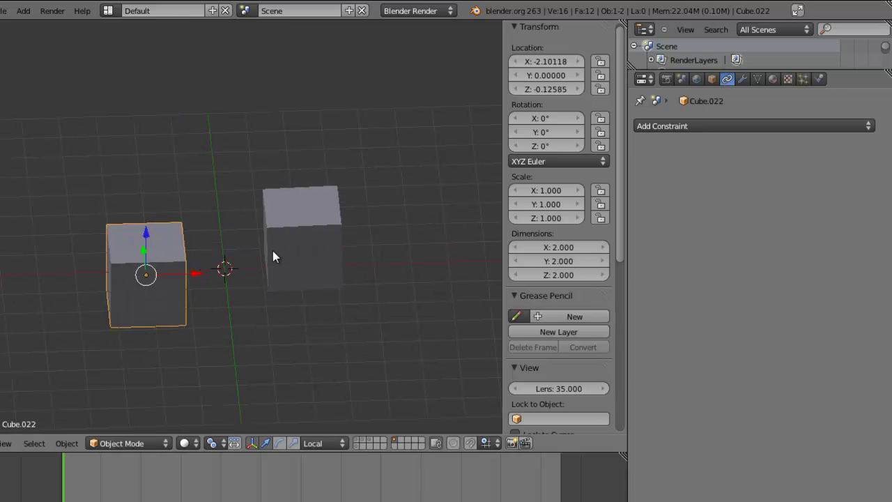
# - Slide the left cube along its local X axis, leaving it at about X -3.45
pyautogui.keyDown('shift'); pyautogui.moveTo(266, 249); pyautogui.dragTo(252, 265, button='middle'); pyautogui.keyUp('shift')
pyautogui.press('g')
pyautogui.press('x')
pyautogui.press('x')
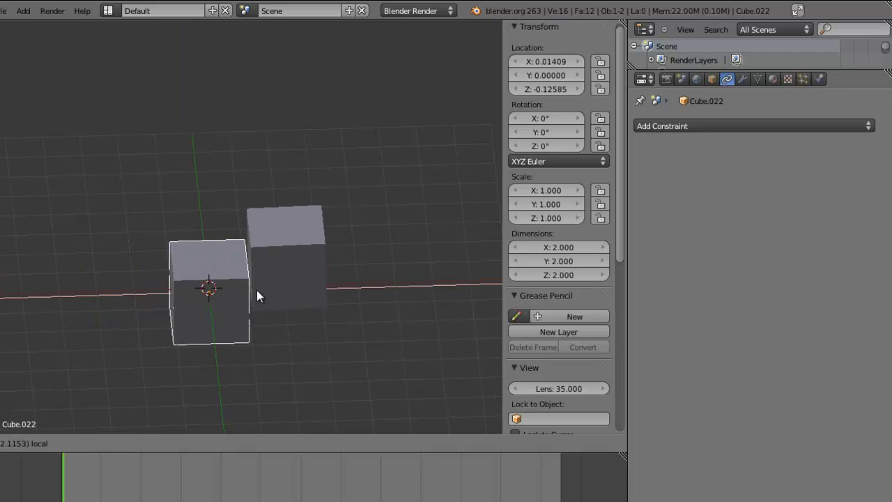
pyautogui.click(256, 290)
pyautogui.moveTo(291, 327); pyautogui.dragTo(288, 307, button='middle')
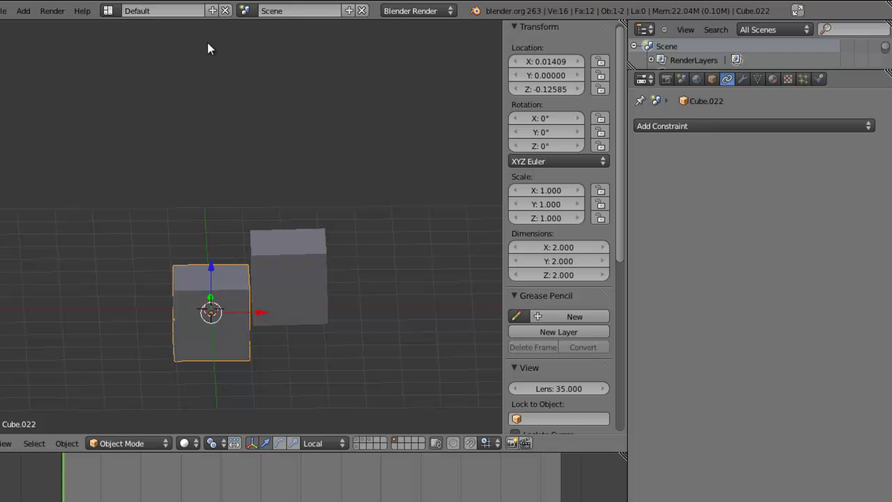
pyautogui.moveTo(210, 271); pyautogui.dragTo(329, 231)
pyautogui.moveTo(256, 317); pyautogui.dragTo(115, 313)
pyautogui.moveTo(279, 314); pyautogui.dragTo(171, 294, button='middle')
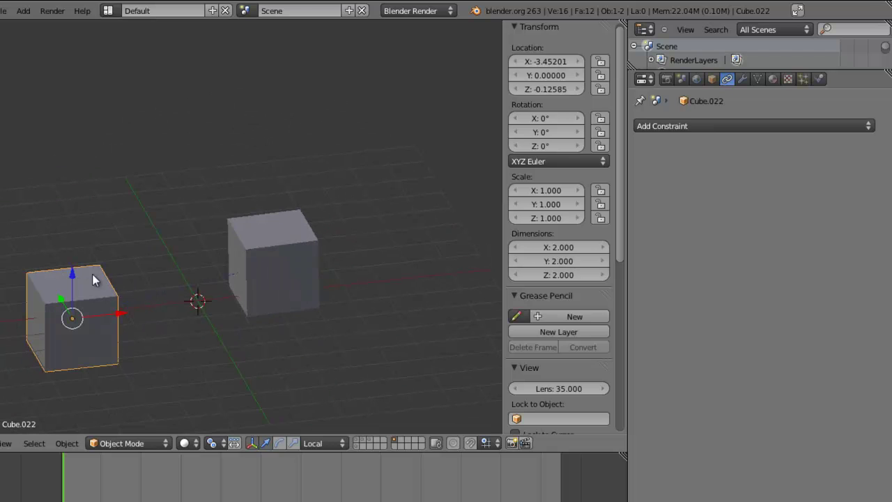
# - Move the left cube along its local Z axis to test the rotation again, leaving it at about Z 0.20
pyautogui.press('g')
pyautogui.press('z')
pyautogui.press('z')
pyautogui.click(78, 254)
pyautogui.moveTo(195, 265); pyautogui.dragTo(88, 240, button='middle')
pyautogui.press('g')
pyautogui.press('z')
pyautogui.press('z')
pyautogui.click(140, 258)
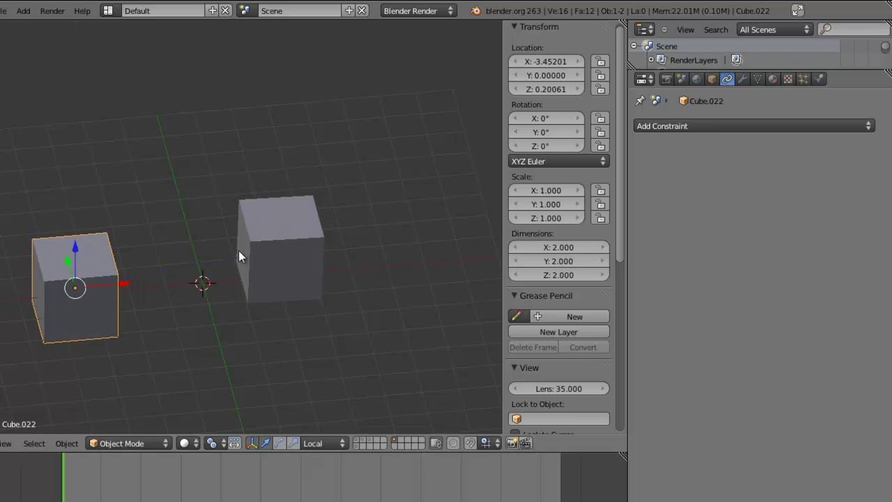
# - Delete the right cube with its Transformation constraint, and delete the left cube
pyautogui.rightClick(271, 258)
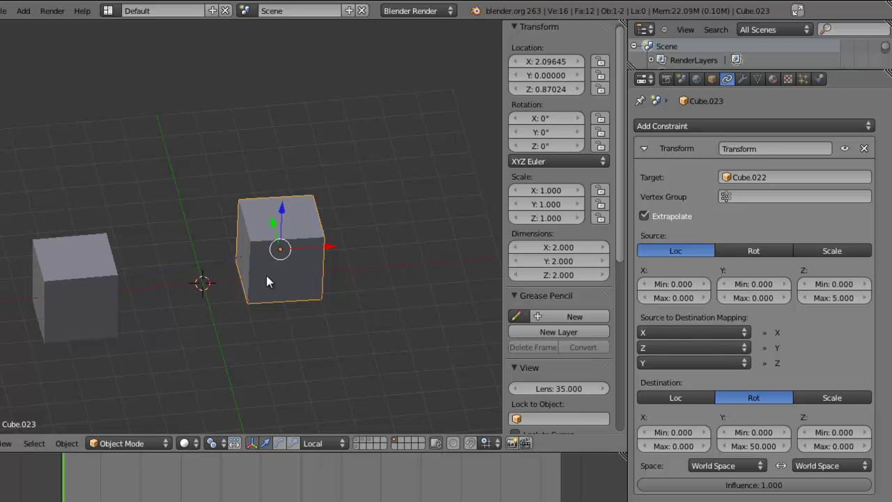
pyautogui.click(864, 148)
pyautogui.press('x')
pyautogui.click(287, 244)
pyautogui.rightClick(109, 265)
pyautogui.press('x')
pyautogui.click(109, 262)
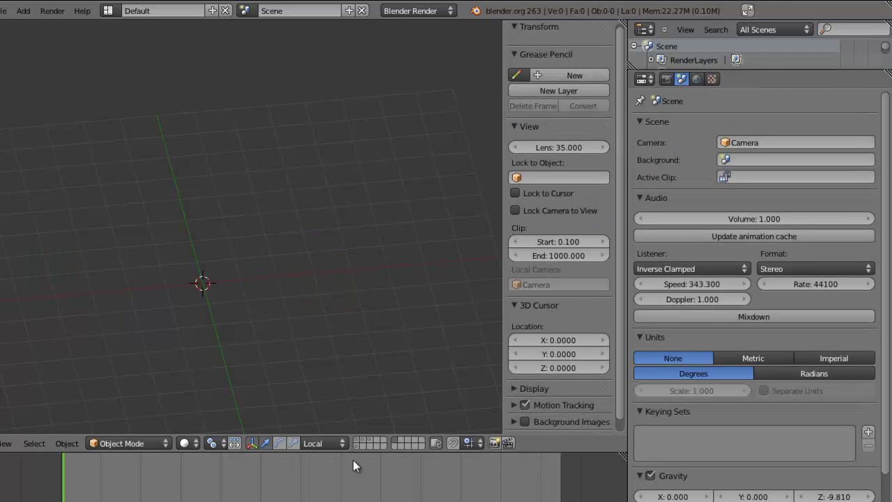
# - Switch to the layer that holds the three curved opening strips forming the ring
pyautogui.click(363, 441)
pyautogui.click(369, 440)
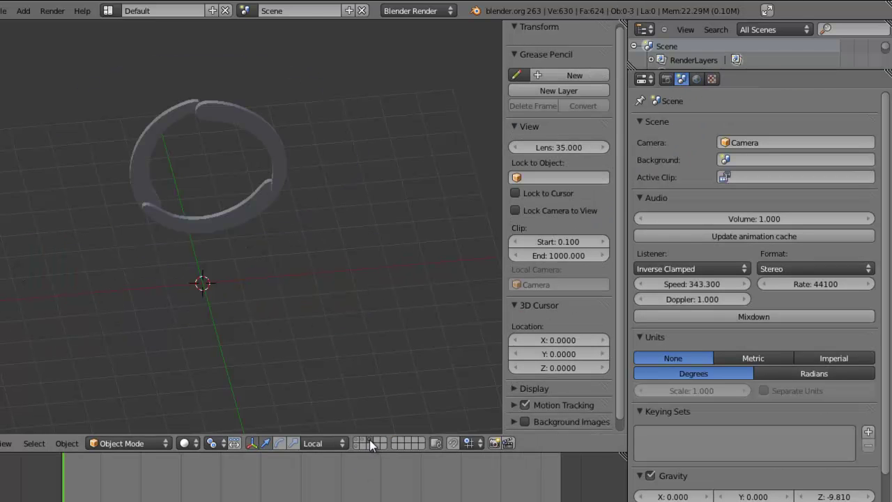
pyautogui.moveTo(308, 242); pyautogui.dragTo(346, 402, button='middle')
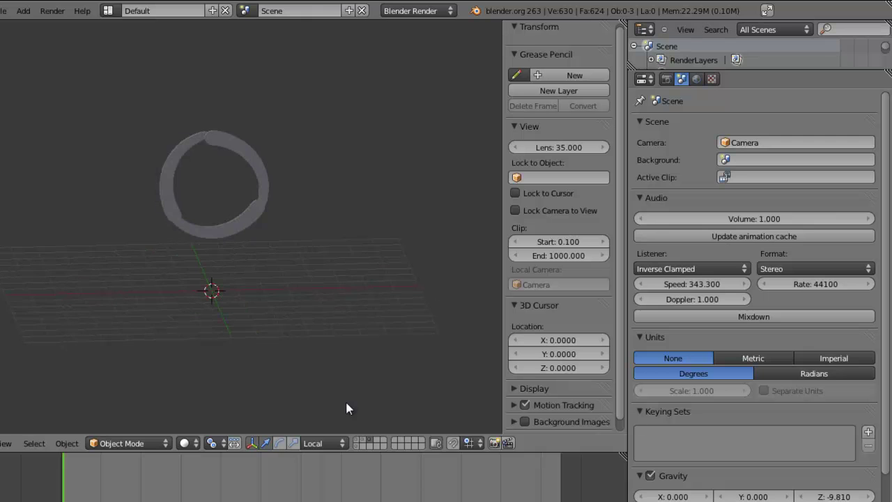
# - Snap the 3D cursor to the selected body sphere on the robot's layer, and return to the opening strips' layer
pyautogui.click(357, 439)
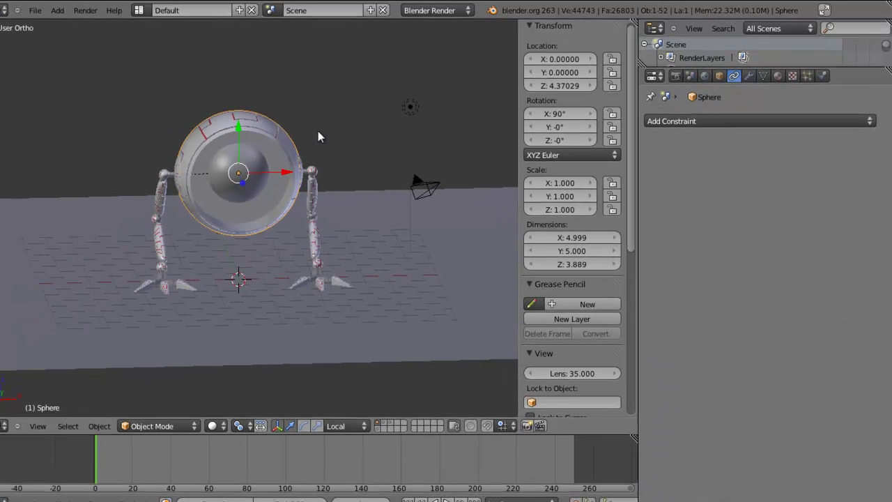
pyautogui.hotkey('shift', 's')
pyautogui.click(322, 132)
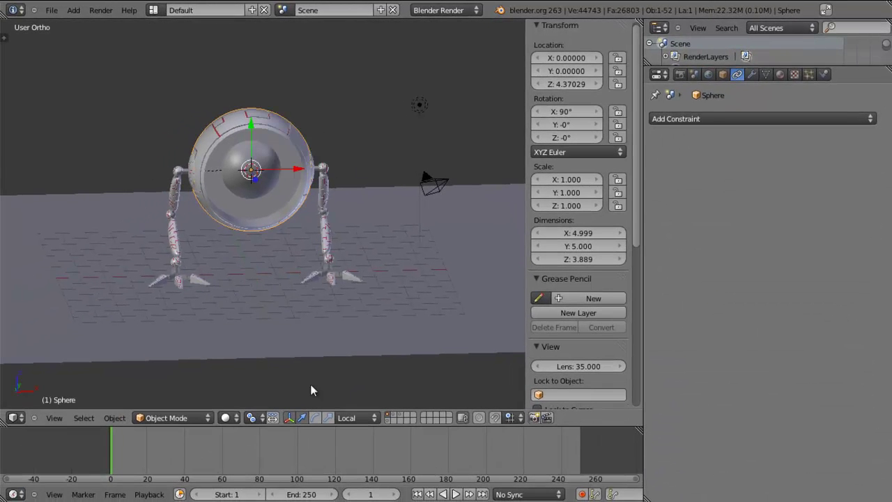
pyautogui.click(400, 416)
# - Add a Bezier circle at the 3D cursor in front view, with Align to View enabled
pyautogui.press('KP_1')
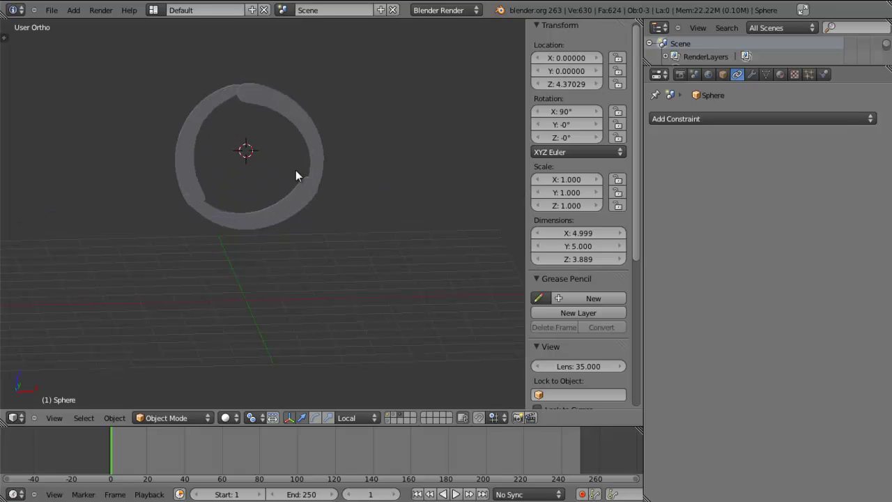
pyautogui.hotkey('shift', 'a')
pyautogui.moveTo(313, 232)
pyautogui.click(371, 241)
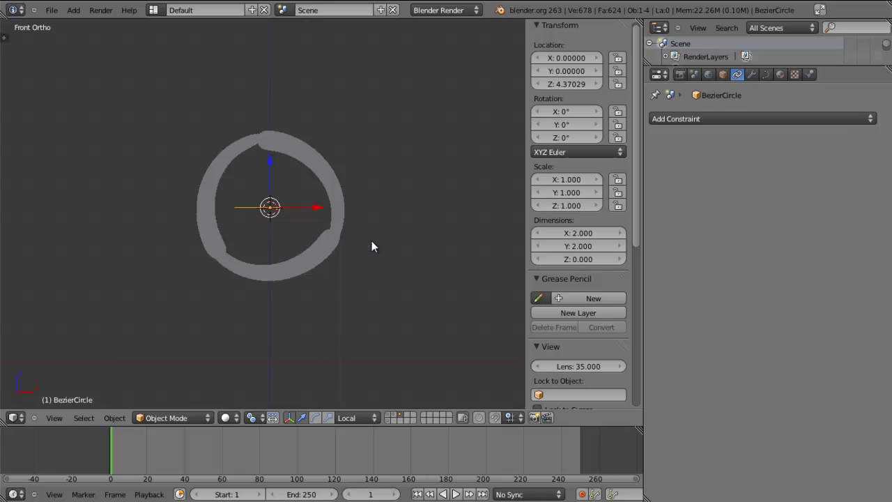
pyautogui.press('t')
pyautogui.click(12, 295)
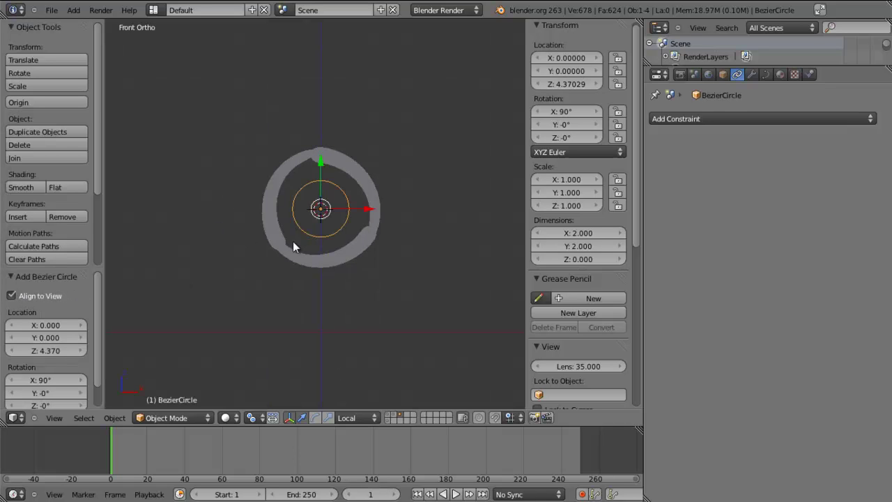
# - Try scaling the Bezier circle up to about 1.235, and clear its scale again
pyautogui.press('s')
pyautogui.click(350, 240)
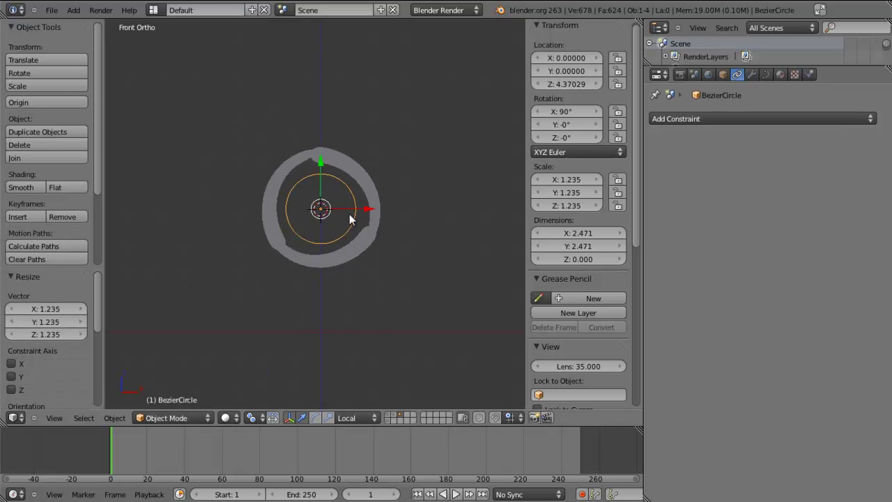
pyautogui.press('t')
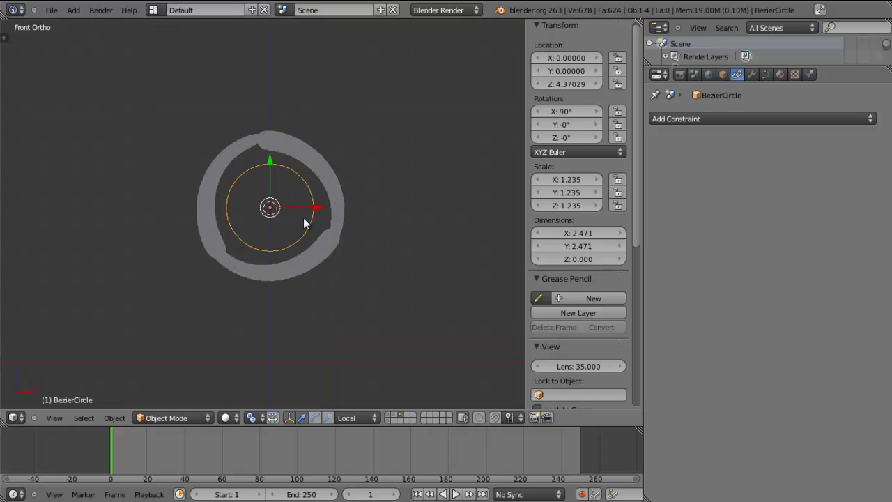
pyautogui.hotkey('alt', 's')
# - Move the Bezier circle out in front of the strip ring and set its Y location to -7
pyautogui.moveTo(394, 240); pyautogui.dragTo(258, 242, button='middle')
pyautogui.moveTo(250, 218); pyautogui.dragTo(91, 230)
pyautogui.moveTo(200, 248)
pyautogui.mouseDown(button='middle')
pyautogui.moveTo(361, 235)
pyautogui.moveTo(215, 243)
pyautogui.mouseUp(button='middle')
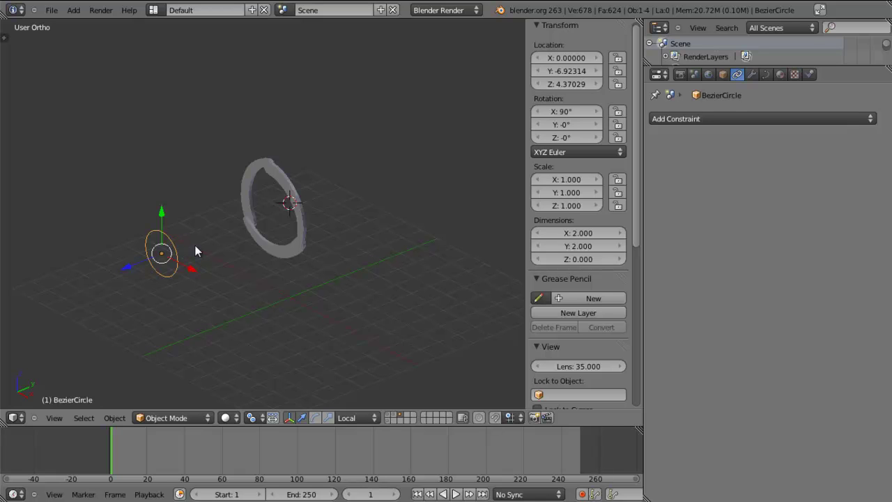
pyautogui.click(558, 70)
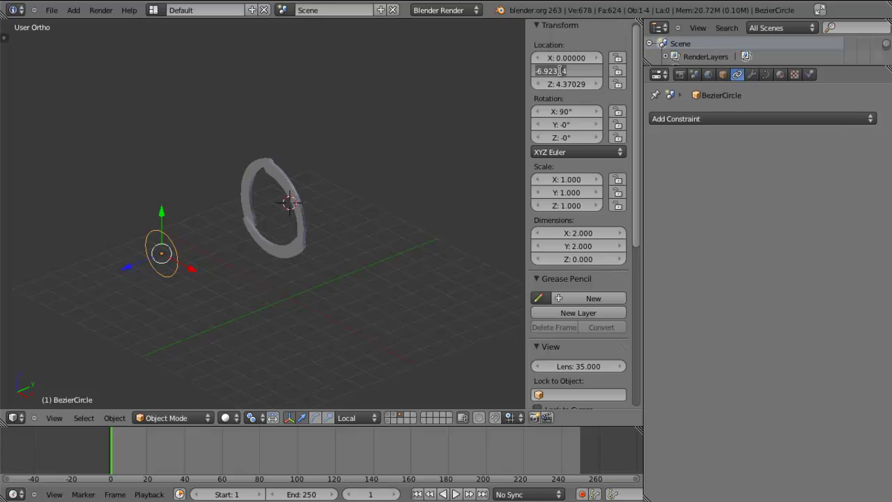
pyautogui.write('-7')
pyautogui.press('Return')
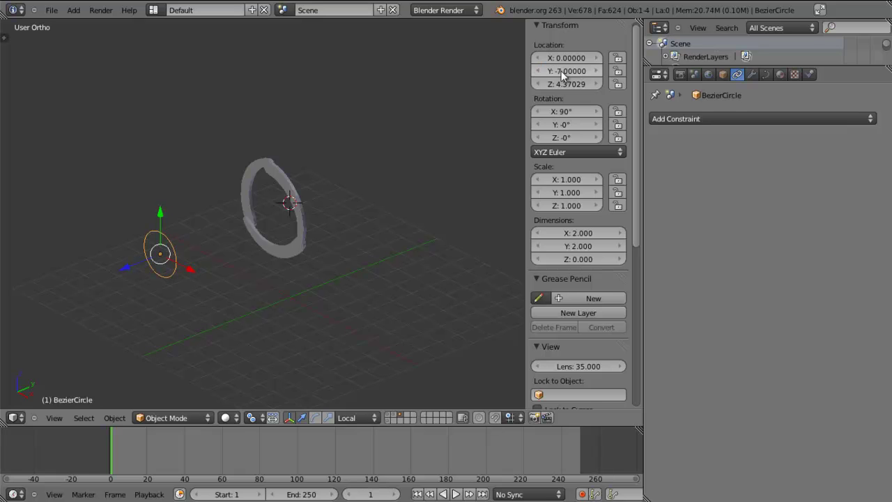
# - Examine the three opening strips of the ring by selecting them one after another
pyautogui.moveTo(283, 246); pyautogui.dragTo(363, 239, button='middle')
pyautogui.rightClick(301, 137)
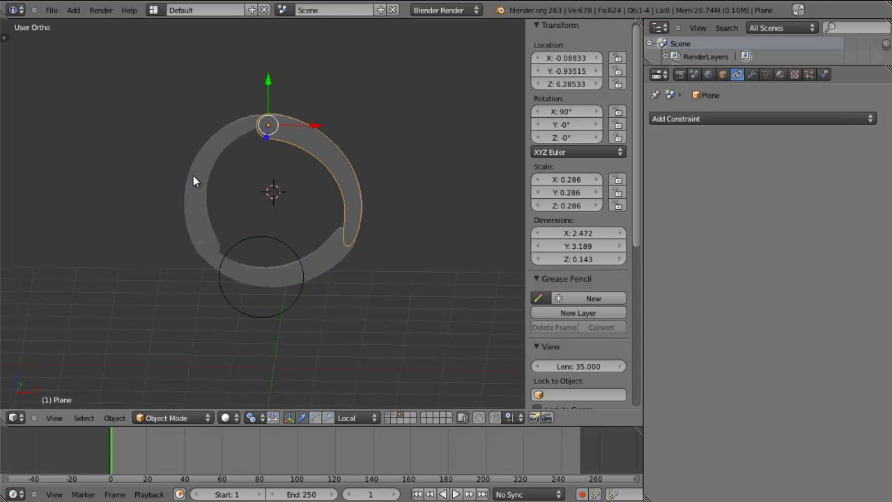
pyautogui.moveTo(276, 166); pyautogui.dragTo(263, 189, button='middle')
pyautogui.rightClick(204, 176)
pyautogui.rightClick(284, 249)
pyautogui.rightClick(205, 182)
# - Select the opening strip that runs from the top of the ring down its right side, in front view
pyautogui.rightClick(287, 139)
pyautogui.moveTo(349, 205)
pyautogui.mouseDown(button='middle')
pyautogui.moveTo(338, 238)
pyautogui.moveTo(435, 228)
pyautogui.moveTo(276, 222)
pyautogui.mouseUp(button='middle')
pyautogui.press('c')
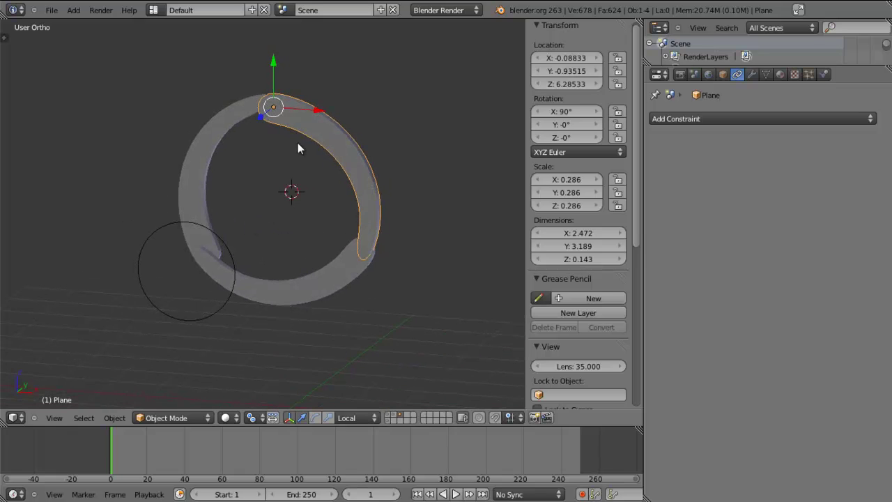
pyautogui.press('KP_1')
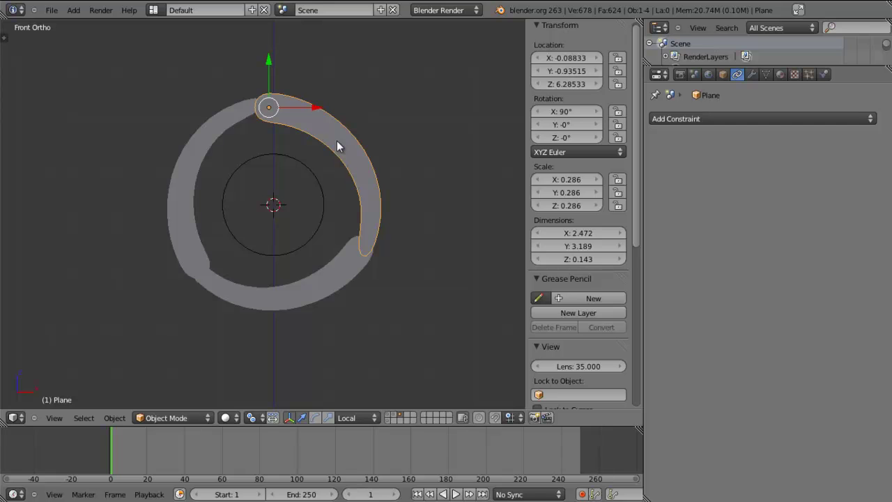
pyautogui.press('r')
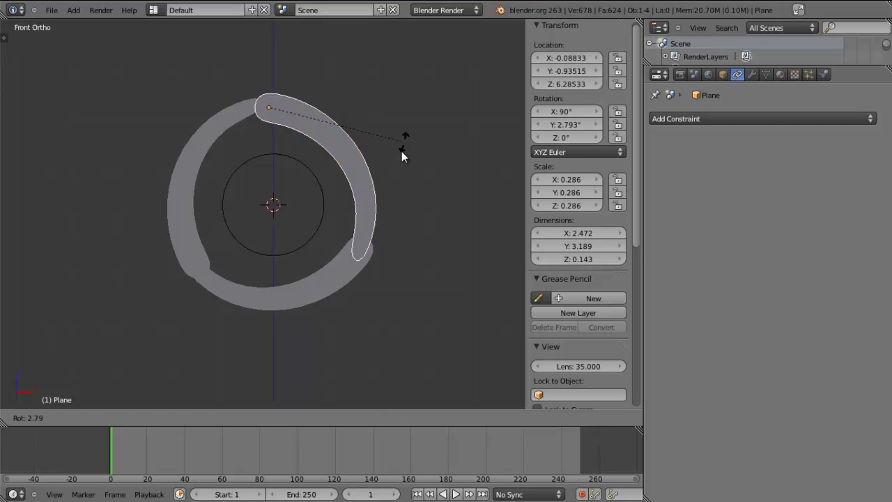
pyautogui.press('Escape')
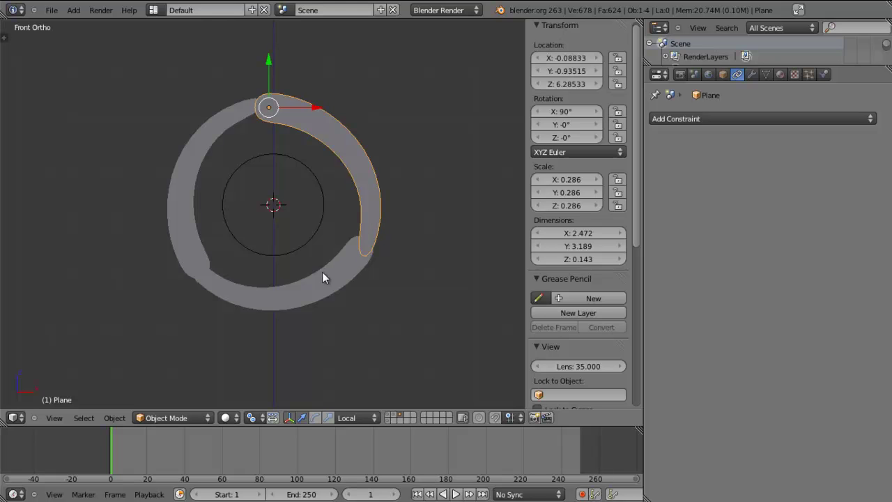
pyautogui.press('g')
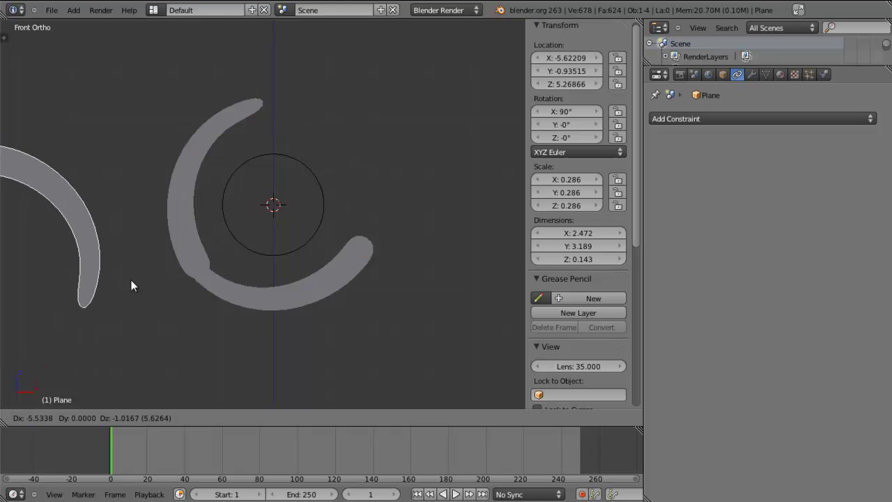
pyautogui.press('Escape')
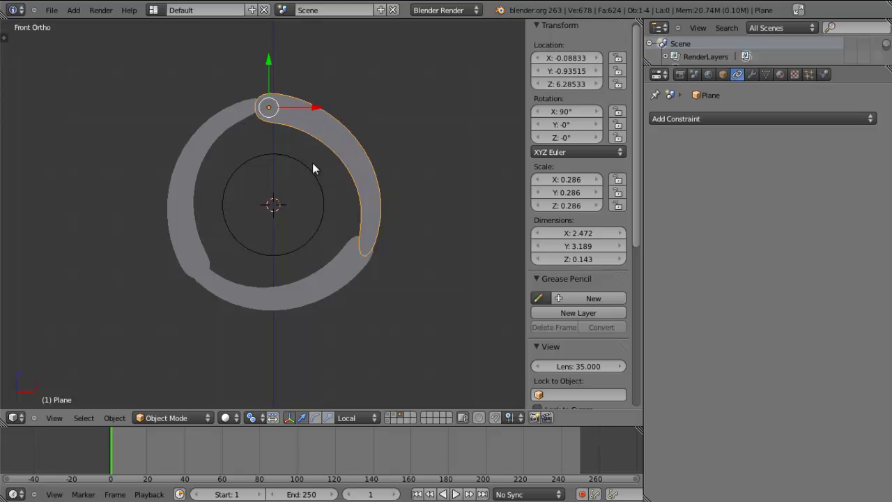
# - Examine the rotation values of the three iris blades by selecting each one in turn
pyautogui.rightClick(236, 129)
pyautogui.rightClick(285, 118)
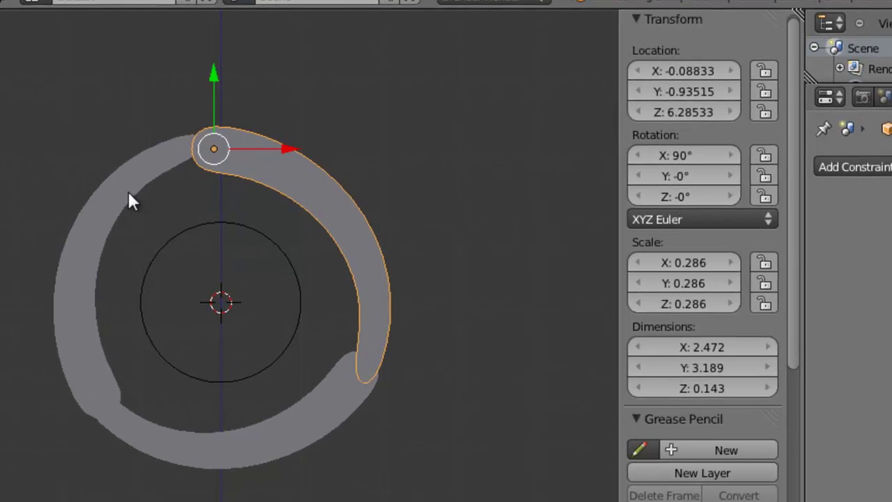
pyautogui.rightClick(128, 191)
pyautogui.rightClick(295, 430)
pyautogui.rightClick(376, 276)
pyautogui.rightClick(118, 193)
pyautogui.rightClick(300, 417)
pyautogui.rightClick(341, 202)
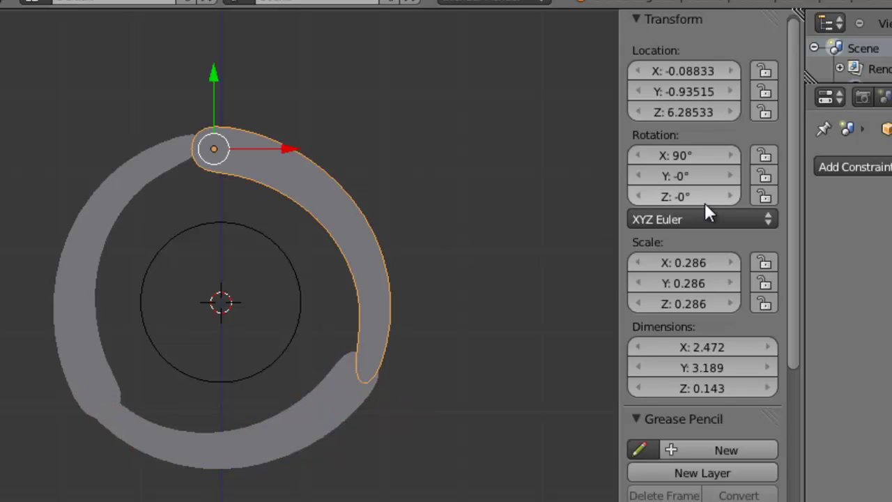
# - Add the other two iris blades to the selection so all three are selected together
pyautogui.moveTo(221, 207); pyautogui.dragTo(346, 248, button='middle')
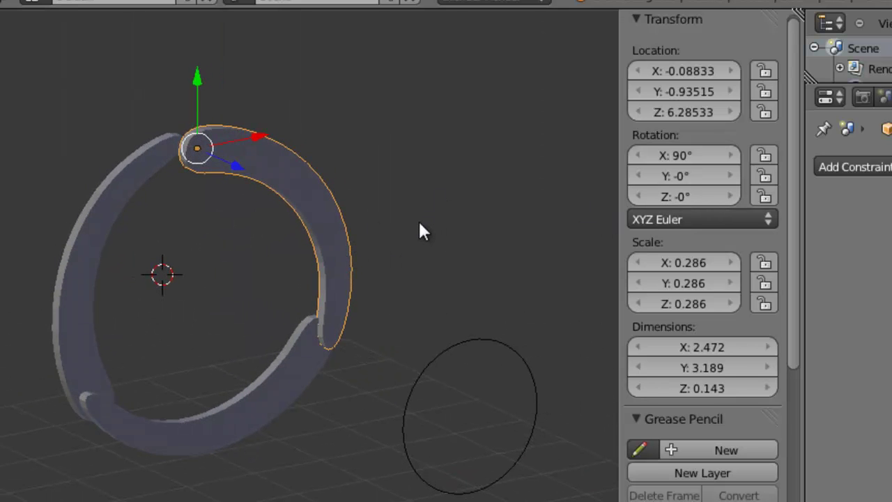
pyautogui.keyDown('shift'); pyautogui.rightClick(310, 344); pyautogui.keyUp('shift')
pyautogui.keyDown('shift'); pyautogui.rightClick(66, 240); pyautogui.keyUp('shift')
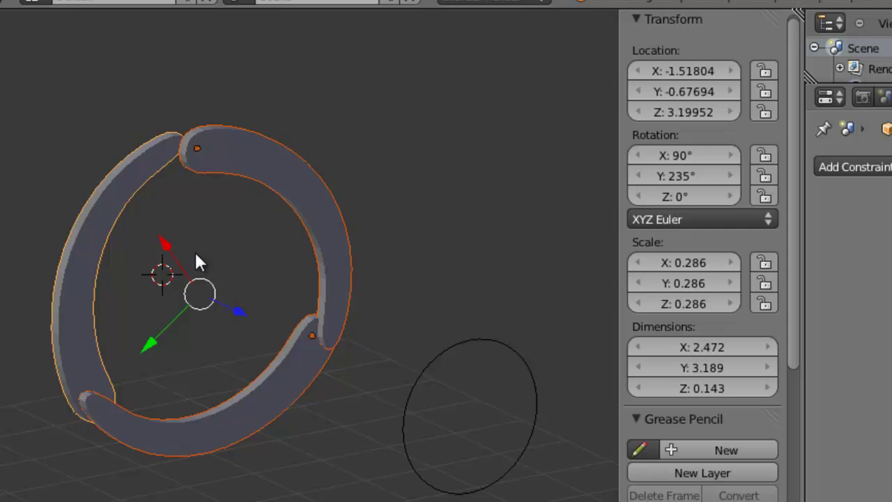
# - Try applying both rotation and scale to the three selected blades, and undo it
pyautogui.hotkey('ctrl', 'a')
pyautogui.click(180, 254)
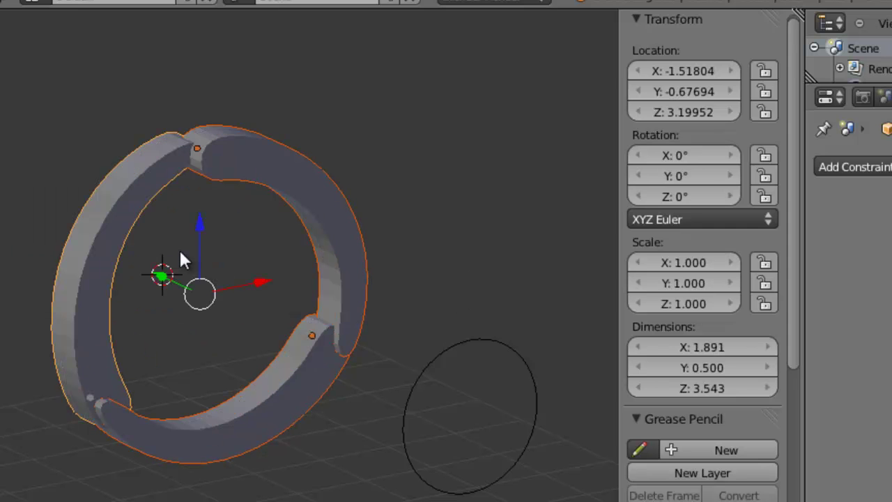
pyautogui.hotkey('ctrl', 'z')
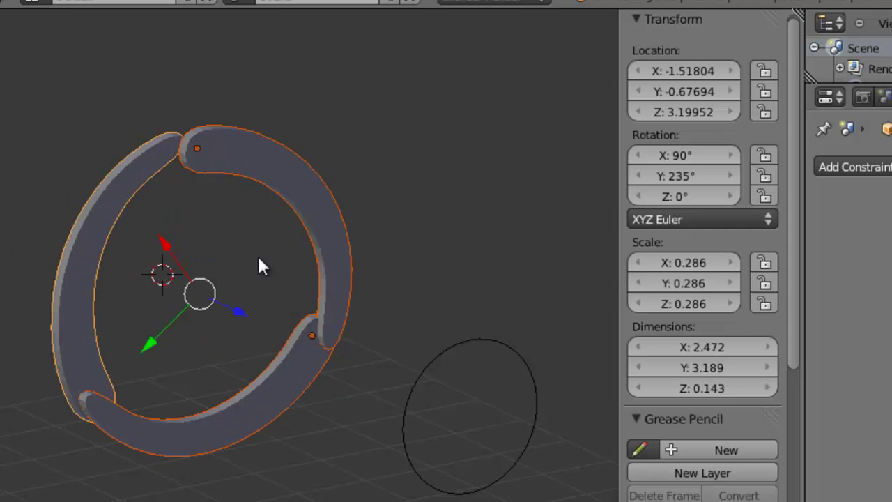
# - Apply only the rotation of the three selected blades and check each blade's rotation values
pyautogui.hotkey('ctrl', 'a')
pyautogui.click(234, 218)
pyautogui.rightClick(295, 194)
pyautogui.rightClick(302, 359)
pyautogui.rightClick(114, 264)
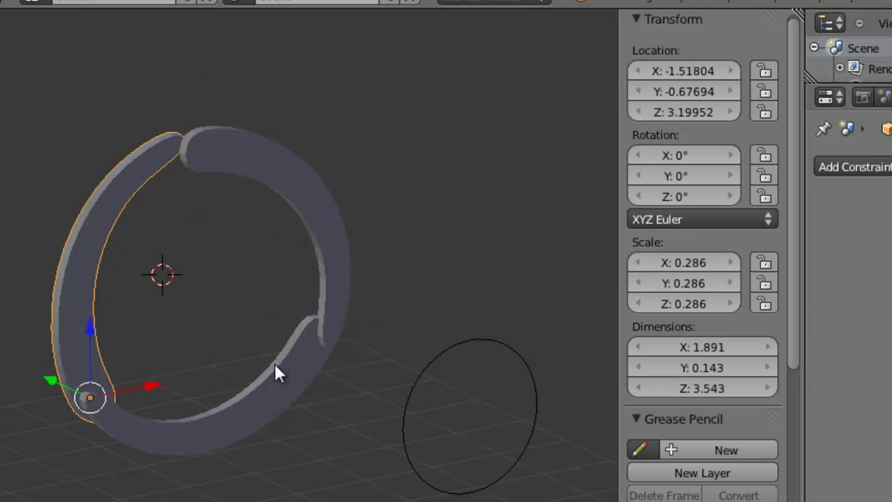
pyautogui.rightClick(280, 196)
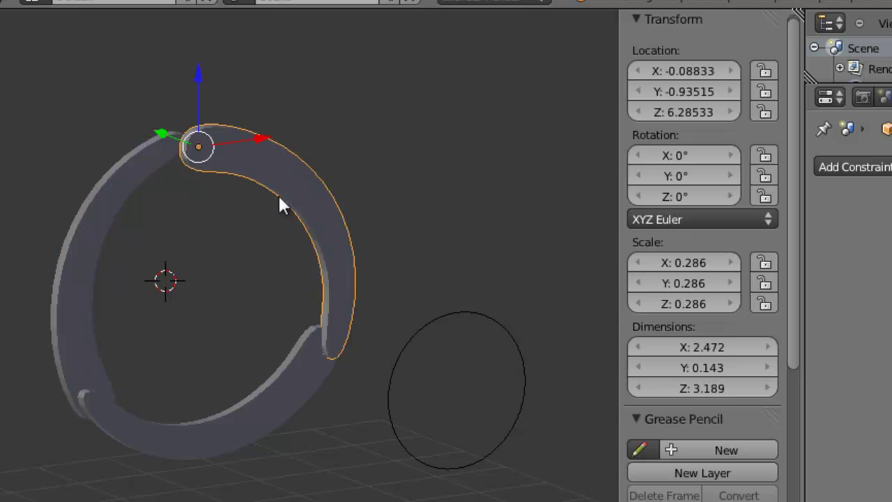
# - Give the Bezier circle in front of the blades a bevel depth of about 0.076, bevel resolution 1 and Full fill
pyautogui.press('KP_7')
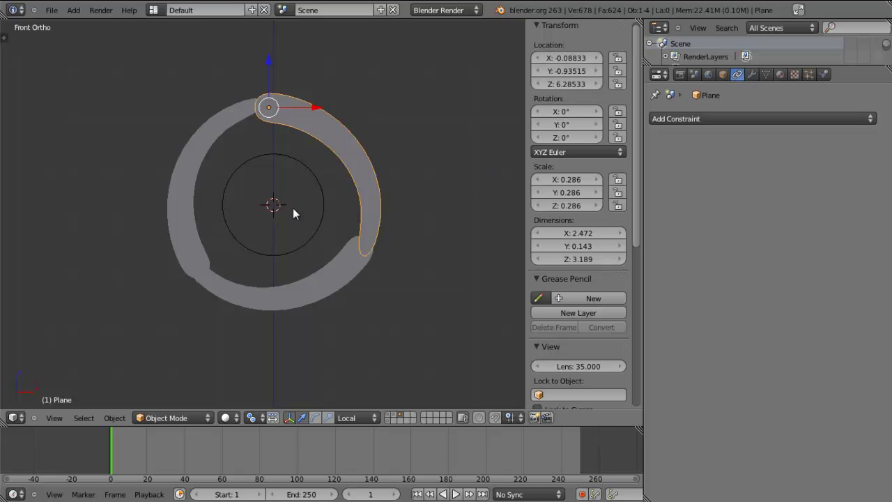
pyautogui.moveTo(304, 217); pyautogui.dragTo(260, 248, button='middle')
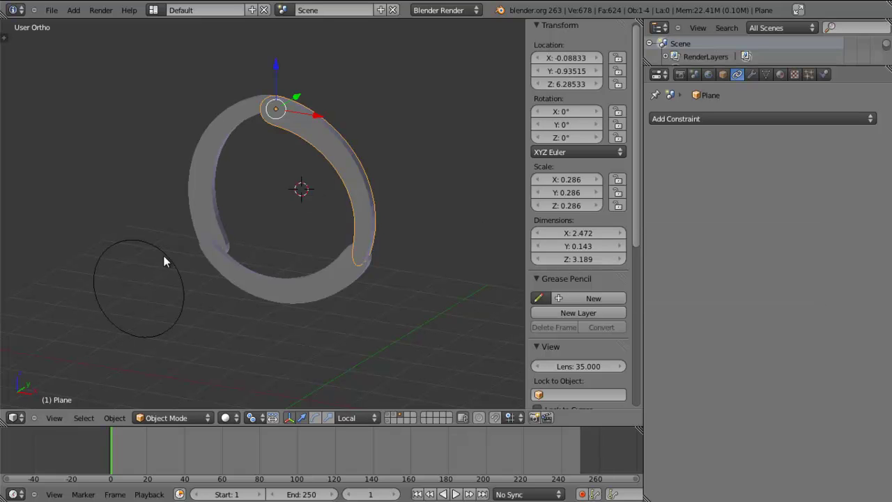
pyautogui.rightClick(186, 258)
pyautogui.moveTo(187, 258); pyautogui.dragTo(213, 269, button='middle')
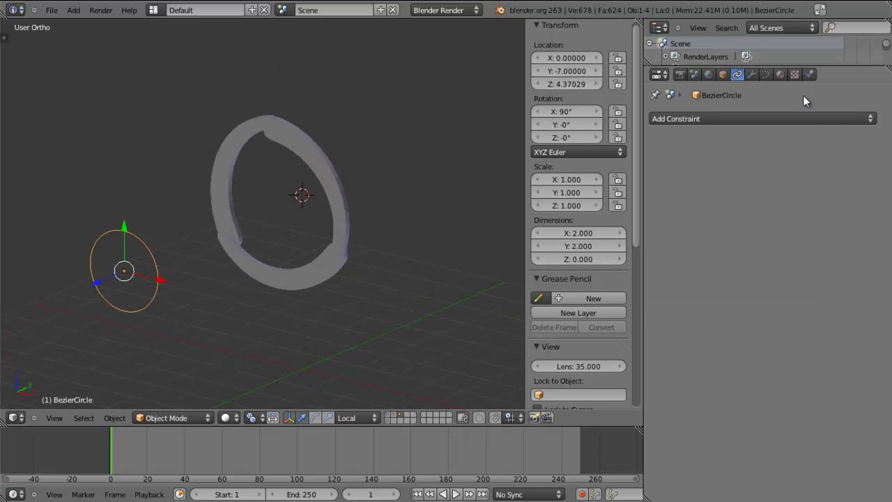
pyautogui.click(766, 75)
pyautogui.moveTo(812, 315)
pyautogui.mouseDown()
pyautogui.moveTo(839, 314)
pyautogui.moveTo(815, 311)
pyautogui.mouseUp()
pyautogui.click(871, 329)
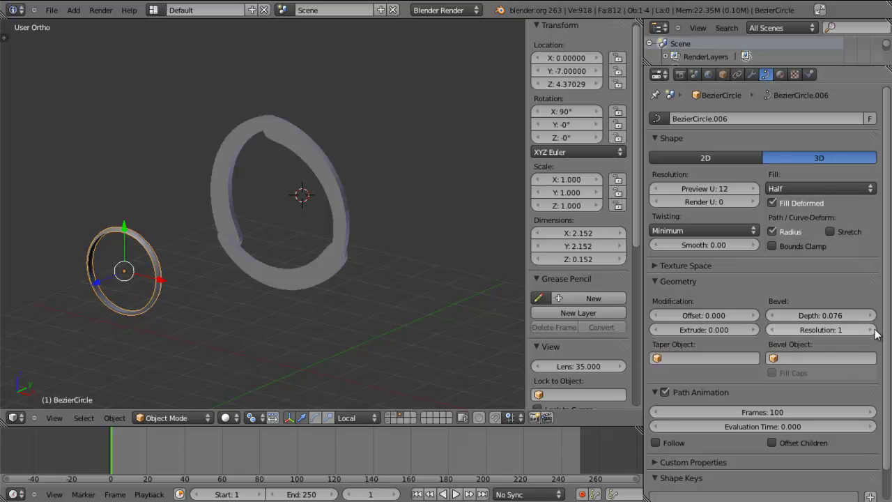
pyautogui.click(808, 188)
pyautogui.click(802, 177)
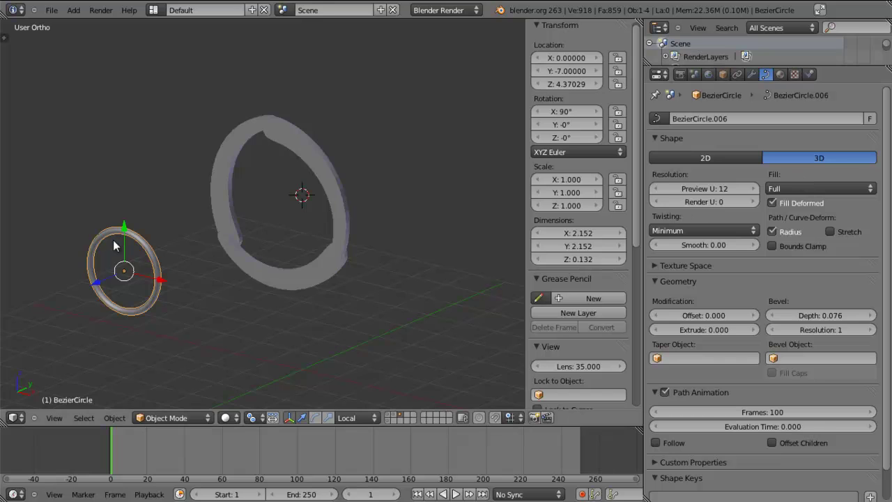
# - Set the Bezier circle's bevel depth to 0.0376
pyautogui.moveTo(246, 259); pyautogui.dragTo(418, 259, button='middle')
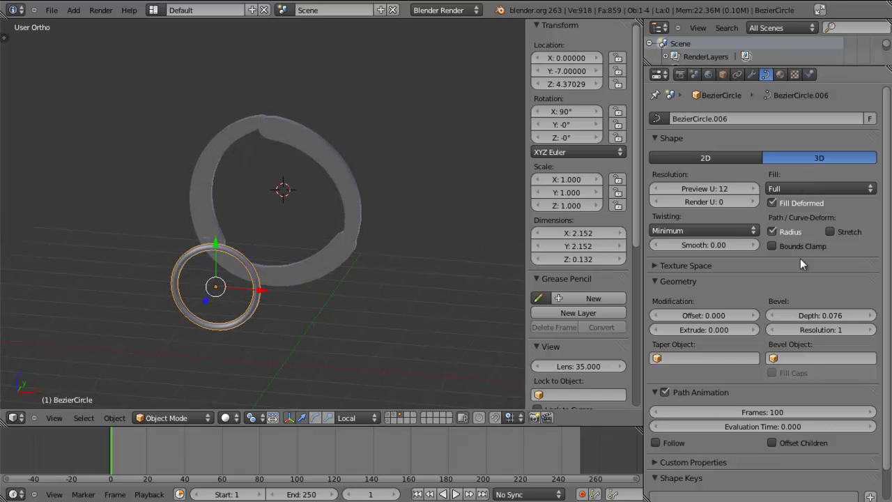
pyautogui.click(825, 314)
pyautogui.write('0.0376')
pyautogui.press('Return')
# - Add a Transformation constraint to the upper-right iris blade, targeting the circle controller
pyautogui.moveTo(382, 206); pyautogui.dragTo(424, 190, button='middle')
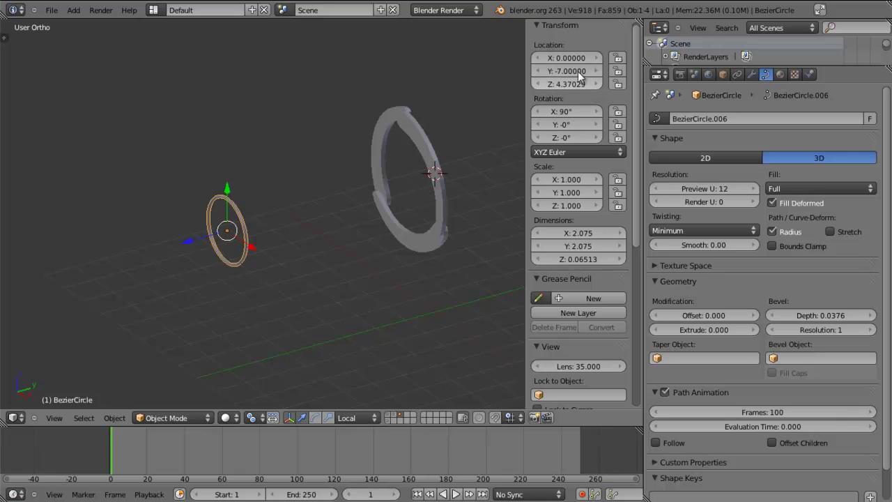
pyautogui.moveTo(355, 209); pyautogui.dragTo(307, 215, button='middle')
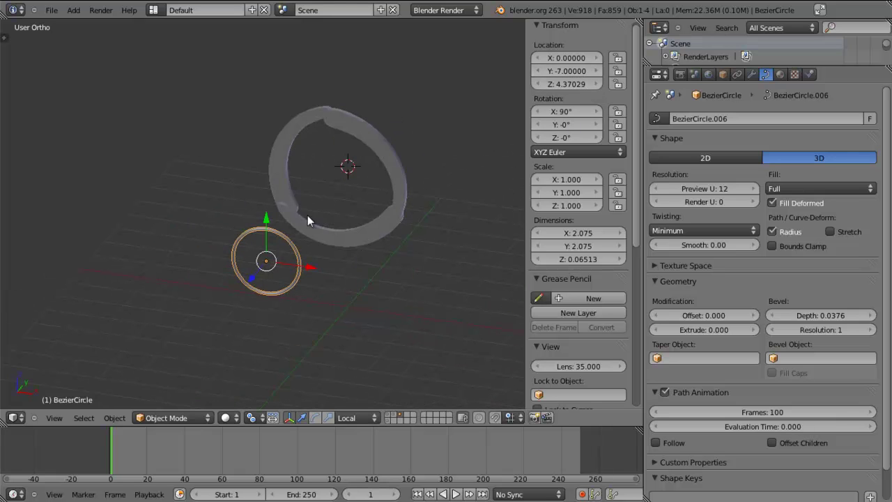
pyautogui.keyDown('shift'); pyautogui.rightClick(359, 122); pyautogui.keyUp('shift')
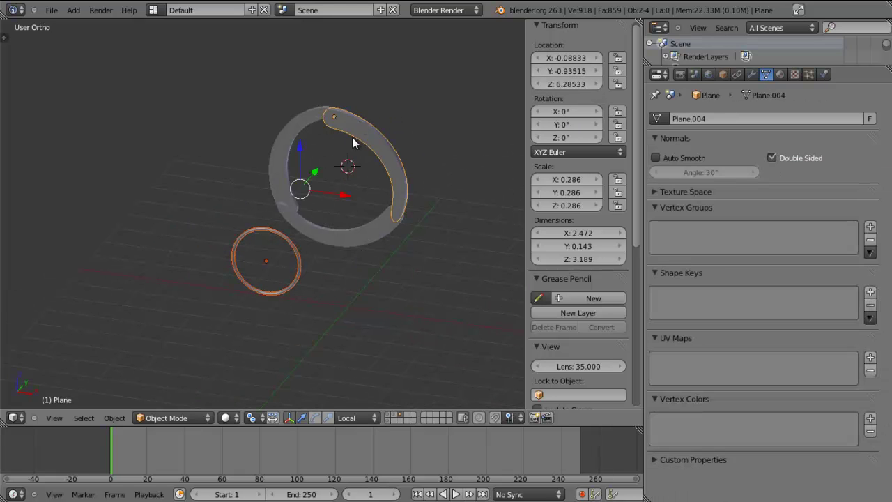
pyautogui.hotkey('shift', 'ctrl', 'c')
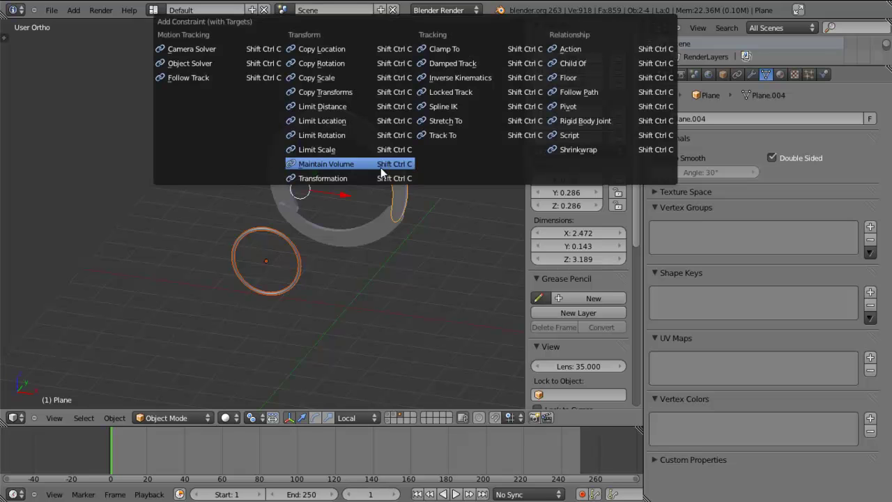
pyautogui.click(376, 176)
pyautogui.moveTo(375, 177); pyautogui.dragTo(512, 292, button='middle')
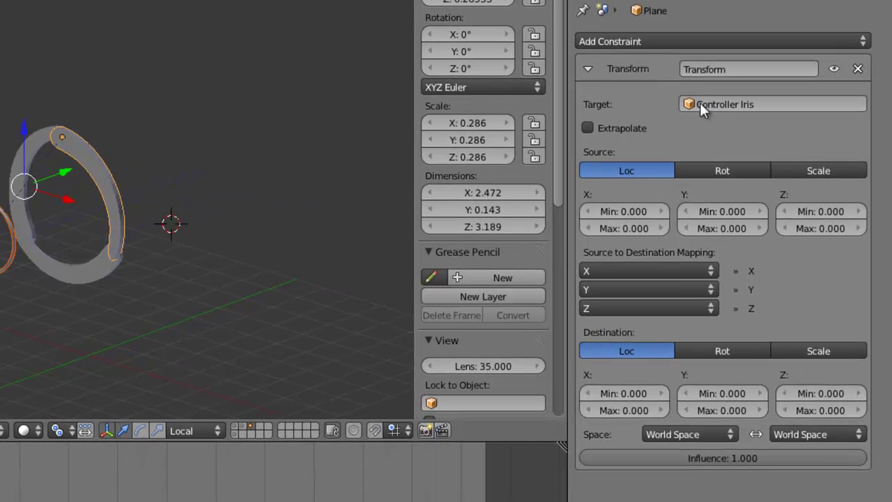
# - Set both the source and destination spaces of the upper-right blade's Transformation constraint to Local Space
pyautogui.rightClick(3, 197)
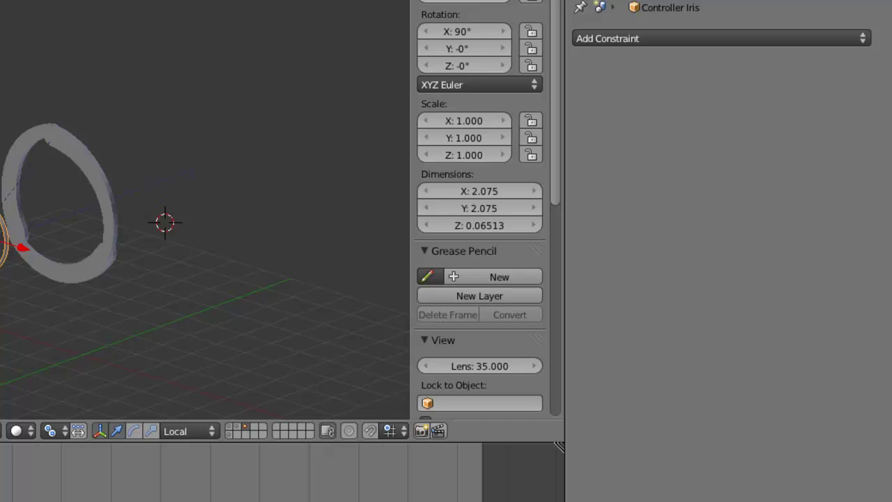
pyautogui.rightClick(92, 173)
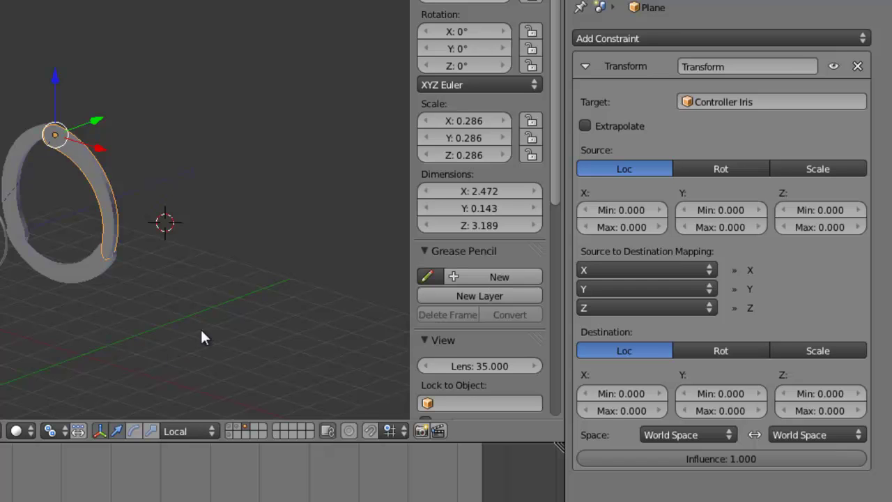
pyautogui.click(673, 433)
pyautogui.click(684, 400)
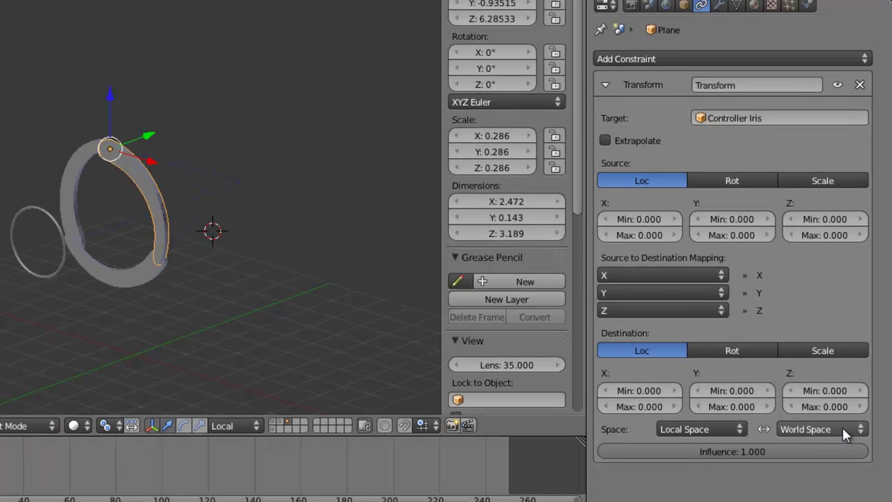
pyautogui.click(815, 434)
pyautogui.click(829, 408)
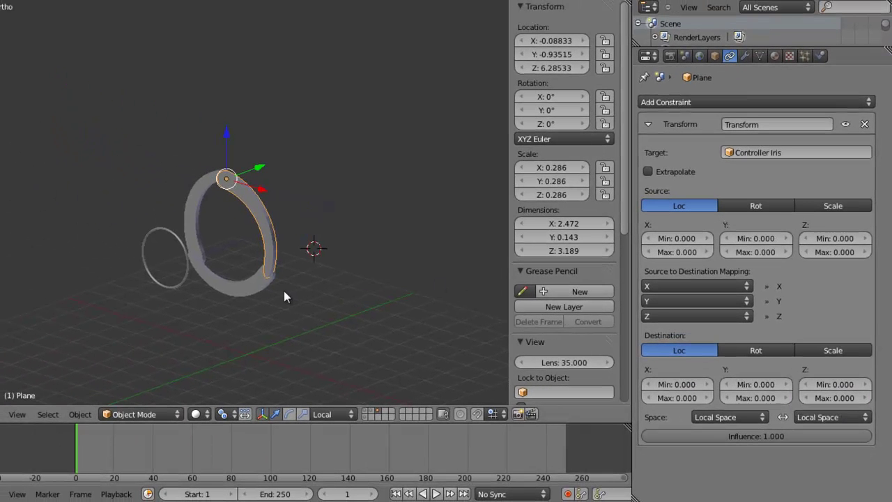
# - Switch the transform orientation to Global with the constrained blade selected
pyautogui.moveTo(283, 291); pyautogui.dragTo(269, 300, button='middle')
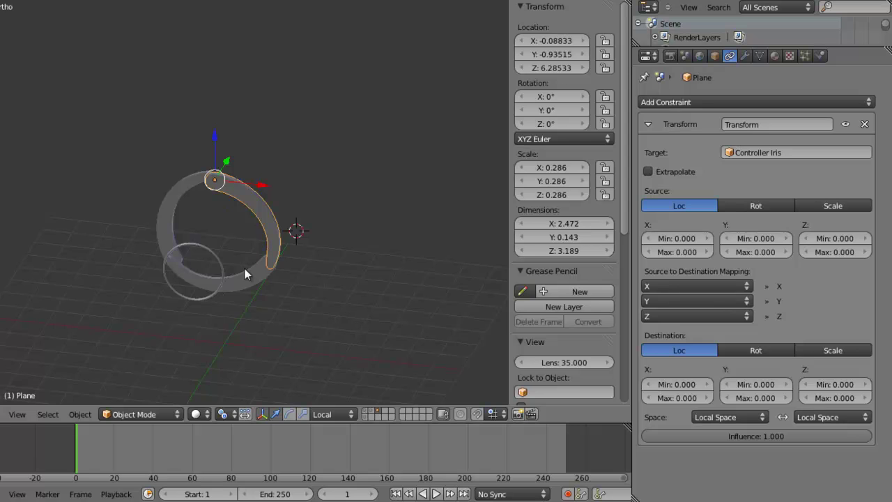
pyautogui.moveTo(296, 280); pyautogui.dragTo(148, 287, button='middle')
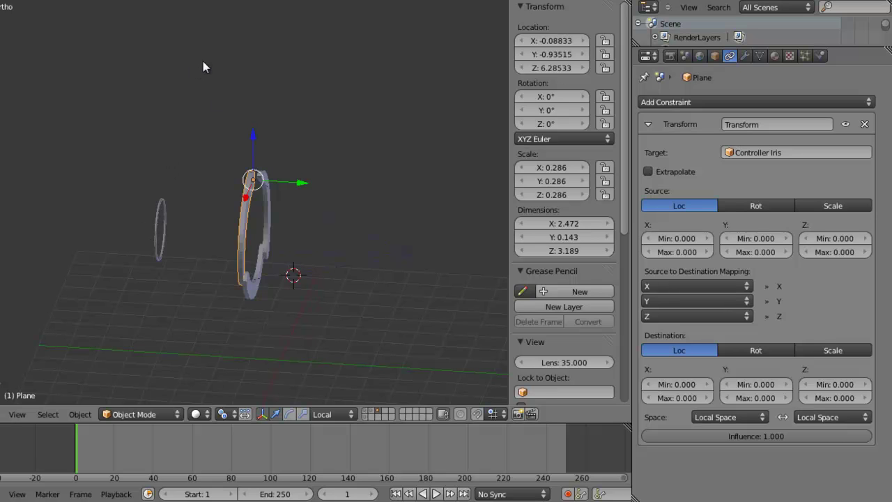
pyautogui.moveTo(293, 272); pyautogui.dragTo(293, 419, button='middle')
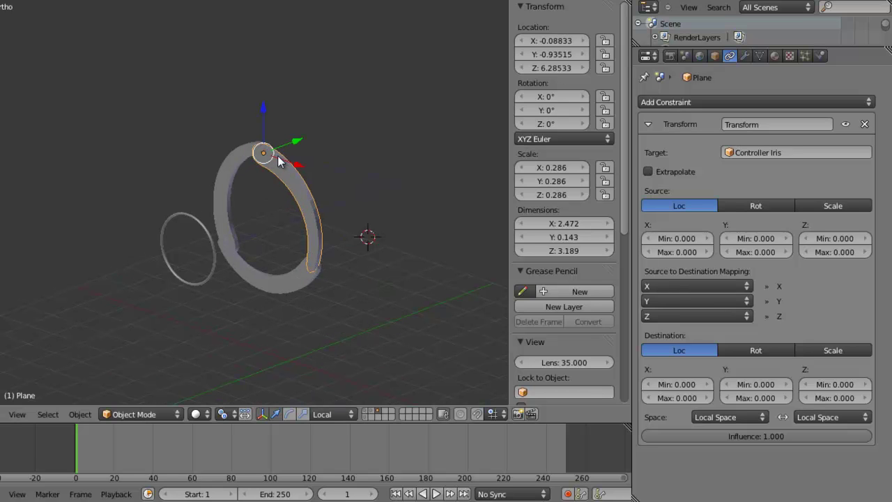
pyautogui.click(333, 414)
pyautogui.click(336, 408)
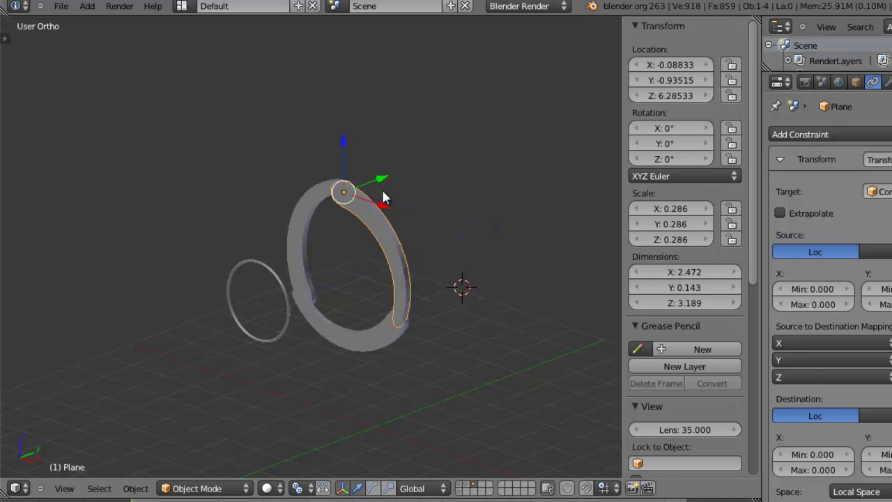
# - Select the Controller Iris circle and compare its axes in Local and Global orientation
pyautogui.rightClick(262, 271)
pyautogui.moveTo(335, 306); pyautogui.dragTo(342, 299, button='middle')
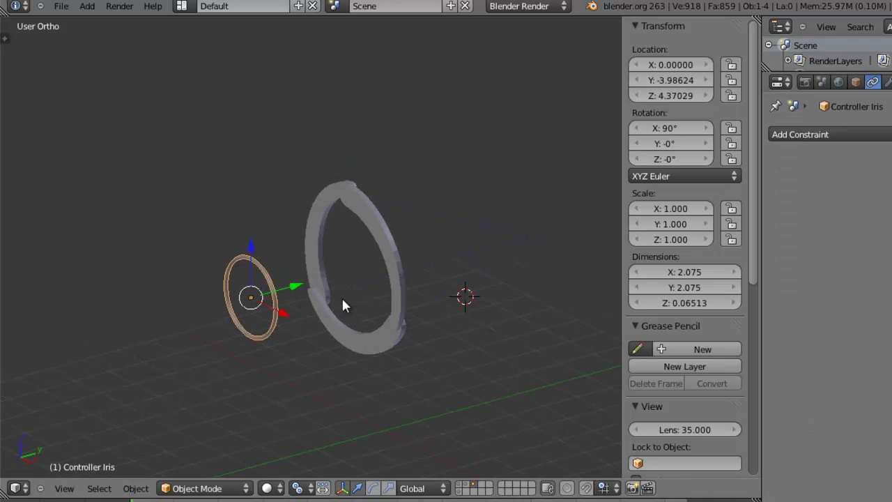
pyautogui.click(429, 489)
pyautogui.click(441, 458)
pyautogui.click(421, 488)
pyautogui.click(418, 472)
# - Apply the rotation and scale of the Controller Iris circle and switch the transform orientation to Local
pyautogui.hotkey('ctrl', 'a')
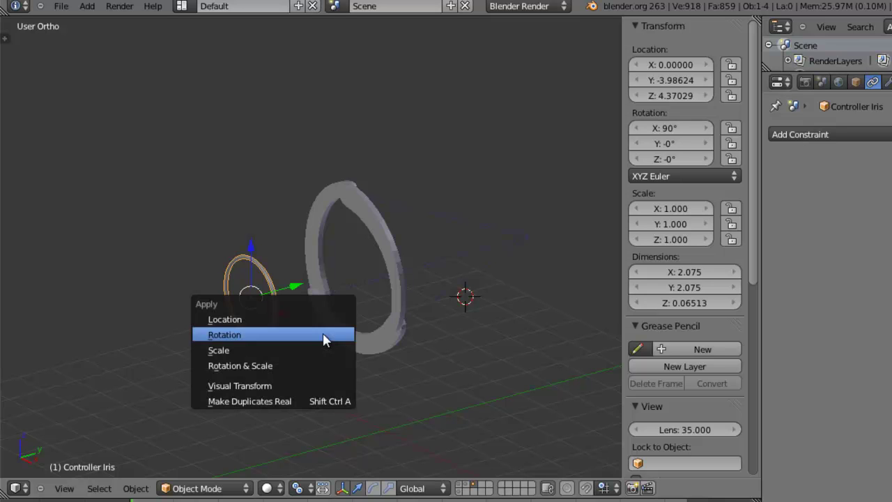
pyautogui.click(290, 366)
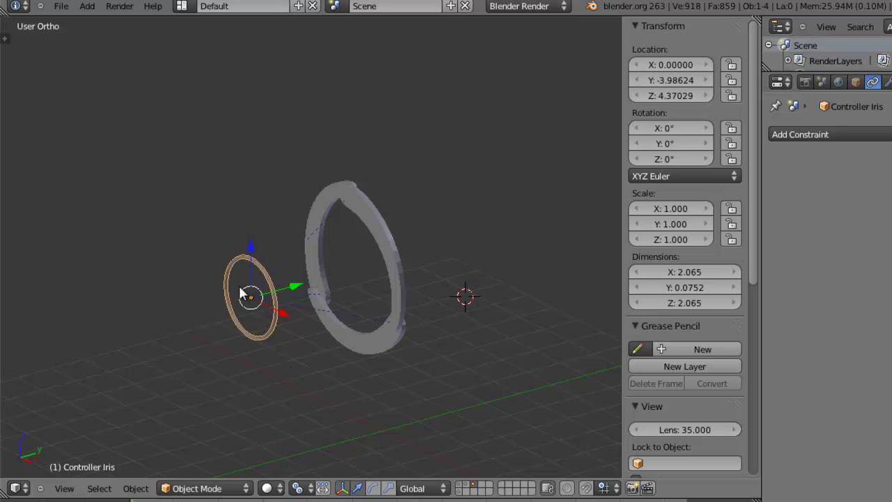
pyautogui.click(420, 488)
pyautogui.click(439, 456)
pyautogui.click(431, 486)
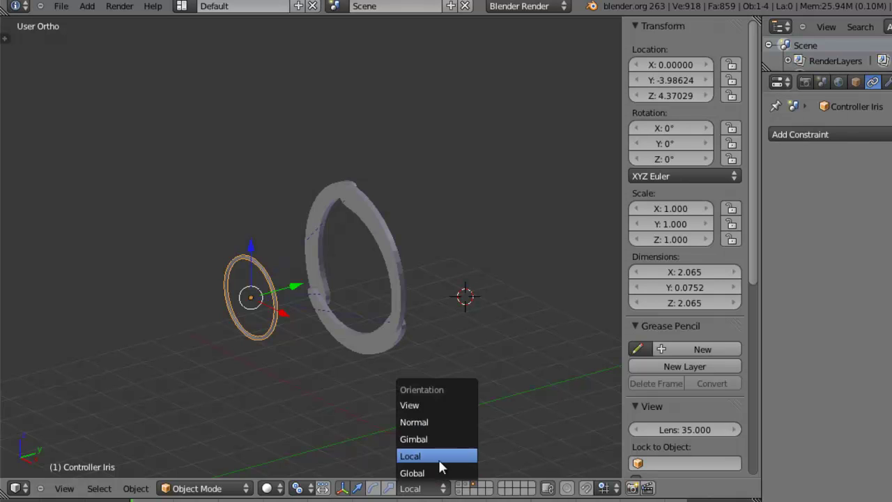
pyautogui.click(439, 457)
pyautogui.moveTo(364, 377); pyautogui.dragTo(348, 388, button='middle')
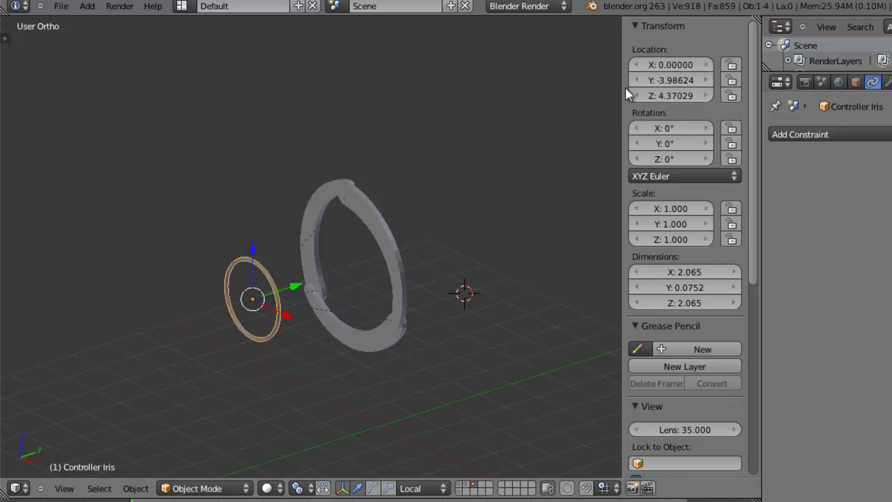
# - Set the Y location of the Controller Iris circle to -5
pyautogui.moveTo(329, 296); pyautogui.dragTo(275, 305, button='middle')
pyautogui.click(669, 81)
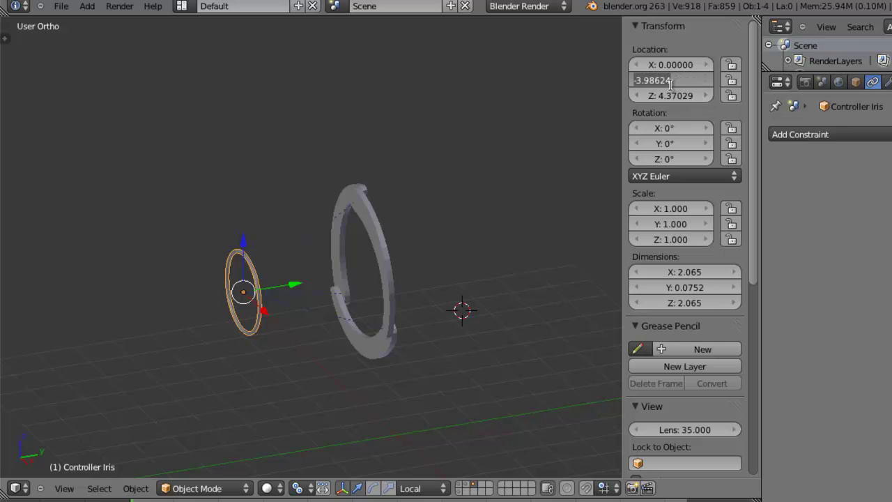
pyautogui.write('-5')
pyautogui.press('Return')
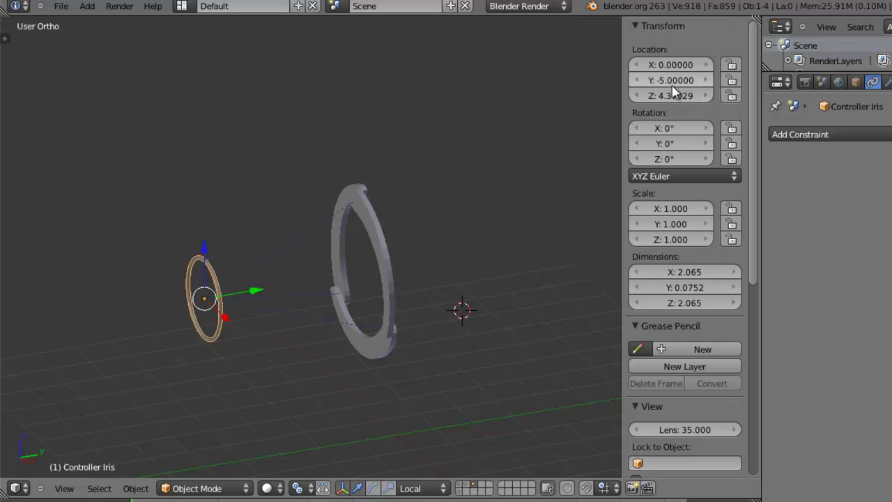
pyautogui.moveTo(255, 316); pyautogui.dragTo(283, 302, button='middle')
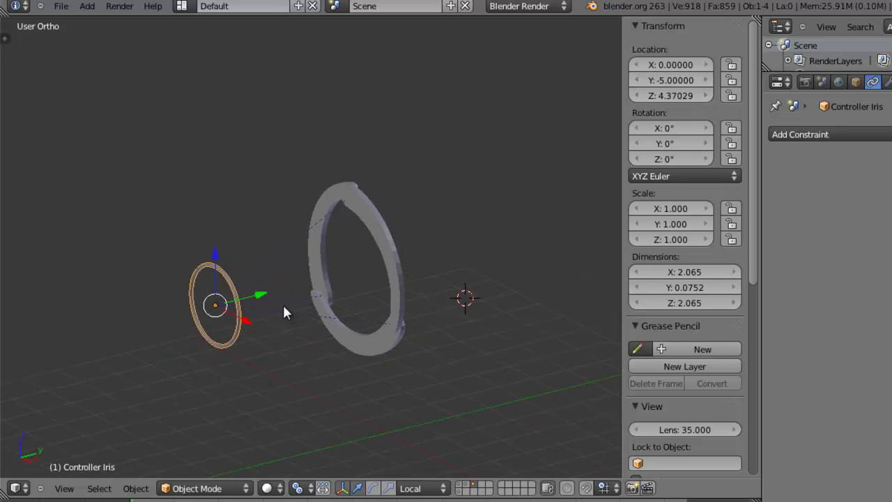
# - Try sliding the controller circle along its local Y axis away from the iris, cancelling each move
pyautogui.press('g')
pyautogui.press('y')
pyautogui.press('y')
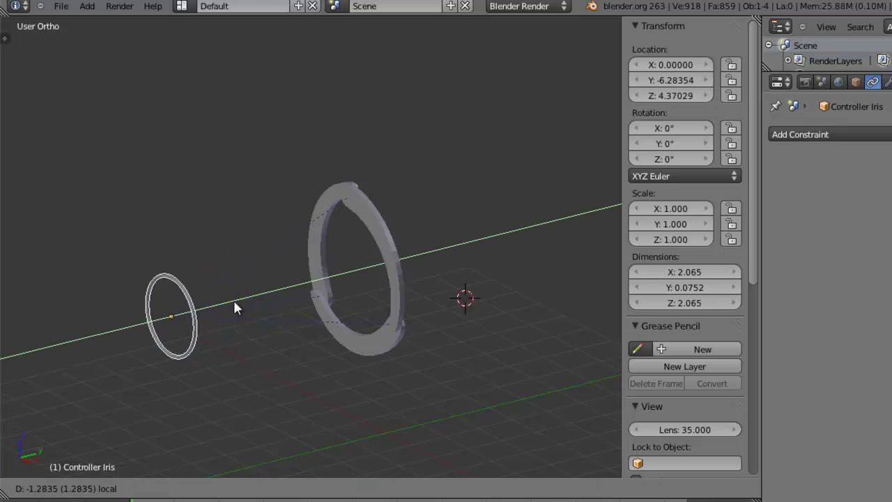
pyautogui.rightClick(251, 298)
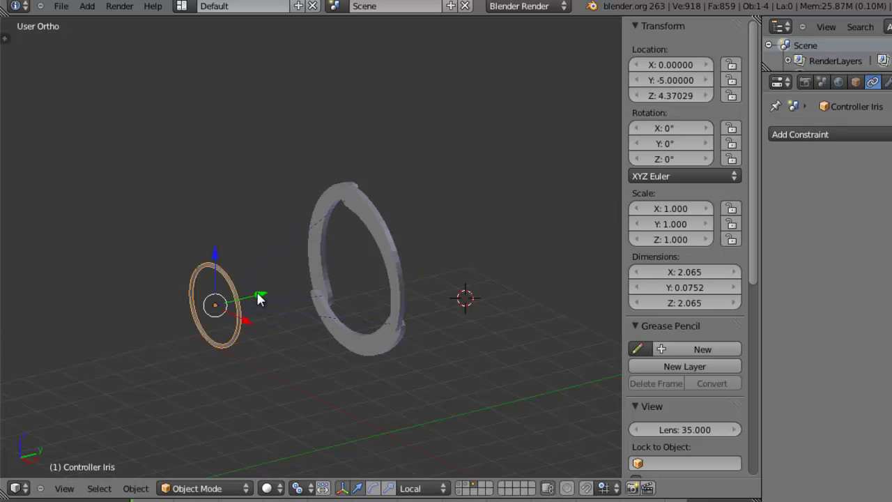
pyautogui.press('g')
pyautogui.press('y')
pyautogui.press('y')
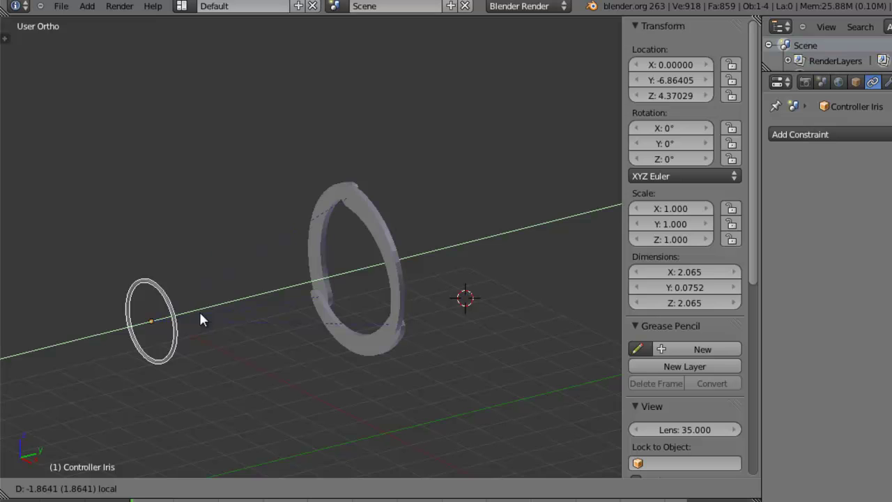
pyautogui.rightClick(199, 309)
pyautogui.moveTo(281, 292); pyautogui.dragTo(321, 308, button='middle')
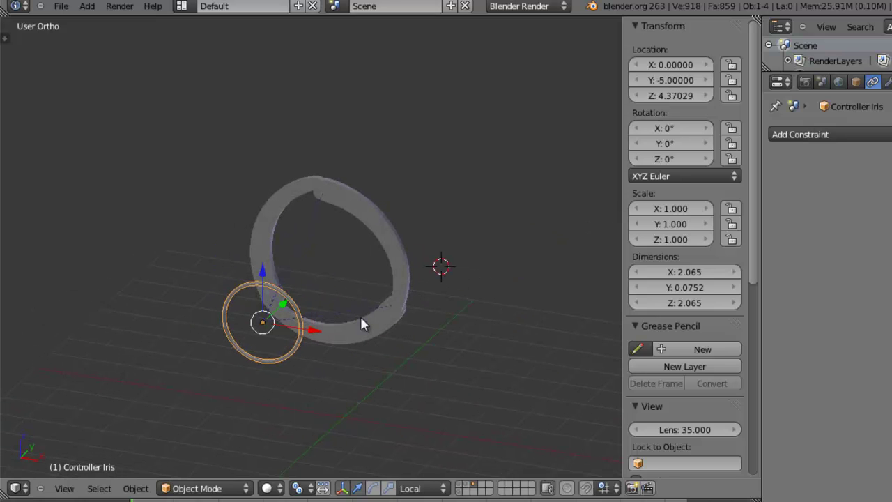
# - Try moving the controller circle along Y towards the iris blades, and undo the move
pyautogui.rightClick(338, 207)
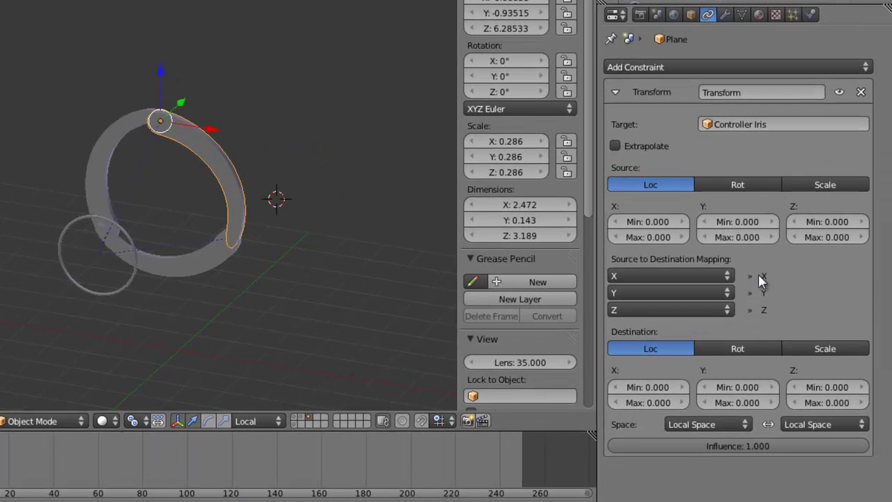
pyautogui.rightClick(144, 245)
pyautogui.moveTo(275, 261); pyautogui.dragTo(223, 269, button='middle')
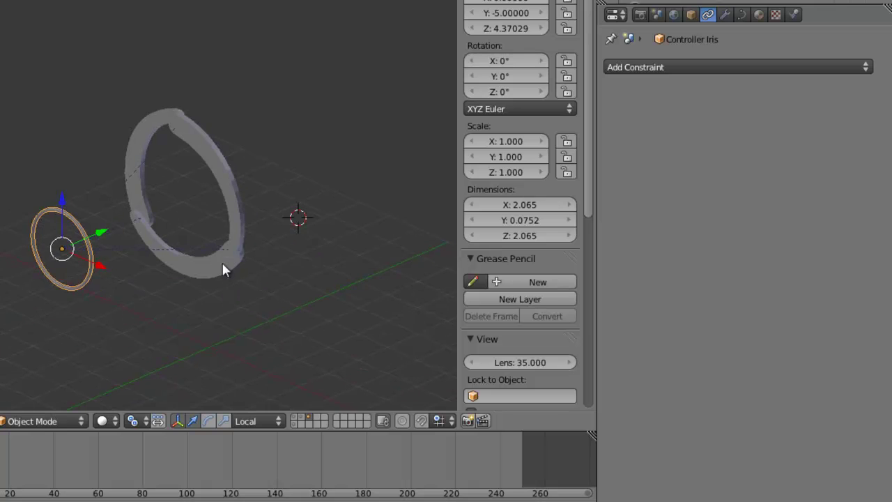
pyautogui.press('g')
pyautogui.press('y')
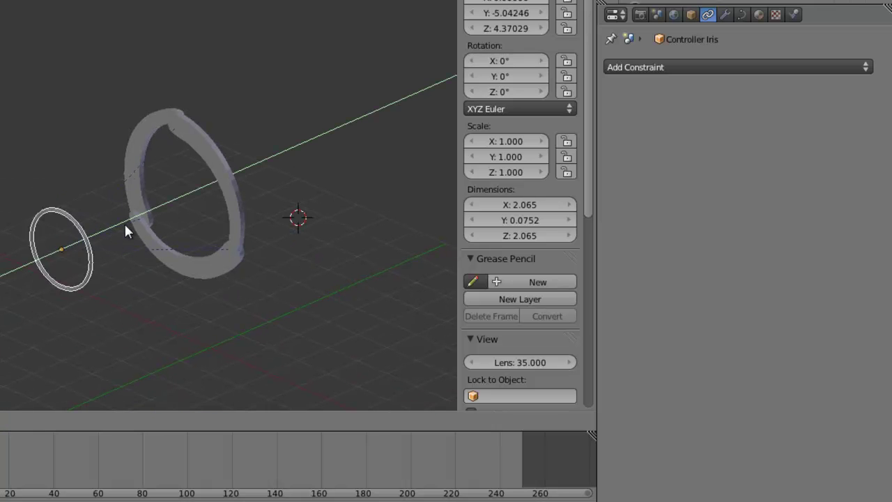
pyautogui.click(117, 239)
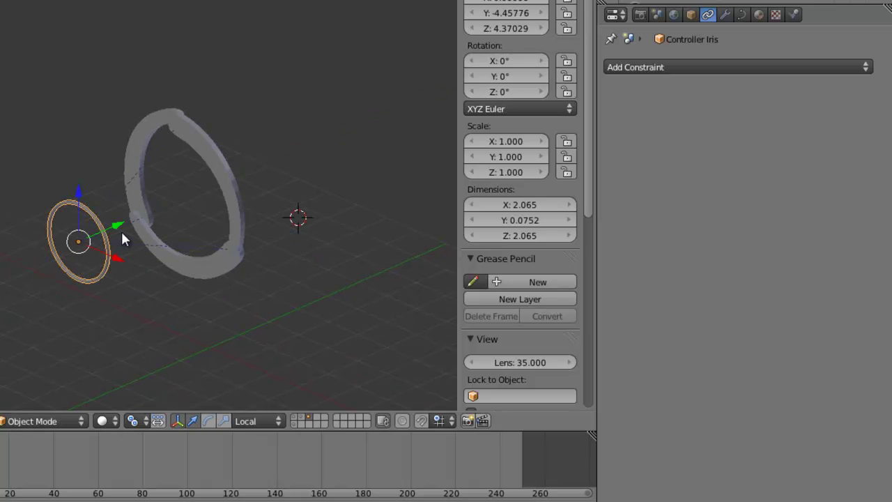
pyautogui.hotkey('ctrl', 'z')
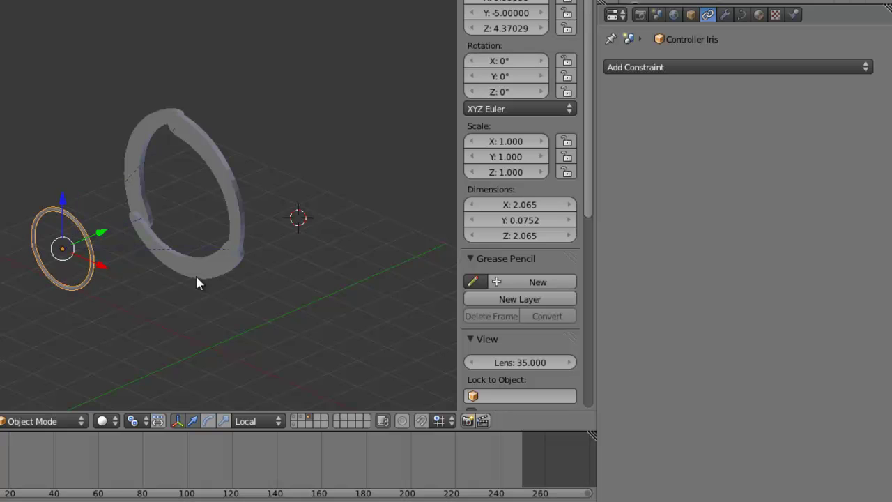
pyautogui.moveTo(196, 276); pyautogui.dragTo(226, 266, button='middle')
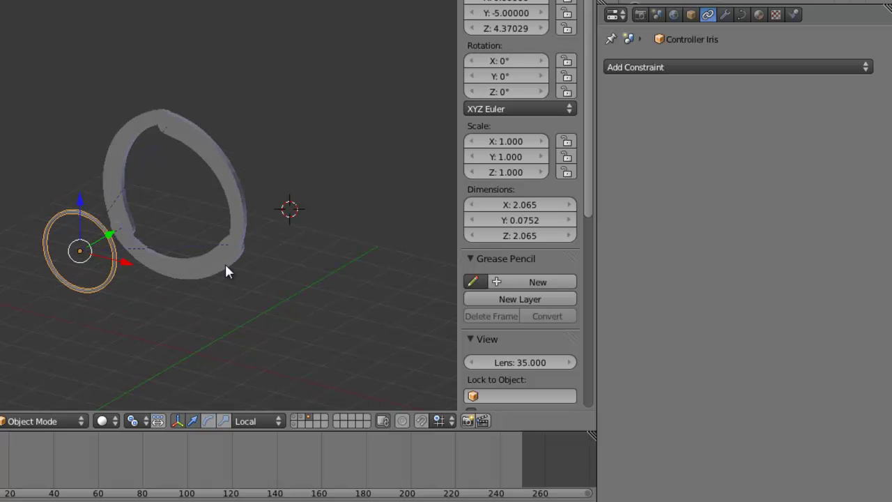
# - Select the upper-right blade, switch to the rotate manipulator and test its swing about the local Y axis, cancelling the rotation
pyautogui.rightClick(221, 168)
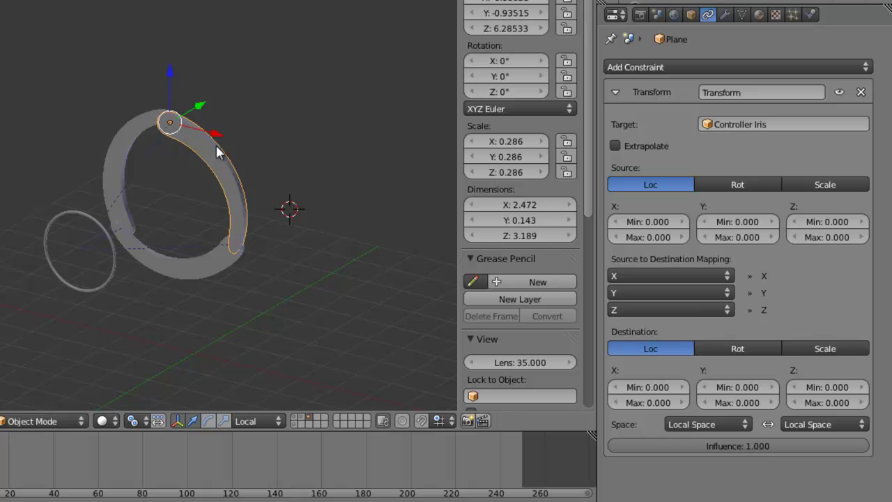
pyautogui.click(208, 421)
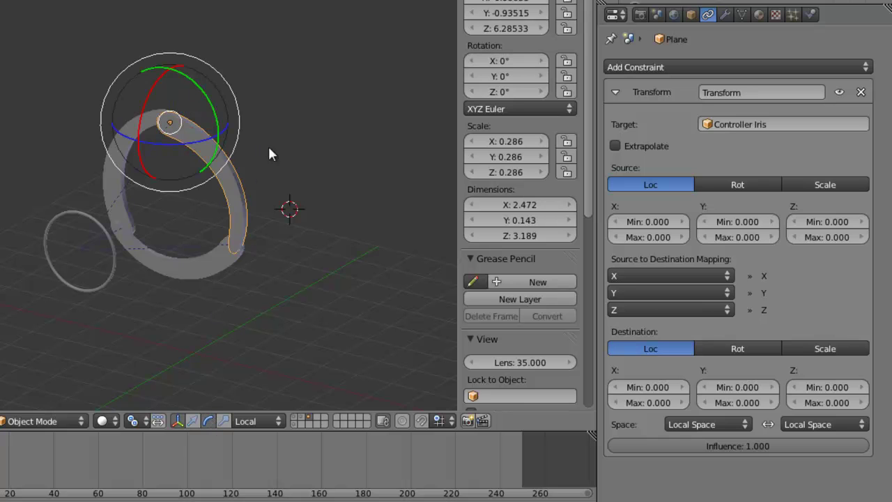
pyautogui.moveTo(202, 96); pyautogui.dragTo(250, 103)
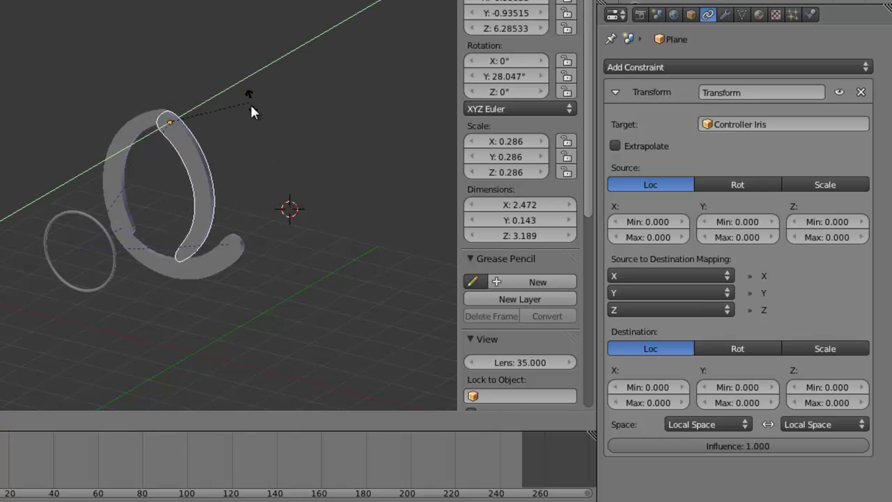
pyautogui.press('Escape')
pyautogui.moveTo(265, 184); pyautogui.dragTo(286, 192, button='middle')
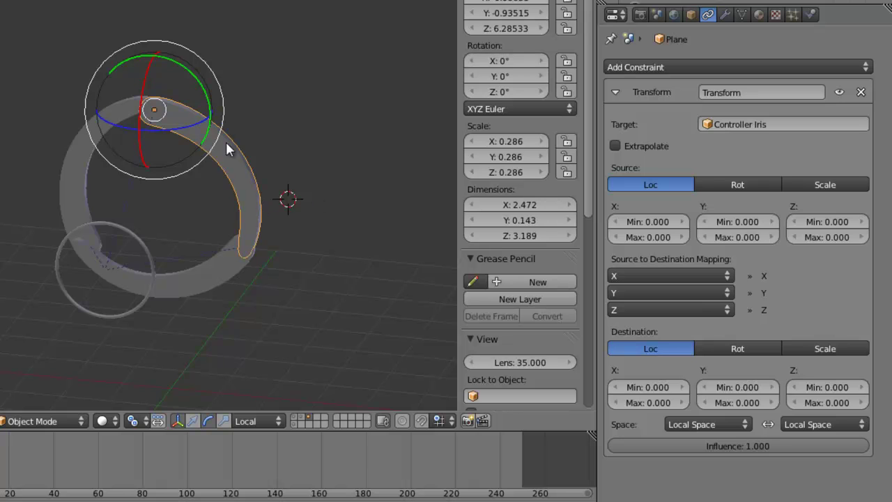
pyautogui.moveTo(204, 87); pyautogui.dragTo(229, 146)
pyautogui.press('Escape')
# - In front view, trial-rotate the upper-right blade about Y across the iris opening to find its closing angle, and cancel
pyautogui.press('KP_1')
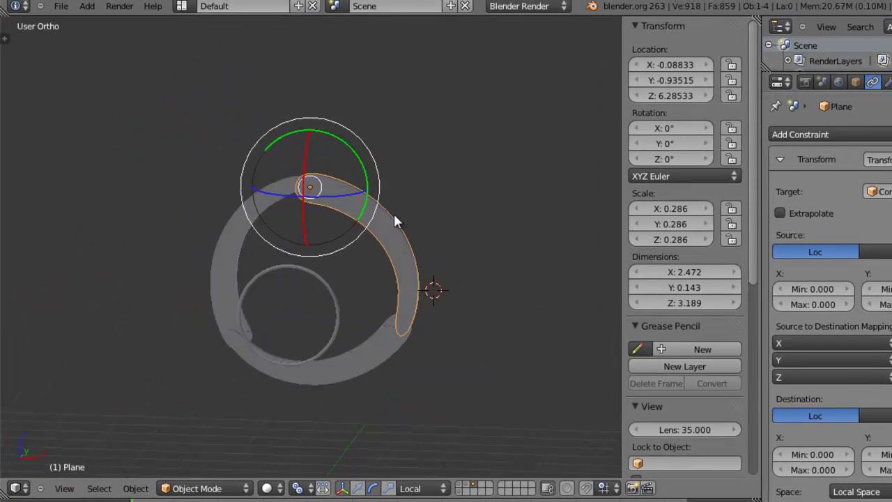
pyautogui.scroll(3, 387, 336)
pyautogui.keyDown('shift'); pyautogui.moveTo(353, 372); pyautogui.dragTo(433, 339, button='middle'); pyautogui.keyUp('shift')
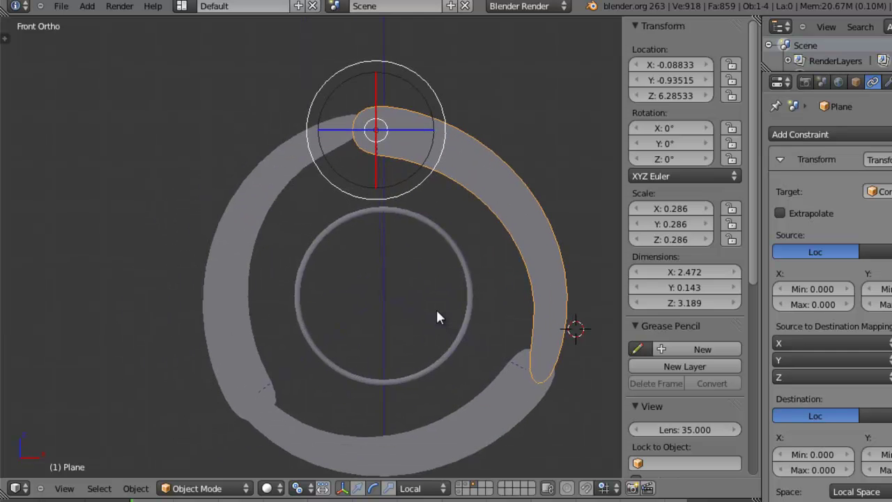
pyautogui.moveTo(421, 80); pyautogui.dragTo(483, 119)
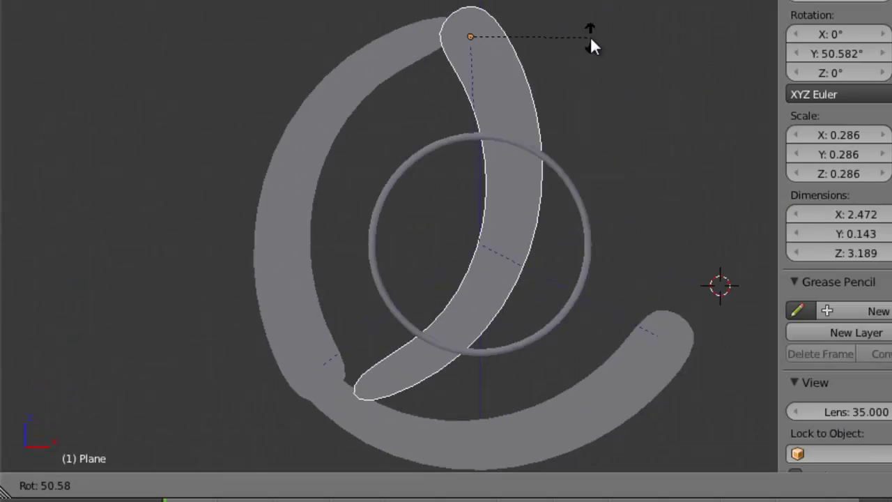
pyautogui.rightClick(484, 122)
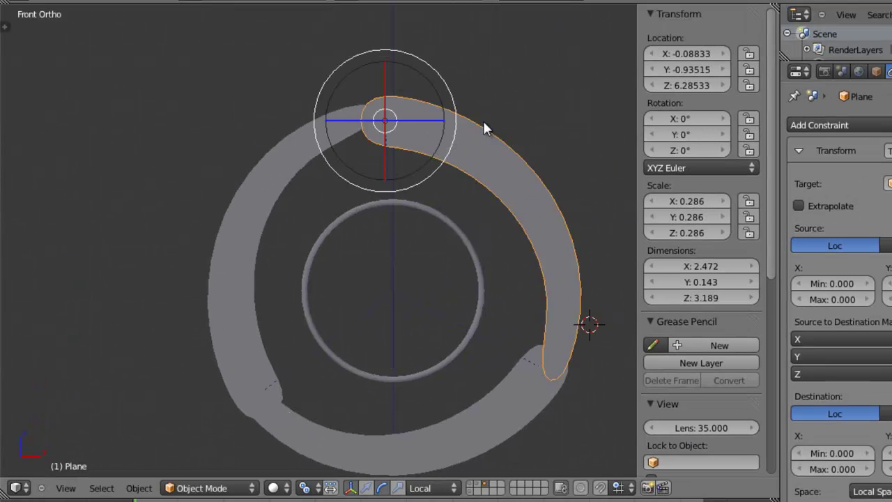
# - Set the destination of the upper-right blade's Transformation constraint to rotation
pyautogui.scroll(-3, 609, 280)
pyautogui.moveTo(593, 285); pyautogui.dragTo(455, 319, button='middle')
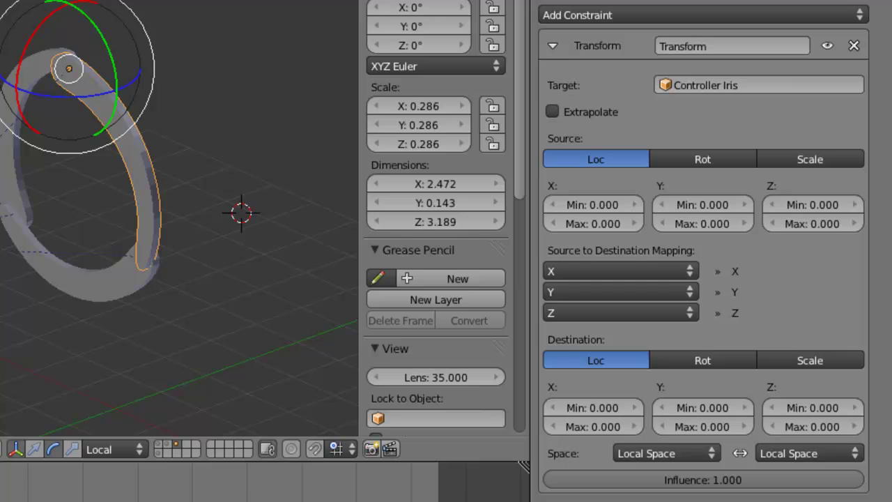
pyautogui.rightClick(0, 246)
pyautogui.rightClick(102, 113)
pyautogui.click(726, 363)
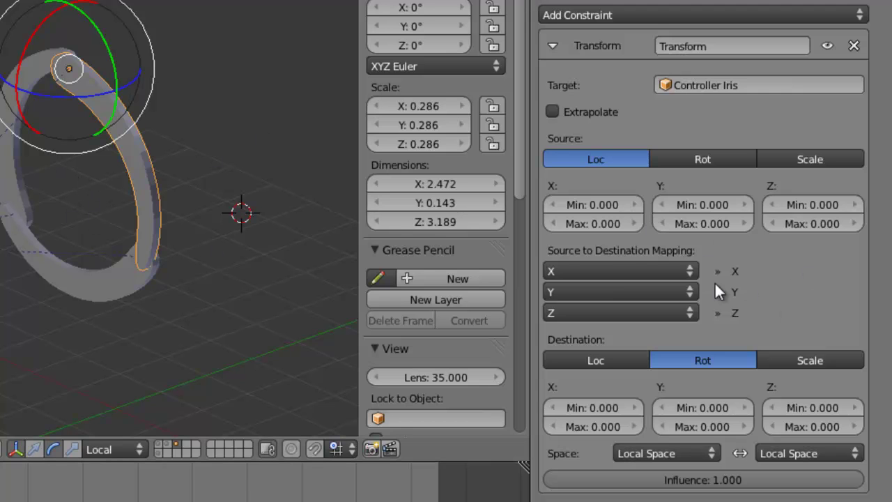
# - Set the constraint's source Y location range to a minimum of -5 and a maximum of -7
pyautogui.click(698, 202)
pyautogui.write('5')
pyautogui.press('Tab')
pyautogui.write('-7')
pyautogui.press('Return')
# - Set the minimum destination Y rotation of the blade's constraint to 50
pyautogui.click(698, 403)
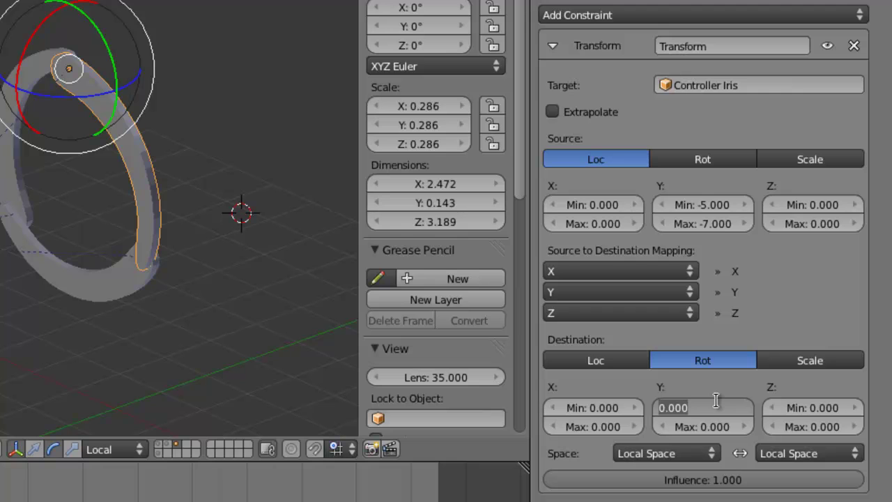
pyautogui.write('50')
pyautogui.press('Return')
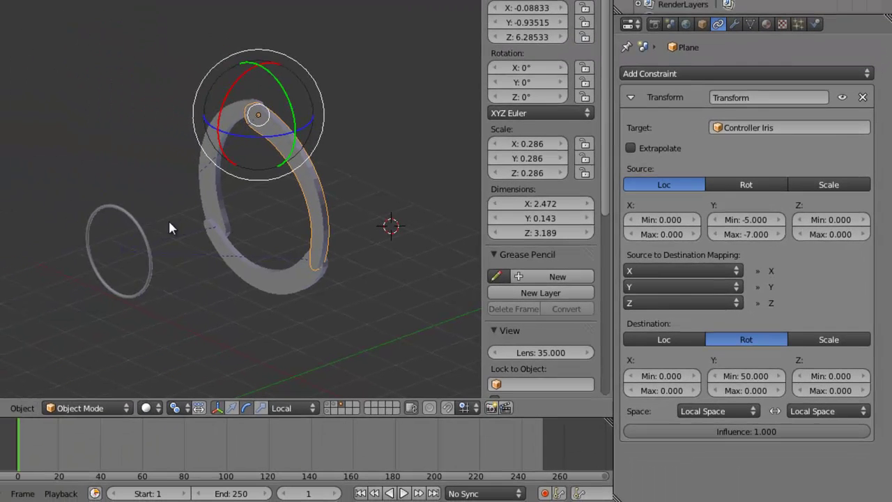
# - Select the Controller Iris circle and switch to the translate manipulator
pyautogui.rightClick(146, 238)
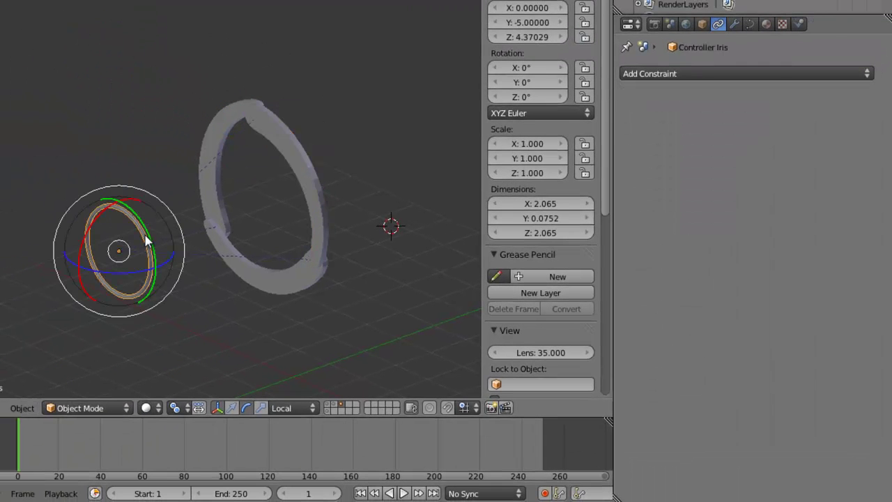
pyautogui.click(233, 407)
pyautogui.moveTo(151, 228)
pyautogui.mouseDown()
pyautogui.moveTo(90, 253)
pyautogui.moveTo(189, 229)
pyautogui.moveTo(141, 226)
pyautogui.moveTo(153, 223)
pyautogui.moveTo(115, 246)
pyautogui.moveTo(159, 223)
pyautogui.mouseUp()
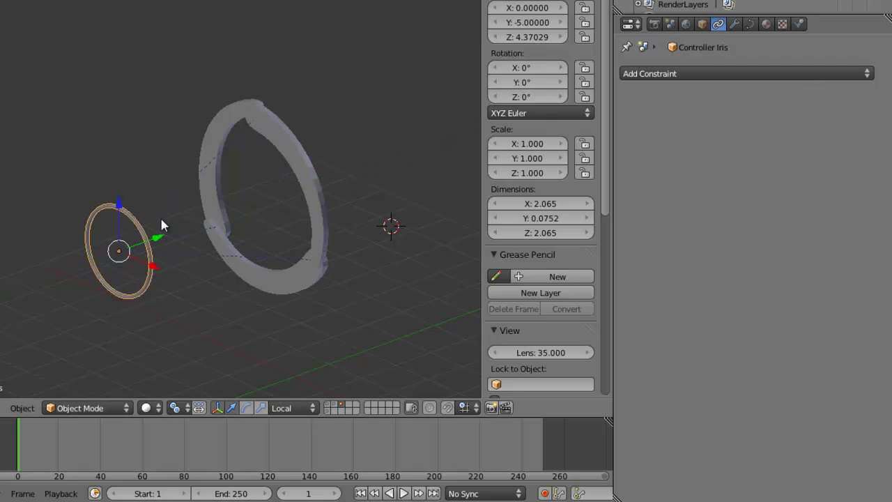
# - Test the blade's constraint by moving the controller circle along Y, cancel the move and reselect the upper-right blade
pyautogui.rightClick(310, 156)
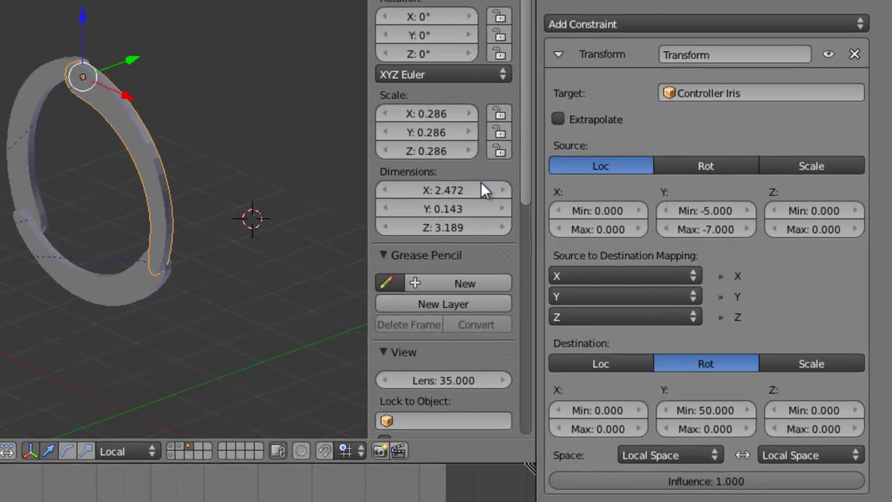
pyautogui.press('g')
pyautogui.press('y')
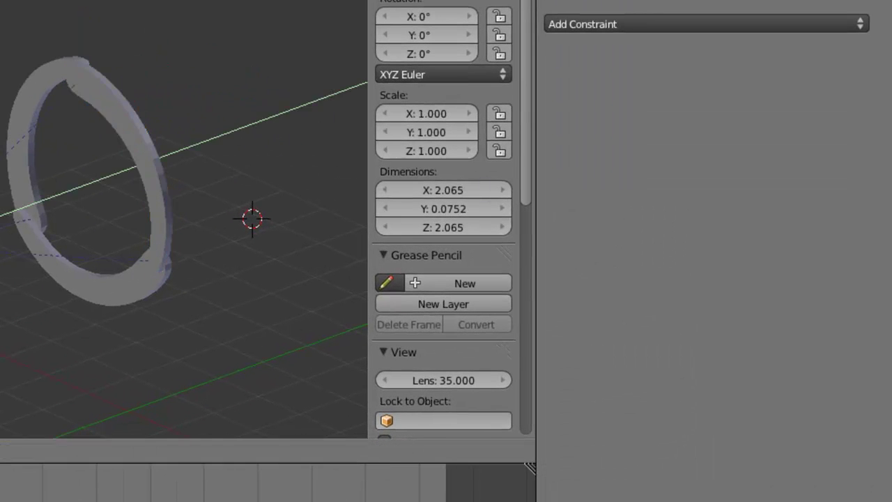
pyautogui.press('Escape')
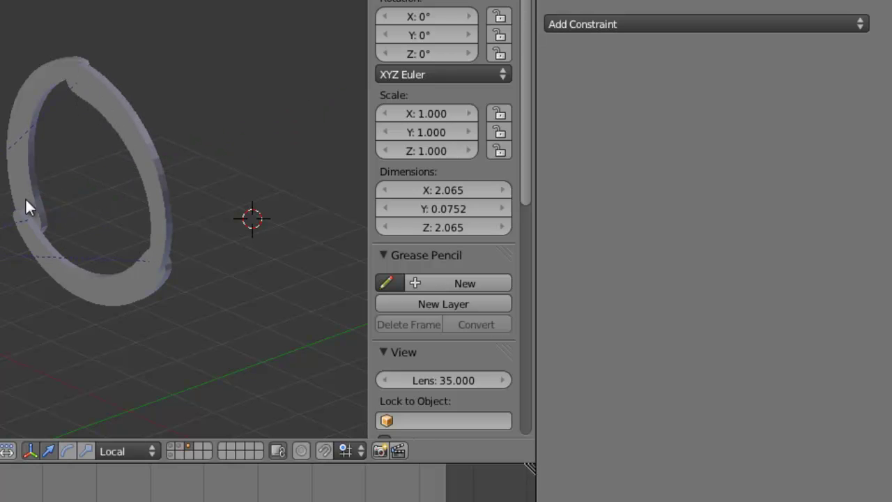
pyautogui.rightClick(145, 148)
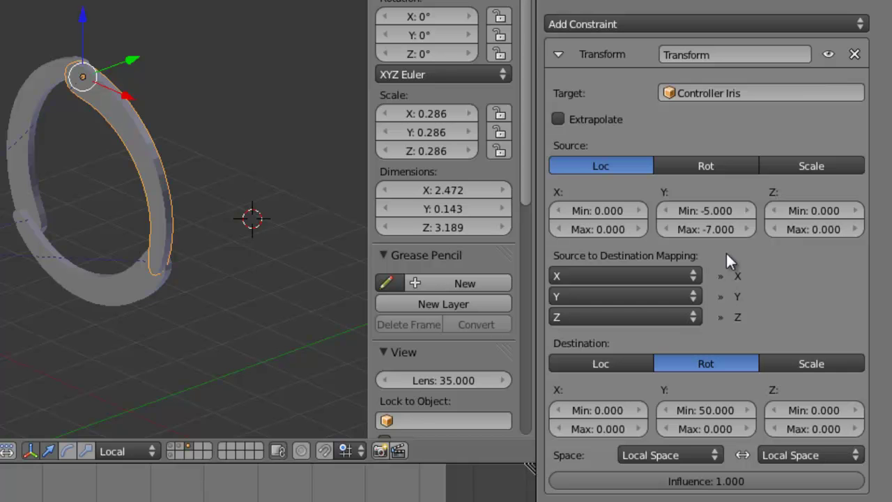
# - Correct the constraint's source Y location range to a minimum of -7 and a maximum of -5, and test it with the controller circle
pyautogui.click(702, 208)
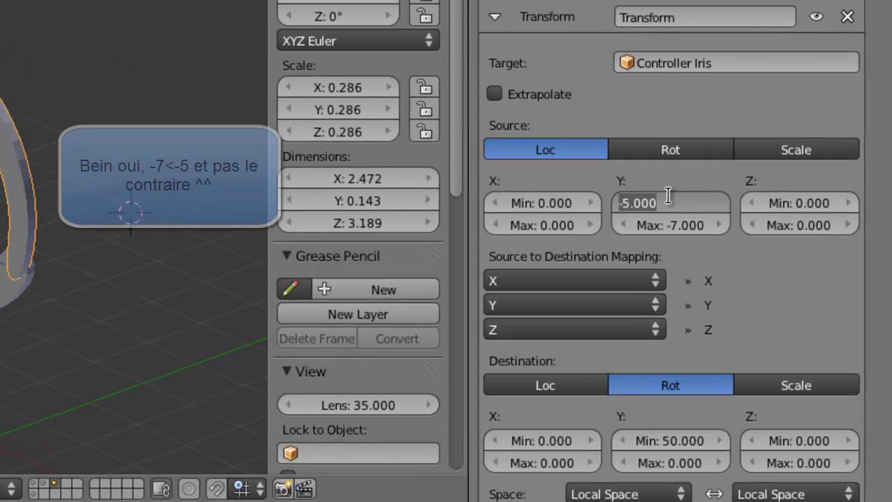
pyautogui.press('BackSpace')
pyautogui.write('-7')
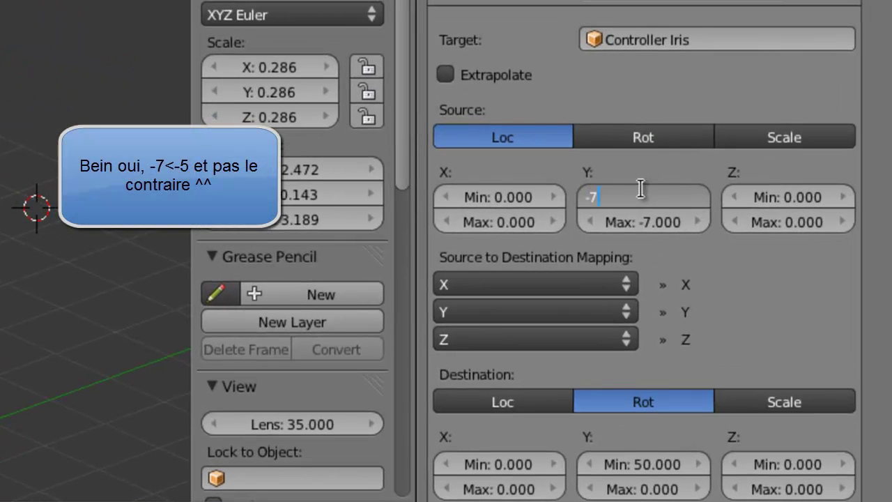
pyautogui.press('Tab')
pyautogui.write('-5')
pyautogui.press('Return')
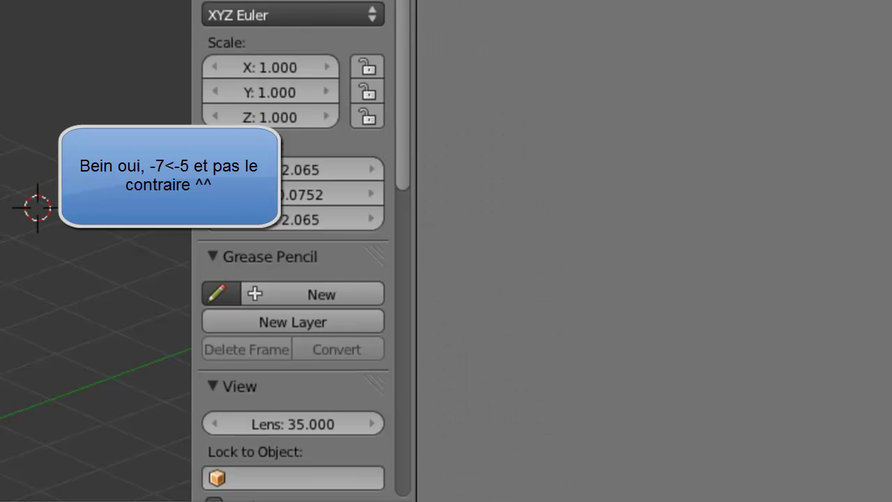
pyautogui.moveTo(174, 240); pyautogui.dragTo(137, 257)
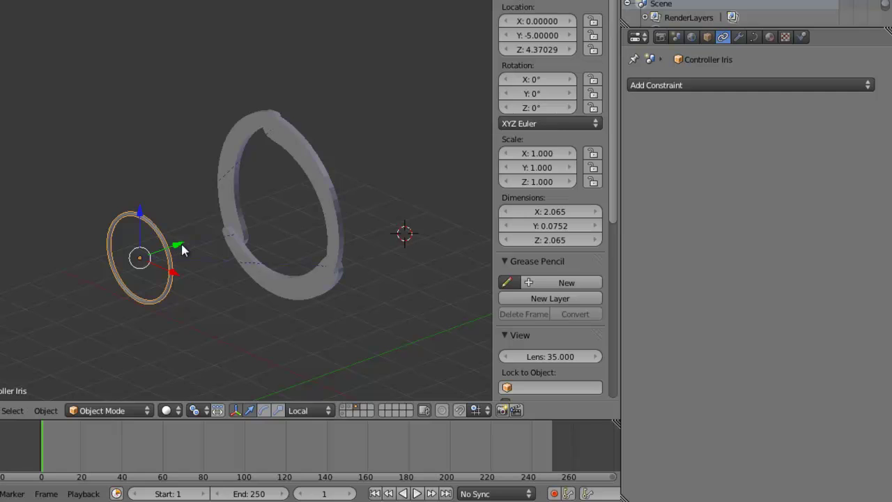
pyautogui.moveTo(181, 244)
pyautogui.mouseDown()
pyautogui.moveTo(110, 274)
pyautogui.moveTo(167, 245)
pyautogui.mouseUp()
# - Set the upper-right blade's destination Y rotation range to a minimum of 0 and a maximum of 50
pyautogui.rightClick(311, 165)
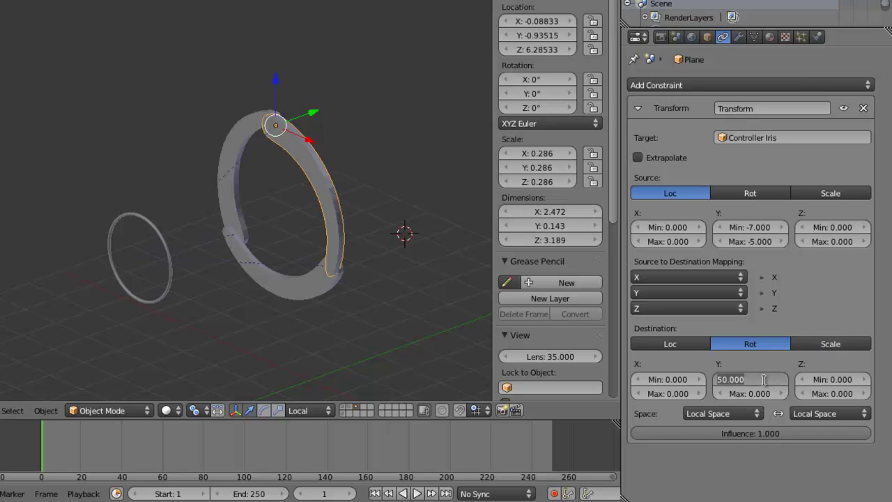
pyautogui.write('0')
pyautogui.press('Tab')
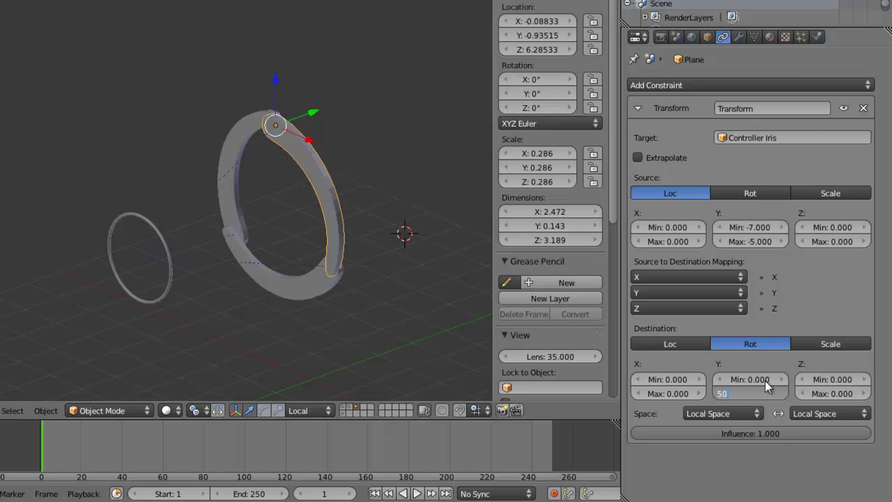
pyautogui.write('50')
pyautogui.press('Return')
# - Test the new rotation range by moving the Controller Iris circle back and forth along Y
pyautogui.rightClick(172, 248)
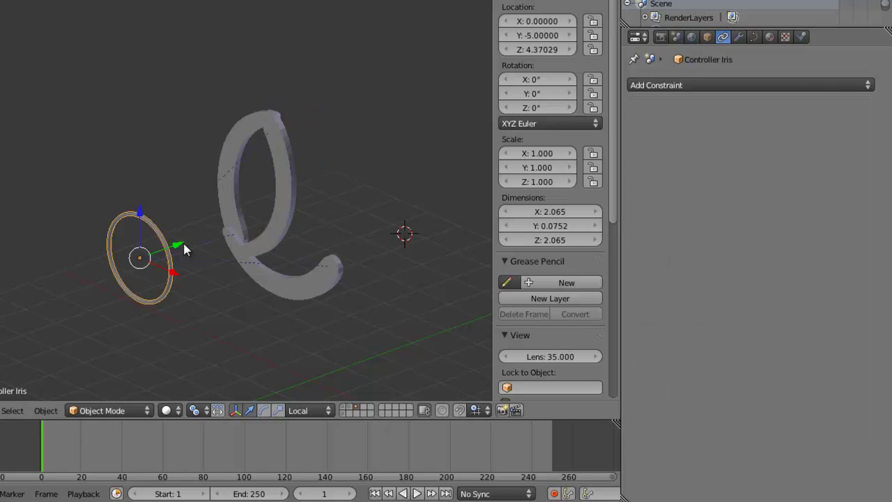
pyautogui.press('g')
pyautogui.press('y')
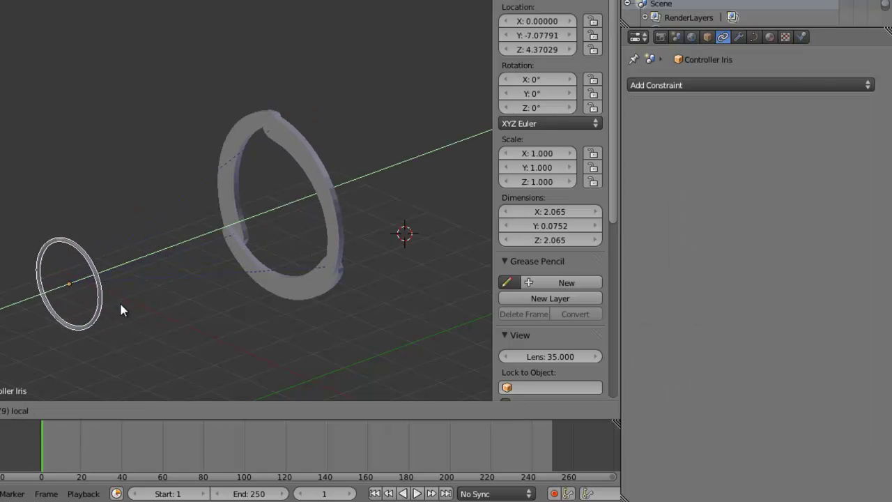
pyautogui.click(215, 249)
# - Reselect the constrained blade, test its rotation again by moving the controller circle along Y, and cancel the move
pyautogui.rightClick(298, 204)
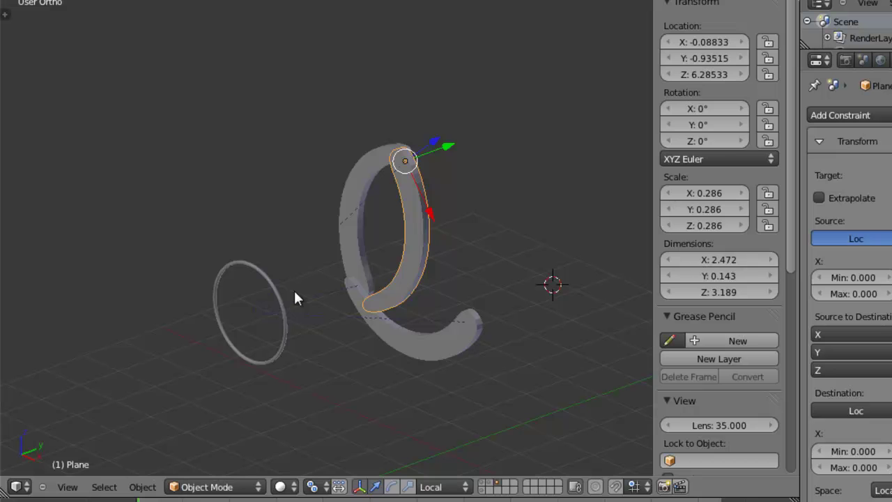
pyautogui.rightClick(284, 292)
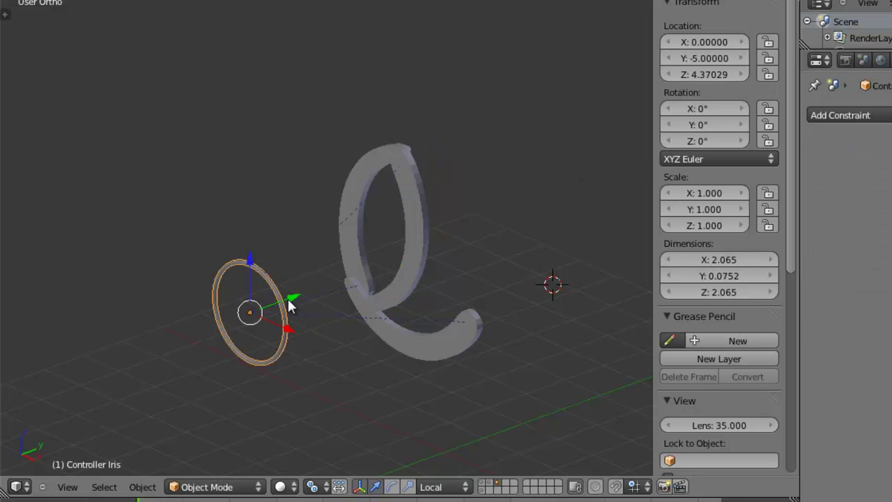
pyautogui.moveTo(291, 299); pyautogui.dragTo(256, 308)
pyautogui.rightClick(256, 309)
pyautogui.moveTo(370, 332); pyautogui.dragTo(435, 333, button='middle')
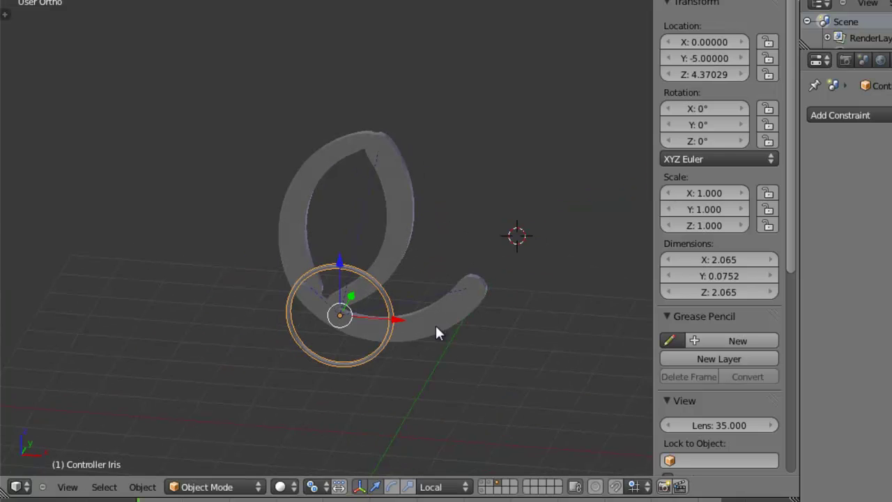
# - Select all three blades with the already configured blade active and copy its constraints to the other two
pyautogui.rightClick(436, 332)
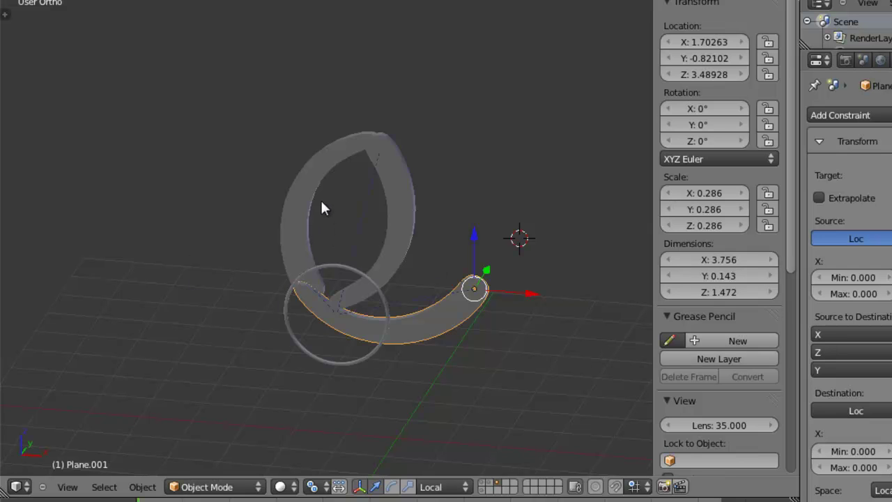
pyautogui.rightClick(302, 201)
pyautogui.keyDown('shift'); pyautogui.rightClick(447, 317); pyautogui.keyUp('shift')
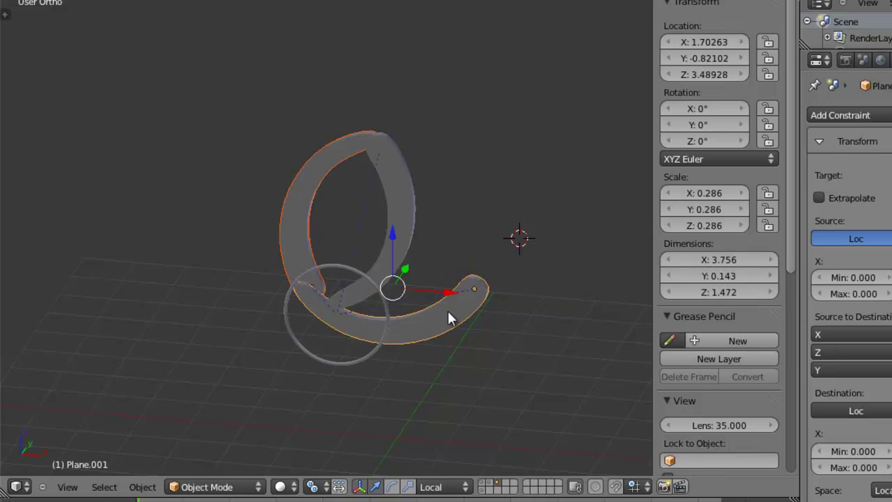
pyautogui.keyDown('shift'); pyautogui.rightClick(405, 212); pyautogui.keyUp('shift')
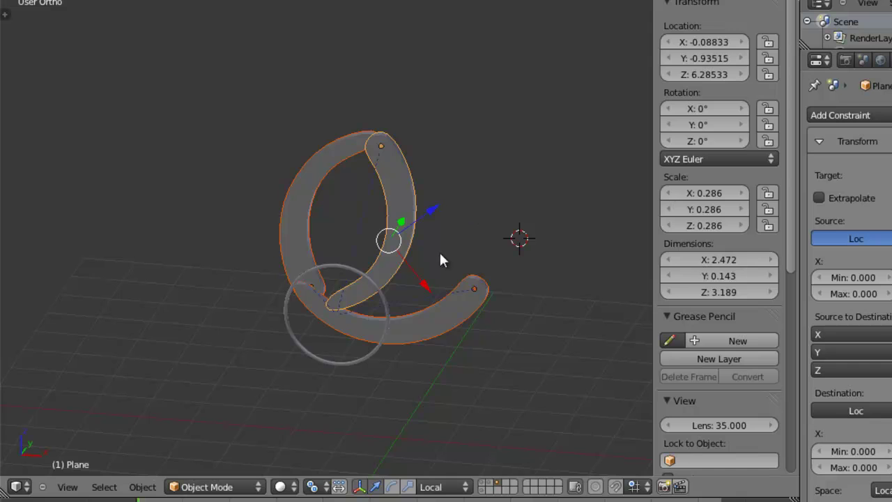
pyautogui.click(143, 486)
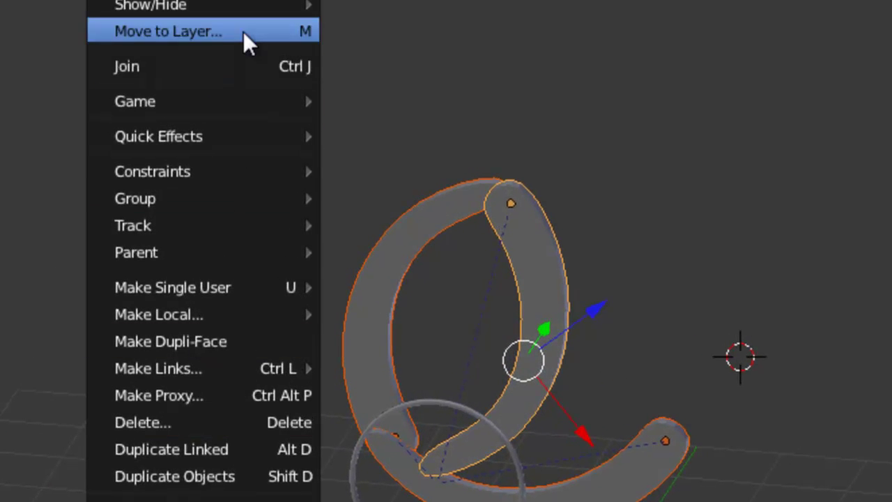
pyautogui.moveTo(216, 174)
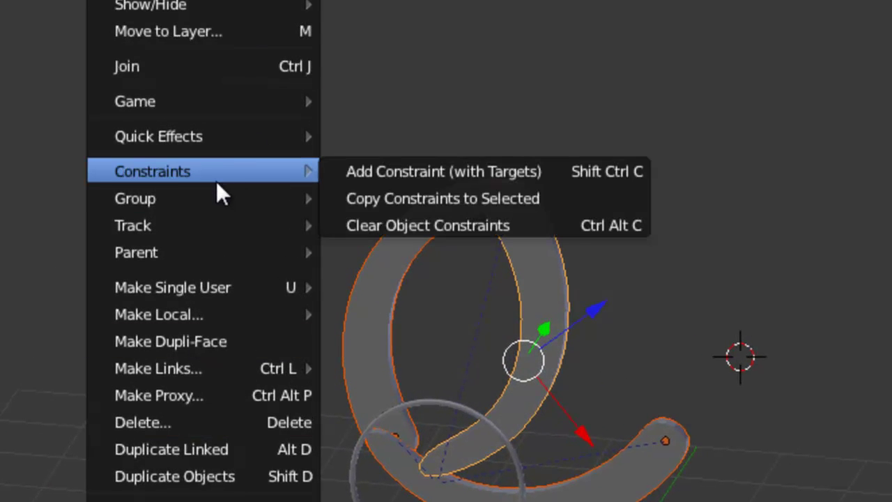
pyautogui.click(571, 195)
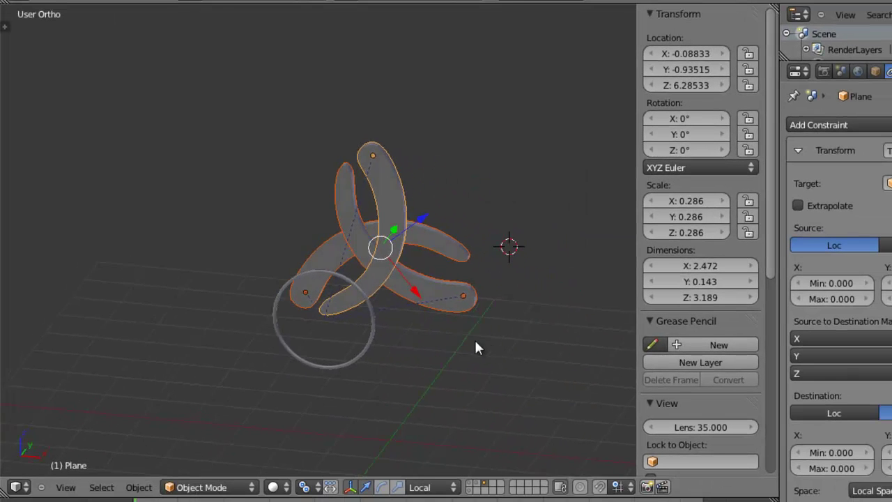
# - Test the three blades together by moving the Controller Iris circle along its local Y axis, and cancel the move
pyautogui.moveTo(476, 347); pyautogui.dragTo(324, 347, button='middle')
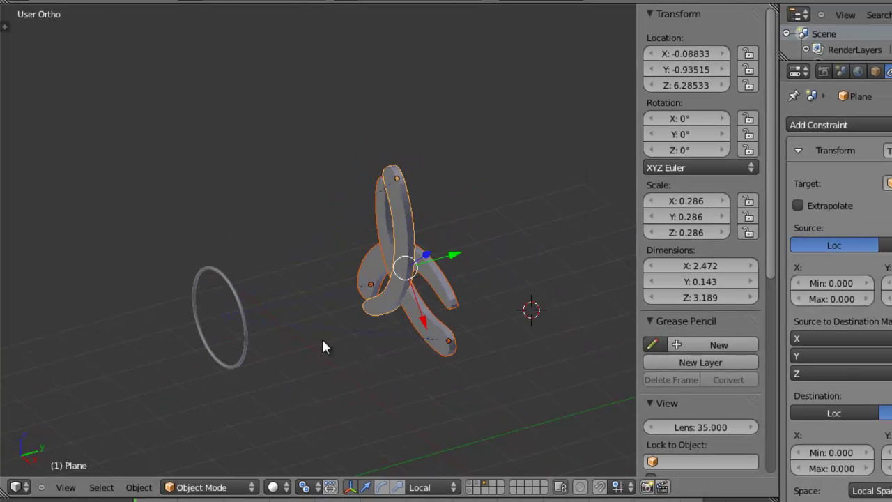
pyautogui.rightClick(248, 312)
pyautogui.press('g')
pyautogui.press('y')
pyautogui.press('y')
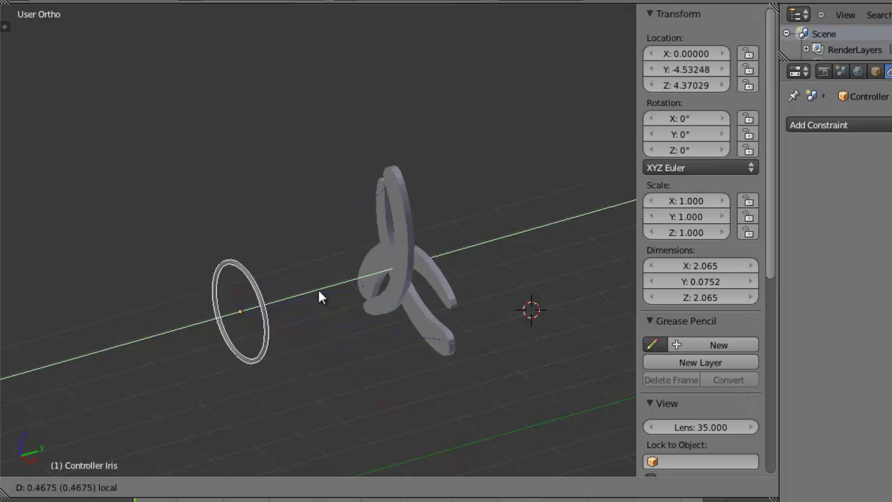
pyautogui.press('Escape')
# - Move the Controller Iris circle along its local Y axis to about -7.23
pyautogui.moveTo(240, 346); pyautogui.dragTo(255, 300, button='middle')
pyautogui.press('g')
pyautogui.press('y')
pyautogui.press('y')
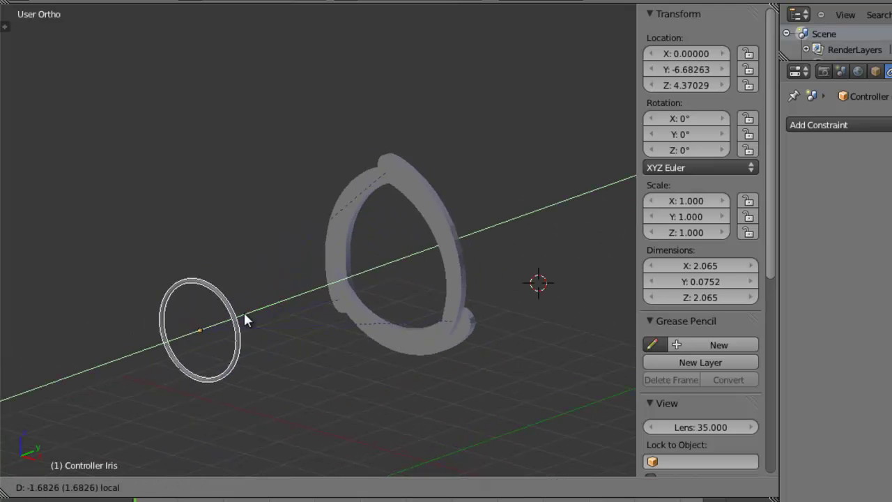
pyautogui.click(454, 300)
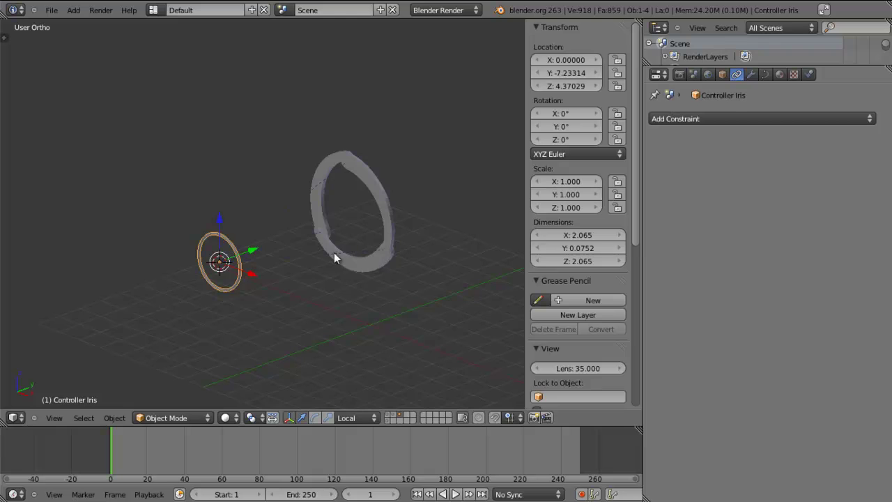
# - Test how the iris responds to moving the controller along Y, along X and freely, cancelling each move
pyautogui.moveTo(333, 257)
pyautogui.mouseDown(button='middle')
pyautogui.moveTo(399, 259)
pyautogui.moveTo(362, 243)
pyautogui.moveTo(388, 237)
pyautogui.moveTo(316, 261)
pyautogui.mouseUp(button='middle')
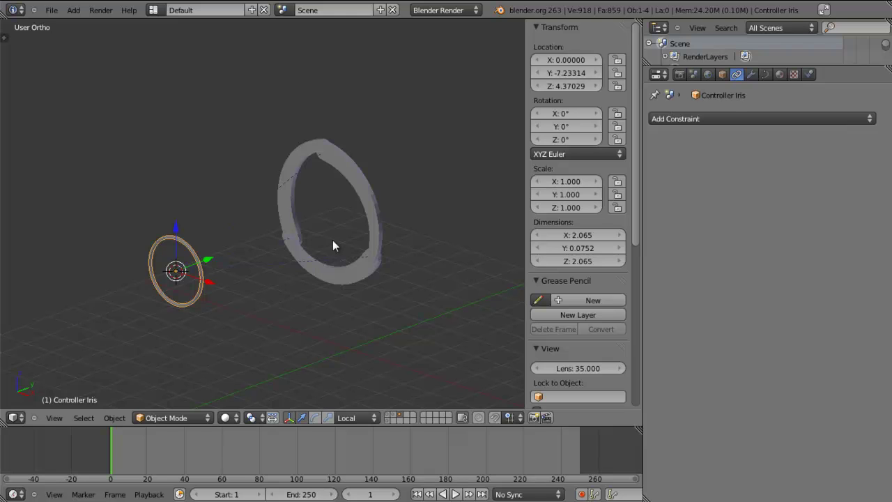
pyautogui.moveTo(208, 260); pyautogui.dragTo(233, 259)
pyautogui.rightClick(206, 255)
pyautogui.rightClick(235, 260)
pyautogui.moveTo(291, 238); pyautogui.dragTo(300, 269, button='middle')
pyautogui.press('g')
pyautogui.press('x')
pyautogui.rightClick(271, 287)
pyautogui.press('g')
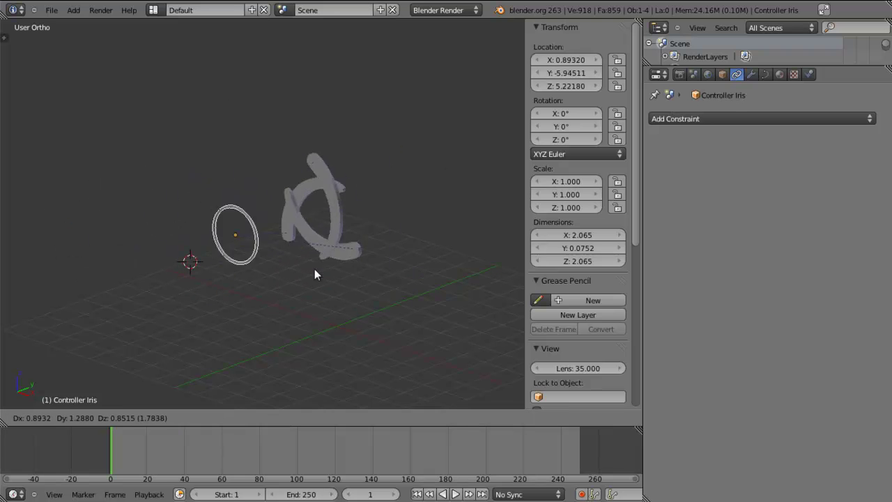
pyautogui.rightClick(304, 267)
pyautogui.moveTo(370, 255)
pyautogui.mouseDown(button='middle')
pyautogui.moveTo(338, 270)
pyautogui.moveTo(377, 245)
pyautogui.mouseUp(button='middle')
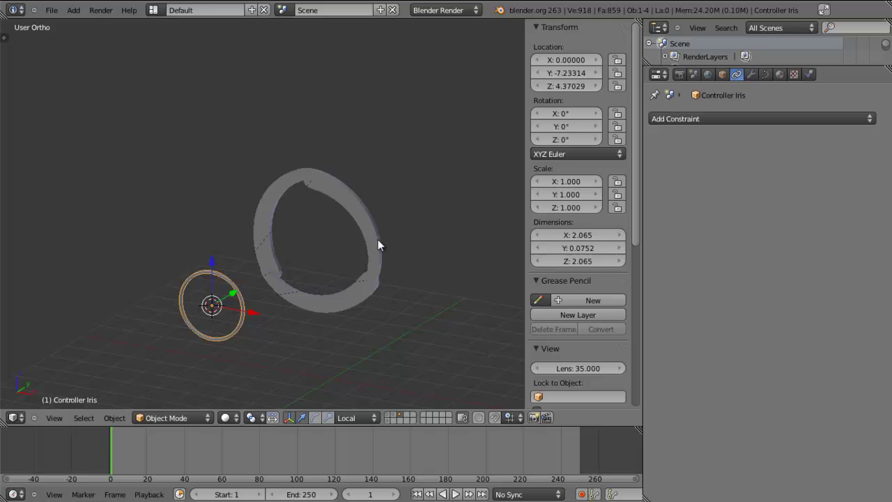
# - Select the three blades, show the robot body's layer, and parent the blades to the head sphere selected last
pyautogui.rightClick(367, 284)
pyautogui.rightClick(354, 286)
pyautogui.rightClick(277, 252)
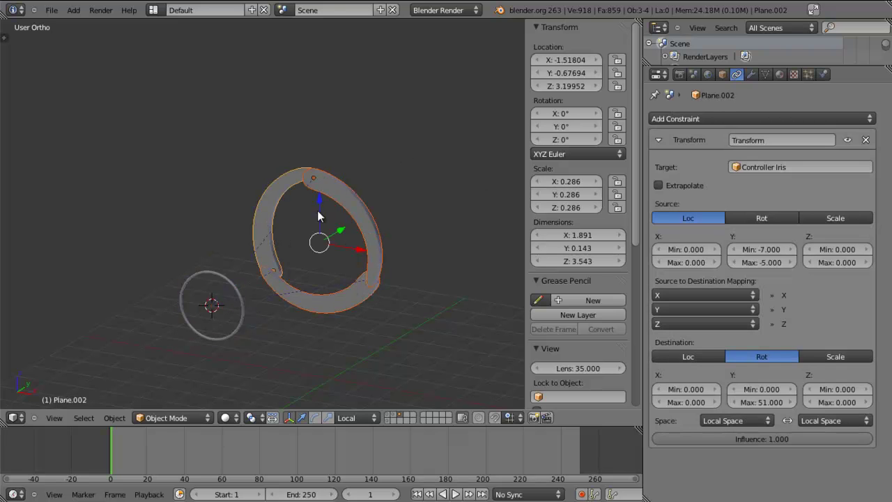
pyautogui.click(400, 418)
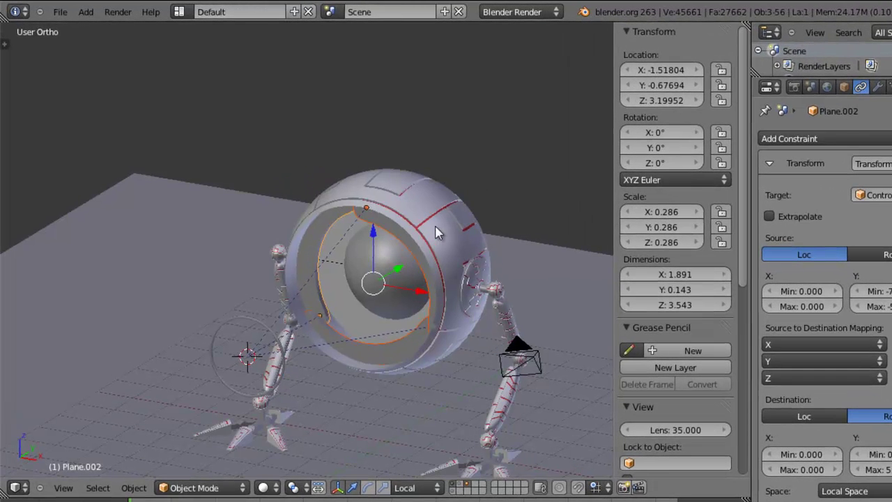
pyautogui.rightClick(435, 232)
pyautogui.keyDown('shift'); pyautogui.rightClick(436, 232); pyautogui.keyUp('shift')
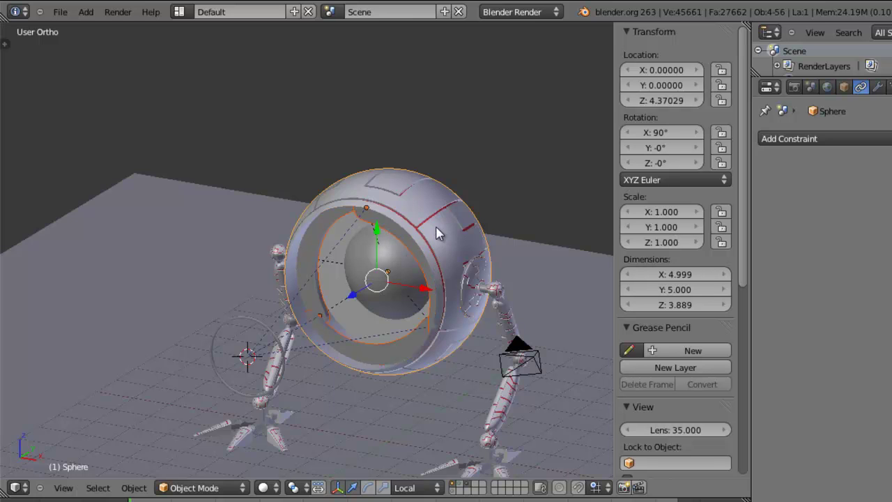
# - Show the layer with the rig controllers and freely rotate Controller tete to about X -42°, Y -14°, Z 18°
pyautogui.scroll(-2, 435, 232)
pyautogui.moveTo(444, 271); pyautogui.dragTo(421, 273, button='middle')
pyautogui.keyDown('shift'); pyautogui.click(461, 484); pyautogui.keyUp('shift')
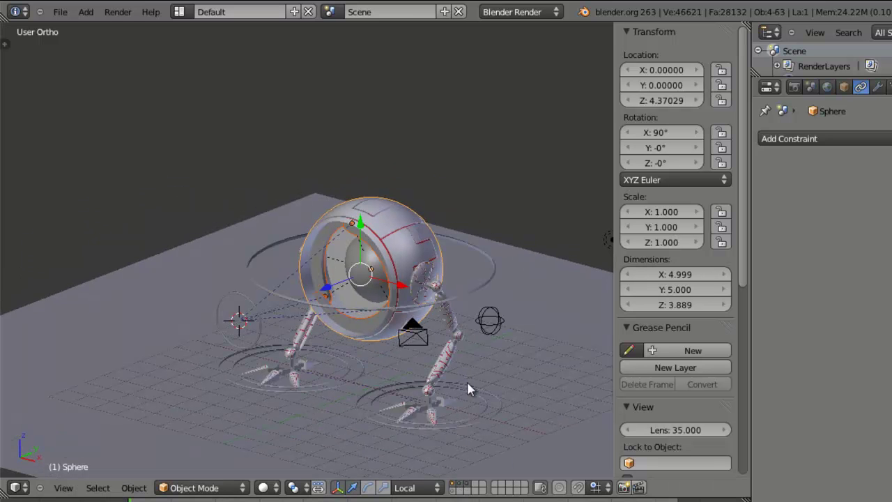
pyautogui.rightClick(460, 295)
pyautogui.press('r')
pyautogui.press('r')
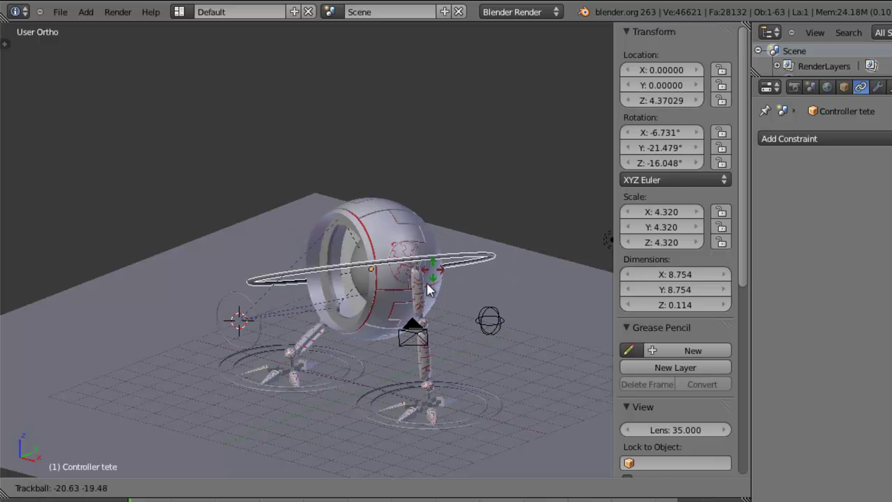
pyautogui.click(351, 298)
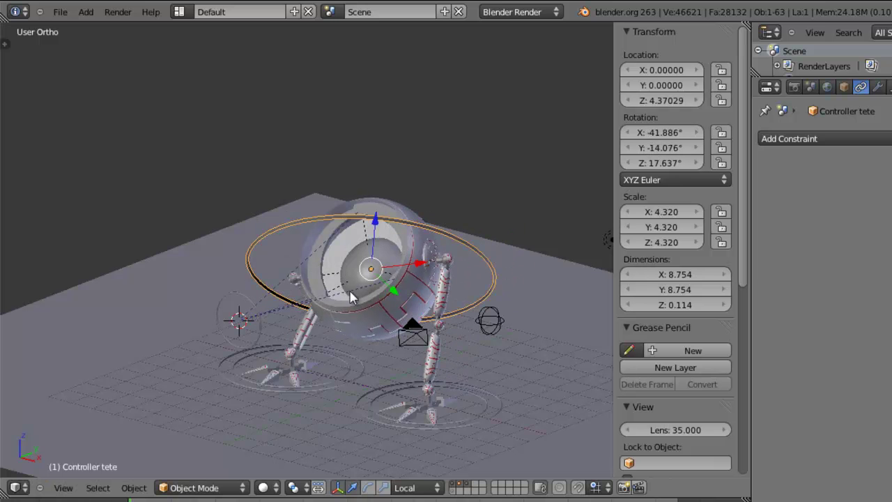
# - Test the iris on the rotated head by moving Controller Iris along its local Y axis, and cancel the moves
pyautogui.rightClick(265, 329)
pyautogui.press('g')
pyautogui.press('y')
pyautogui.press('y')
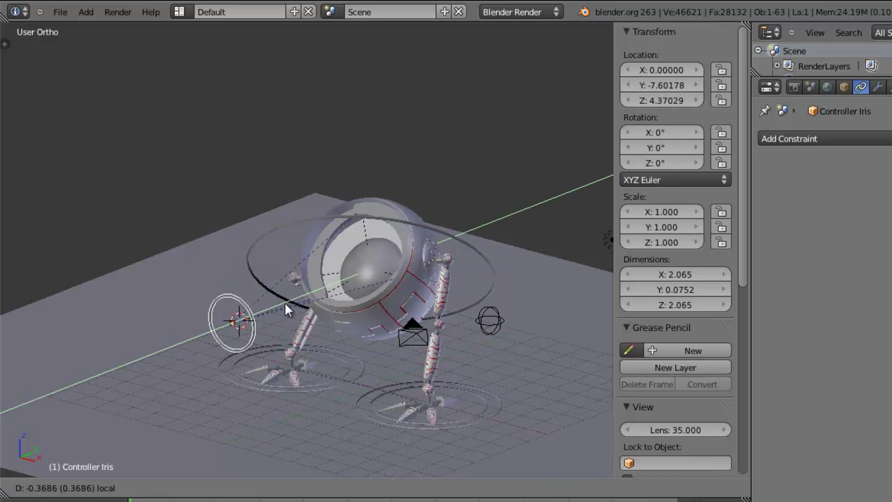
pyautogui.click(274, 311)
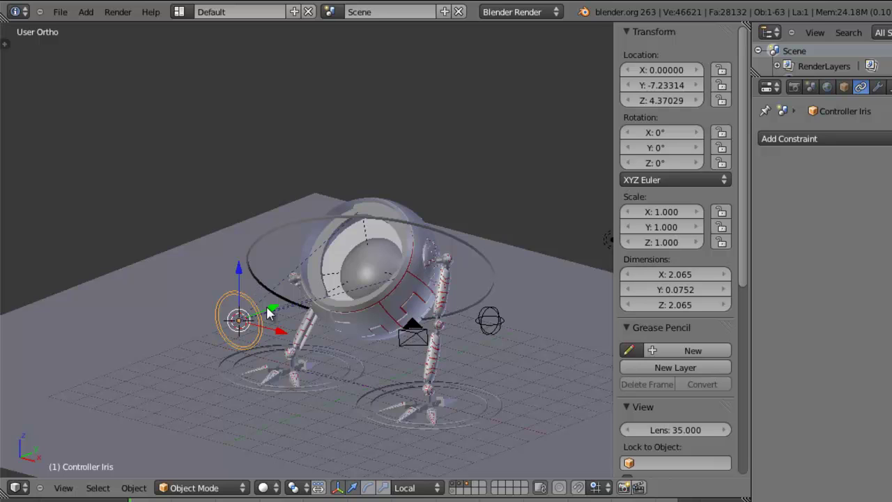
pyautogui.press('g')
pyautogui.press('y')
pyautogui.press('y')
pyautogui.press('Escape')
# - Clear the rotation of the Controller tete ring and reselect the Controller Iris circle
pyautogui.rightClick(407, 291)
pyautogui.hotkey('alt', 'r')
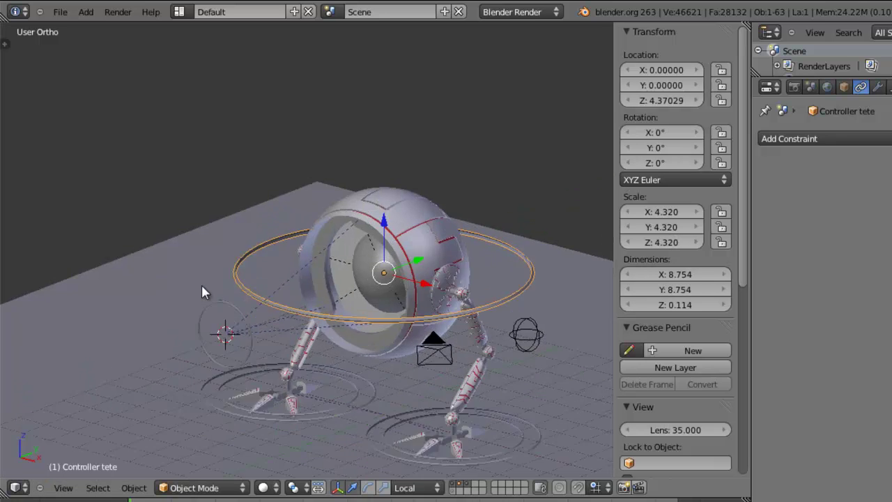
pyautogui.scroll(1, 201, 284)
pyautogui.moveTo(234, 355); pyautogui.dragTo(256, 372, button='middle')
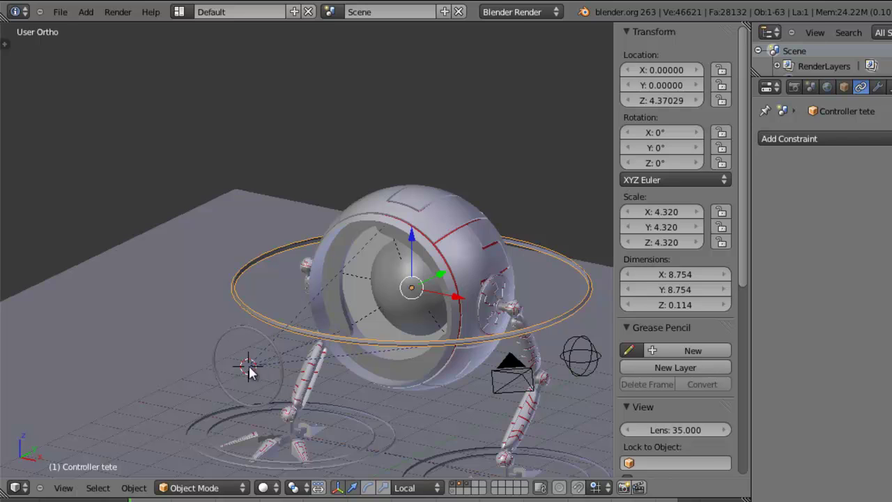
pyautogui.rightClick(225, 332)
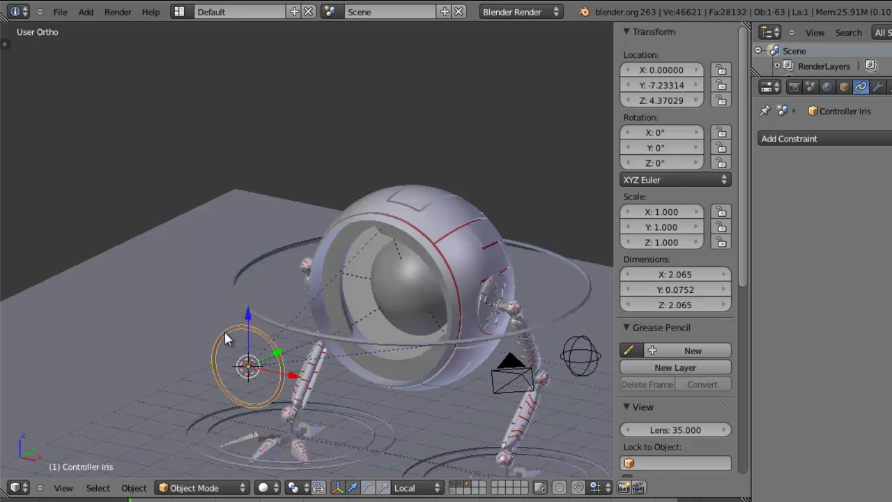
# - Parent the Controller Iris circle directly to the Controller tete ring as an object
pyautogui.keyDown('shift'); pyautogui.rightClick(236, 293); pyautogui.keyUp('shift')
pyautogui.hotkey('ctrl', 'p')
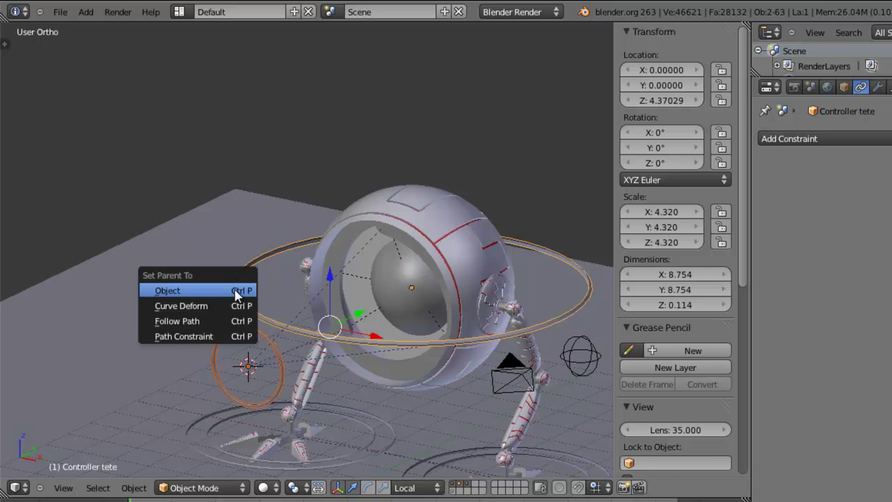
pyautogui.click(236, 292)
# - Test the parented iris controller by freely rotating the Controller tete ring, and cancel the rotation
pyautogui.moveTo(339, 379)
pyautogui.mouseDown(button='middle')
pyautogui.moveTo(265, 382)
pyautogui.moveTo(389, 379)
pyautogui.moveTo(357, 376)
pyautogui.mouseUp(button='middle')
pyautogui.rightClick(451, 323)
pyautogui.rightClick(448, 327)
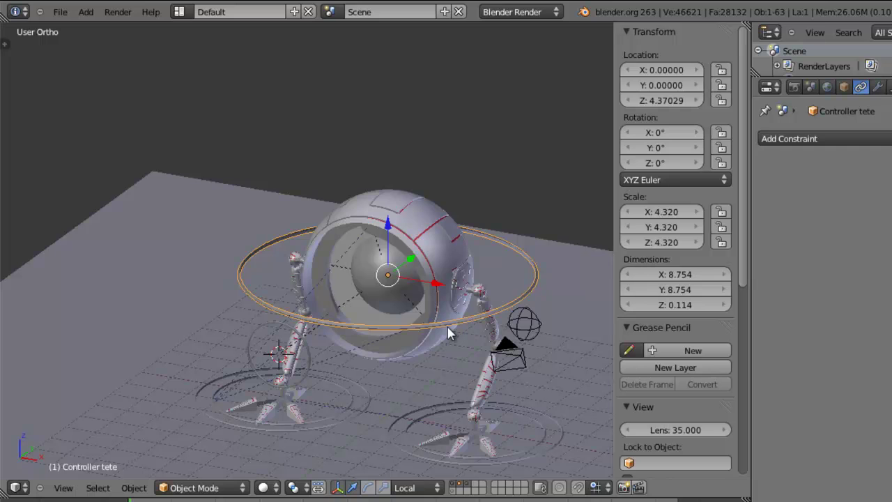
pyautogui.press('r')
pyautogui.press('r')
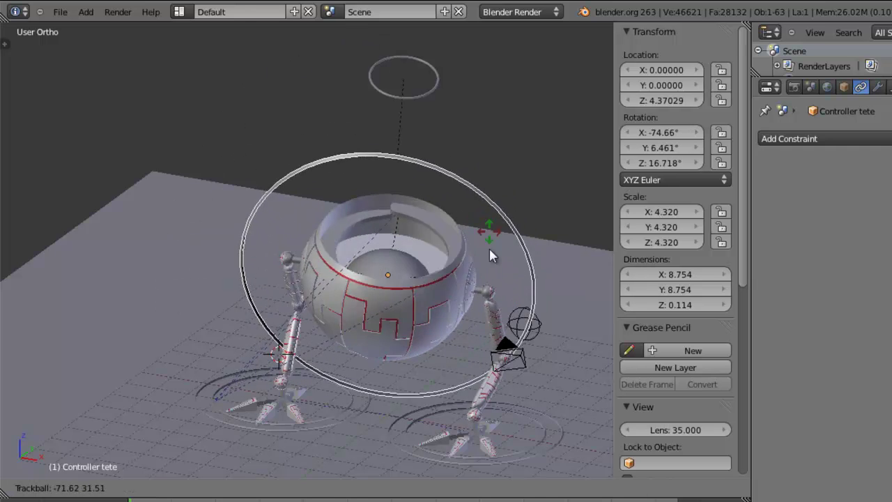
pyautogui.rightClick(454, 308)
pyautogui.scroll(-1, 463, 322)
# - Examine the Controller Iris circle's relation lines and the Transform constraint settings of the Plane.002 blade
pyautogui.moveTo(456, 348); pyautogui.dragTo(420, 342, button='middle')
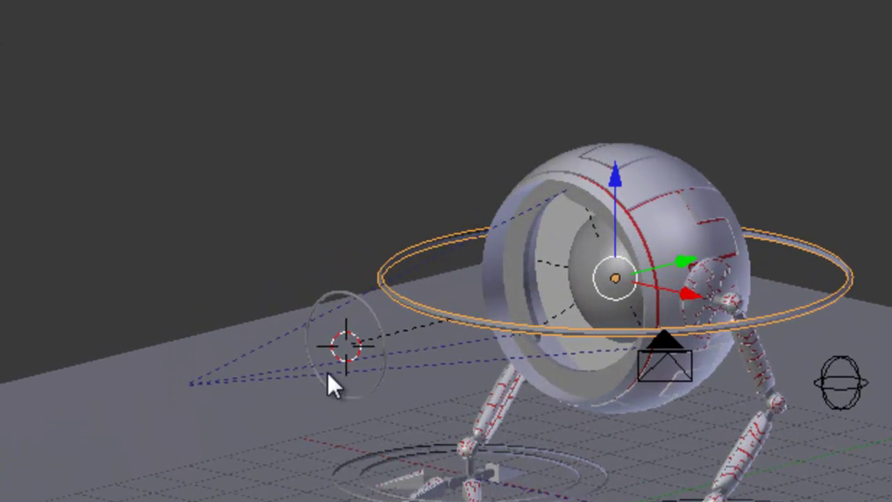
pyautogui.scroll(3, 181, 380)
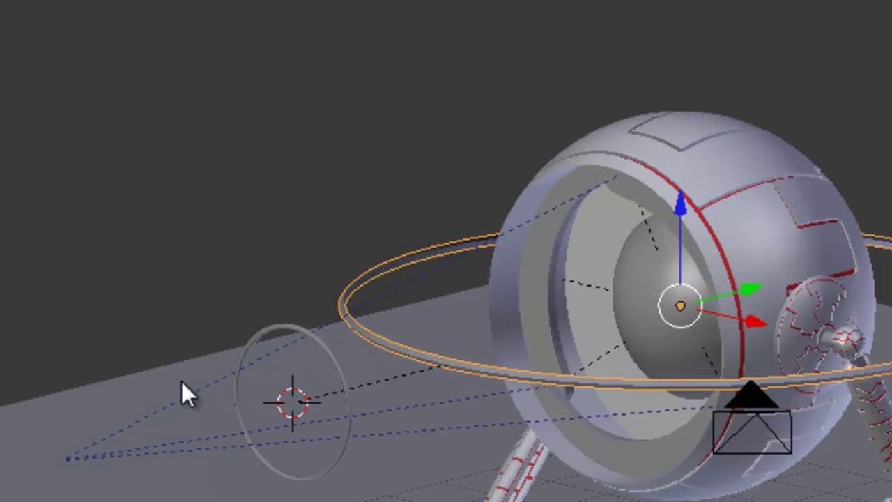
pyautogui.keyDown('shift'); pyautogui.moveTo(339, 472); pyautogui.dragTo(338, 388, button='middle'); pyautogui.keyUp('shift')
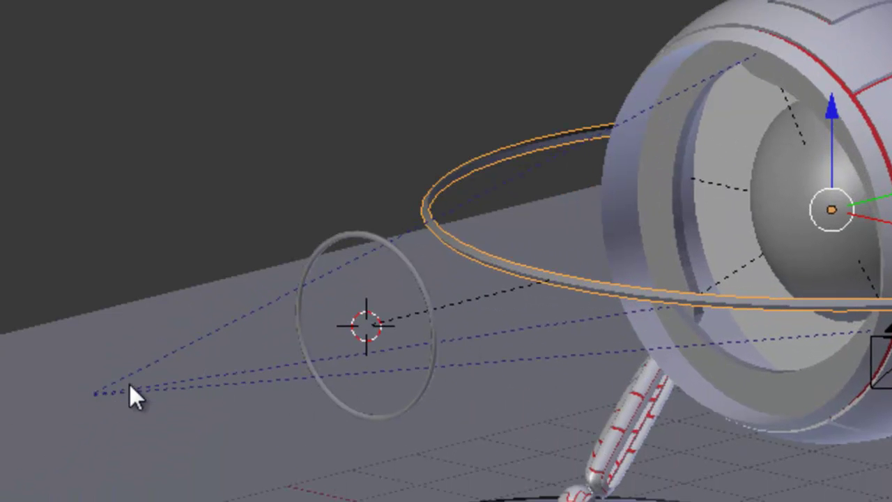
pyautogui.rightClick(376, 331)
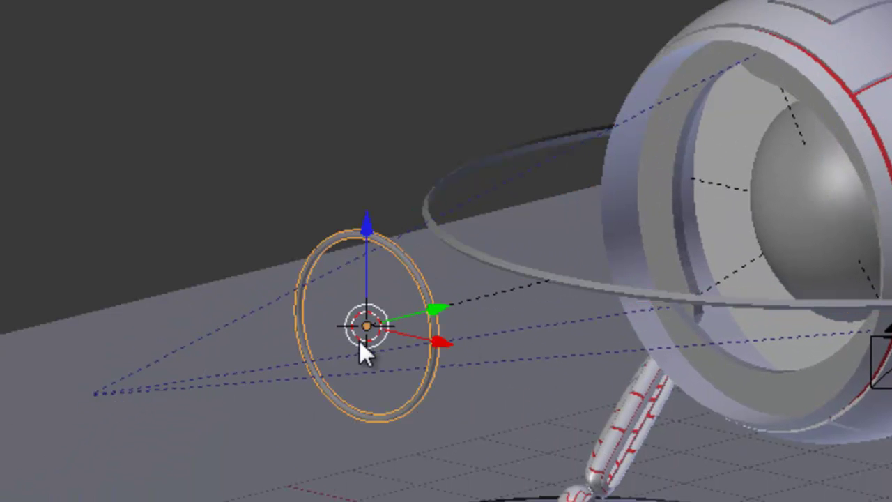
pyautogui.moveTo(434, 306); pyautogui.dragTo(434, 347)
pyautogui.rightClick(642, 168)
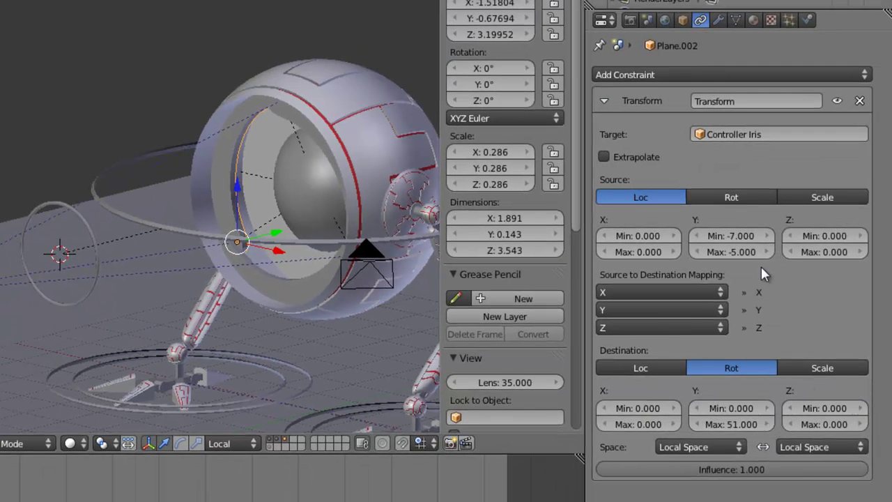
pyautogui.click(603, 102)
# - Reselect the Controller Iris circle and clear its parent
pyautogui.moveTo(244, 240); pyautogui.dragTo(194, 238, button='middle')
pyautogui.rightClick(85, 245)
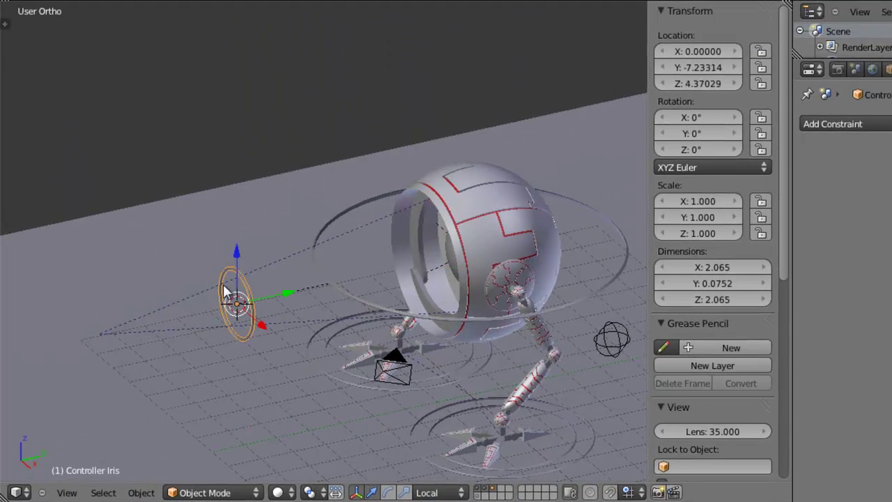
pyautogui.moveTo(310, 298); pyautogui.dragTo(369, 319, button='middle')
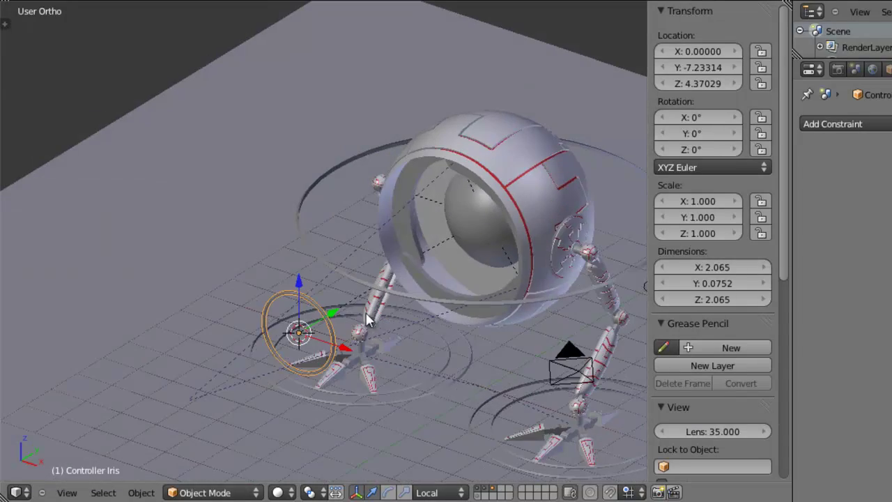
pyautogui.moveTo(381, 361); pyautogui.dragTo(310, 348, button='middle')
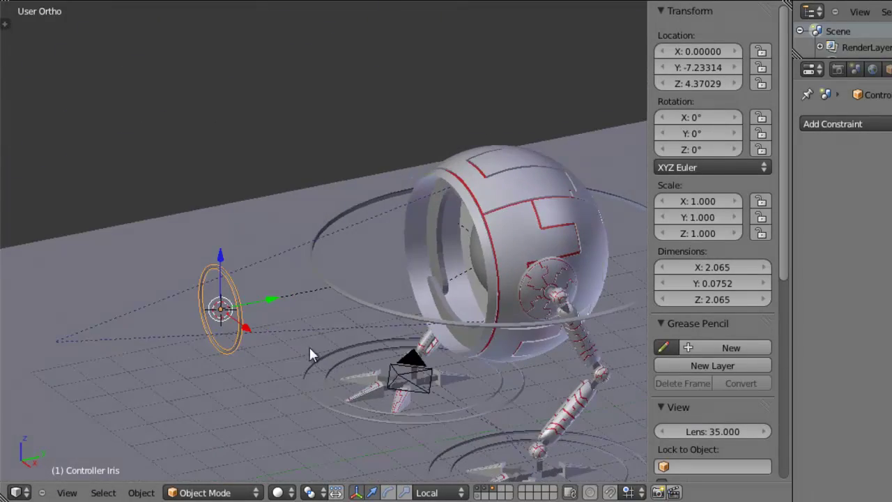
pyautogui.hotkey('alt', 'p')
pyautogui.click(260, 325)
# - Add a Child Of constraint to Controller Iris targeting the Controller tete ring, and set its inverse
pyautogui.moveTo(324, 333); pyautogui.dragTo(294, 216, button='middle')
pyautogui.click(294, 217)
pyautogui.keyDown('shift'); pyautogui.click(282, 277); pyautogui.keyUp('shift')
pyautogui.hotkey('shift', 'ctrl', 'c')
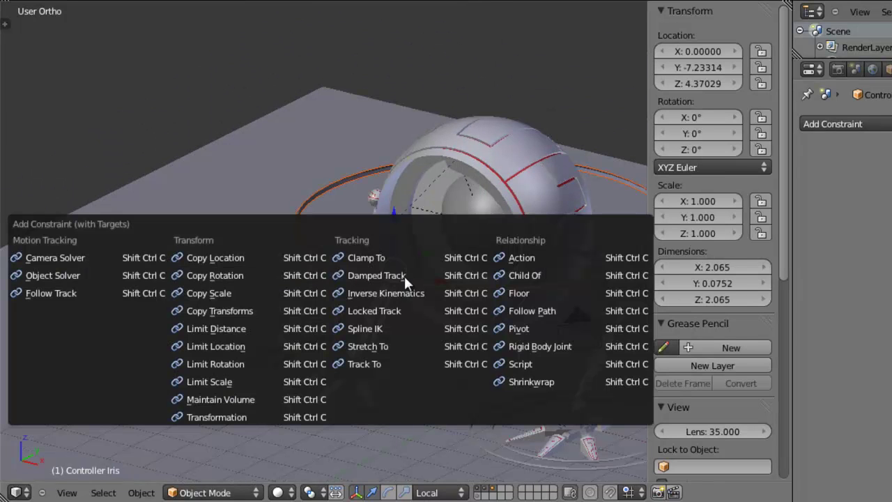
pyautogui.click(562, 274)
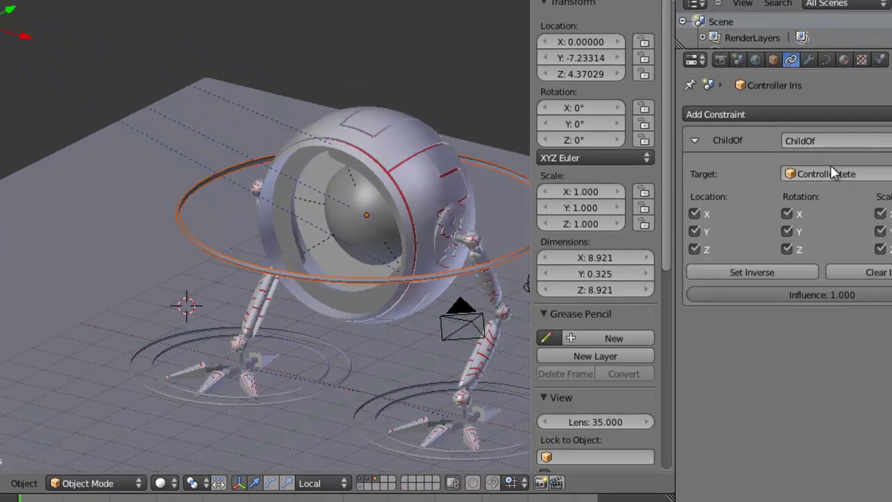
pyautogui.click(659, 264)
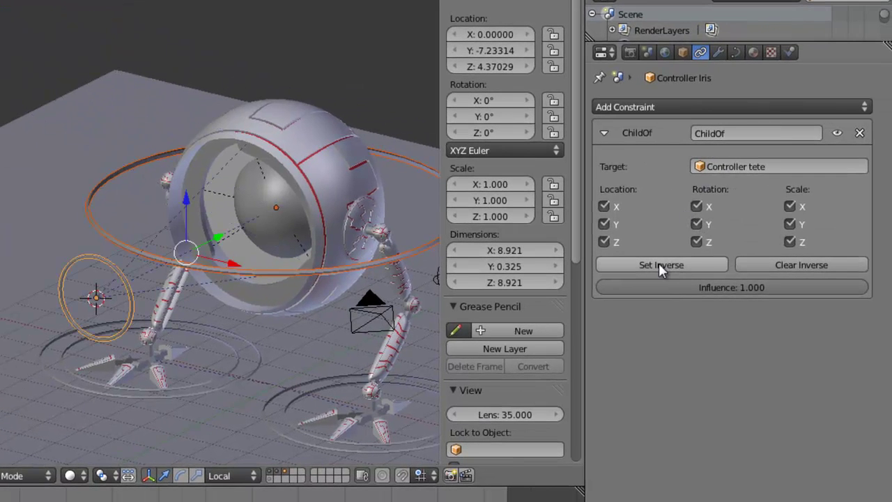
pyautogui.moveTo(234, 270); pyautogui.dragTo(185, 276, button='middle')
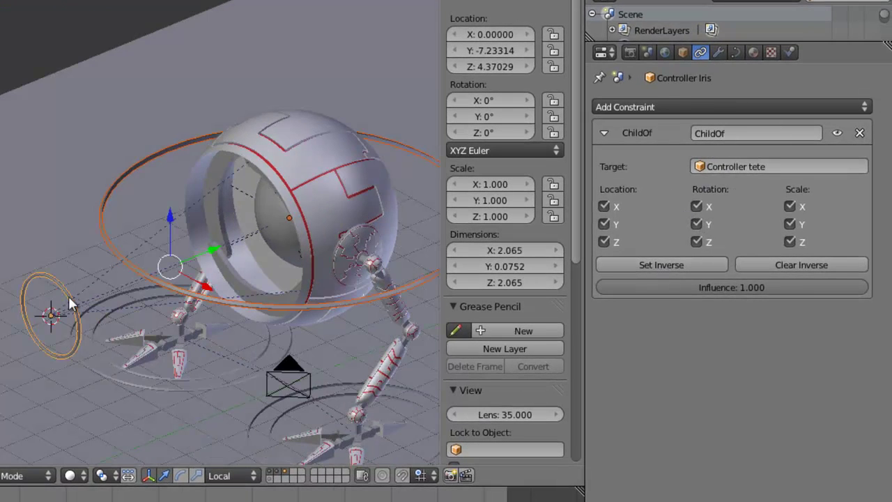
# - Test the iris blades by moving Controller Iris along Y toward the head and back to its starting position
pyautogui.rightClick(117, 306)
pyautogui.rightClick(69, 294)
pyautogui.press('g')
pyautogui.press('y')
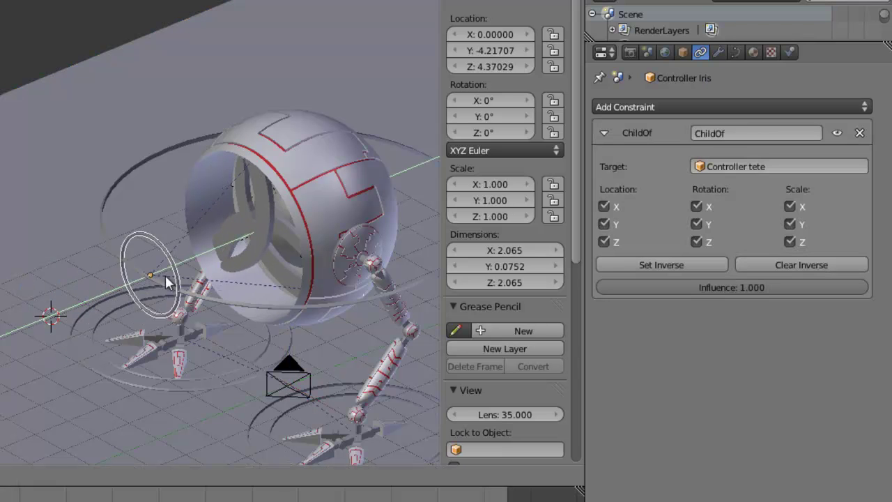
pyautogui.click(96, 299)
# - Test the constrained controller by freely rotating Controller tete and moving it along its local Y axis, and cancel both transforms
pyautogui.moveTo(135, 303); pyautogui.dragTo(234, 287, button='middle')
pyautogui.rightClick(250, 252)
pyautogui.rightClick(249, 250)
pyautogui.press('r')
pyautogui.press('r')
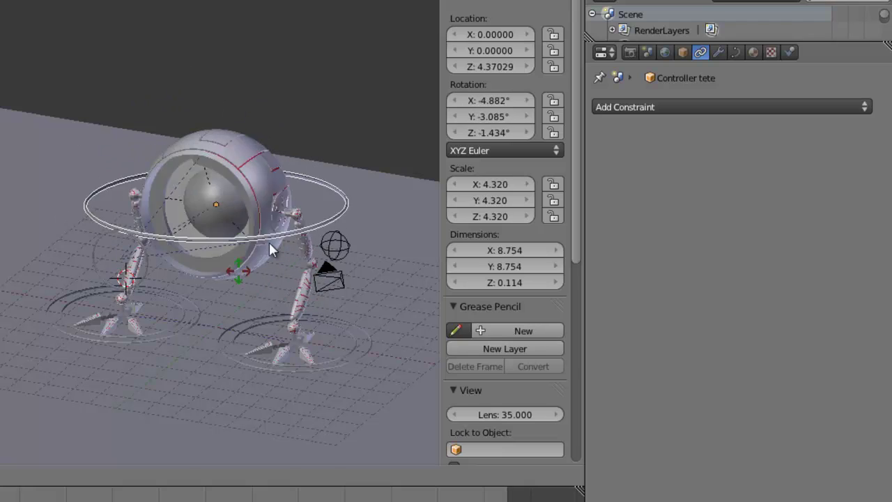
pyautogui.rightClick(221, 261)
pyautogui.moveTo(221, 262); pyautogui.dragTo(302, 206, button='middle')
pyautogui.moveTo(508, 218)
pyautogui.mouseDown()
pyautogui.moveTo(573, 195)
pyautogui.moveTo(496, 221)
pyautogui.moveTo(579, 196)
pyautogui.moveTo(486, 224)
pyautogui.moveTo(579, 198)
pyautogui.moveTo(494, 226)
pyautogui.mouseUp()
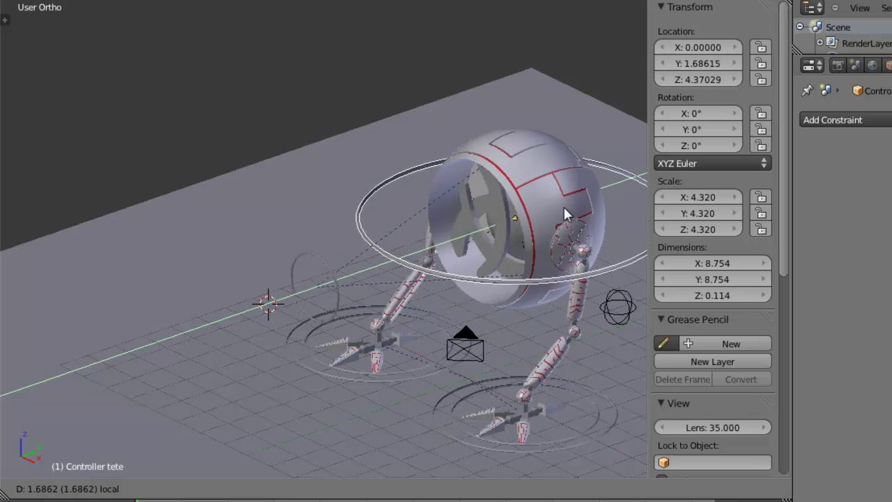
pyautogui.moveTo(527, 221)
pyautogui.mouseDown()
pyautogui.moveTo(565, 206)
pyautogui.moveTo(524, 222)
pyautogui.mouseUp()
pyautogui.rightClick(523, 222)
# - Remove the Child Of constraint from the Controller Iris circle
pyautogui.moveTo(405, 317); pyautogui.dragTo(390, 260, button='middle')
pyautogui.scroll(1, 395, 311)
pyautogui.rightClick(351, 265)
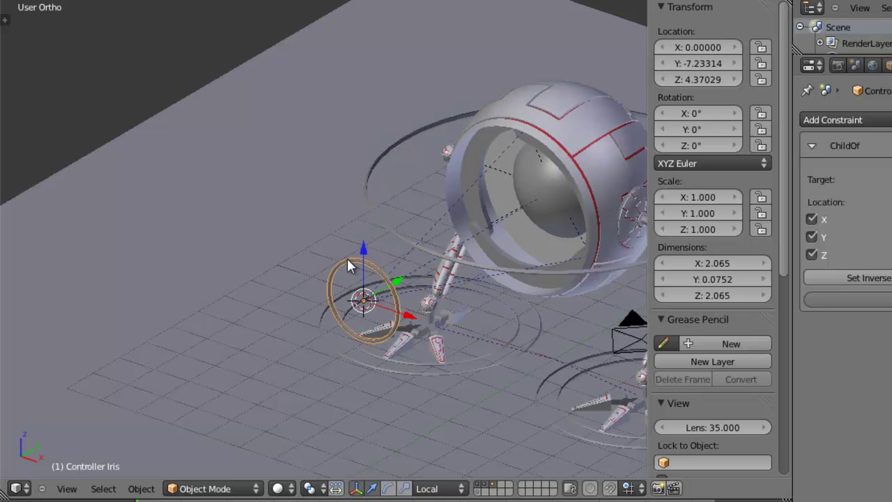
pyautogui.hotkey('ctrl', 'alt', 'c')
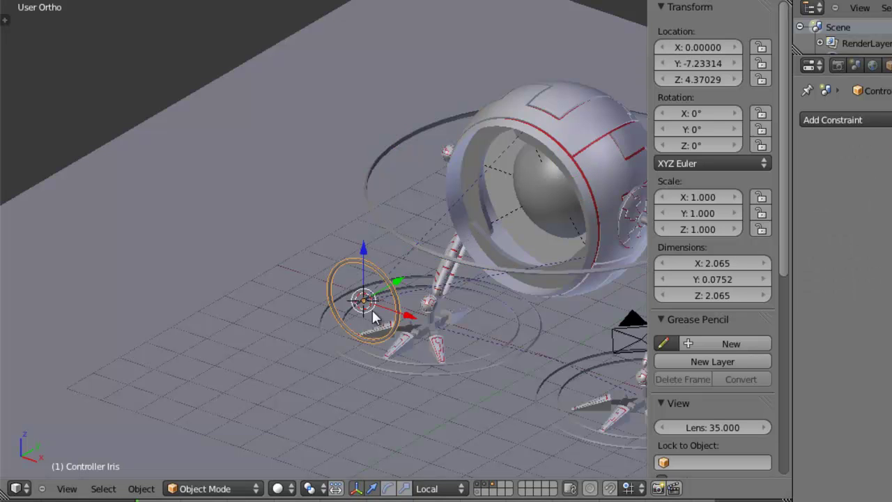
# - Add an empty at the centre of the Controller Iris circle using the 3D cursor placed there
pyautogui.moveTo(430, 360); pyautogui.dragTo(430, 349, button='middle')
pyautogui.hotkey('shift', 's')
pyautogui.click(425, 351)
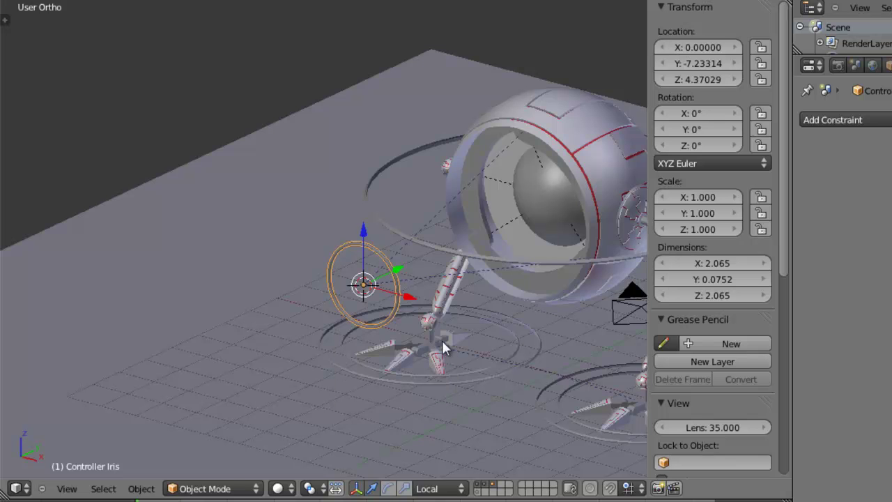
pyautogui.hotkey('shift', 'a')
pyautogui.click(487, 341)
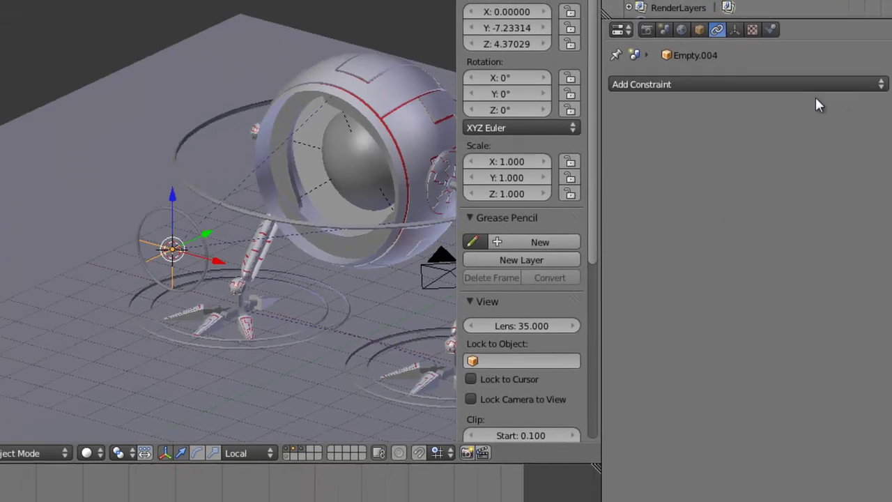
# - Set the new empty's display type to Cube
pyautogui.click(734, 30)
pyautogui.click(741, 102)
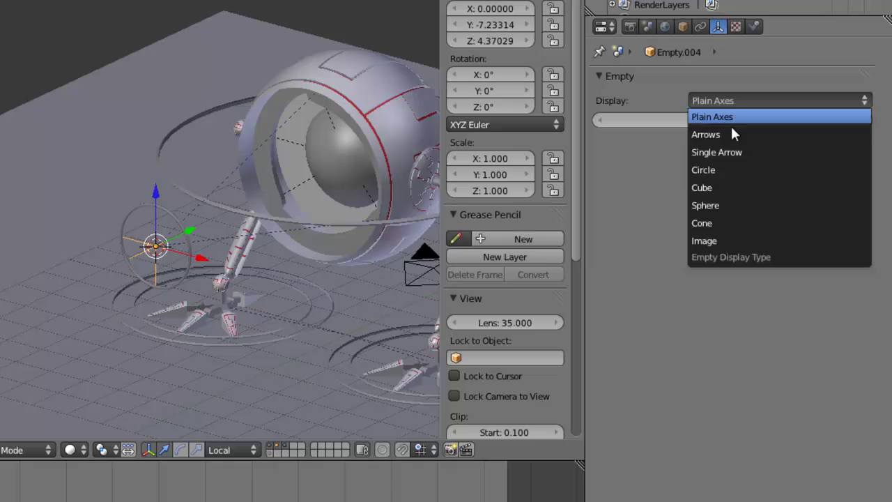
pyautogui.click(720, 188)
pyautogui.moveTo(281, 247); pyautogui.dragTo(232, 247, button='middle')
# - Parent the Controller Iris circle to the cube empty as an object
pyautogui.rightClick(126, 252)
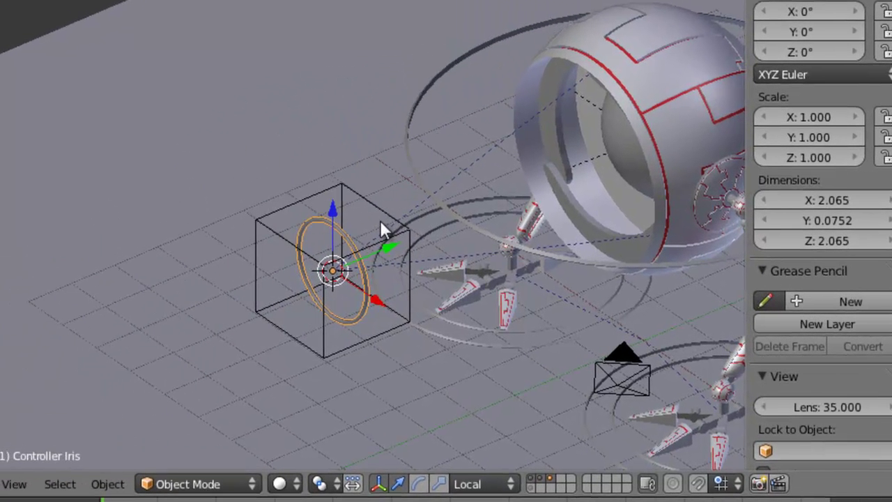
pyautogui.keyDown('shift'); pyautogui.rightClick(286, 212); pyautogui.keyUp('shift')
pyautogui.hotkey('ctrl', 'p')
pyautogui.click(289, 213)
# - Parent the cube empty to the Controller tete ring as an object
pyautogui.rightClick(359, 176)
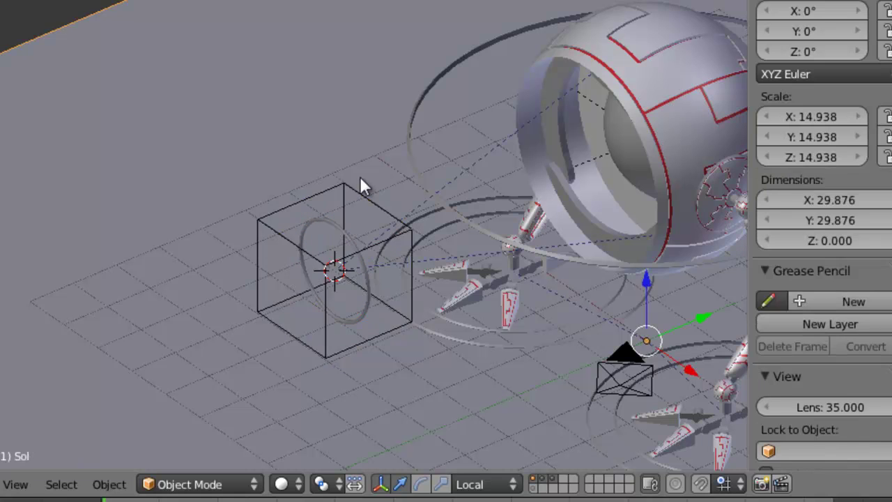
pyautogui.rightClick(319, 189)
pyautogui.keyDown('shift'); pyautogui.rightClick(414, 108); pyautogui.keyUp('shift')
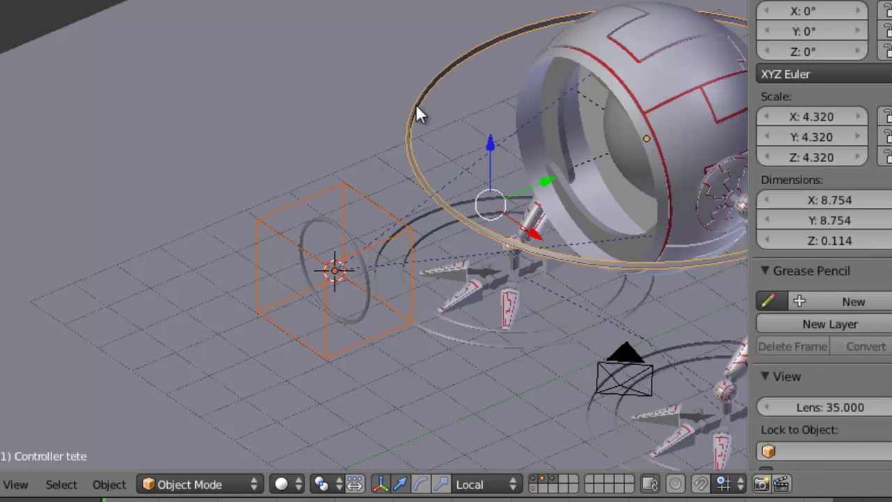
pyautogui.hotkey('ctrl', 'p')
pyautogui.click(405, 102)
# - Test the new hierarchy by moving the Controller tete ring along its local Y axis, and cancel the moves
pyautogui.scroll(-2, 481, 277)
pyautogui.moveTo(490, 290); pyautogui.dragTo(503, 267, button='middle')
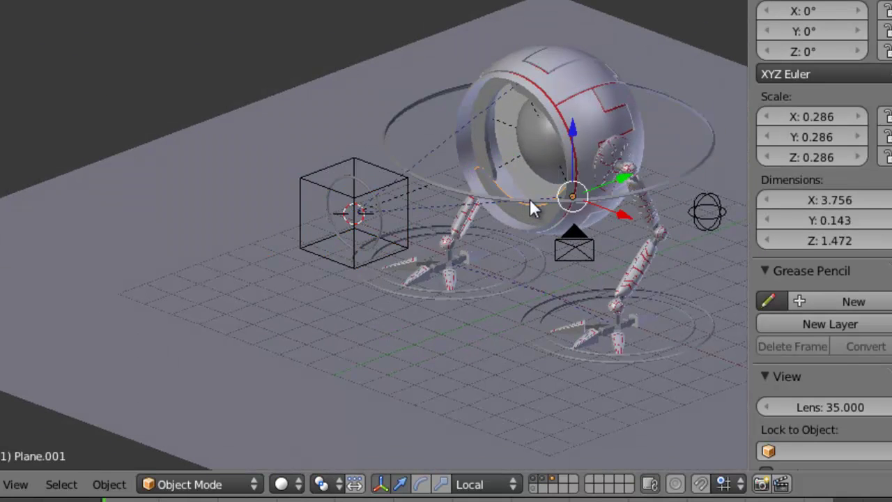
pyautogui.rightClick(531, 200)
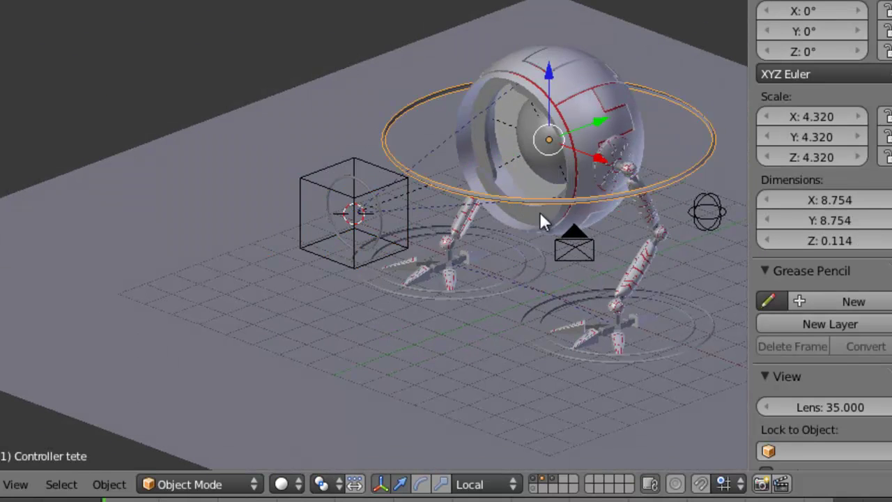
pyautogui.moveTo(540, 216); pyautogui.dragTo(531, 241, button='middle')
pyautogui.moveTo(532, 119); pyautogui.dragTo(528, 139)
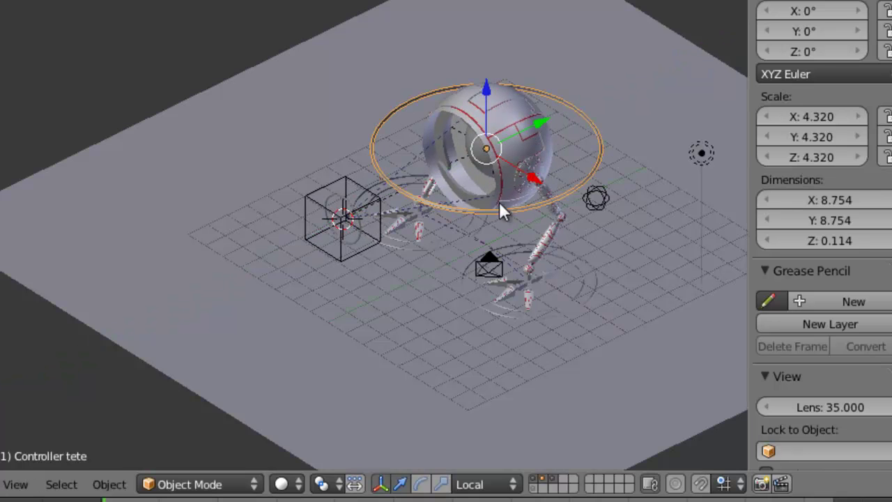
pyautogui.scroll(3, 499, 201)
pyautogui.keyDown('shift'); pyautogui.moveTo(542, 223); pyautogui.dragTo(458, 215, button='middle'); pyautogui.keyUp('shift')
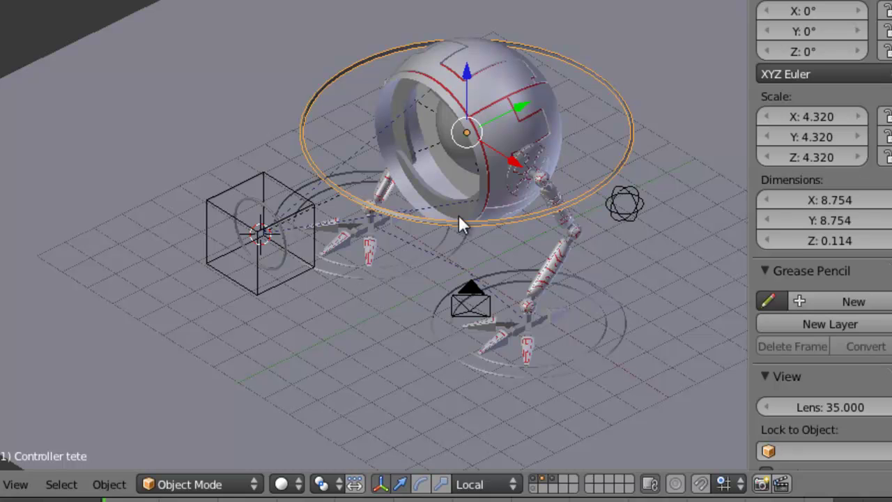
pyautogui.moveTo(519, 111); pyautogui.dragTo(544, 100)
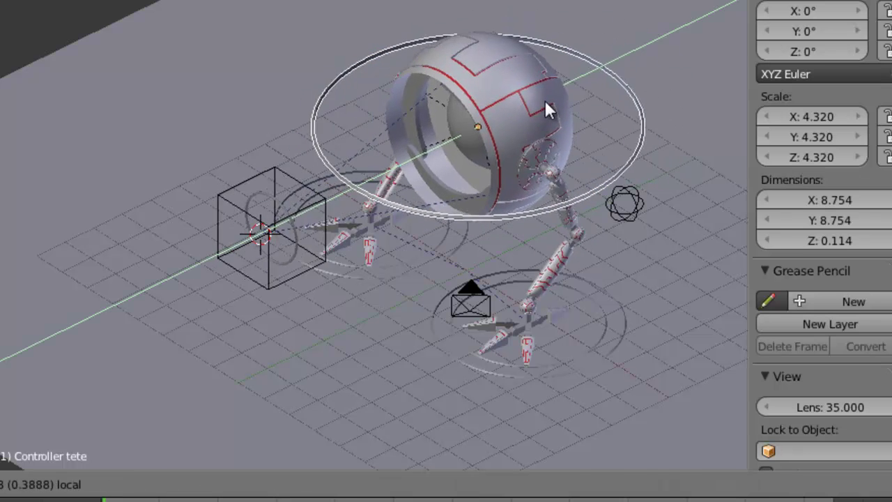
pyautogui.press('Escape')
# - Freely rotate the Controller tete ring so the head's iris opening tilts upward
pyautogui.press('r')
pyautogui.press('r')
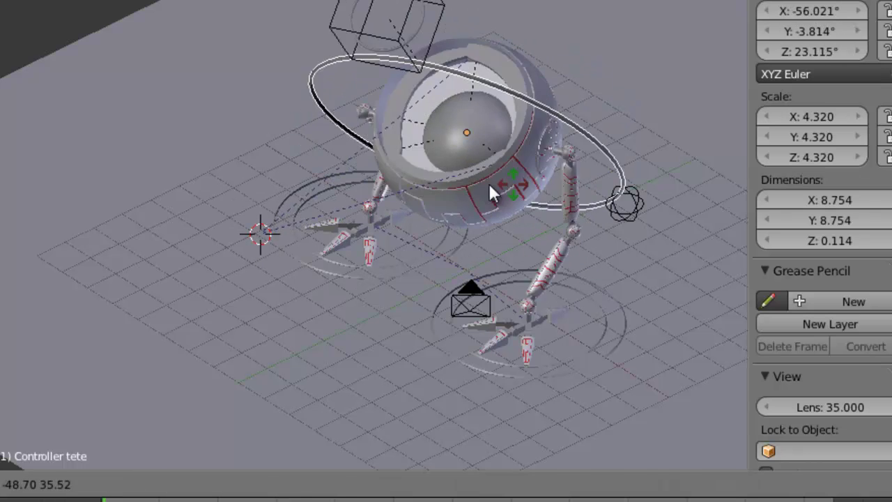
pyautogui.click(474, 191)
# - Test the iris on the tilted head by moving Controller Iris along local Y and back to the cube empty's centre
pyautogui.rightClick(340, 54)
pyautogui.moveTo(416, 85); pyautogui.dragTo(369, 124, button='middle')
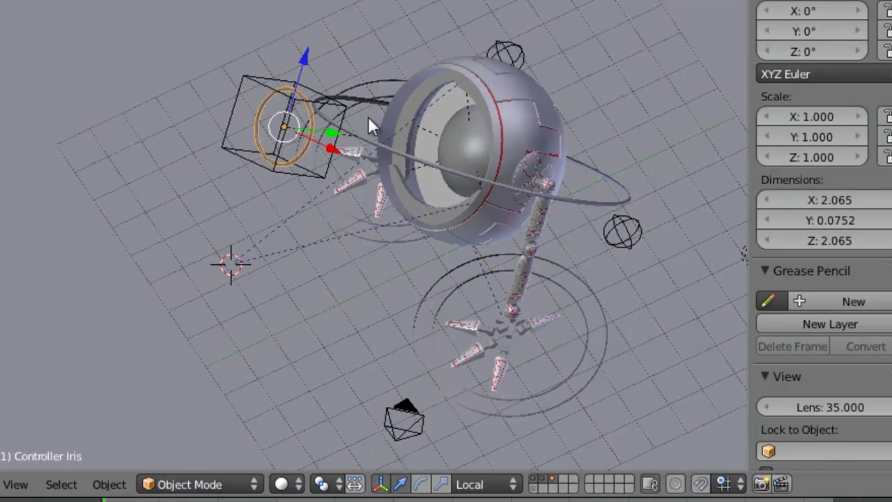
pyautogui.press('g')
pyautogui.press('y')
pyautogui.press('y')
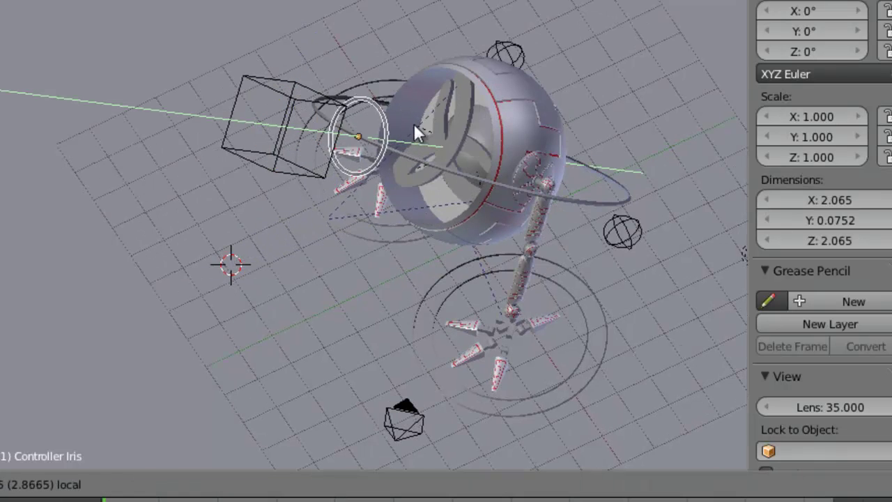
pyautogui.click(335, 125)
pyautogui.moveTo(406, 254); pyautogui.dragTo(464, 175, button='middle')
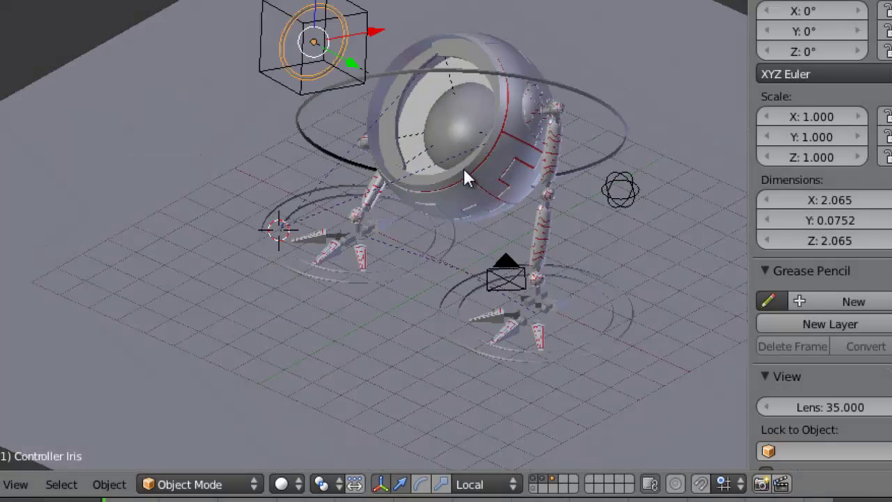
# - Undo the iris controller moves and the head tilt, and test another free rotation of the Controller tete ring, cancelling it
pyautogui.hotkey('ctrl', 'z')
pyautogui.hotkey('ctrl', 'z')
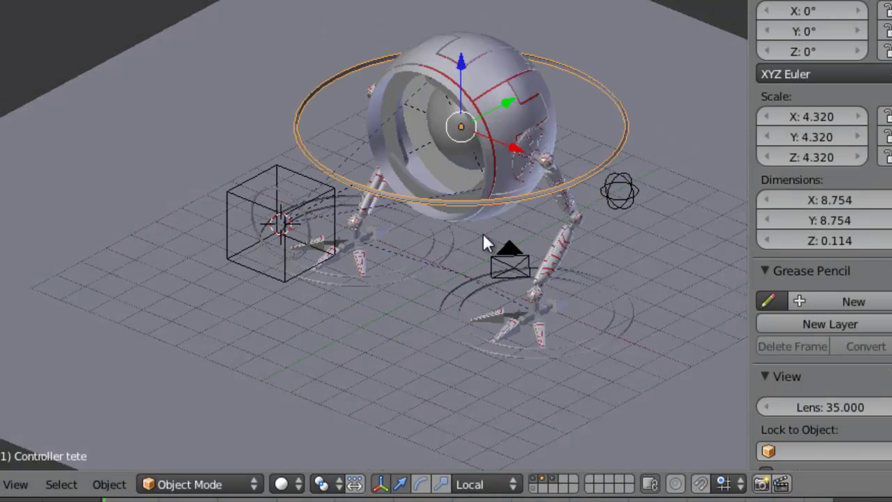
pyautogui.moveTo(482, 233); pyautogui.dragTo(437, 186, button='middle')
pyautogui.press('r')
pyautogui.press('r')
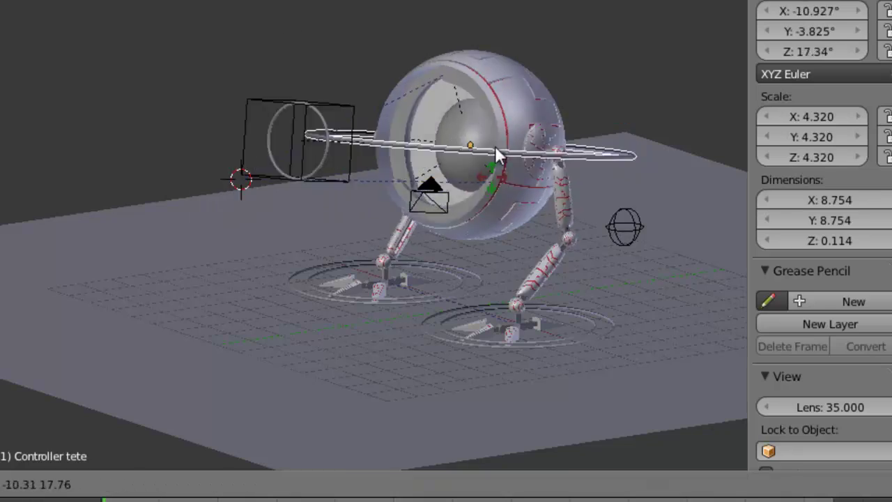
pyautogui.rightClick(479, 181)
pyautogui.moveTo(479, 180); pyautogui.dragTo(429, 232, button='middle')
pyautogui.scroll(1, 430, 232)
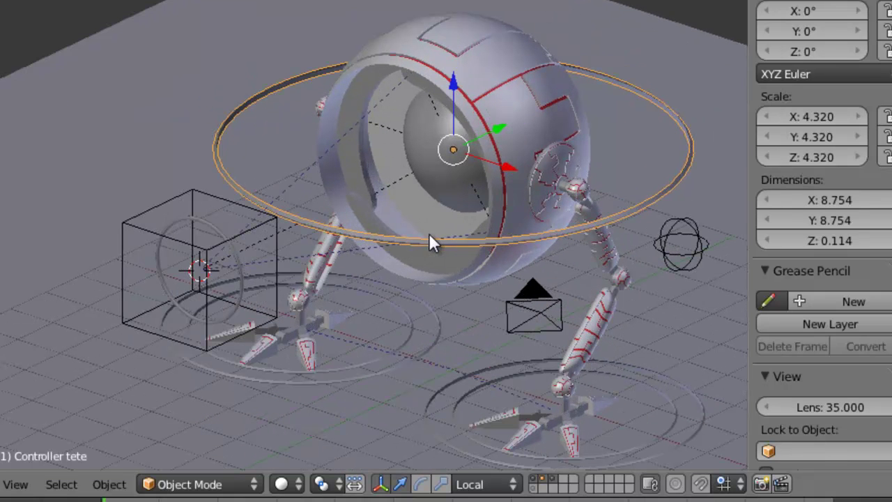
# - Test moving Controller Iris freely and along its local Y axis, leaving it at the cube empty's centre
pyautogui.rightClick(222, 237)
pyautogui.press('g')
pyautogui.rightClick(215, 266)
pyautogui.rightClick(241, 257)
pyautogui.press('g')
pyautogui.press('y')
pyautogui.press('y')
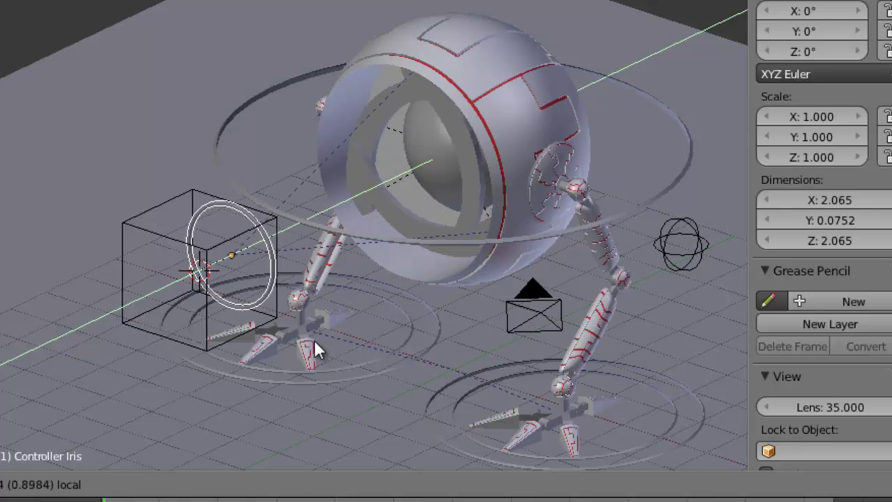
pyautogui.click(269, 374)
# - Add a Limit Location constraint to Controller Iris and set its Convert option to Local Space
pyautogui.moveTo(330, 330); pyautogui.dragTo(342, 285, button='middle')
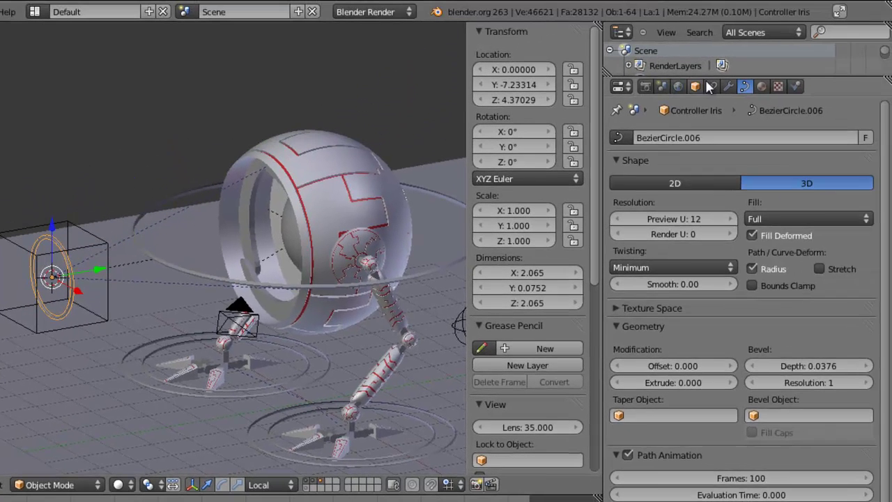
pyautogui.click(710, 87)
pyautogui.click(703, 139)
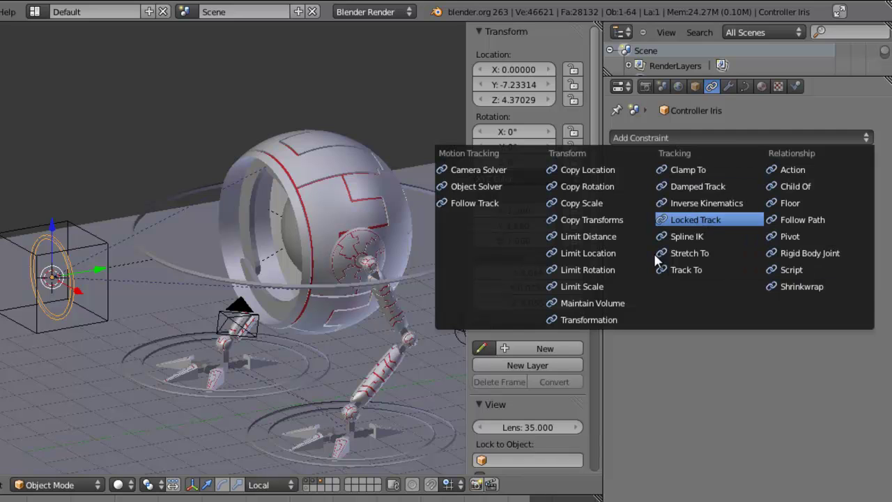
pyautogui.click(580, 258)
pyautogui.click(798, 287)
pyautogui.click(792, 256)
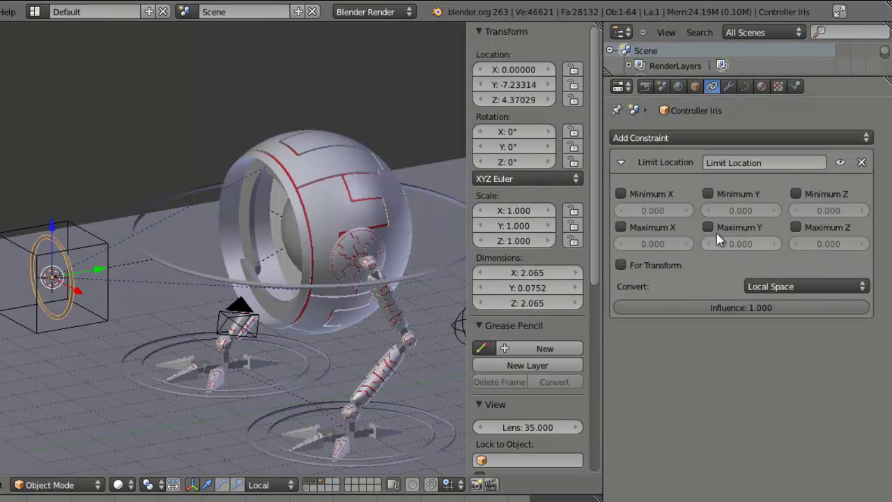
# - Enable the Limit Location constraint's Y limits with a minimum of -7 and a maximum of -5
pyautogui.click(708, 193)
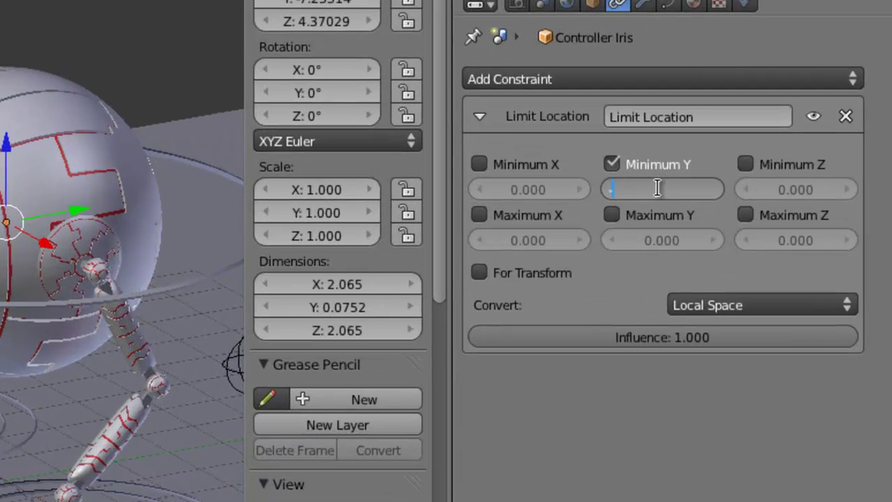
pyautogui.write('-7')
pyautogui.press('Tab')
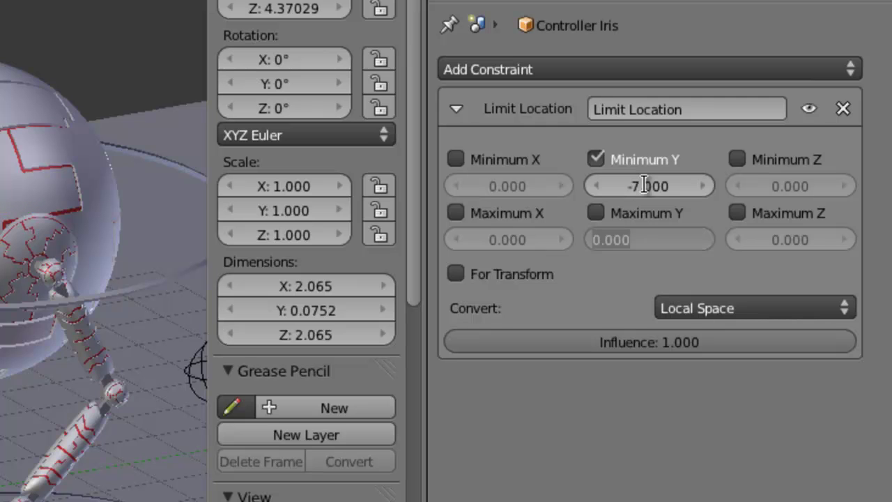
pyautogui.press('BackSpace')
pyautogui.write('-5')
pyautogui.press('Return')
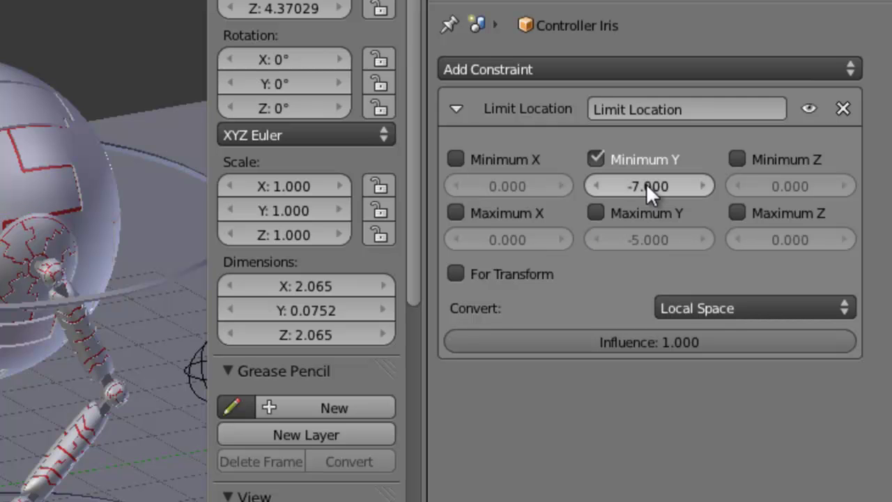
pyautogui.click(612, 211)
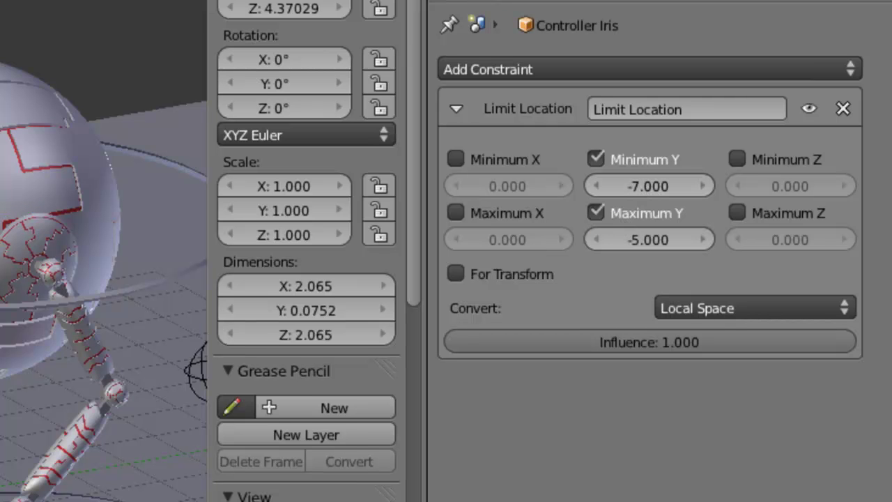
# - Test the Y limits by moving Controller Iris along local Y and freely, returning it to the cube empty's centre
pyautogui.press('g')
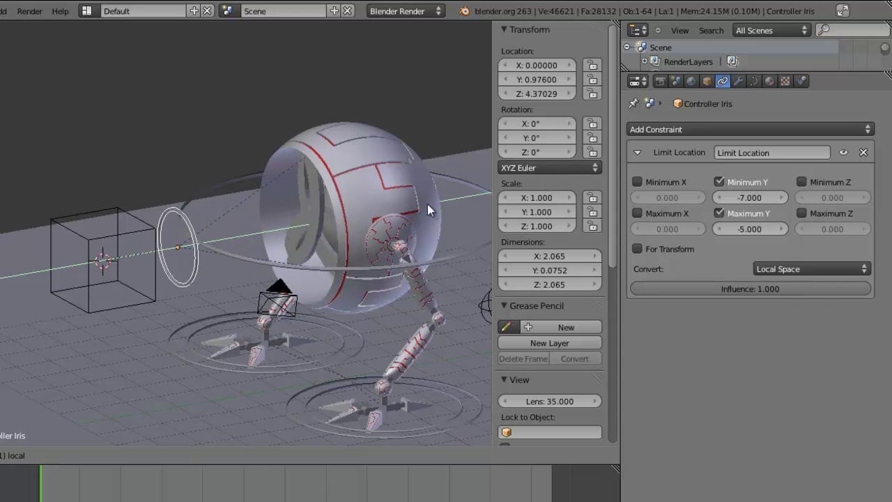
pyautogui.click(212, 250)
pyautogui.moveTo(211, 248); pyautogui.dragTo(184, 255, button='middle')
pyautogui.press('g')
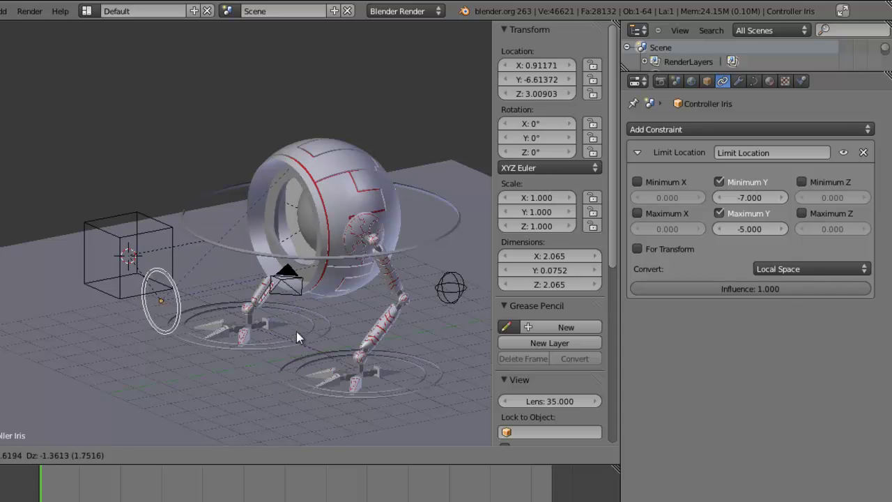
pyautogui.rightClick(230, 304)
pyautogui.scroll(1, 207, 257)
pyautogui.moveTo(205, 255); pyautogui.dragTo(199, 260, button='middle')
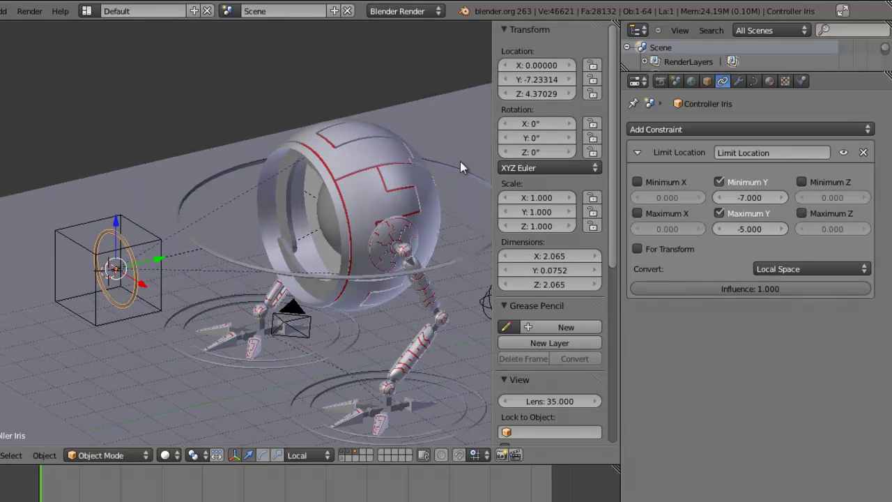
# - Enable the minimum and maximum X limits at 0, and test them with a cancelled move along local X
pyautogui.click(637, 183)
pyautogui.click(636, 212)
pyautogui.press('g')
pyautogui.press('x')
pyautogui.press('x')
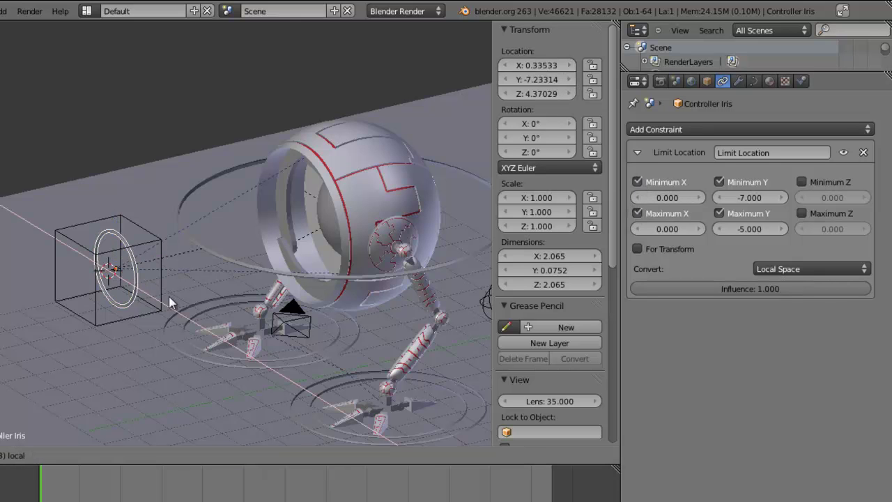
pyautogui.press('Escape')
# - Enable the minimum Z limit and set it to Controller Iris's own Z location, 4.37029
pyautogui.click(534, 94)
pyautogui.hotkey('ctrl', 'c')
pyautogui.press('Return')
pyautogui.click(801, 182)
pyautogui.click(832, 197)
pyautogui.hotkey('ctrl', 'v')
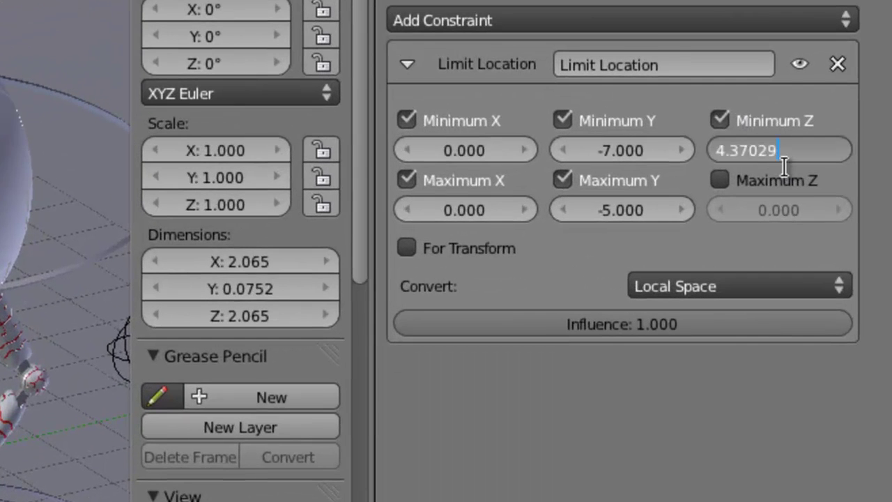
pyautogui.press('Return')
# - Enable the maximum Z limit at 4.37029, and test the constraint with a cancelled free move of Controller Iris
pyautogui.click(732, 183)
pyautogui.click(750, 206)
pyautogui.hotkey('ctrl', 'v')
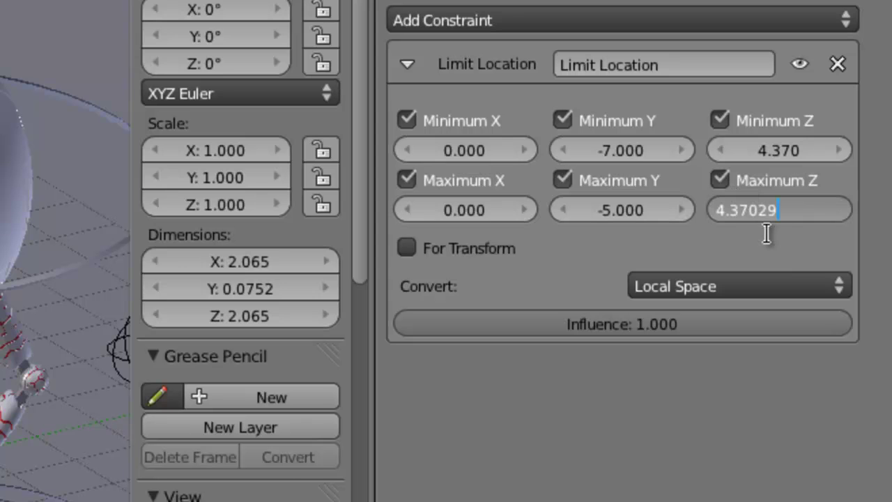
pyautogui.press('Return')
pyautogui.press('g')
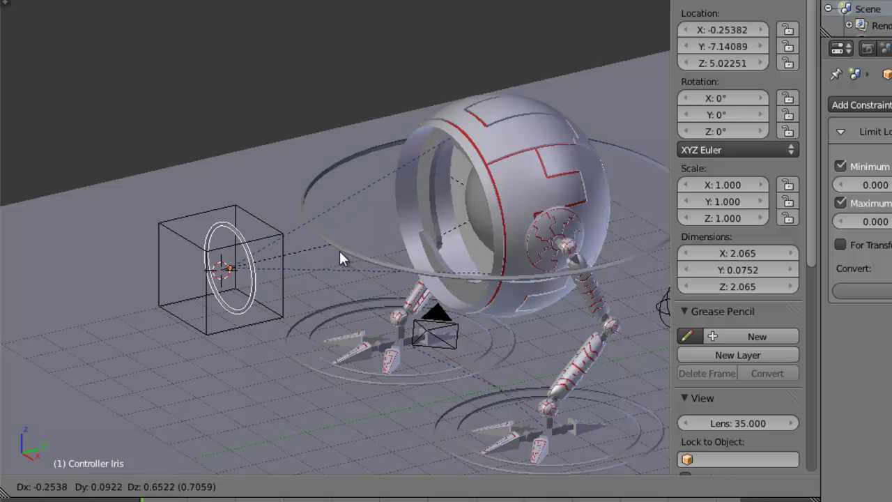
pyautogui.press('Escape')
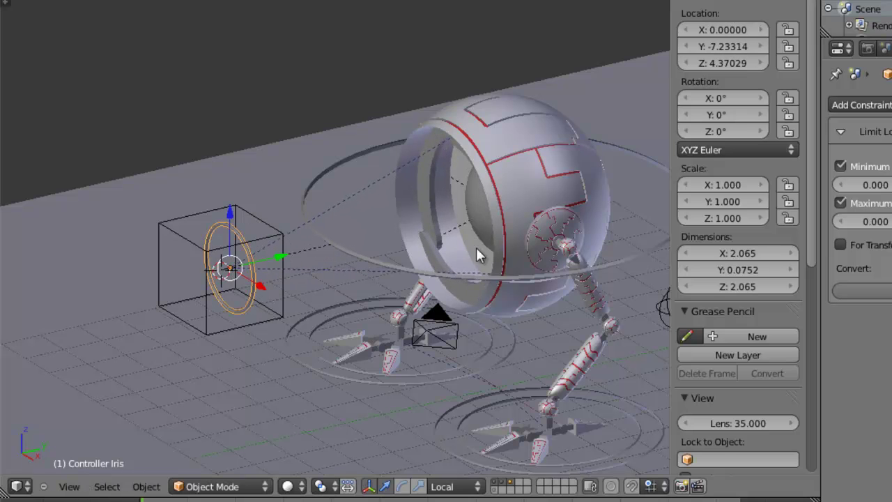
# - Freely rotate the Controller tete ring so the robot's head tilts upward
pyautogui.moveTo(488, 269); pyautogui.dragTo(380, 256, button='middle')
pyautogui.rightClick(380, 264)
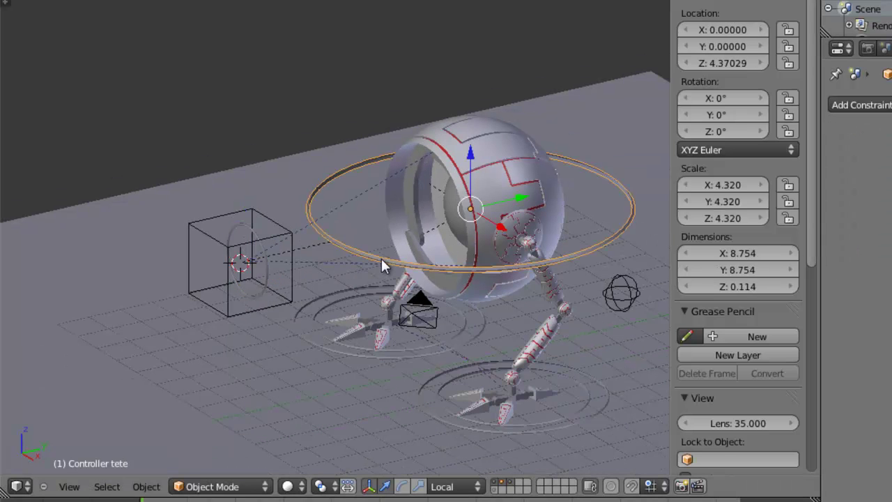
pyautogui.press('r')
pyautogui.press('r')
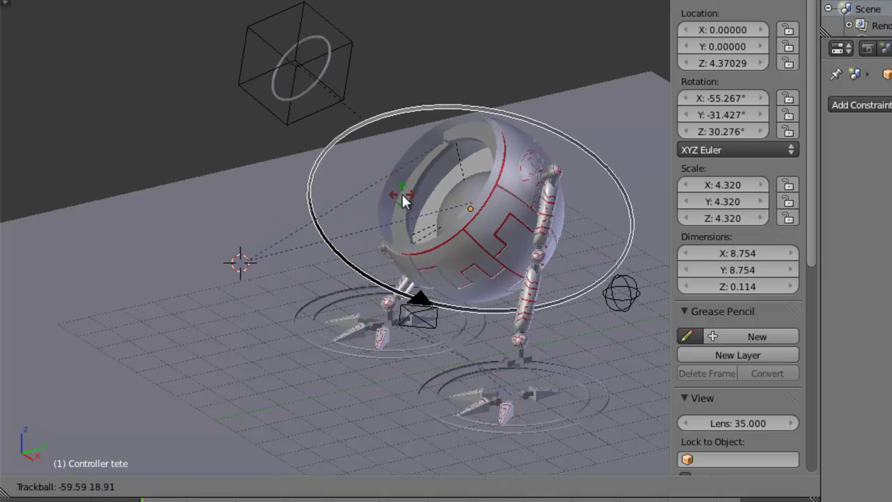
pyautogui.click(401, 193)
# - Test moving Controller Iris on the tilted head, cancel the move, and clear the Controller tete ring's rotation
pyautogui.rightClick(293, 104)
pyautogui.press('g')
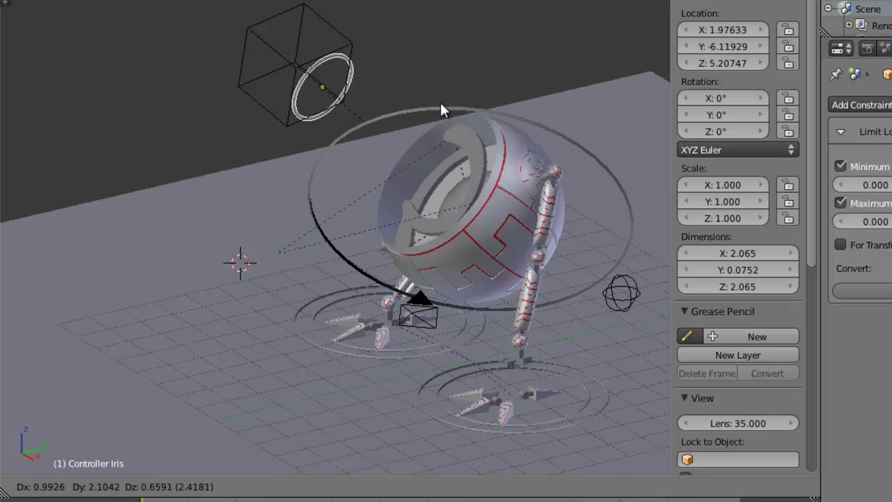
pyautogui.rightClick(418, 103)
pyautogui.rightClick(427, 157)
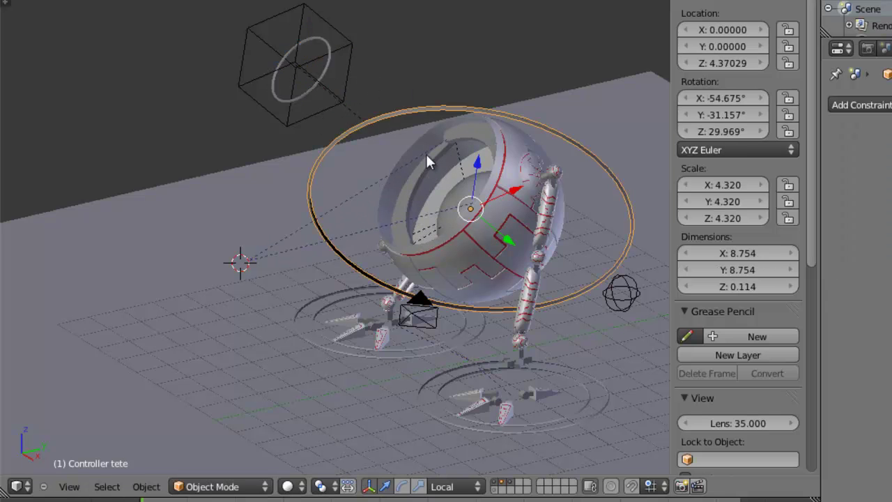
pyautogui.hotkey('alt', 'r')
# - Move the cube empty around Controller Iris to layer 11 and display only that layer
pyautogui.moveTo(310, 269); pyautogui.dragTo(528, 194, button='middle')
pyautogui.rightClick(529, 194)
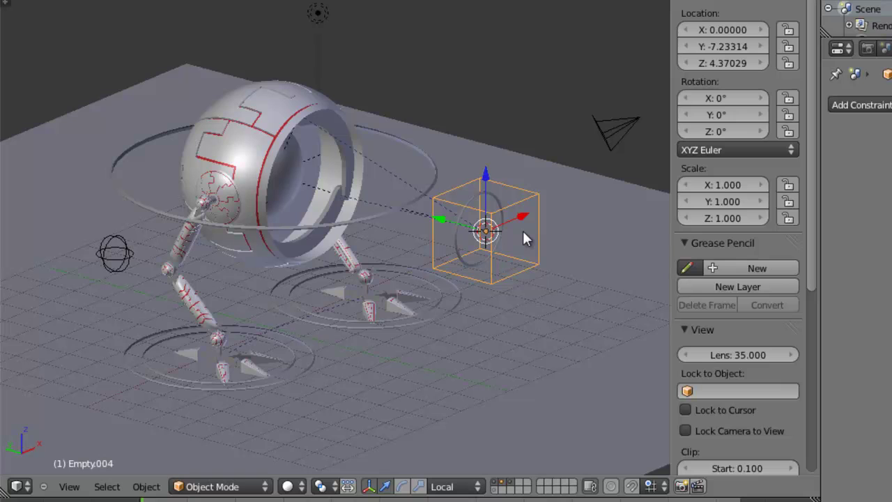
pyautogui.press('m')
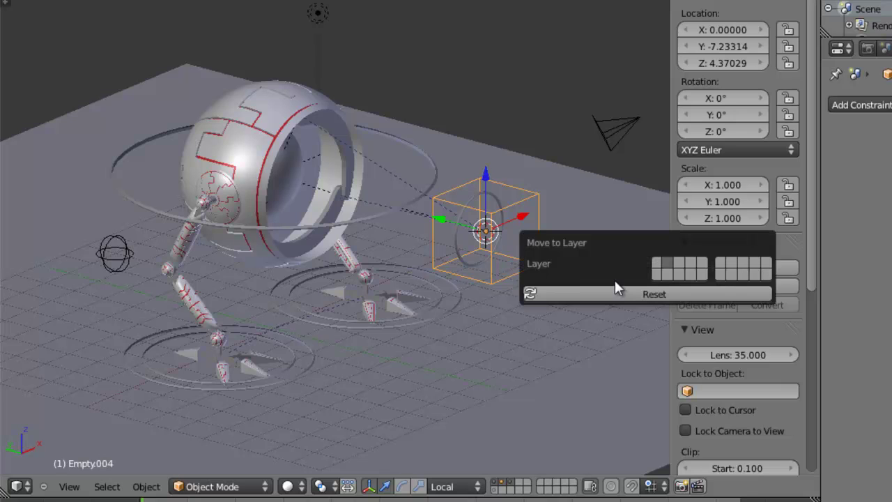
pyautogui.click(654, 274)
pyautogui.click(495, 488)
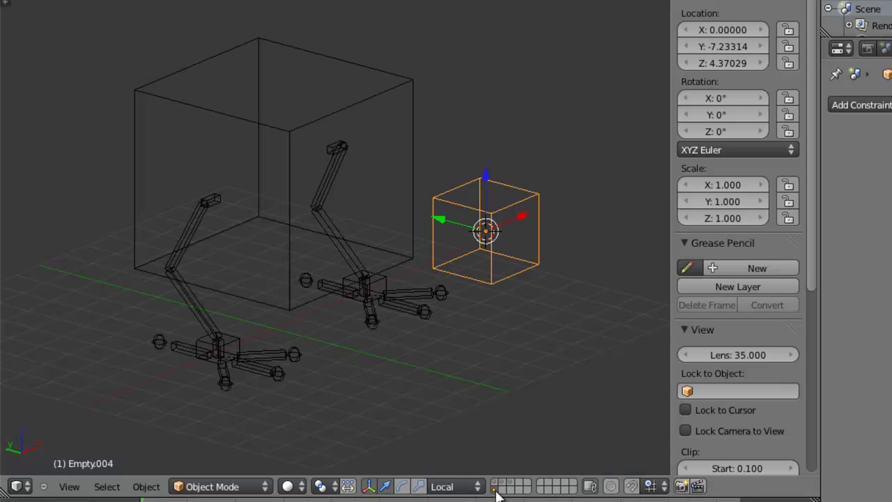
# - Display only layer 3 with the iris blades, and select the Controller Iris circle
pyautogui.click(507, 485)
pyautogui.click(515, 484)
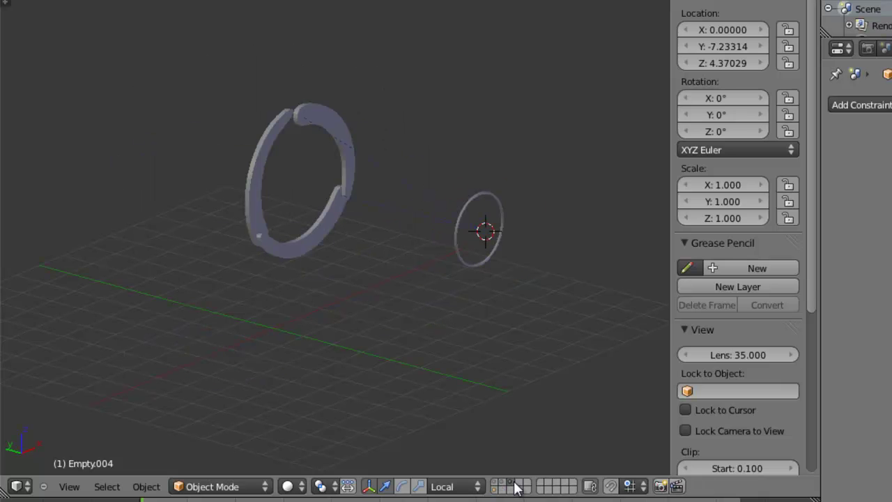
pyautogui.rightClick(472, 213)
pyautogui.moveTo(474, 211); pyautogui.dragTo(369, 258, button='middle')
pyautogui.moveTo(275, 267); pyautogui.dragTo(433, 372, button='middle')
# - Show the robot and rig layers together with the iris layer, keeping Controller Iris selected
pyautogui.keyDown('shift'); pyautogui.click(501, 482); pyautogui.keyUp('shift')
pyautogui.keyDown('shift'); pyautogui.click(501, 482); pyautogui.keyUp('shift')
pyautogui.scroll(1, 415, 189)
pyautogui.keyDown('shift'); pyautogui.moveTo(442, 223); pyautogui.dragTo(407, 239, button='middle'); pyautogui.keyUp('shift')
pyautogui.moveTo(415, 329); pyautogui.dragTo(368, 304, button='middle')
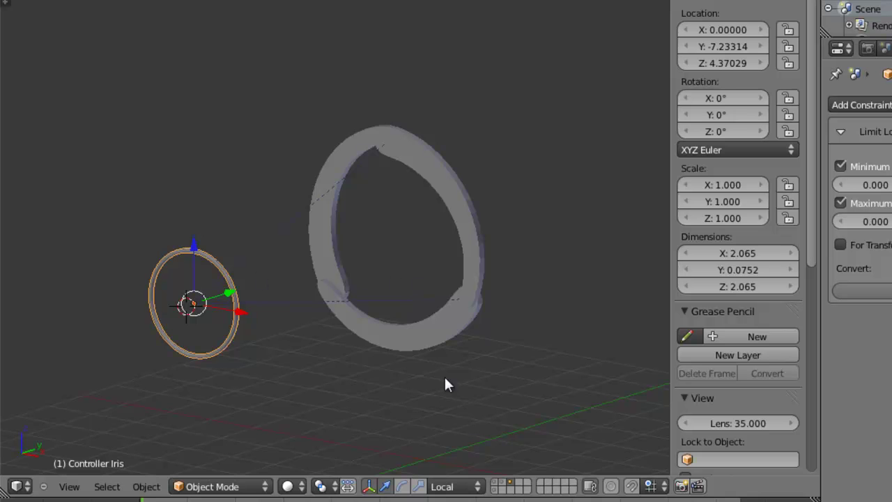
pyautogui.keyDown('shift'); pyautogui.click(496, 483); pyautogui.keyUp('shift')
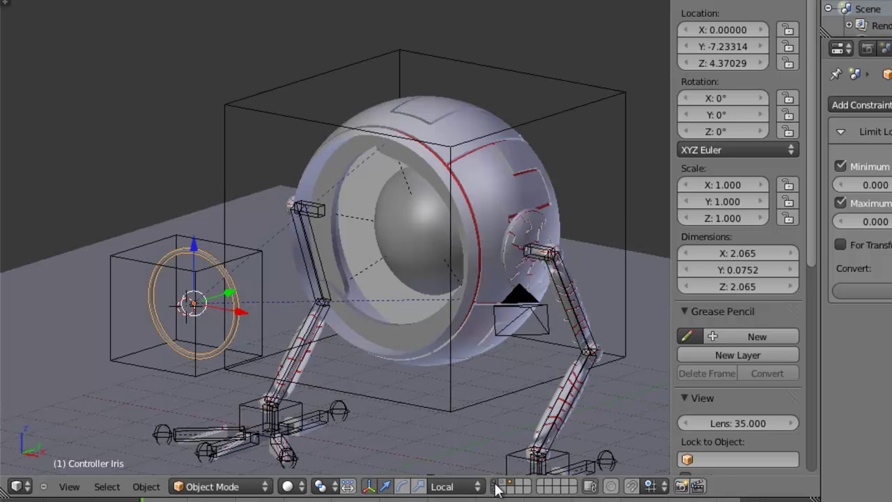
pyautogui.scroll(-1, 443, 285)
pyautogui.moveTo(388, 284); pyautogui.dragTo(567, 264, button='middle')
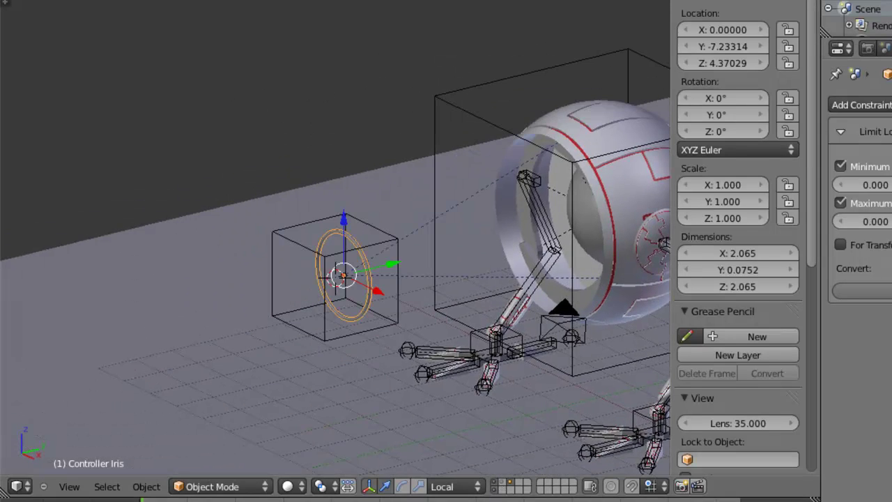
# - Test the Y limits by repeatedly moving Controller Iris along local Y beyond both its minimum and maximum
pyautogui.press('g')
pyautogui.press('y')
pyautogui.press('y')
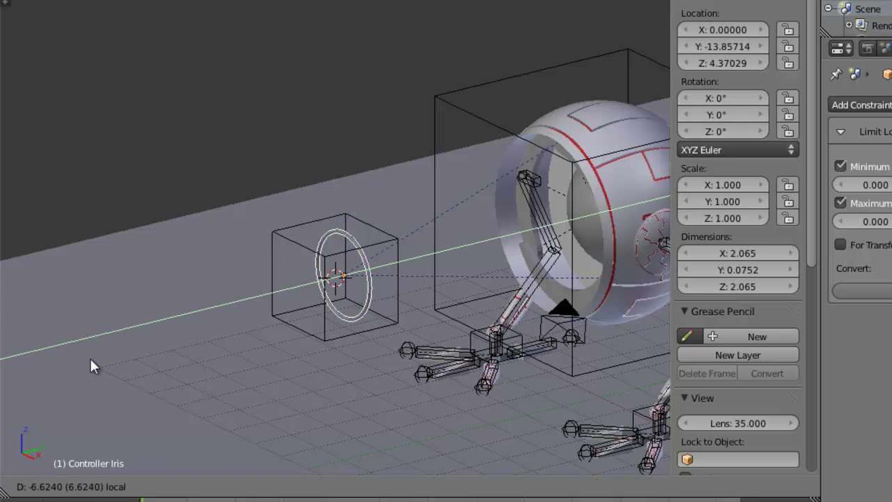
pyautogui.click(42, 404)
pyautogui.press('g')
pyautogui.press('y')
pyautogui.press('y')
pyautogui.click(690, 174)
pyautogui.press('g')
pyautogui.press('y')
pyautogui.press('y')
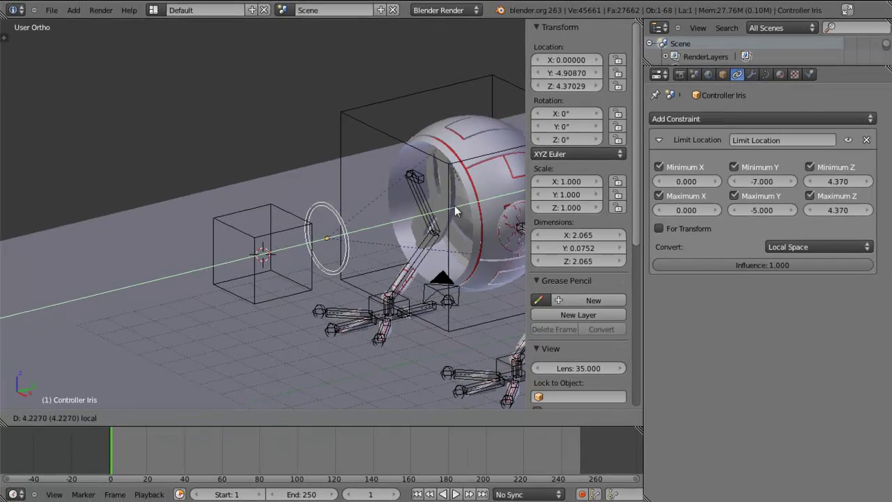
pyautogui.click(487, 202)
pyautogui.scroll(-2, 402, 241)
pyautogui.keyDown('shift'); pyautogui.moveTo(386, 256); pyautogui.dragTo(293, 281, button='middle'); pyautogui.keyUp('shift')
pyautogui.press('g')
pyautogui.press('y')
pyautogui.press('y')
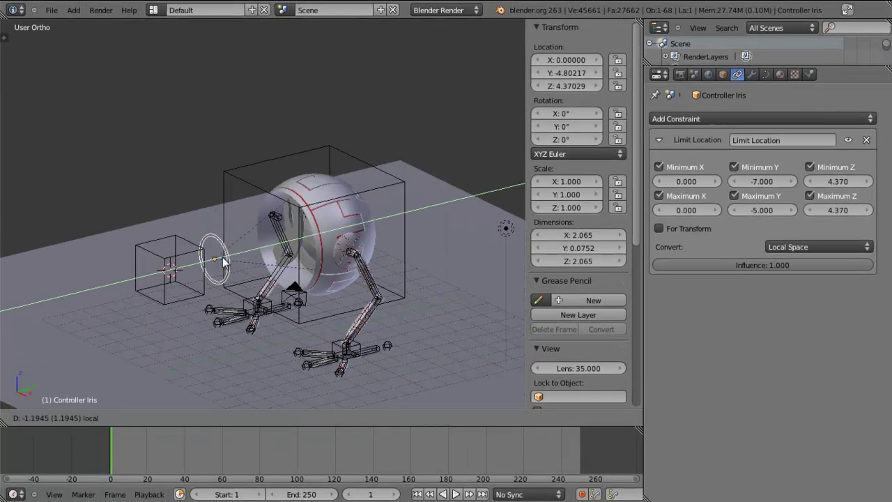
pyautogui.click(517, 117)
pyautogui.moveTo(254, 248); pyautogui.dragTo(181, 288)
# - Enable For Transform on the Limit Location constraint, and test the limits by moving Controller Iris along local Y
pyautogui.click(659, 228)
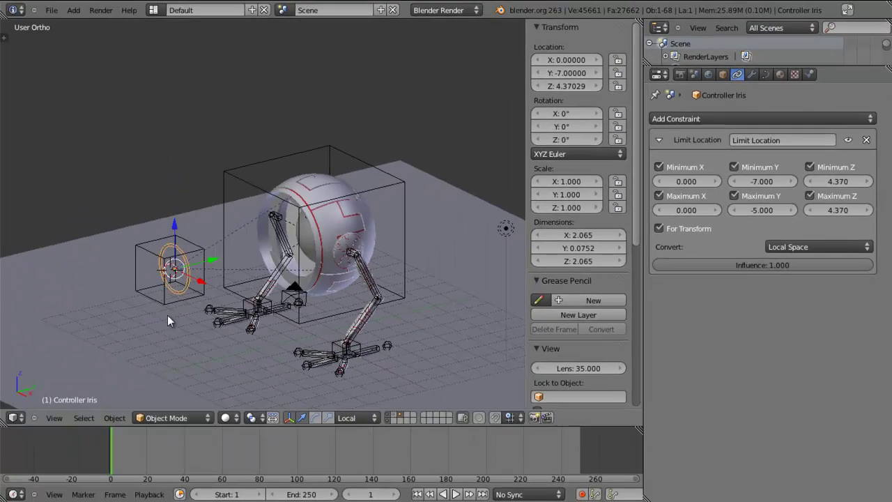
pyautogui.moveTo(207, 263); pyautogui.dragTo(710, 35)
pyautogui.moveTo(254, 252); pyautogui.dragTo(219, 274)
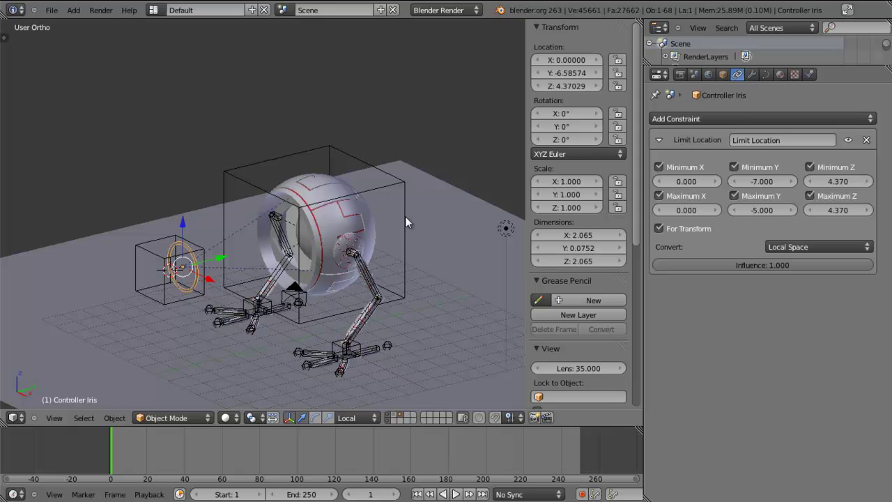
# - Display only the iris layer and move Controller Iris back along local Y to its minimum limit of -7
pyautogui.click(401, 415)
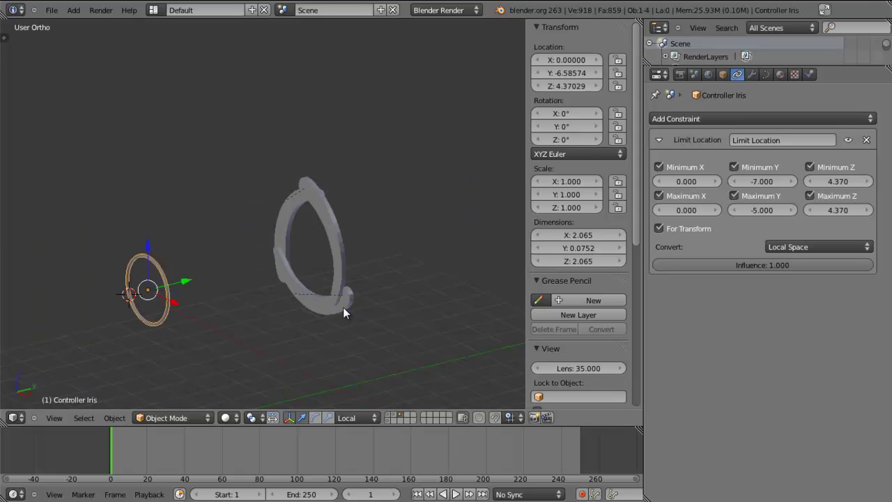
pyautogui.moveTo(343, 306); pyautogui.dragTo(302, 301, button='middle')
pyautogui.moveTo(216, 269); pyautogui.dragTo(189, 285)
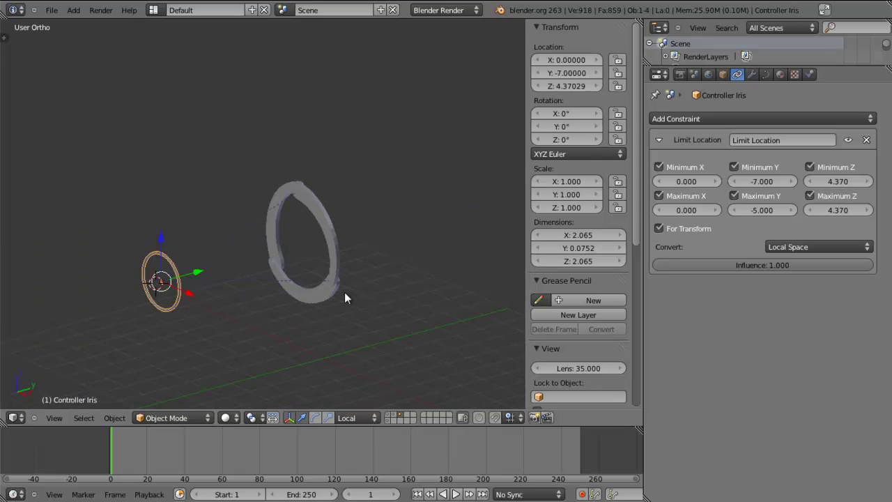
pyautogui.click(659, 140)
# - Select the iris blade Plane.002 and set its shading to smooth
pyautogui.moveTo(249, 265)
pyautogui.mouseDown(button='middle')
pyautogui.moveTo(347, 257)
pyautogui.moveTo(247, 261)
pyautogui.mouseUp(button='middle')
pyautogui.scroll(4, 245, 266)
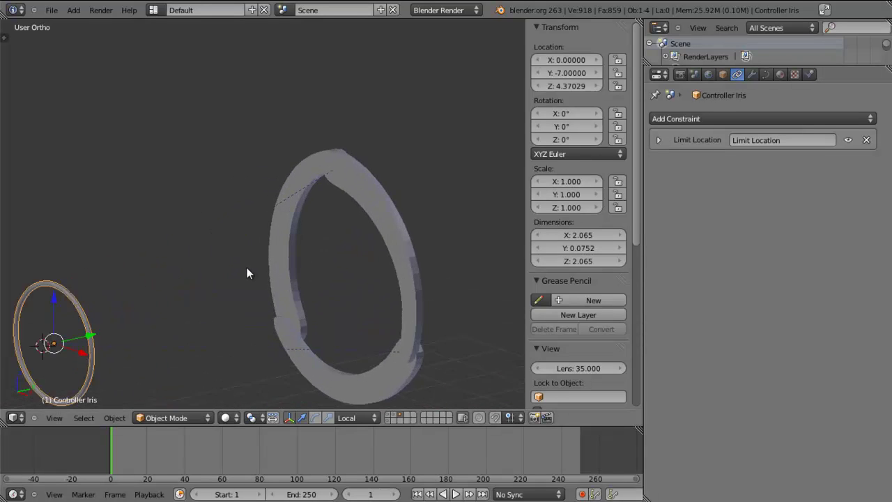
pyautogui.rightClick(290, 252)
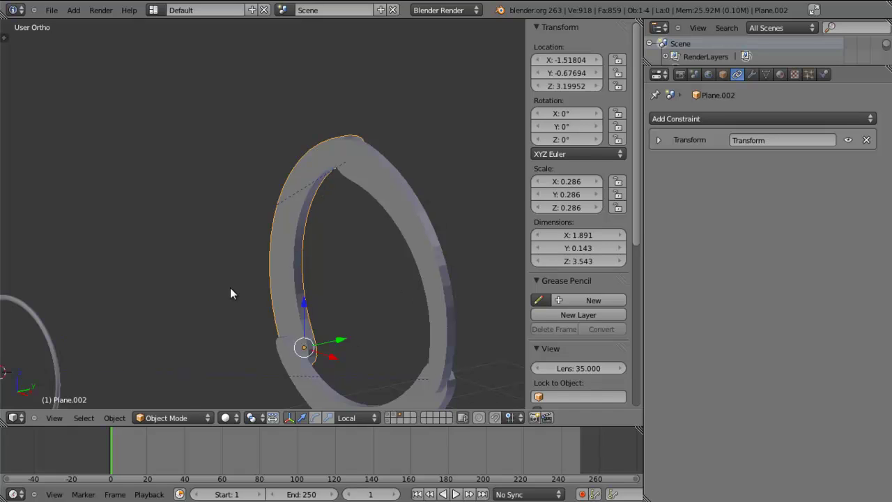
pyautogui.press('t')
pyautogui.click(30, 185)
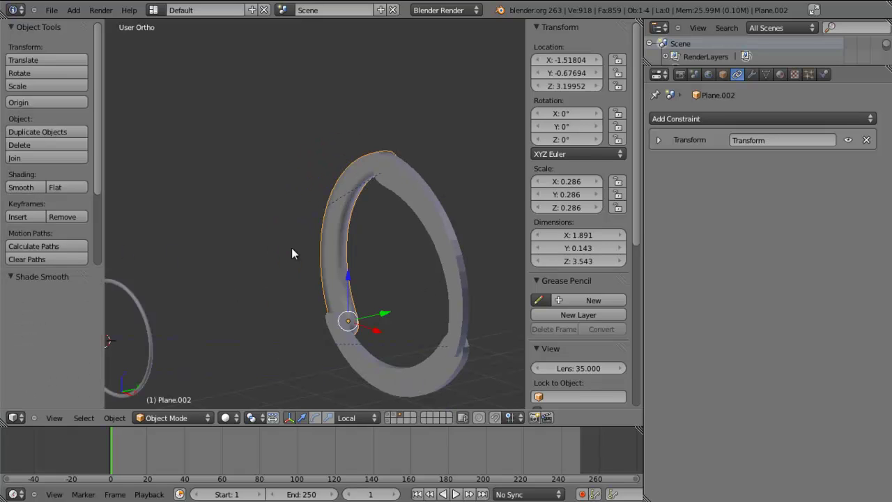
pyautogui.press('t')
pyautogui.scroll(2, 319, 269)
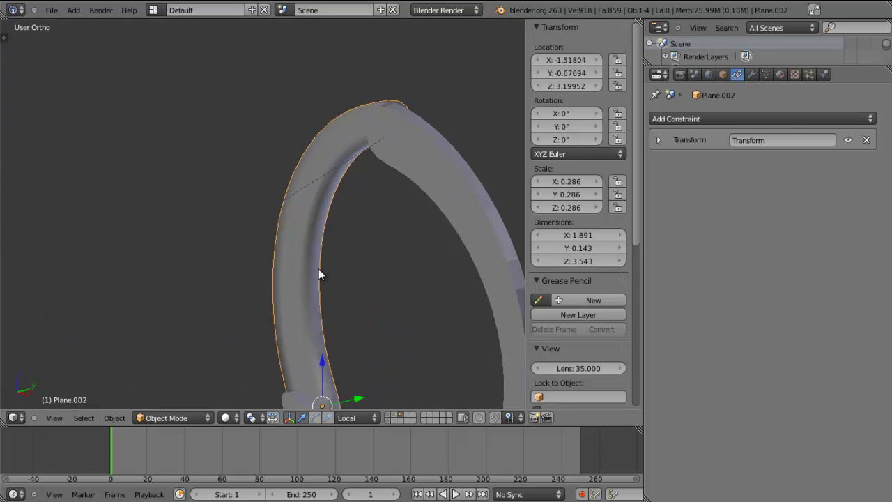
# - Add an Edge Split modifier to blade Plane.002 and collapse its Subsurf and Solidify settings
pyautogui.click(794, 119)
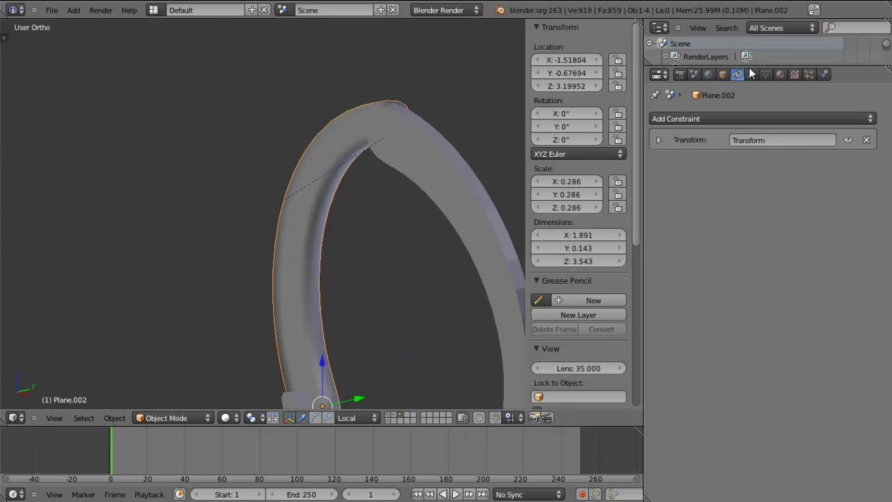
pyautogui.click(751, 74)
pyautogui.click(737, 120)
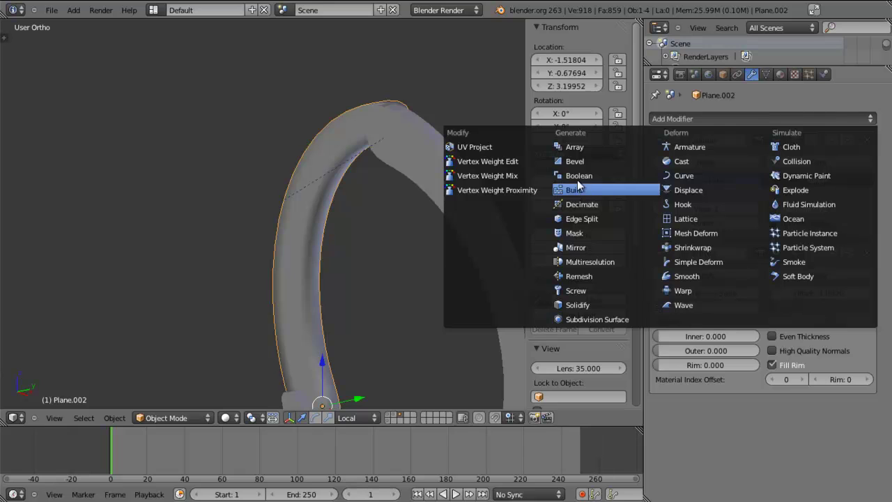
pyautogui.click(588, 219)
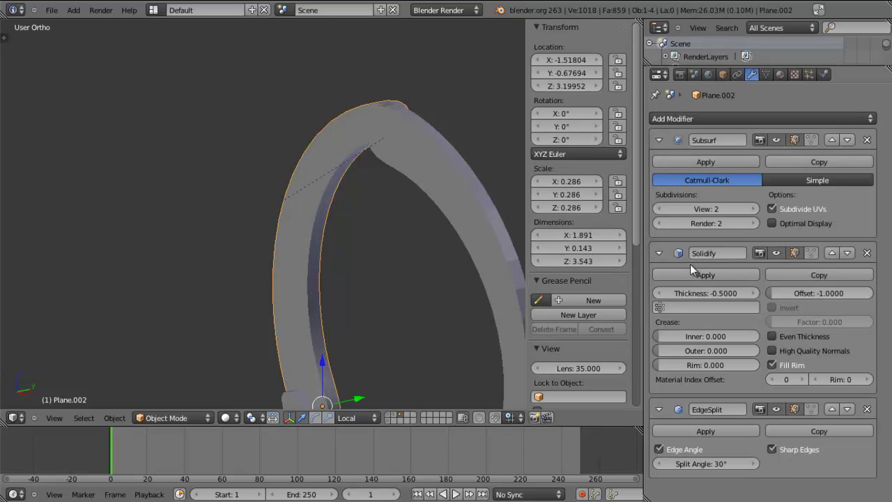
pyautogui.click(659, 253)
pyautogui.click(659, 140)
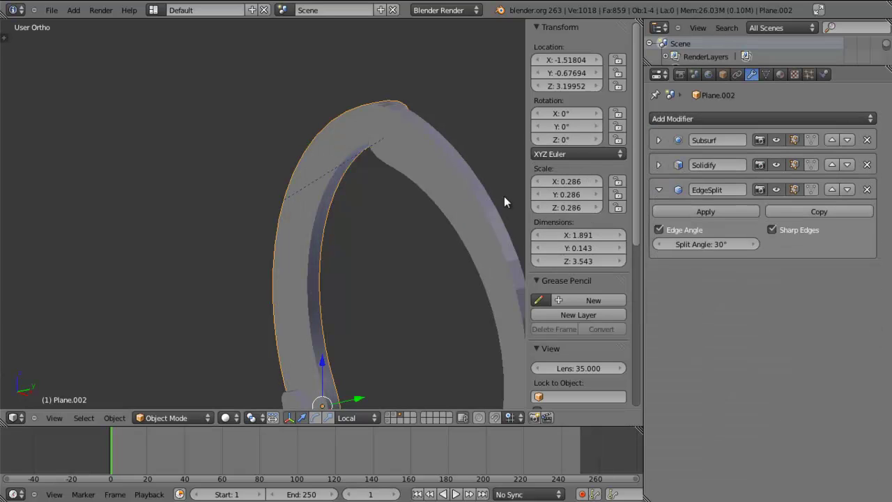
# - Select the other two blades with Plane.002 as the active object, and copy its modifiers to them with Make Links
pyautogui.scroll(-3, 360, 291)
pyautogui.moveTo(359, 290); pyautogui.dragTo(391, 306, button='middle')
pyautogui.rightClick(389, 342)
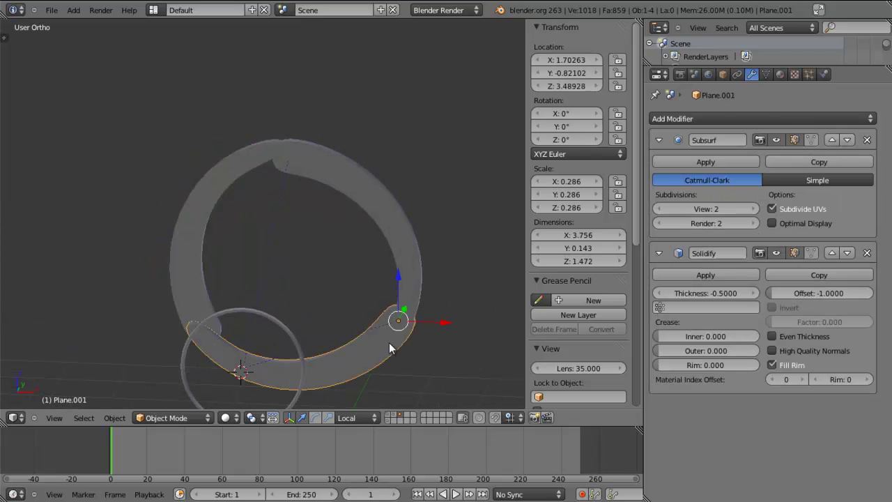
pyautogui.keyDown('shift'); pyautogui.rightClick(396, 253); pyautogui.keyUp('shift')
pyautogui.keyDown('shift'); pyautogui.rightClick(227, 228); pyautogui.keyUp('shift')
pyautogui.hotkey('ctrl', 'l')
pyautogui.click(300, 249)
# - Run Make Links again from Plane.002 to the selected blades, and repeat it for blade Plane alone
pyautogui.moveTo(377, 249); pyautogui.dragTo(301, 265, button='middle')
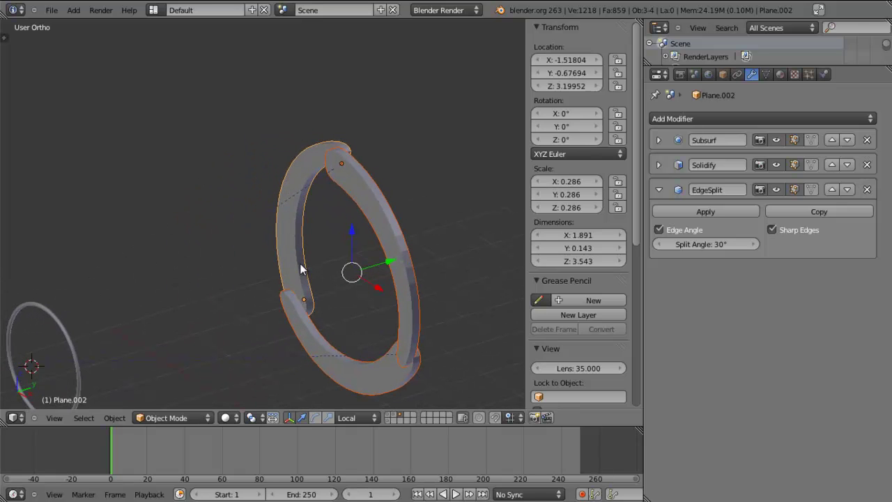
pyautogui.hotkey('ctrl', 'l')
pyautogui.click(285, 263)
pyautogui.rightClick(319, 350)
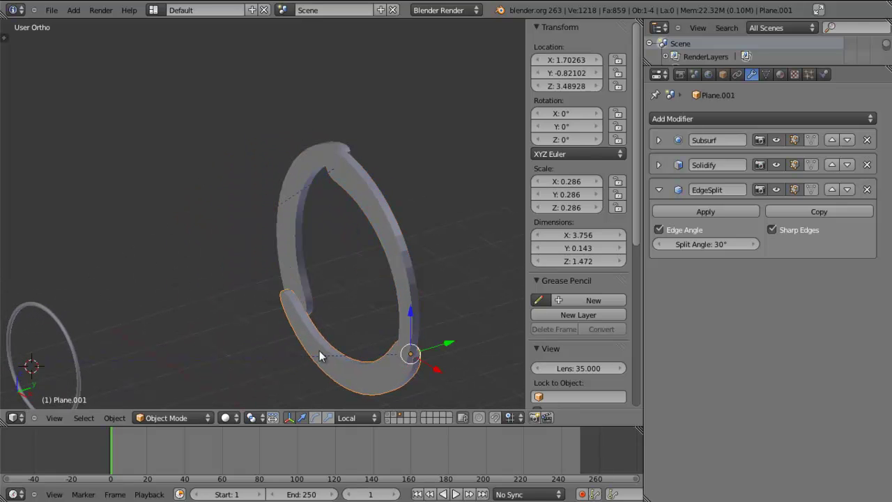
pyautogui.rightClick(391, 276)
pyautogui.keyDown('shift'); pyautogui.rightClick(294, 224); pyautogui.keyUp('shift')
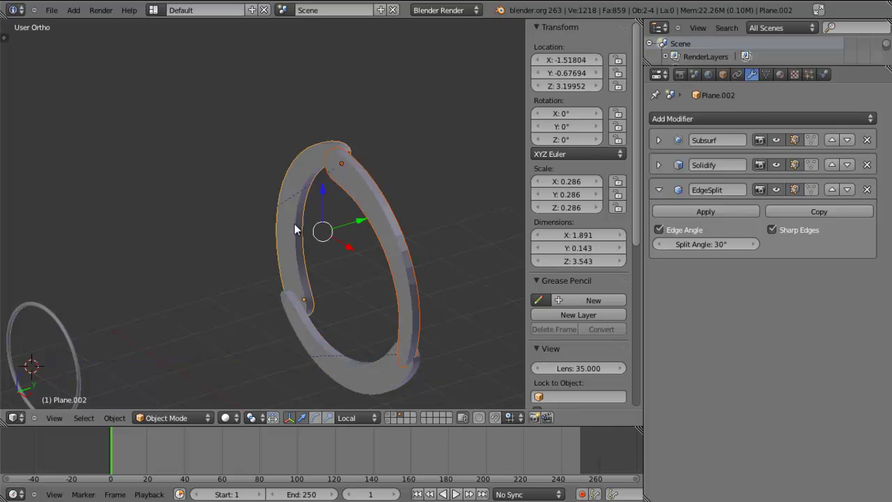
pyautogui.hotkey('ctrl', 'l')
pyautogui.click(338, 261)
# - Set smooth shading on the blades Plane and Plane.001, and collapse the Edge Split settings
pyautogui.rightClick(386, 224)
pyautogui.moveTo(387, 224); pyautogui.dragTo(361, 275, button='middle')
pyautogui.press('t')
pyautogui.click(34, 185)
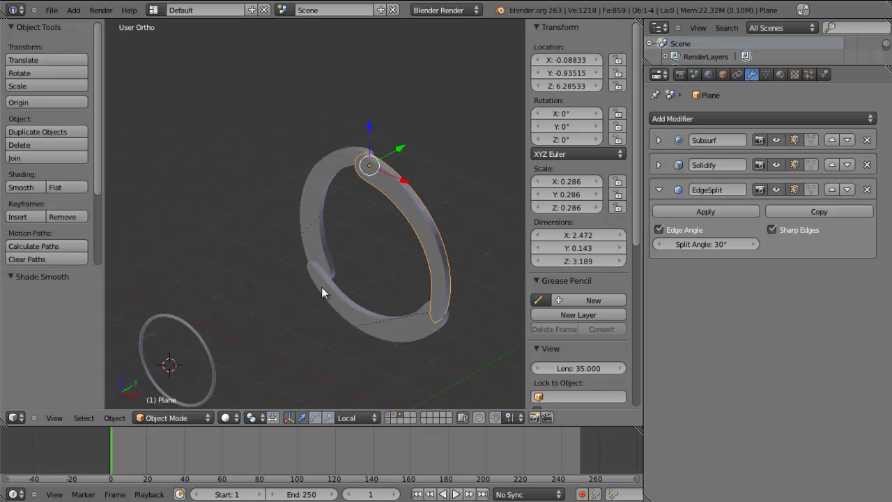
pyautogui.rightClick(381, 315)
pyautogui.click(32, 186)
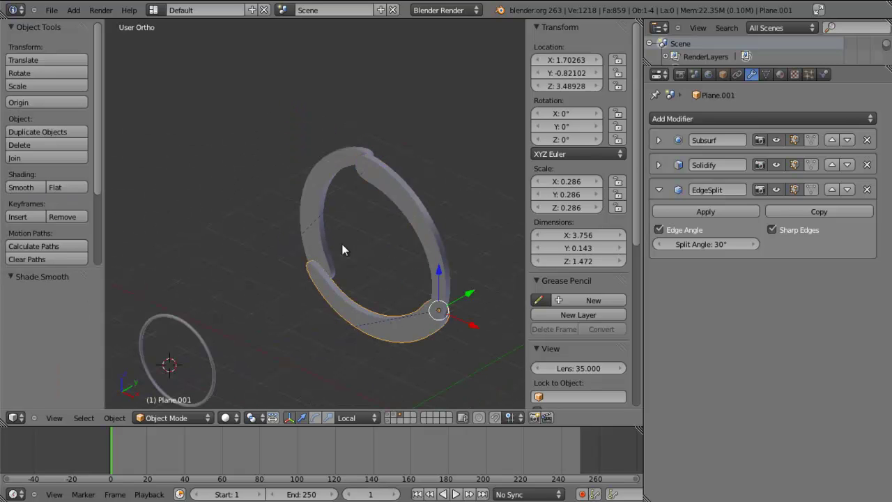
pyautogui.press('t')
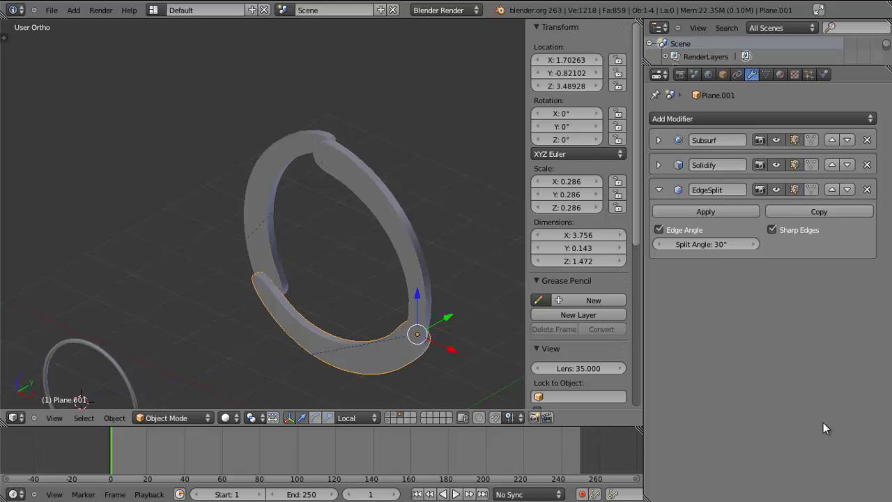
pyautogui.click(658, 190)
# - Select Controller Iris and move it along local Y toward the blades to its -5 limit
pyautogui.moveTo(224, 308); pyautogui.dragTo(301, 296, button='middle')
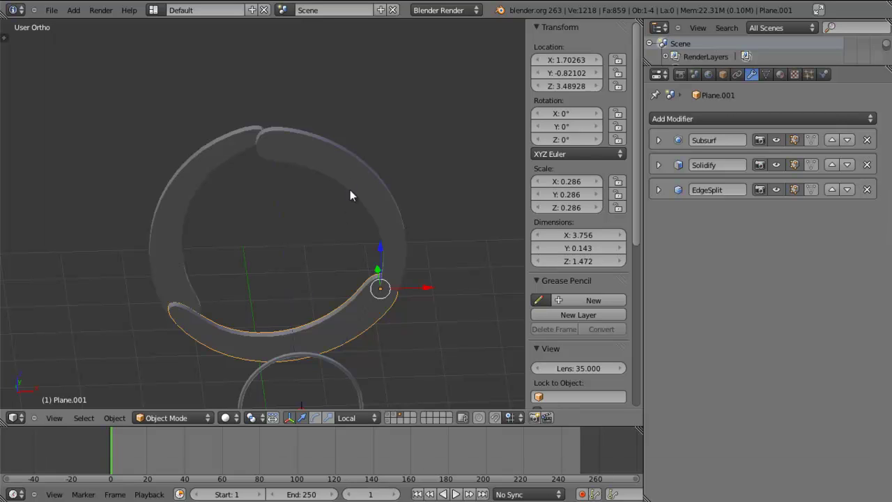
pyautogui.scroll(-1, 354, 244)
pyautogui.keyDown('shift'); pyautogui.moveTo(348, 276); pyautogui.dragTo(341, 171, button='middle'); pyautogui.keyUp('shift')
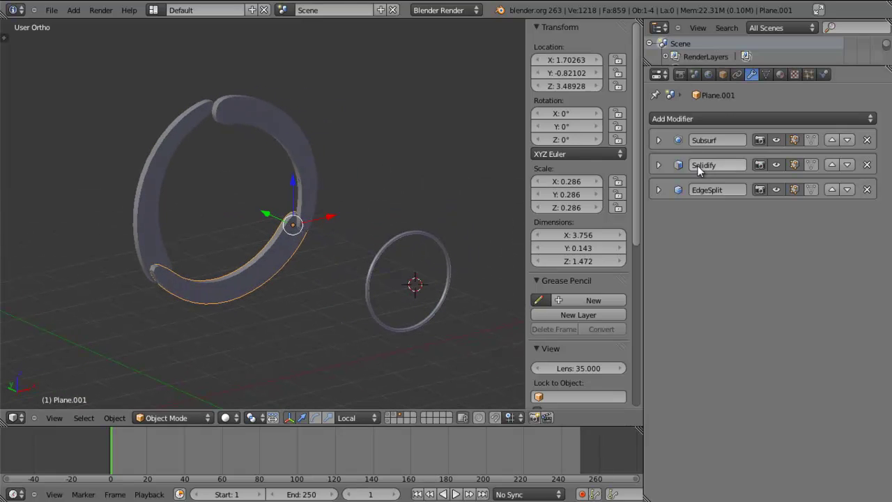
pyautogui.rightClick(262, 119)
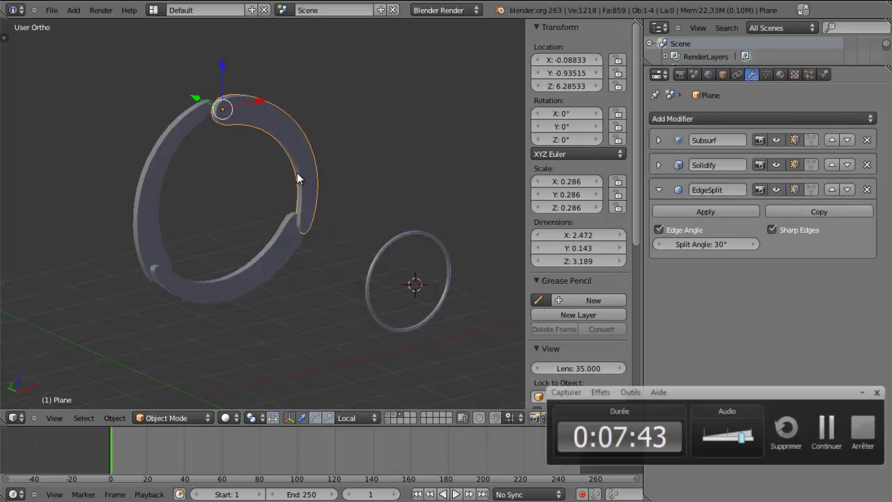
pyautogui.moveTo(278, 151); pyautogui.dragTo(118, 230, button='middle')
pyautogui.rightClick(111, 223)
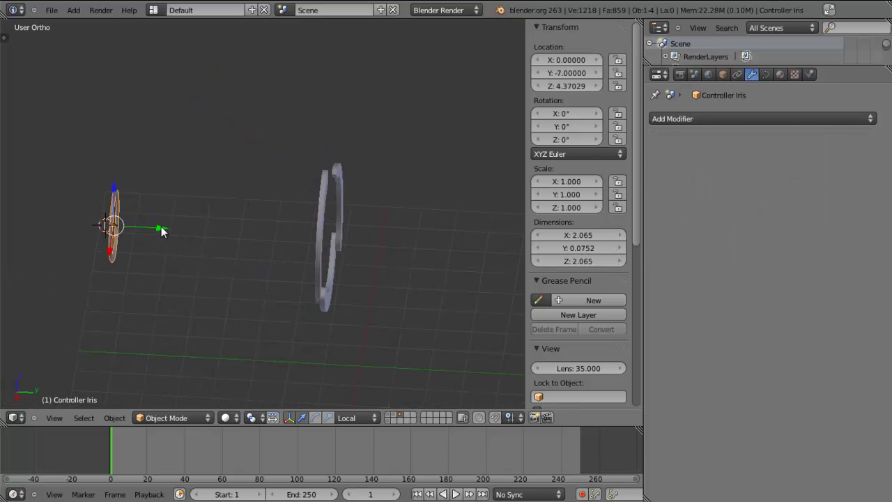
pyautogui.press('g')
pyautogui.press('y')
pyautogui.press('y')
pyautogui.click(252, 233)
# - Duplicate blade Plane in place and set the copy's Transform constraint destination Y rotation maximum to 41
pyautogui.moveTo(205, 257); pyautogui.dragTo(370, 233, button='middle')
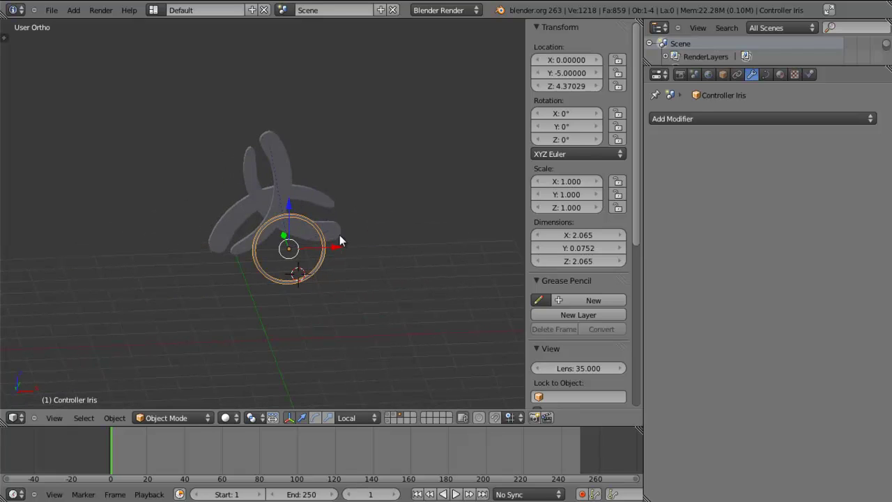
pyautogui.press('KP_1')
pyautogui.scroll(5, 339, 233)
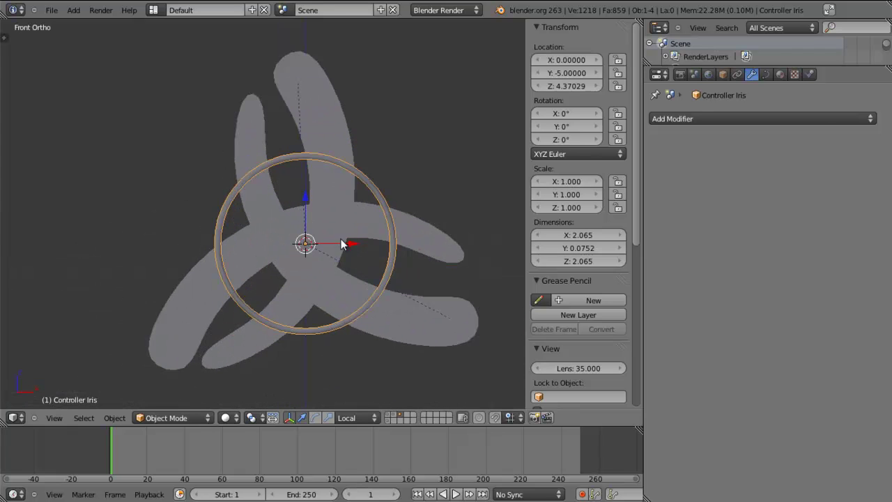
pyautogui.rightClick(333, 90)
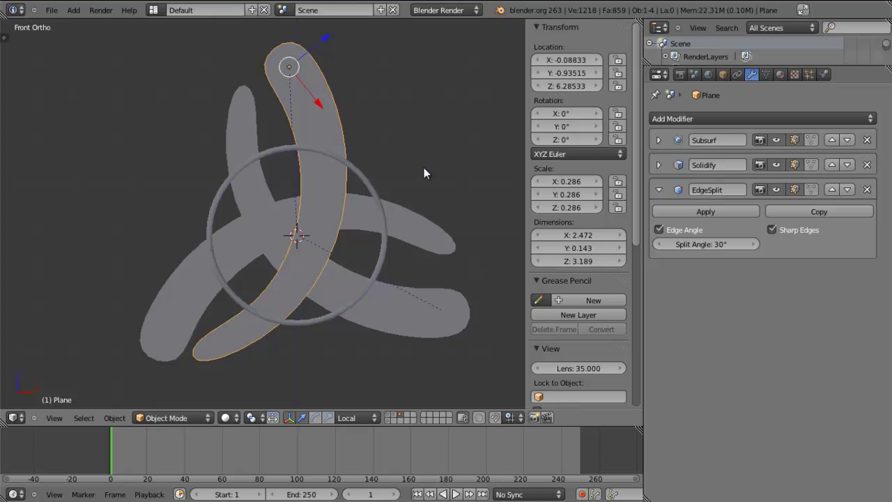
pyautogui.click(738, 74)
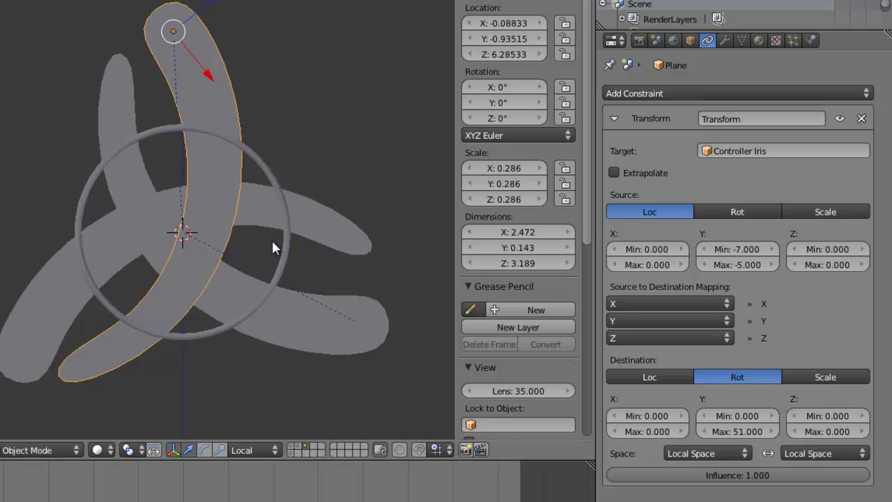
pyautogui.hotkey('shift', 'd')
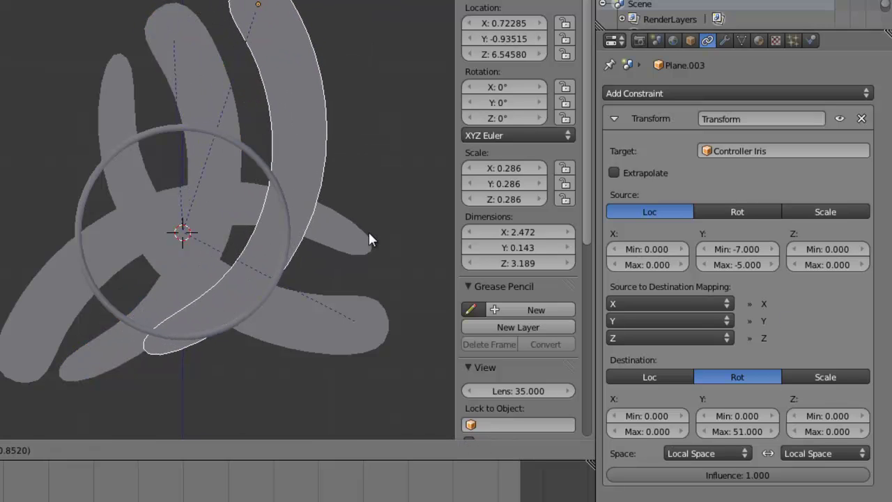
pyautogui.rightClick(370, 231)
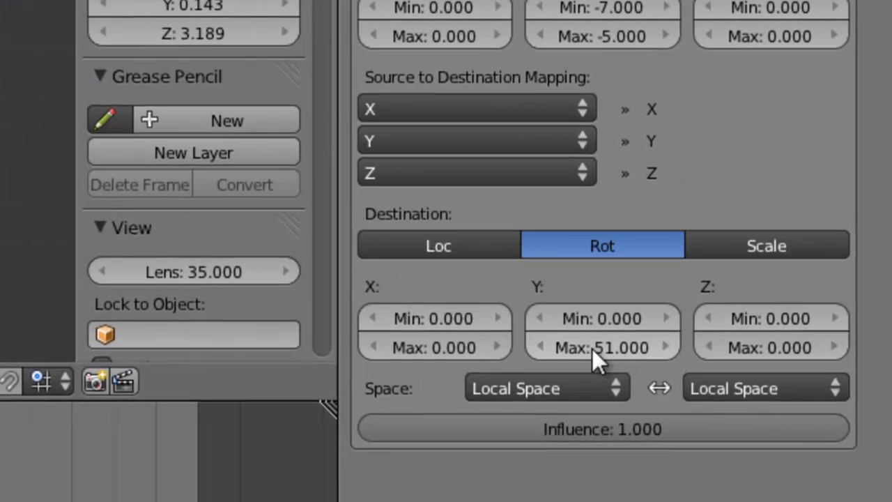
pyautogui.click(606, 349)
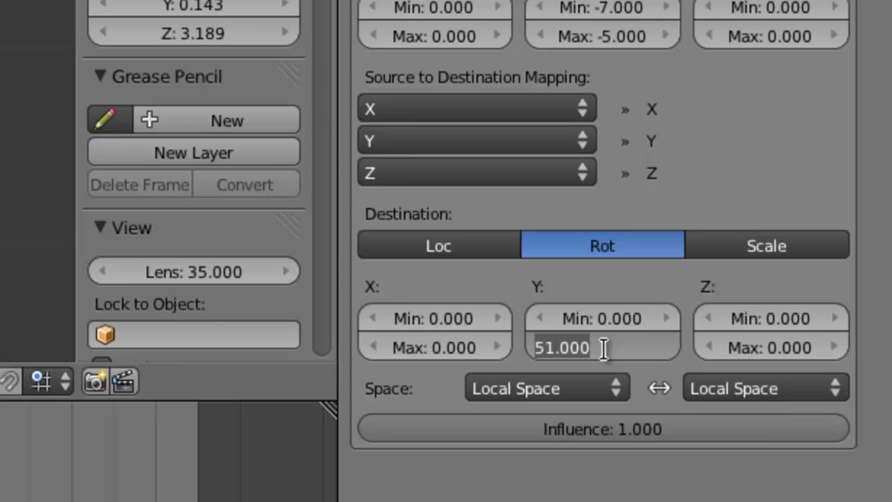
pyautogui.click(604, 349)
pyautogui.write('-10')
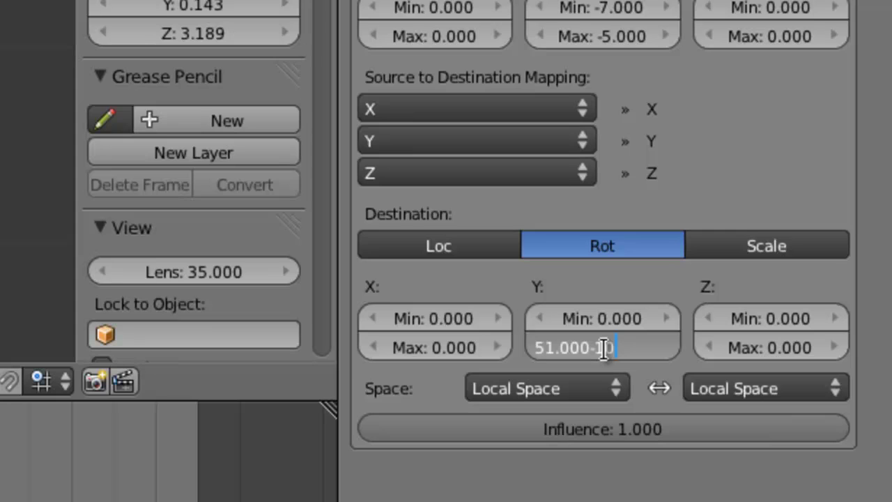
pyautogui.press('Return')
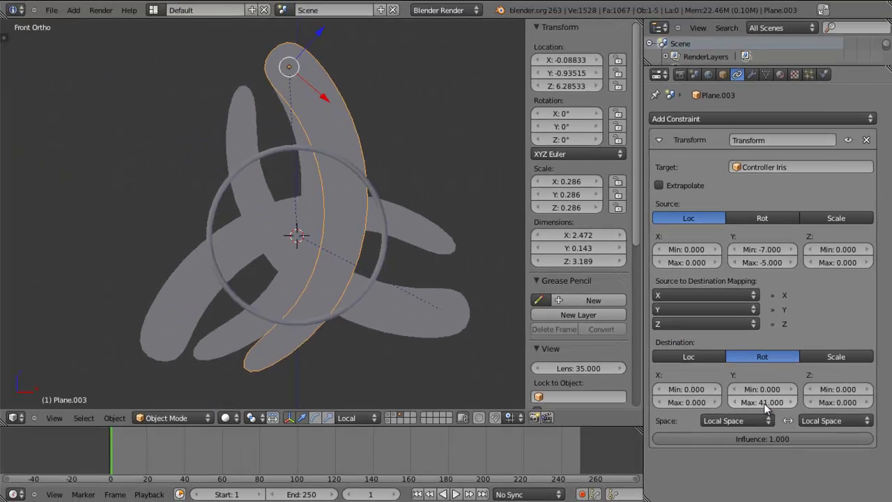
# - Duplicate the 41° blade in place and set the new copy's destination Y rotation maximum to 31
pyautogui.hotkey('shift', 'd')
pyautogui.rightClick(380, 268)
pyautogui.click(755, 403)
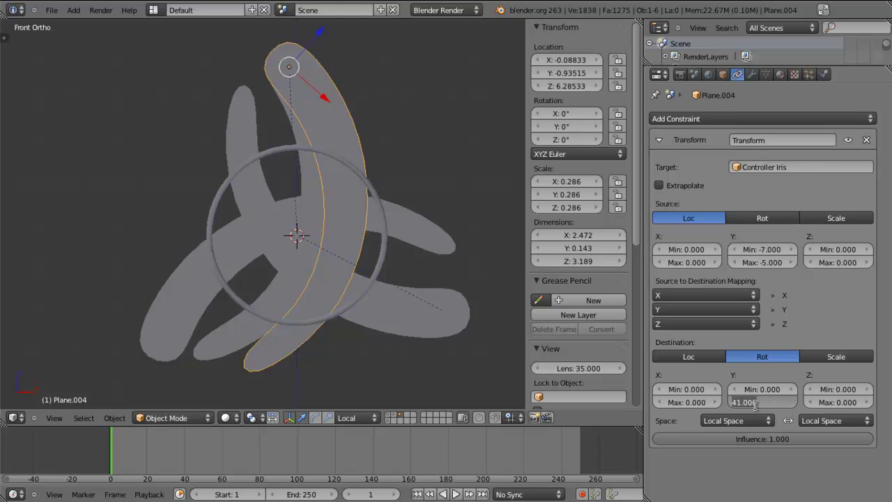
pyautogui.write('31')
pyautogui.press('Return')
# - Duplicate the 31° blade in place and set the new copy's destination Y rotation maximum to 21
pyautogui.hotkey('shift', 'd')
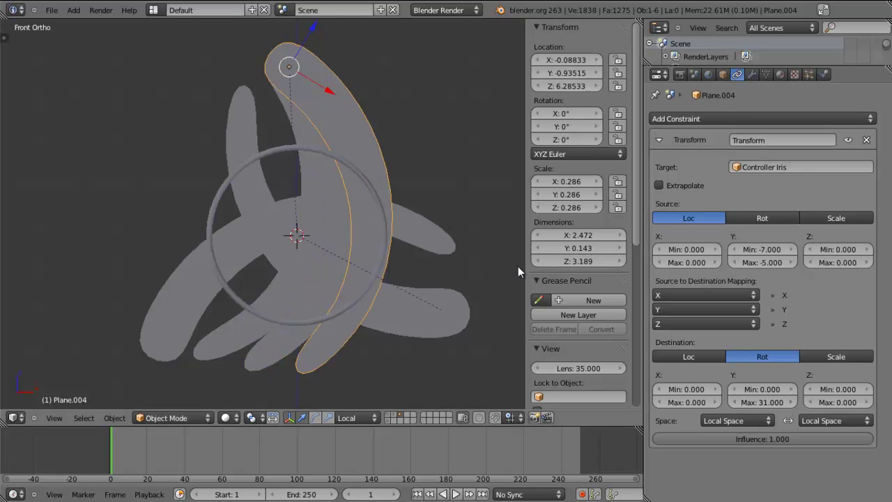
pyautogui.press('Escape')
pyautogui.click(755, 403)
pyautogui.write('21')
pyautogui.press('Return')
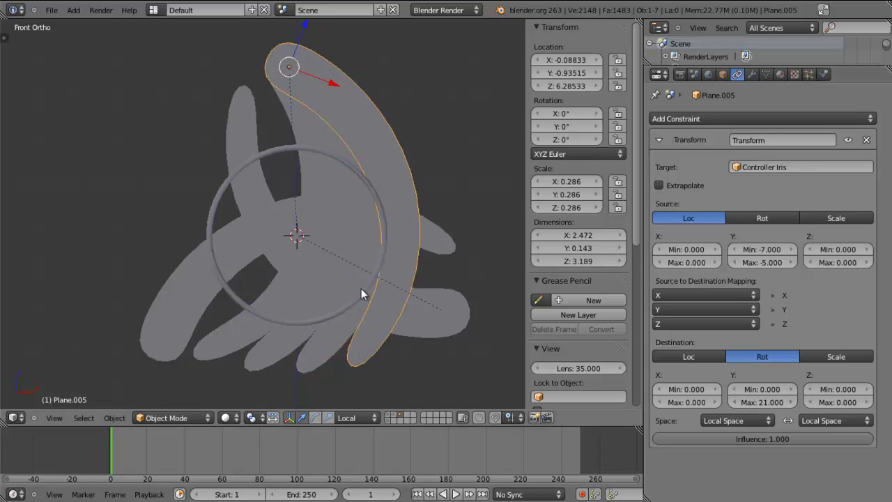
# - Duplicate the 21° blade in place and set the new copy's destination Y rotation maximum to 11
pyautogui.hotkey('shift', 'd')
pyautogui.press('Escape')
pyautogui.click(769, 404)
pyautogui.write('11')
pyautogui.press('Return')
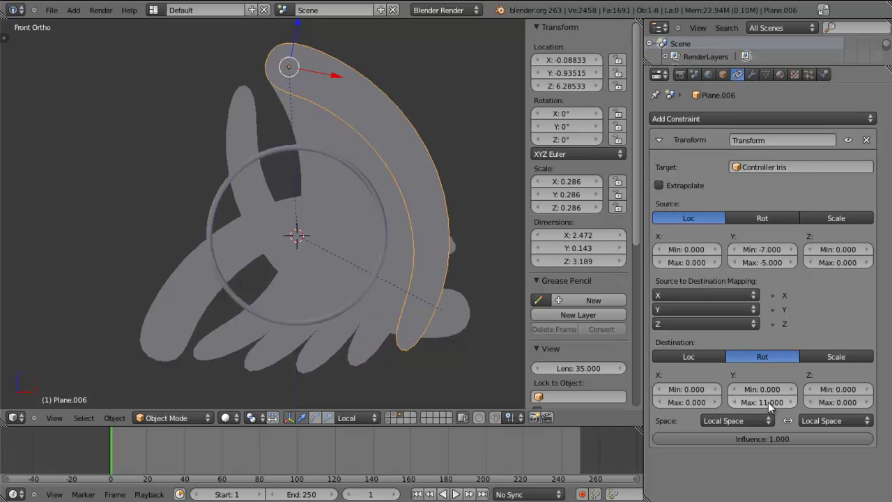
# - Duplicate the 11° blade in place and set the new copy's destination Y rotation maximum to 1
pyautogui.hotkey('shift', 'd')
pyautogui.press('Escape')
pyautogui.click(758, 402)
pyautogui.write('1')
pyautogui.press('Return')
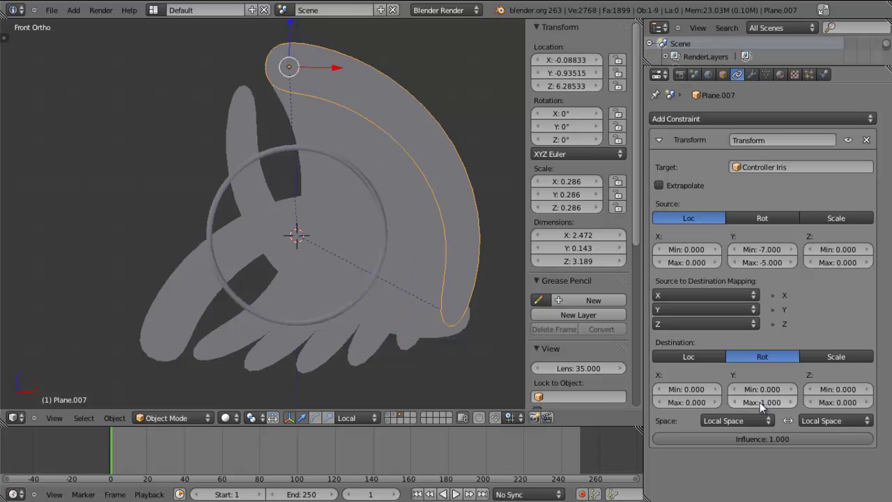
# - Select the 11° blade directly behind the front blade and open its Solidify modifier settings
pyautogui.moveTo(363, 209); pyautogui.dragTo(409, 163, button='middle')
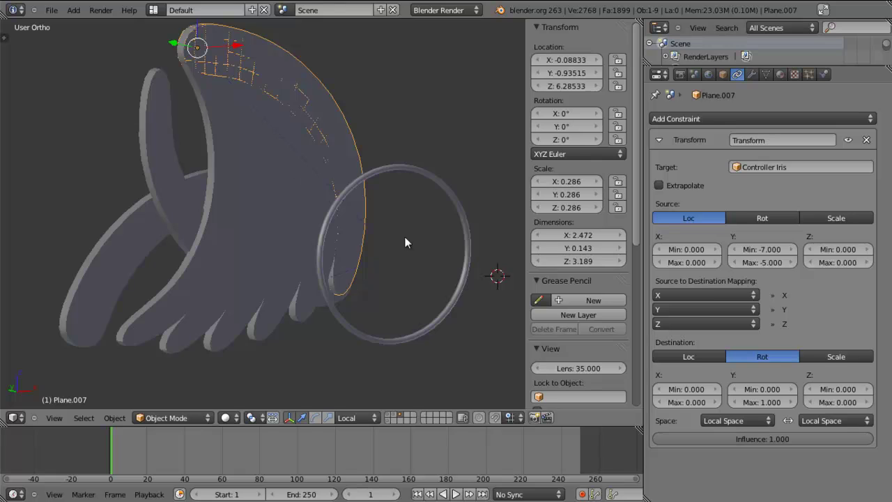
pyautogui.moveTo(408, 241); pyautogui.dragTo(360, 236, button='middle')
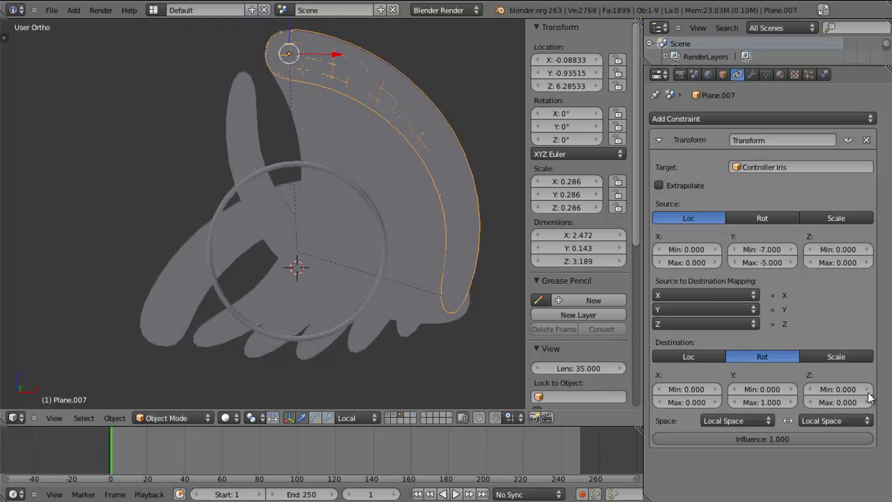
pyautogui.moveTo(309, 195); pyautogui.dragTo(322, 251, button='middle')
pyautogui.moveTo(300, 210)
pyautogui.mouseDown(button='middle')
pyautogui.moveTo(341, 271)
pyautogui.moveTo(313, 225)
pyautogui.moveTo(332, 227)
pyautogui.moveTo(290, 219)
pyautogui.mouseUp(button='middle')
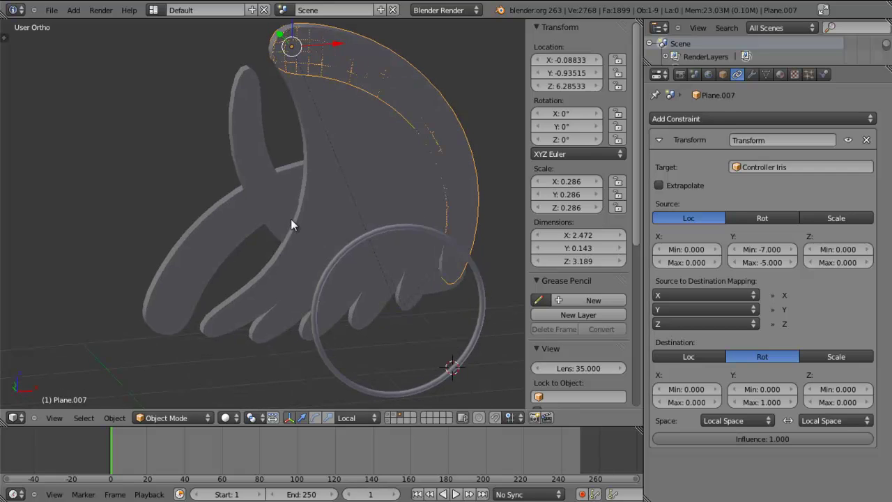
pyautogui.keyDown('shift'); pyautogui.moveTo(468, 213); pyautogui.dragTo(163, 227, button='middle'); pyautogui.keyUp('shift')
pyautogui.scroll(4, 225, 178)
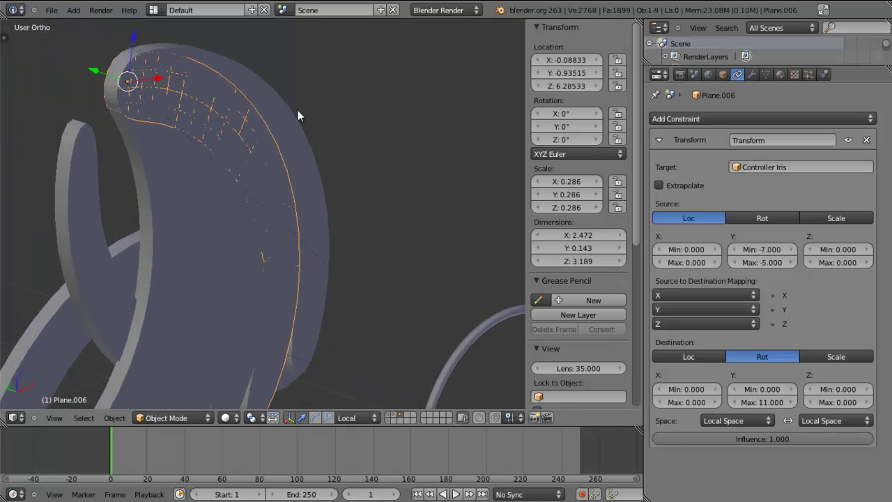
pyautogui.rightClick(310, 165)
pyautogui.rightClick(271, 189)
pyautogui.moveTo(321, 246); pyautogui.dragTo(296, 240, button='middle')
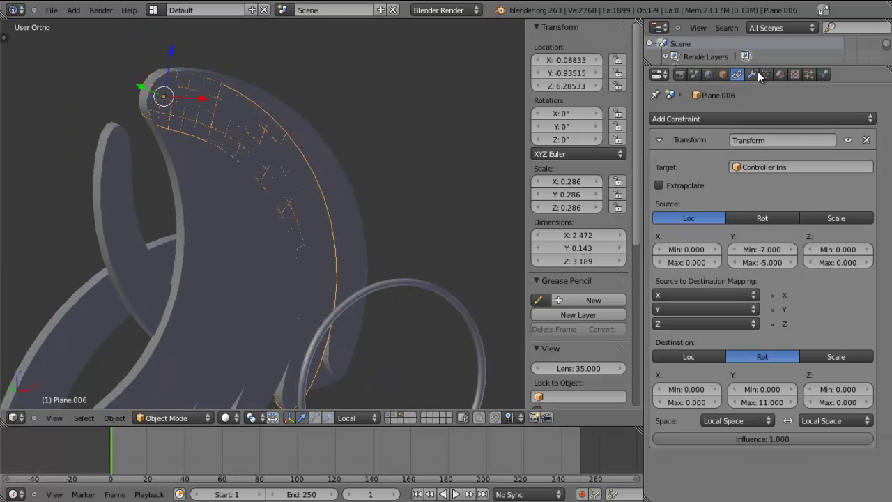
pyautogui.click(753, 72)
pyautogui.click(657, 165)
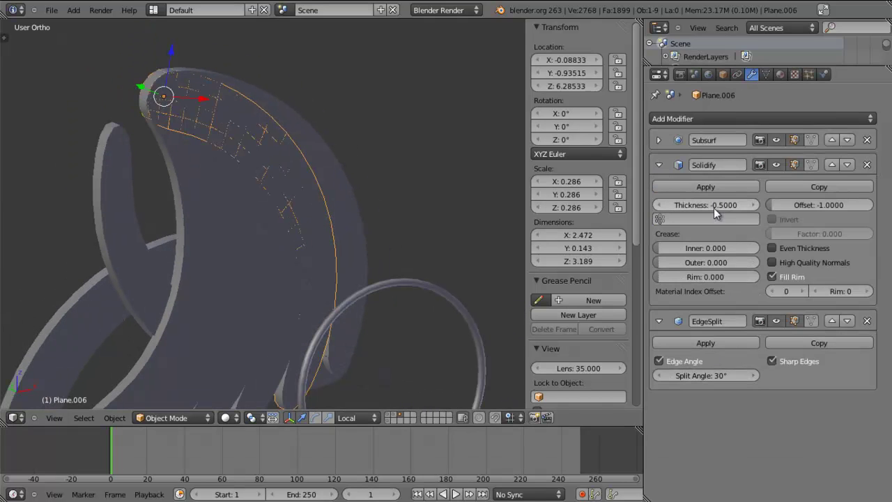
# - Try the 11° blade's Solidify thickness at -0.499, -0.502 and -0.506 while checking its surface against the neighbouring blade
pyautogui.click(753, 205)
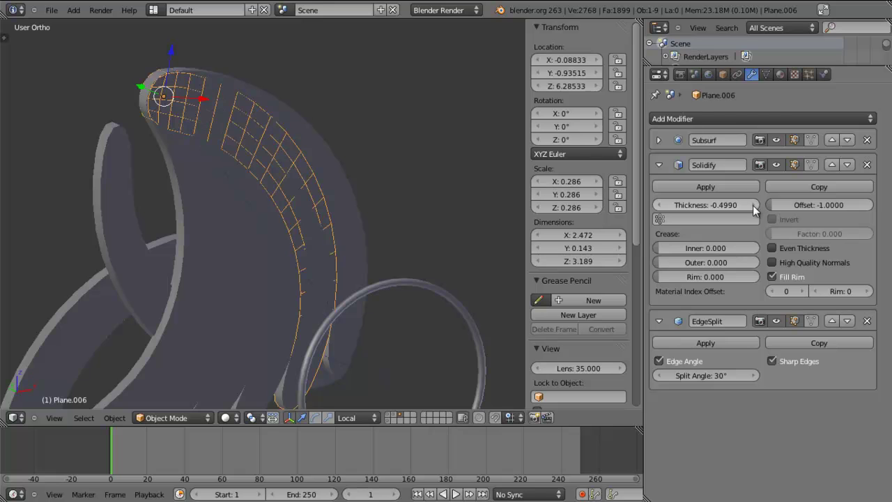
pyautogui.click(658, 204)
pyautogui.click(659, 205)
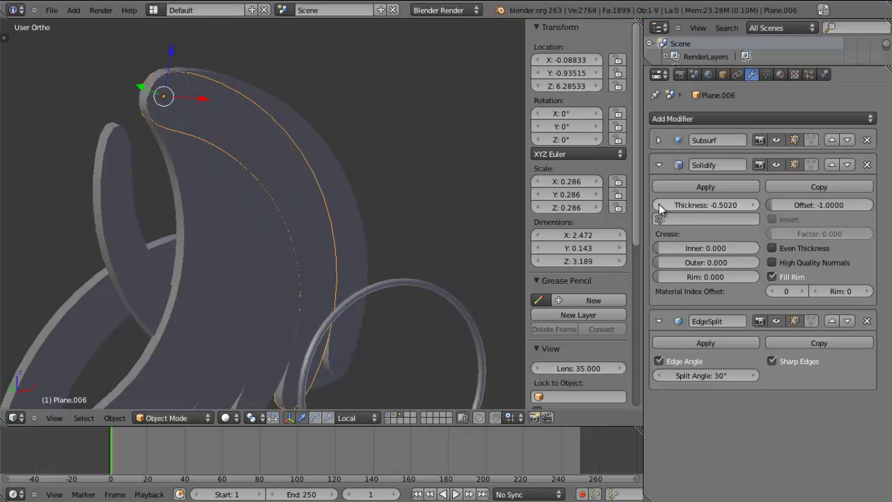
pyautogui.moveTo(432, 202); pyautogui.dragTo(270, 211, button='middle')
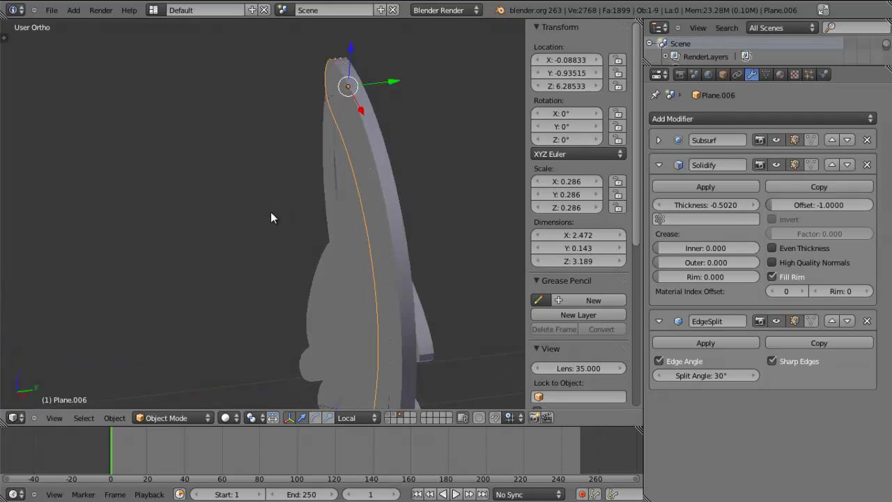
pyautogui.scroll(2, 270, 212)
pyautogui.click(660, 205)
pyautogui.click(660, 205)
pyautogui.click(660, 205)
pyautogui.click(660, 205)
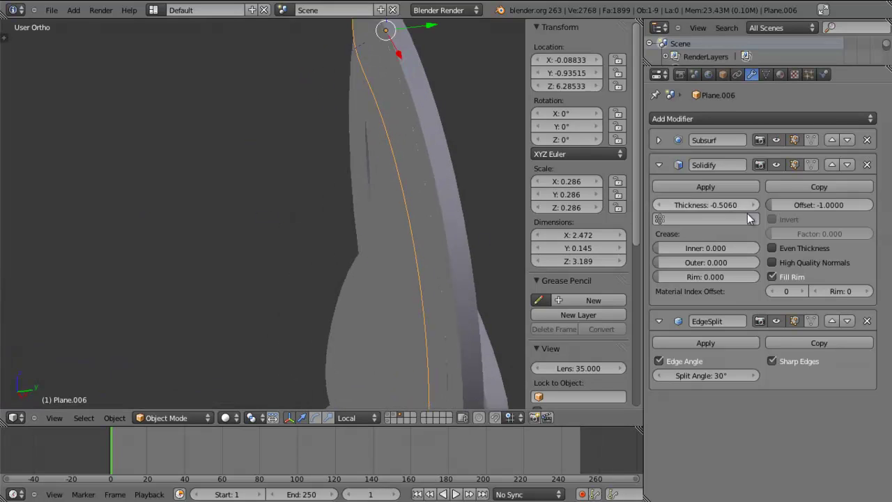
# - Reduce the 11° blade's Solidify thickness in small increments so its face sits slightly behind the front blade
pyautogui.click(756, 204)
pyautogui.click(756, 204)
pyautogui.click(757, 204)
pyautogui.click(756, 204)
pyautogui.click(757, 204)
pyautogui.click(757, 204)
pyautogui.click(756, 204)
pyautogui.moveTo(422, 317); pyautogui.dragTo(369, 255, button='middle')
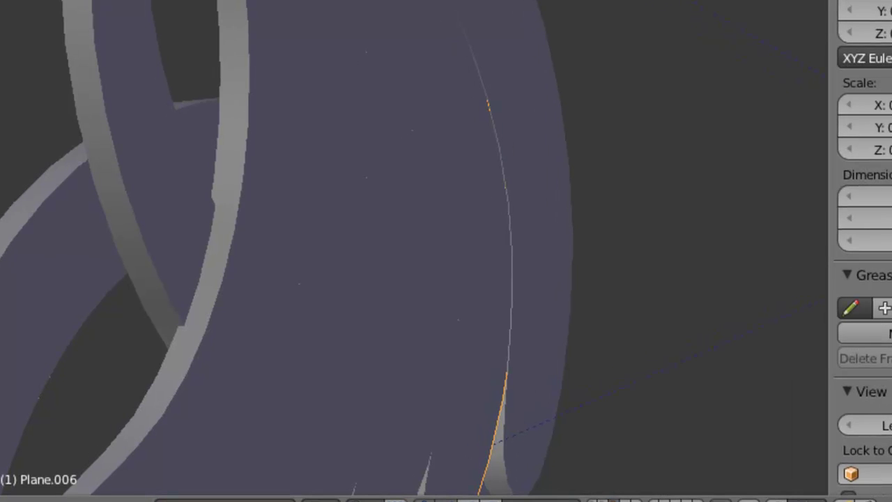
# - Reduce the 21° blade's Solidify thickness slightly and set the 31° blade's Solidify thickness to -0.426
pyautogui.rightClick(423, 236)
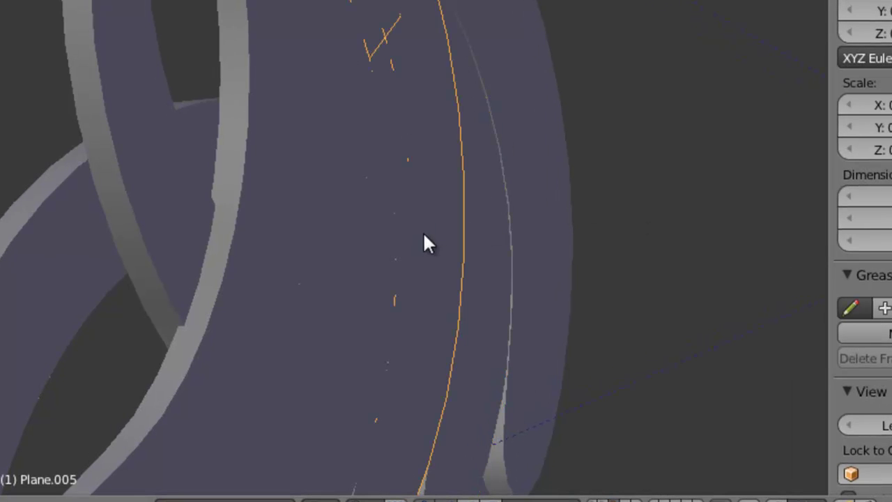
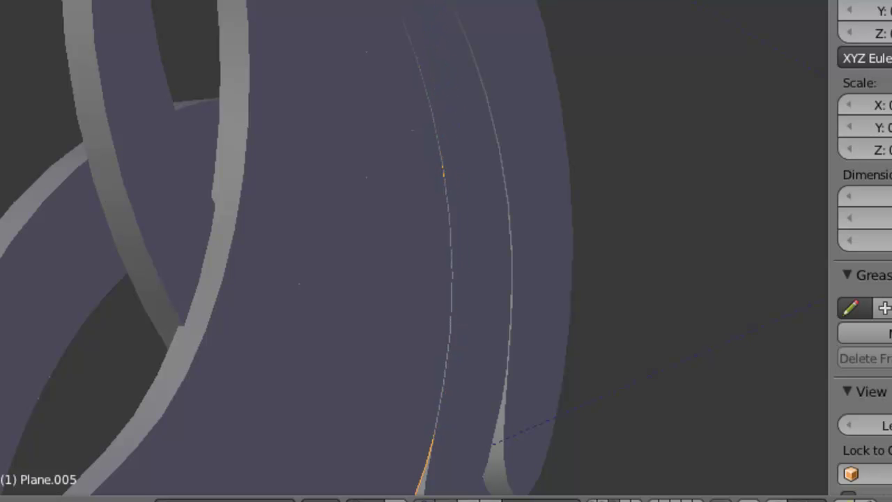
pyautogui.scroll(-3, 516, 240)
pyautogui.moveTo(511, 226); pyautogui.dragTo(816, 265, button='middle')
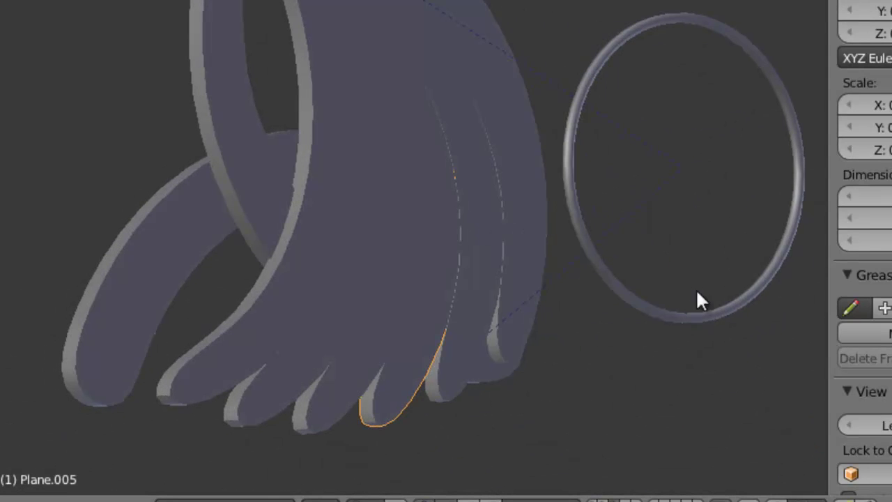
pyautogui.rightClick(311, 404)
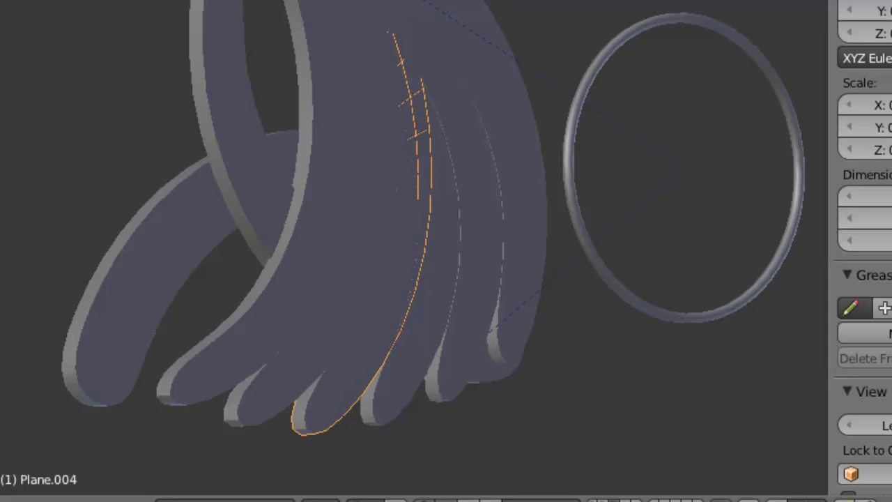
pyautogui.scroll(5, 500, 313)
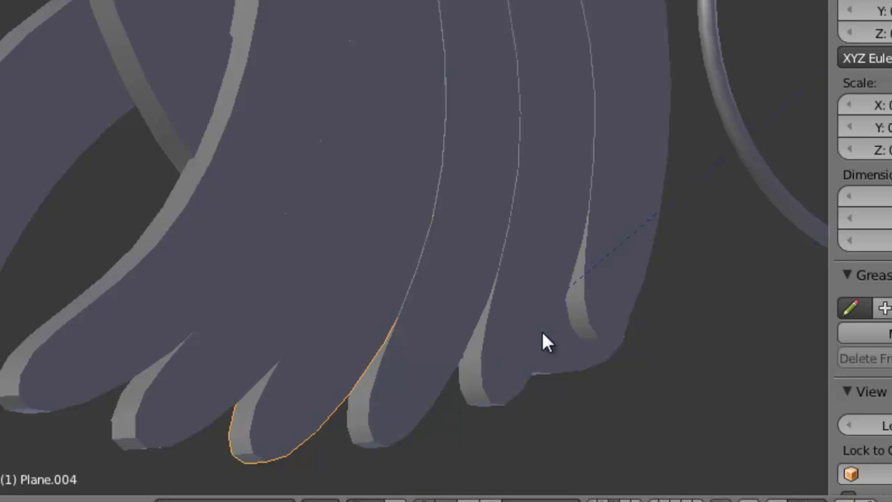
# - Select the 41° blade and reduce its Solidify thickness to -0.395 to separate it from the 31° blade
pyautogui.rightClick(225, 354)
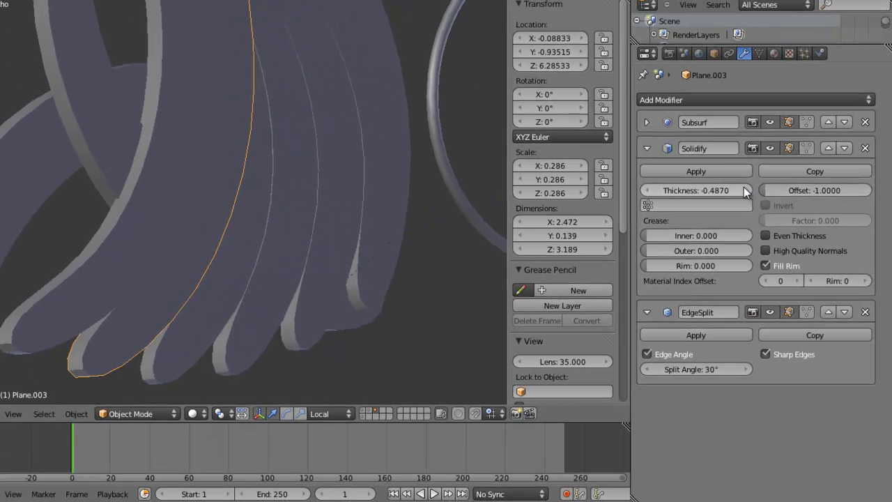
pyautogui.click(744, 186)
pyautogui.click(743, 187)
pyautogui.click(743, 186)
pyautogui.click(743, 187)
pyautogui.click(743, 187)
pyautogui.click(744, 187)
pyautogui.click(743, 187)
pyautogui.click(743, 187)
pyautogui.click(743, 187)
pyautogui.click(743, 187)
pyautogui.click(743, 187)
pyautogui.click(743, 187)
pyautogui.click(743, 187)
pyautogui.click(743, 186)
pyautogui.click(743, 187)
pyautogui.click(743, 187)
pyautogui.click(743, 187)
pyautogui.click(744, 186)
pyautogui.click(743, 186)
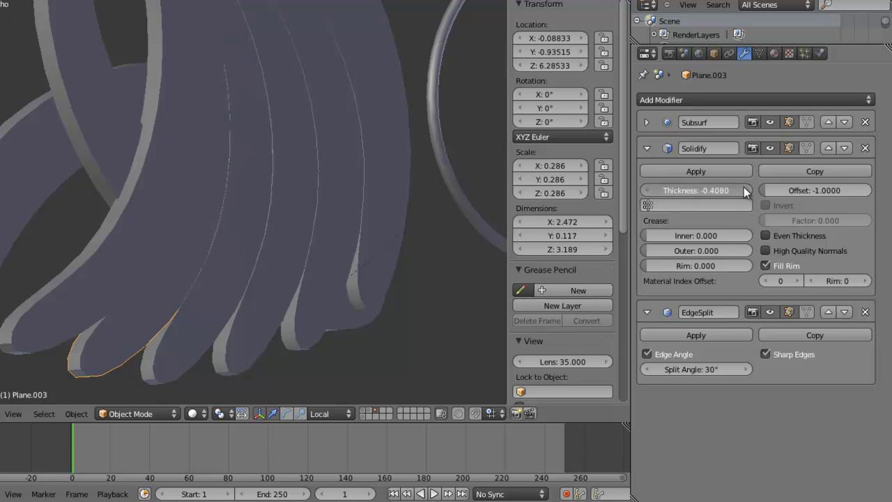
pyautogui.click(743, 187)
pyautogui.click(744, 186)
pyautogui.click(744, 187)
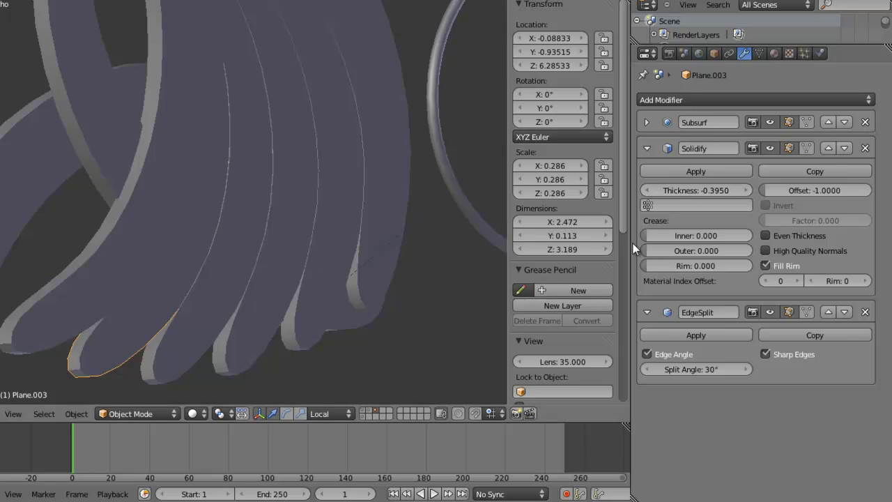
# - Select the original rearmost blade of the stack and set its Solidify thickness to -0.39
pyautogui.rightClick(149, 195)
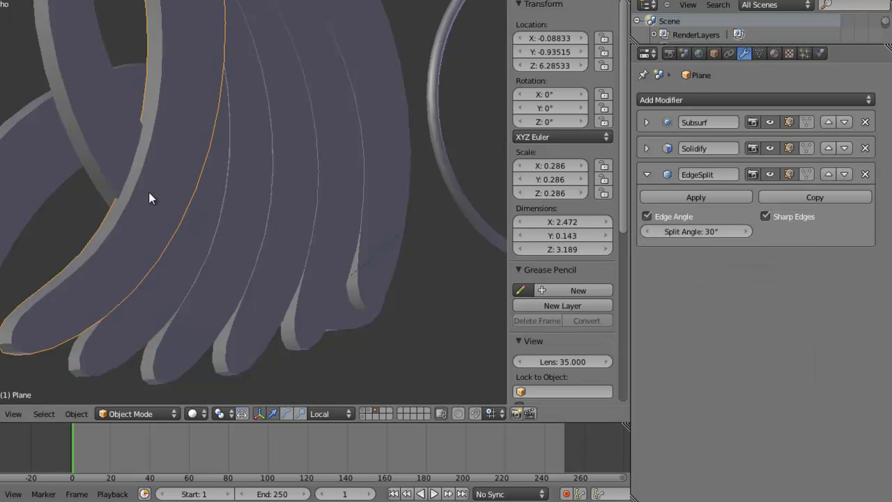
pyautogui.click(645, 146)
pyautogui.click(699, 190)
pyautogui.write('-0')
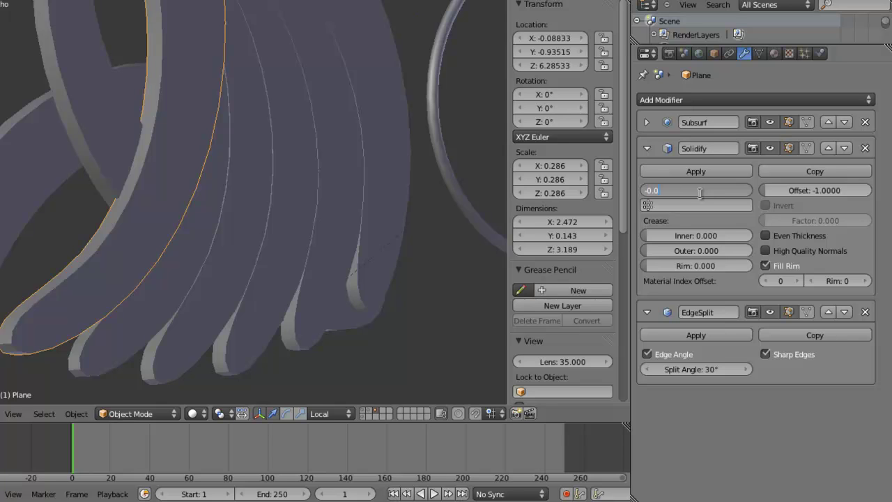
pyautogui.press('Return')
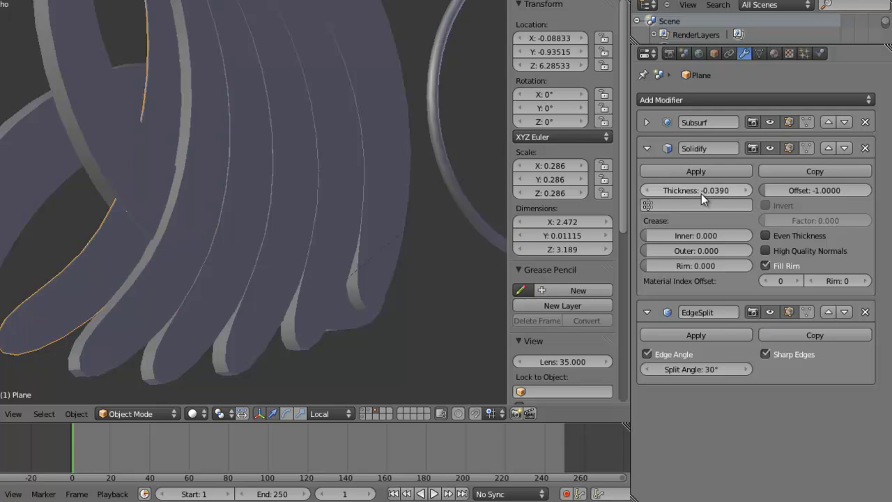
pyautogui.click(701, 194)
pyautogui.press('BackSpace')
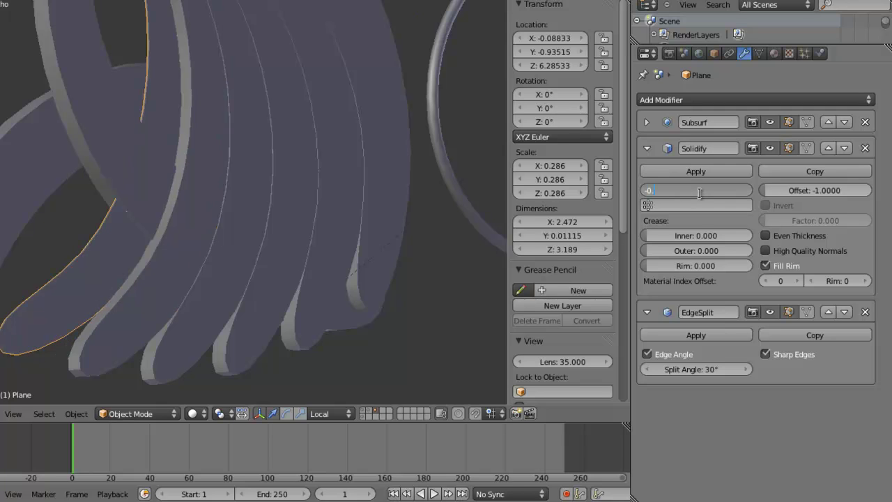
pyautogui.write('-0.39')
pyautogui.press('Return')
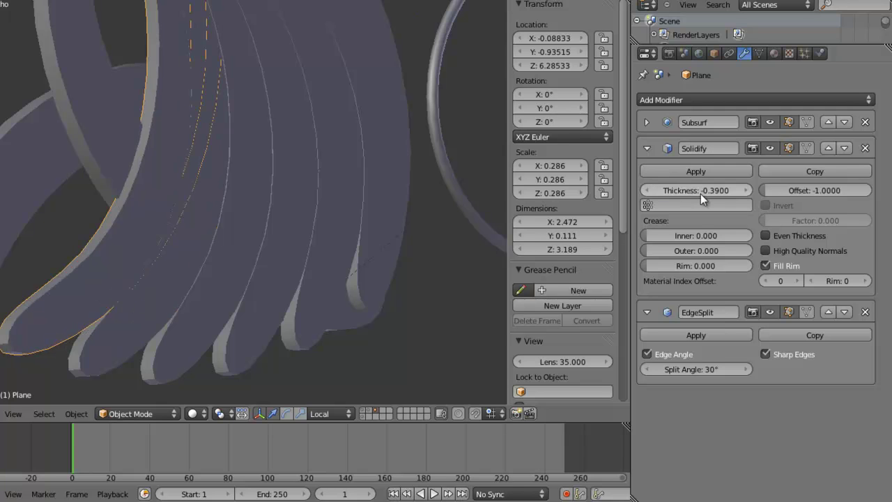
# - Reduce the original blade's Solidify thickness further to -0.361 so it is offset from the 41° blade
pyautogui.click(749, 191)
pyautogui.click(750, 193)
pyautogui.click(750, 193)
pyautogui.click(749, 193)
pyautogui.click(749, 193)
pyautogui.click(749, 193)
pyautogui.click(750, 193)
pyautogui.click(749, 193)
pyautogui.click(749, 193)
pyautogui.click(749, 193)
pyautogui.click(749, 193)
pyautogui.click(749, 192)
pyautogui.click(750, 193)
pyautogui.click(750, 193)
pyautogui.click(750, 193)
pyautogui.click(750, 193)
pyautogui.click(750, 193)
pyautogui.click(749, 193)
pyautogui.scroll(-3, 275, 157)
pyautogui.moveTo(275, 135)
pyautogui.mouseDown(button='middle')
pyautogui.moveTo(283, 212)
pyautogui.moveTo(317, 222)
pyautogui.moveTo(314, 240)
pyautogui.mouseUp(button='middle')
pyautogui.scroll(5, 278, 188)
pyautogui.moveTo(223, 174); pyautogui.dragTo(180, 241, button='middle')
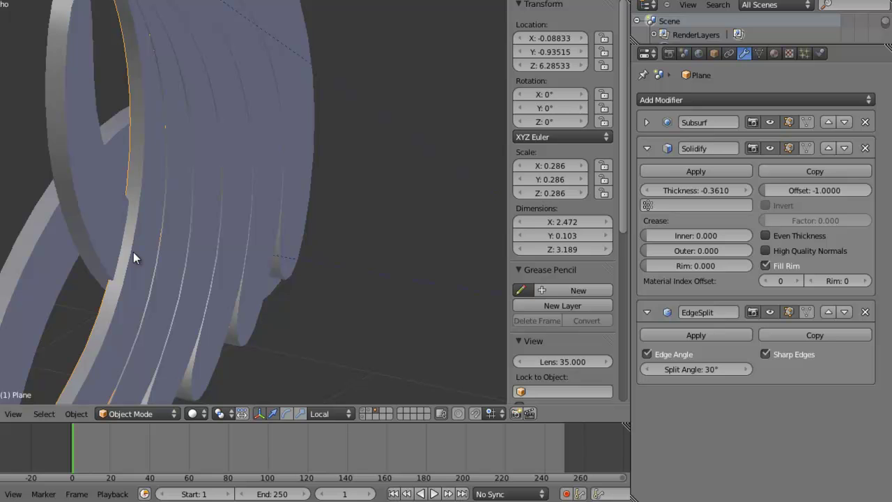
# - Inspect the layered blades from several angles and open the 31° blade's Transform constraint settings
pyautogui.moveTo(133, 252); pyautogui.dragTo(150, 213, button='middle')
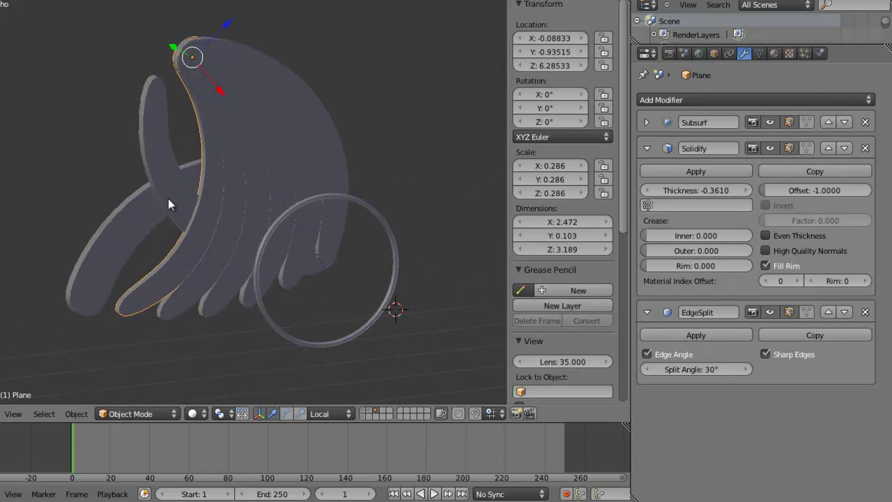
pyautogui.moveTo(167, 199); pyautogui.dragTo(155, 217, button='middle')
pyautogui.moveTo(156, 270); pyautogui.dragTo(212, 273, button='middle')
pyautogui.moveTo(303, 226); pyautogui.dragTo(277, 220, button='middle')
pyautogui.rightClick(296, 226)
pyautogui.rightClick(245, 212)
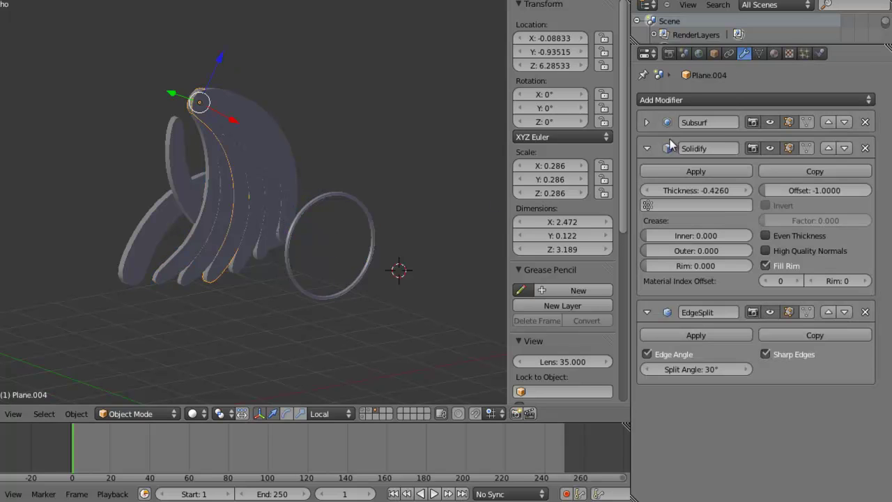
pyautogui.click(729, 53)
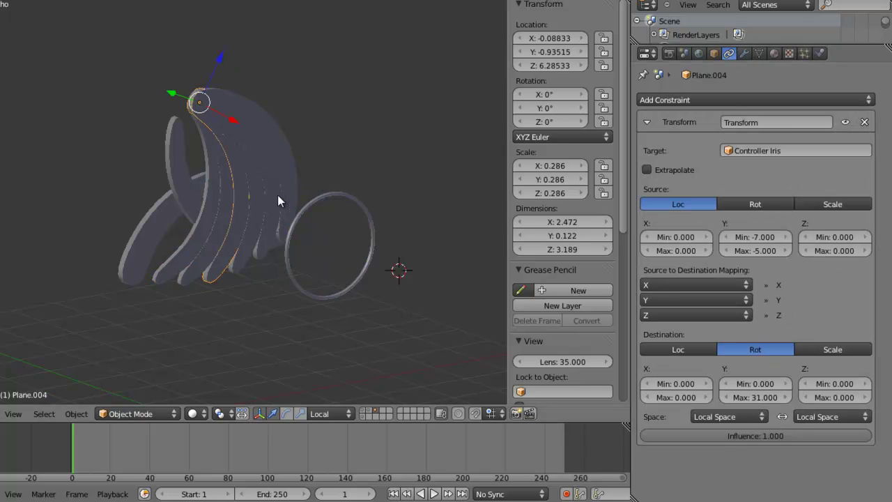
# - Test the iris by moving the controller circle along its local Y axis
pyautogui.rightClick(293, 237)
pyautogui.press('g')
pyautogui.press('y')
pyautogui.press('y')
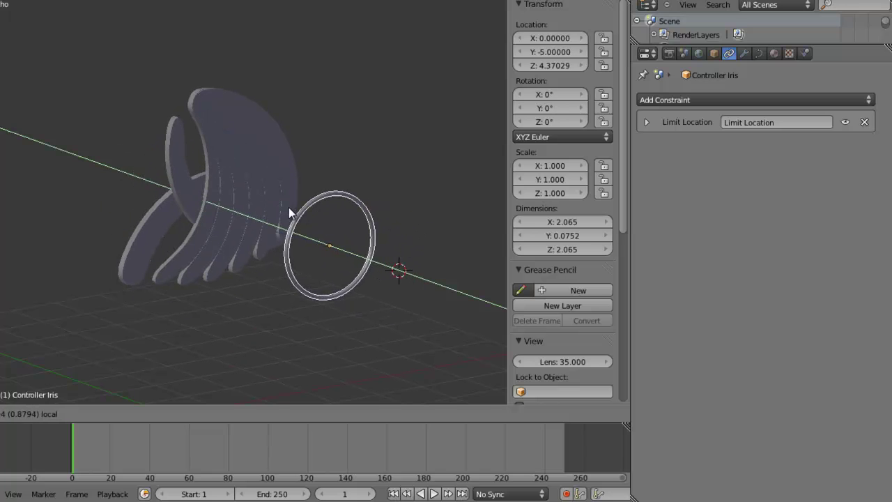
pyautogui.click(292, 209)
# - Select the upright second blade, check its Transform constraint's rotation maximum, and open its Solidify modifier settings
pyautogui.rightClick(174, 146)
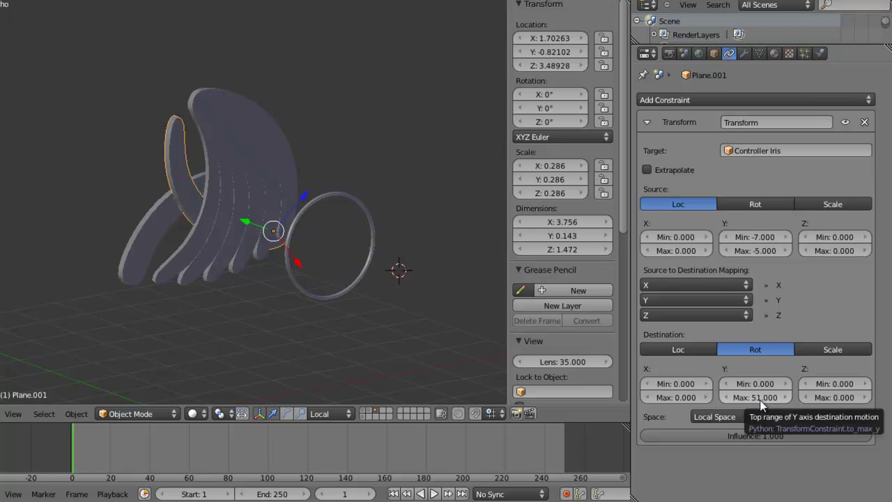
pyautogui.click(744, 53)
pyautogui.click(647, 148)
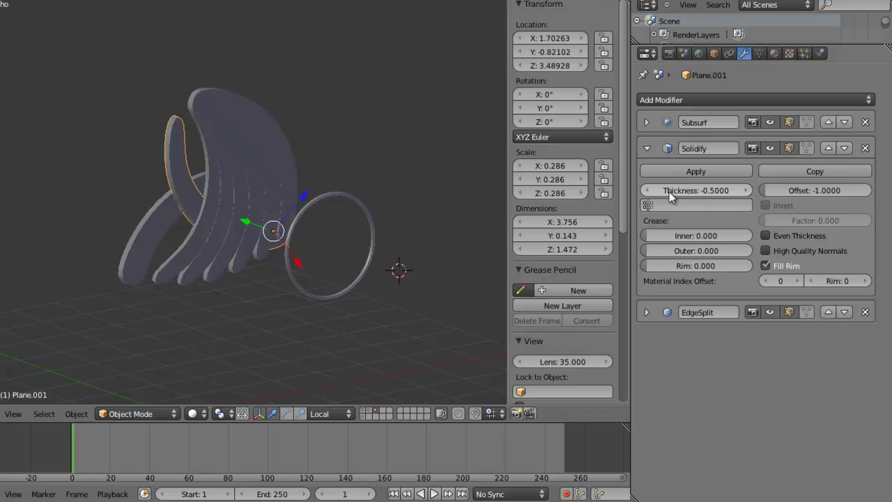
pyautogui.moveTo(119, 182); pyautogui.dragTo(271, 90, button='middle')
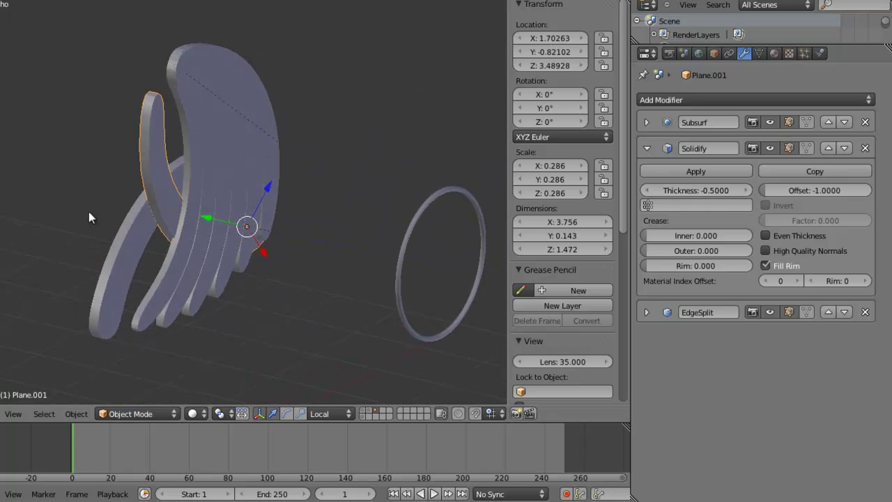
pyautogui.moveTo(375, 186); pyautogui.dragTo(295, 179, button='middle')
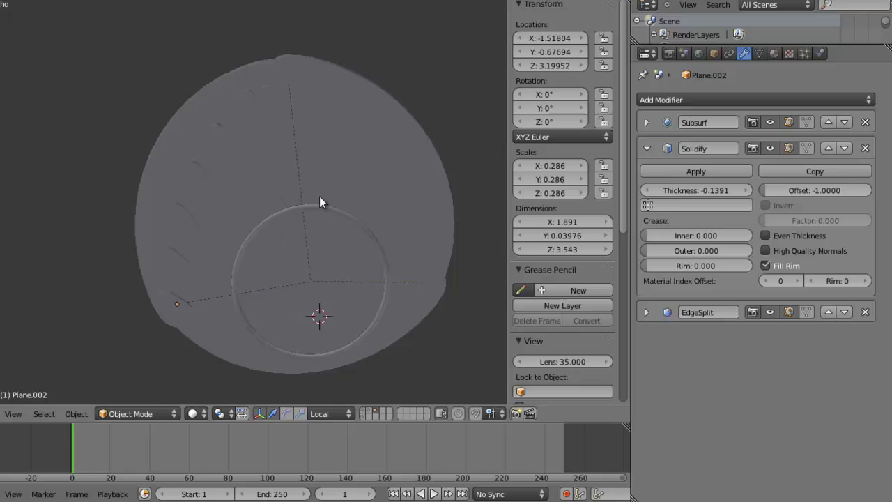
# - Test the iris by moving the controller circle freely while viewing the blades from several angles
pyautogui.moveTo(319, 201); pyautogui.dragTo(352, 268, button='middle')
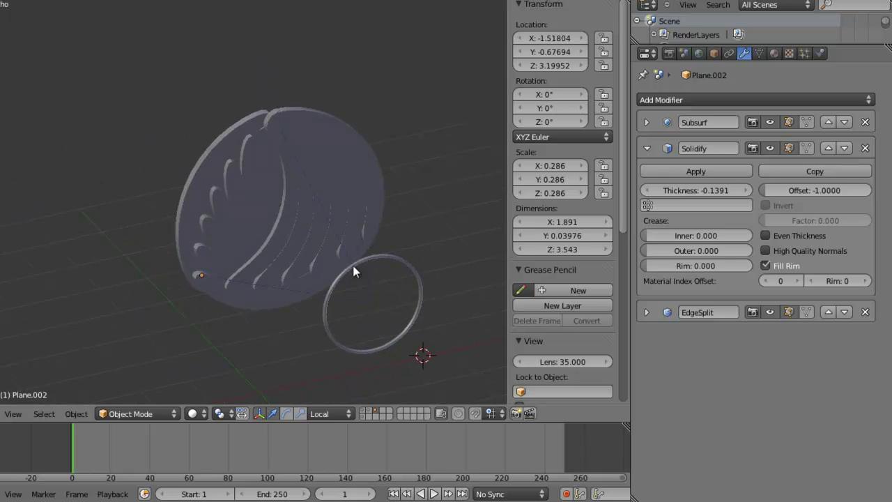
pyautogui.rightClick(348, 268)
pyautogui.press('g')
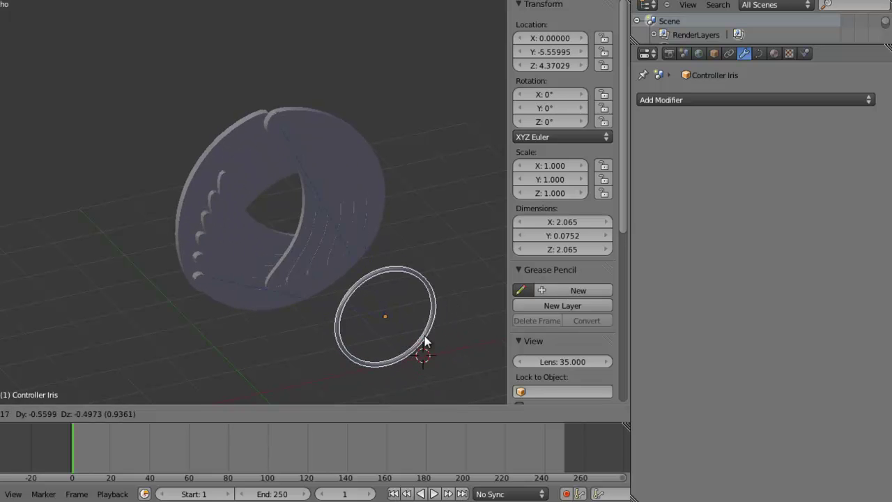
pyautogui.rightClick(443, 340)
pyautogui.moveTo(443, 338); pyautogui.dragTo(485, 317, button='middle')
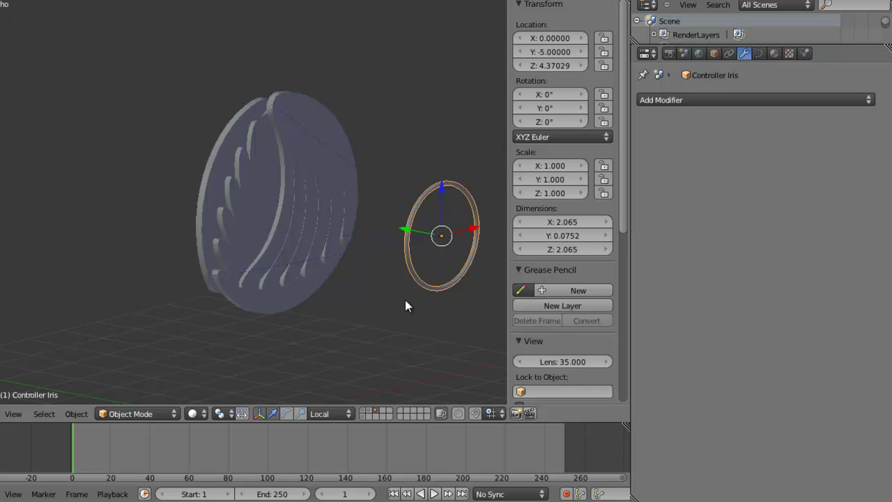
pyautogui.press('g')
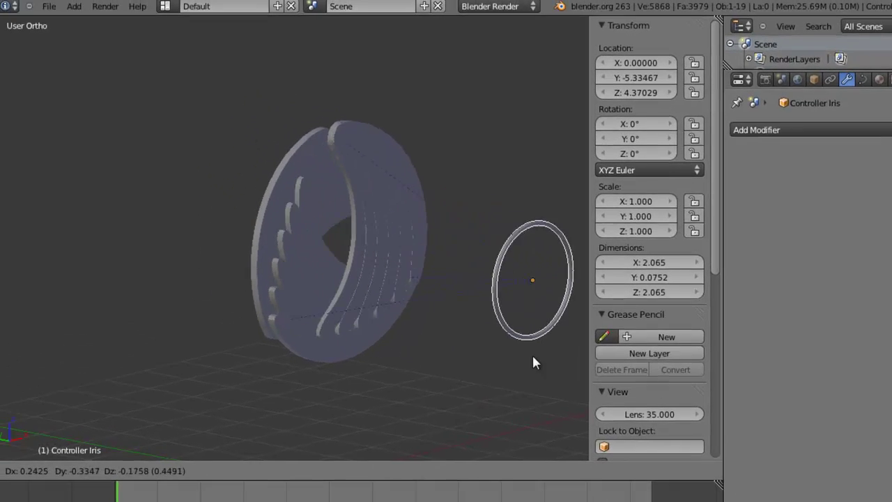
pyautogui.rightClick(496, 342)
pyautogui.scroll(-1, 505, 343)
pyautogui.moveTo(505, 343)
pyautogui.mouseDown(button='middle')
pyautogui.moveTo(414, 342)
pyautogui.moveTo(366, 363)
pyautogui.moveTo(352, 339)
pyautogui.moveTo(418, 279)
pyautogui.moveTo(506, 328)
pyautogui.moveTo(497, 326)
pyautogui.mouseUp(button='middle')
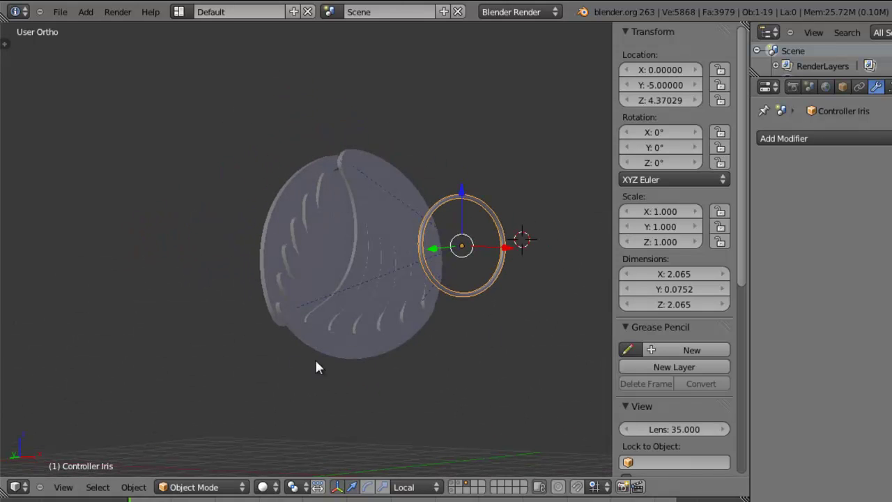
pyautogui.moveTo(403, 283); pyautogui.dragTo(478, 310, button='middle')
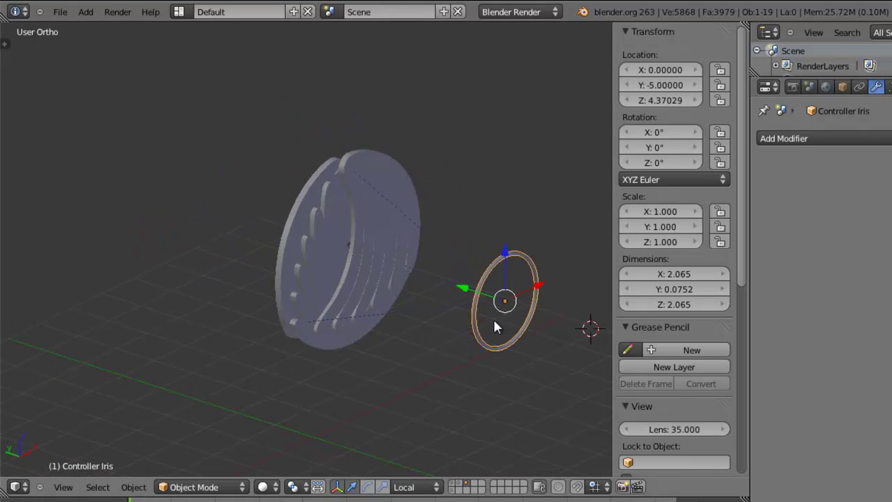
pyautogui.press('g')
pyautogui.press('Escape')
# - Select the bottom set of iris blades and move it back along Y to about -0.474, clear of the other sets
pyautogui.moveTo(418, 264); pyautogui.dragTo(555, 306, button='middle')
pyautogui.moveTo(361, 287)
pyautogui.mouseDown(button='middle')
pyautogui.moveTo(378, 291)
pyautogui.moveTo(346, 294)
pyautogui.moveTo(352, 301)
pyautogui.mouseUp(button='middle')
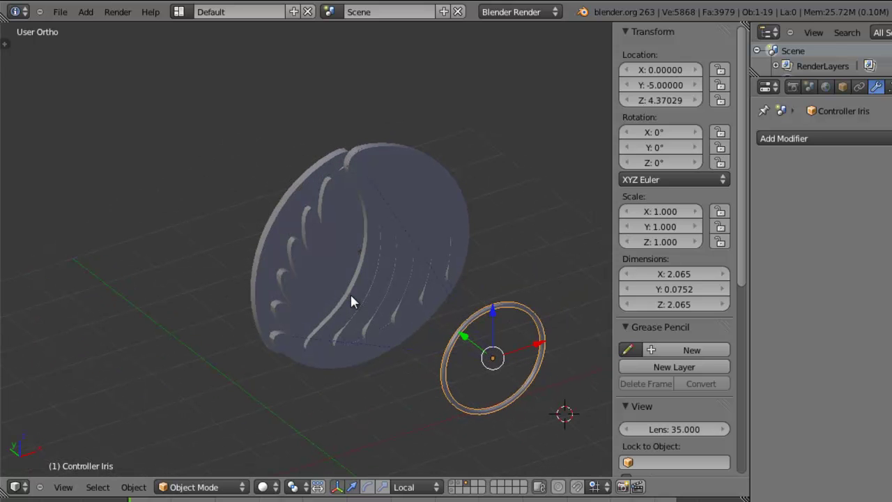
pyautogui.moveTo(350, 296); pyautogui.dragTo(409, 303, button='middle')
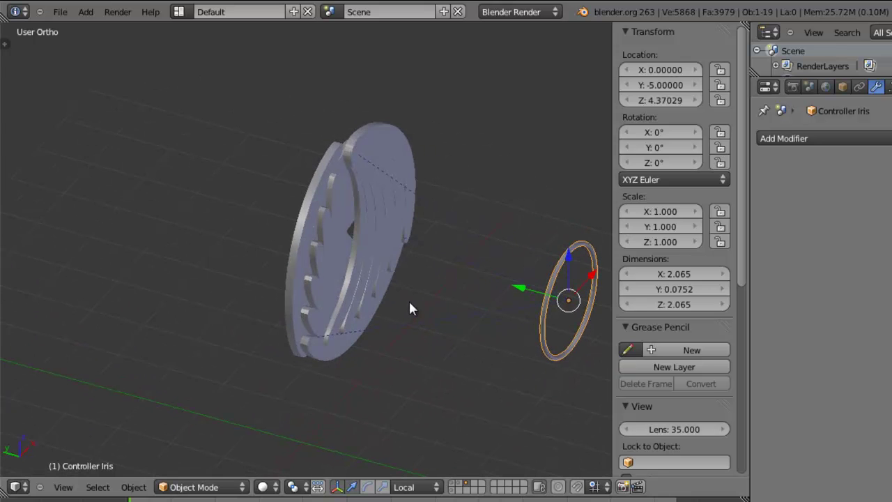
pyautogui.rightClick(337, 211)
pyautogui.keyDown('shift'); pyautogui.rightClick(318, 300); pyautogui.keyUp('shift')
pyautogui.keyDown('shift'); pyautogui.rightClick(310, 347); pyautogui.keyUp('shift')
pyautogui.keyDown('shift'); pyautogui.rightClick(307, 347); pyautogui.keyUp('shift')
pyautogui.press('KP_3')
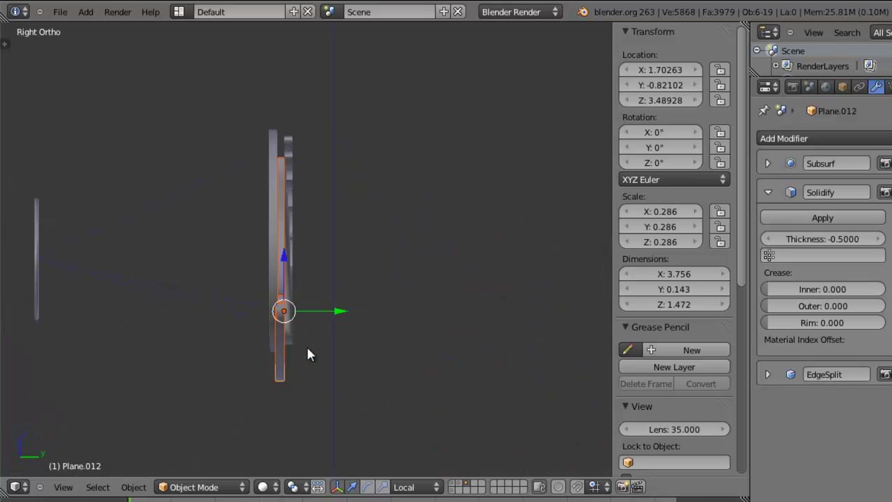
pyautogui.moveTo(339, 312); pyautogui.dragTo(355, 315)
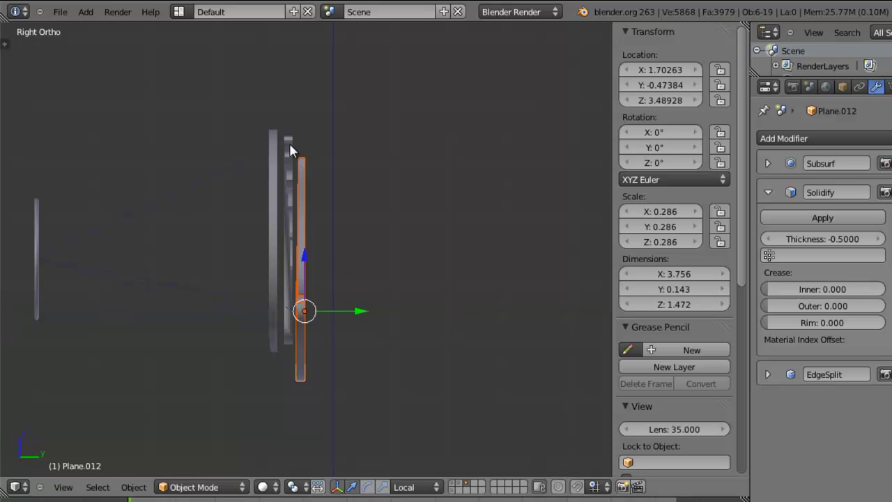
# - Try to box-select the middle blade set in wireframe from the side and shift it forward along Y
pyautogui.press('z')
pyautogui.press('b')
pyautogui.moveTo(292, 117)
pyautogui.mouseDown()
pyautogui.moveTo(277, 305)
pyautogui.moveTo(285, 368)
pyautogui.mouseUp()
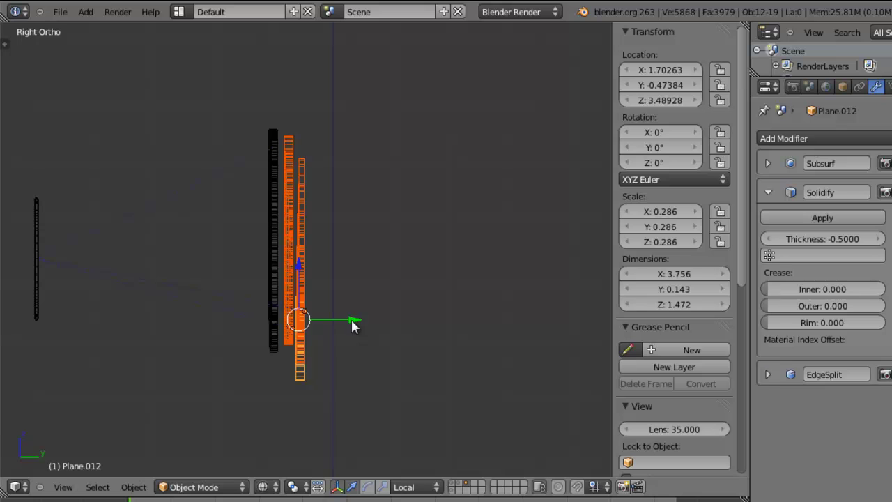
pyautogui.press('a')
pyautogui.press('b')
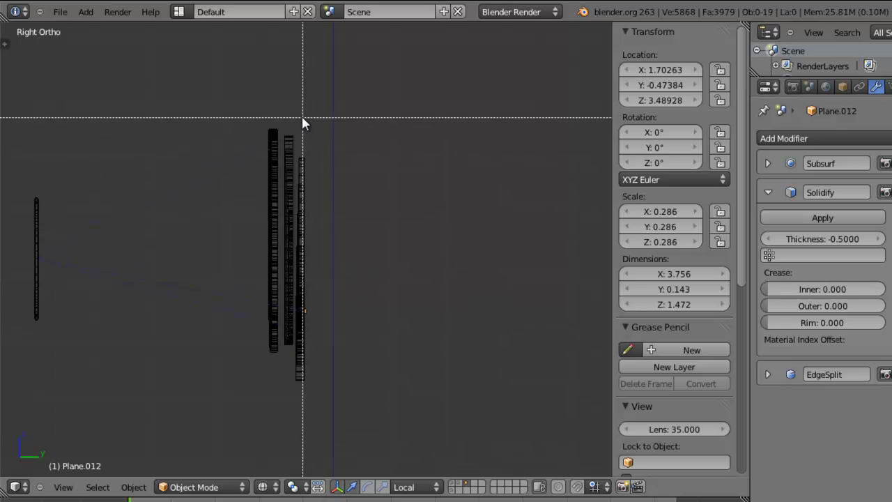
pyautogui.moveTo(287, 112); pyautogui.dragTo(287, 366)
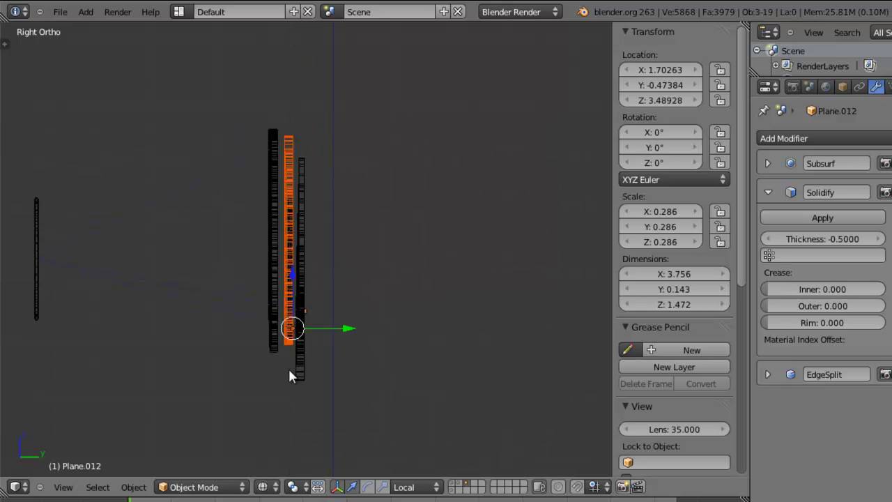
pyautogui.moveTo(344, 328); pyautogui.dragTo(338, 333)
pyautogui.moveTo(383, 261); pyautogui.dragTo(387, 287, button='middle')
pyautogui.press('KP_1')
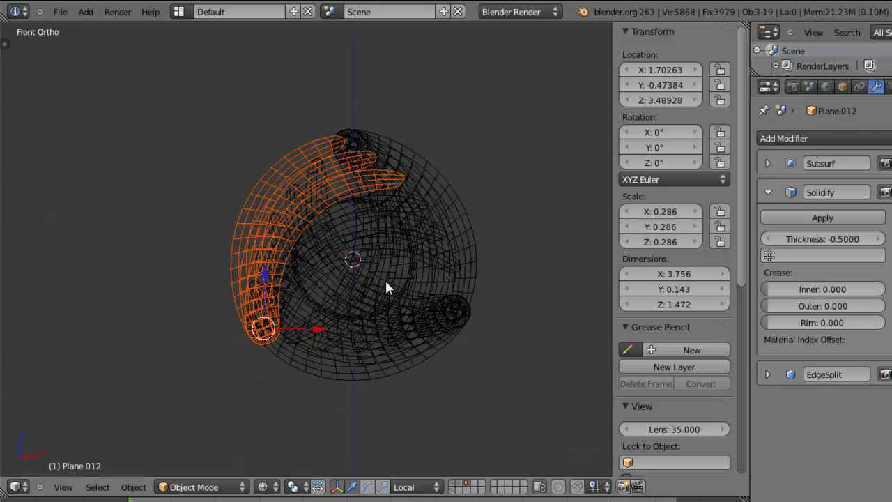
# - Box-select all six blades of the middle set from the side and move them forward along Y against the front set
pyautogui.press('KP_3')
pyautogui.press('b')
pyautogui.moveTo(282, 112); pyautogui.dragTo(291, 369)
pyautogui.moveTo(349, 328)
pyautogui.mouseDown()
pyautogui.moveTo(339, 325)
pyautogui.moveTo(341, 333)
pyautogui.mouseUp()
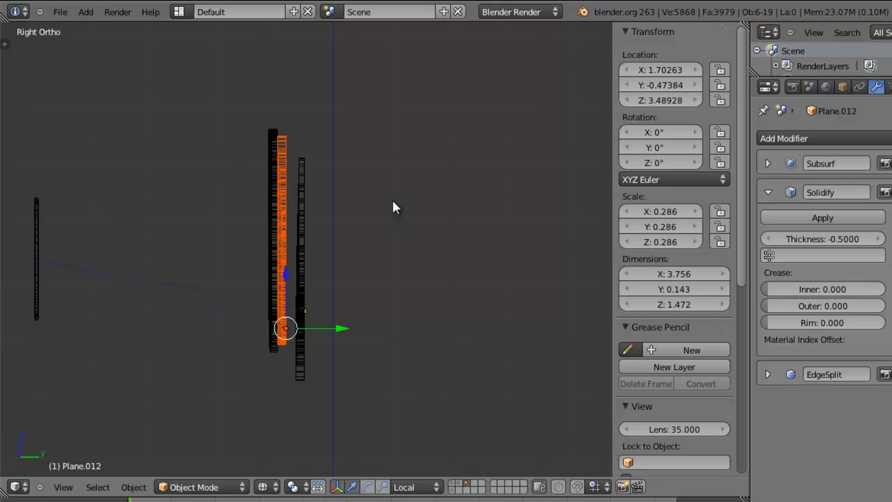
# - Select only the rearmost blade set, move it forward along Y to about -0.654, and return to solid shading
pyautogui.press('a')
pyautogui.press('b')
pyautogui.moveTo(448, 90); pyautogui.dragTo(296, 422)
pyautogui.moveTo(359, 311); pyautogui.dragTo(349, 316)
pyautogui.moveTo(241, 259)
pyautogui.mouseDown(button='middle')
pyautogui.moveTo(404, 290)
pyautogui.moveTo(516, 243)
pyautogui.moveTo(515, 269)
pyautogui.moveTo(459, 312)
pyautogui.mouseUp(button='middle')
pyautogui.press('z')
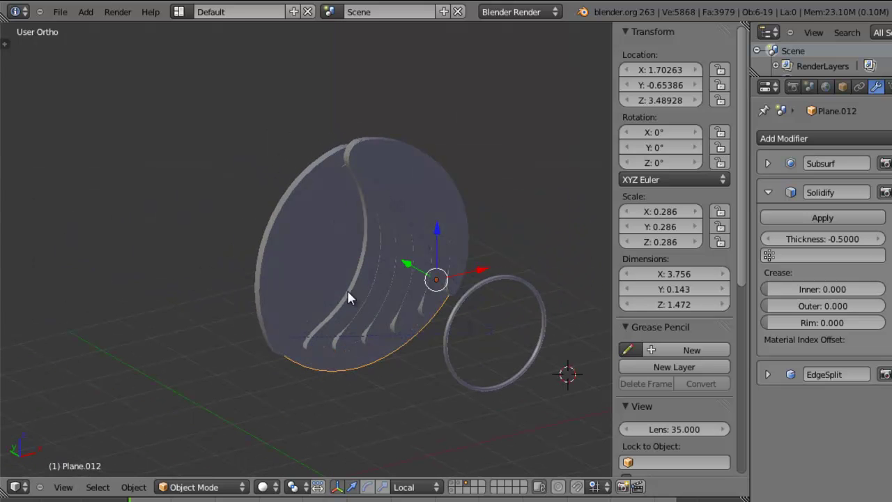
# - Examine the spacing of the blade sets and nudge the rearmost set along Y to about -0.661 in top view
pyautogui.moveTo(346, 289); pyautogui.dragTo(333, 260, button='middle')
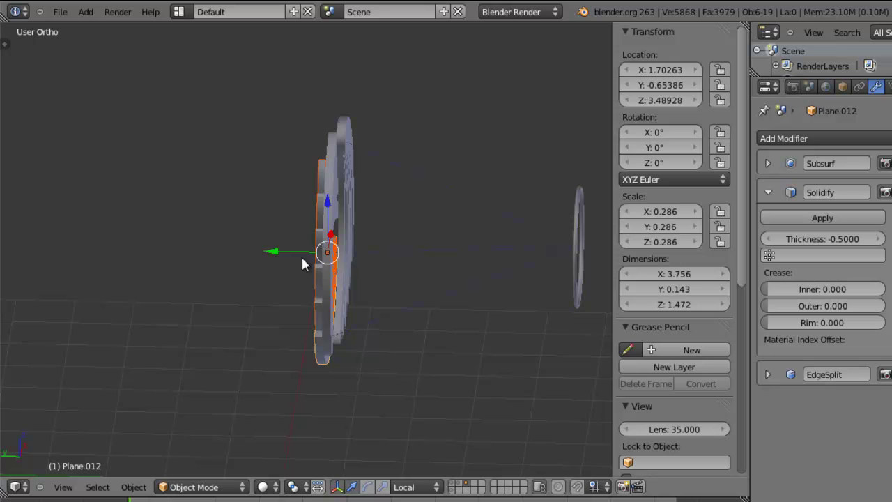
pyautogui.moveTo(477, 261)
pyautogui.mouseDown(button='middle')
pyautogui.moveTo(395, 296)
pyautogui.moveTo(388, 251)
pyautogui.moveTo(471, 238)
pyautogui.moveTo(482, 257)
pyautogui.moveTo(418, 276)
pyautogui.moveTo(478, 264)
pyautogui.mouseUp(button='middle')
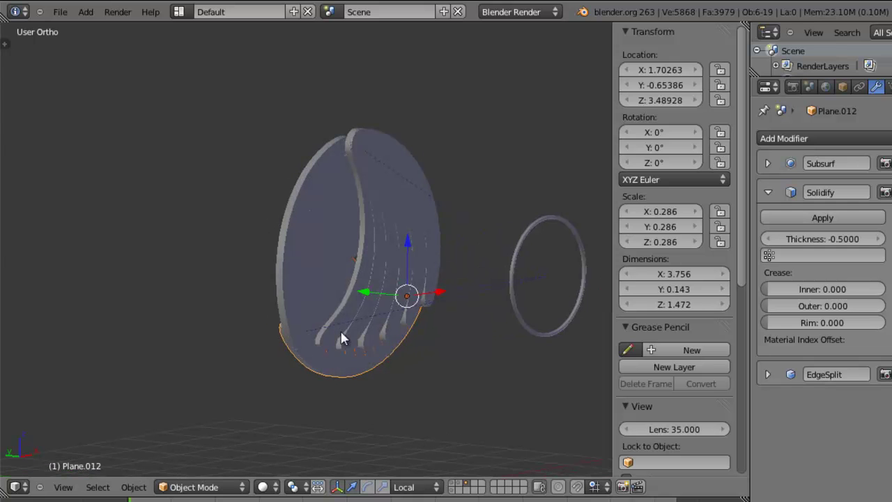
pyautogui.press('c')
pyautogui.moveTo(435, 301)
pyautogui.mouseDown(button='middle')
pyautogui.moveTo(319, 324)
pyautogui.moveTo(509, 328)
pyautogui.moveTo(476, 346)
pyautogui.moveTo(511, 353)
pyautogui.moveTo(525, 406)
pyautogui.mouseUp(button='middle')
pyautogui.press('Escape')
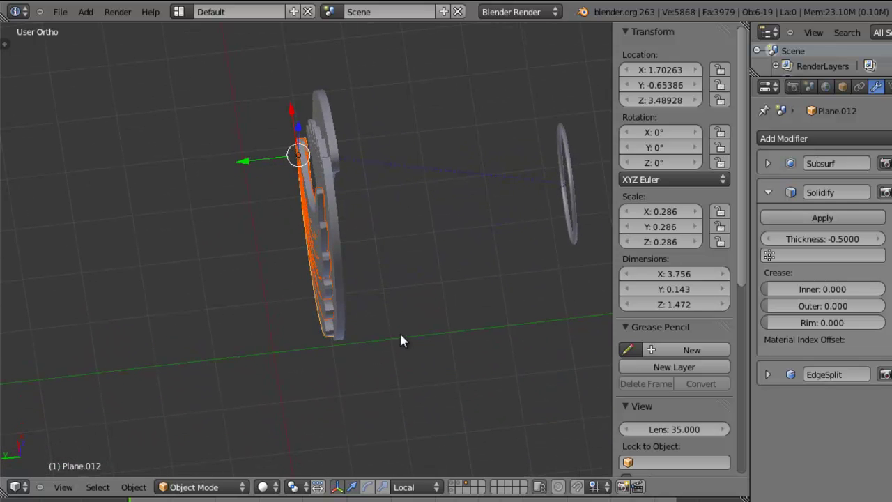
pyautogui.press('KP_7')
pyautogui.scroll(3, 411, 327)
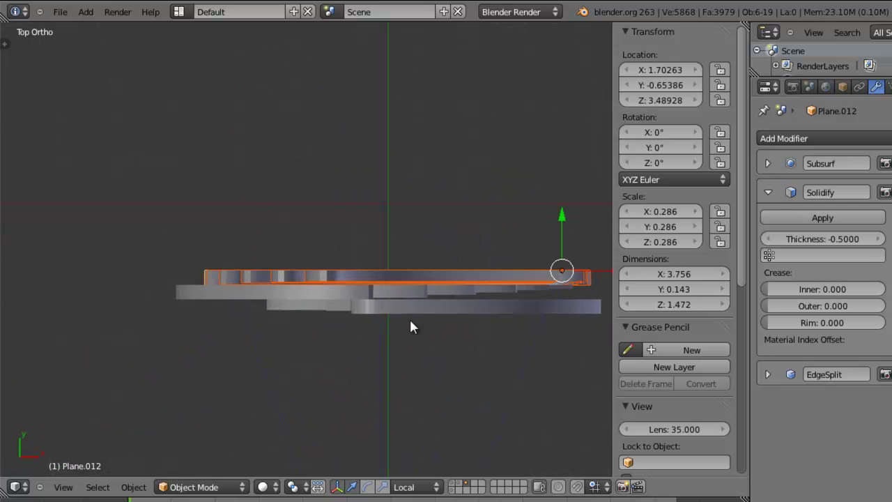
pyautogui.moveTo(563, 222)
pyautogui.mouseDown()
pyautogui.moveTo(560, 206)
pyautogui.moveTo(563, 222)
pyautogui.mouseUp()
# - Box-select the two rear blade sets and move them together toward the front set, bringing the rearmost to about Y -0.706
pyautogui.press('b')
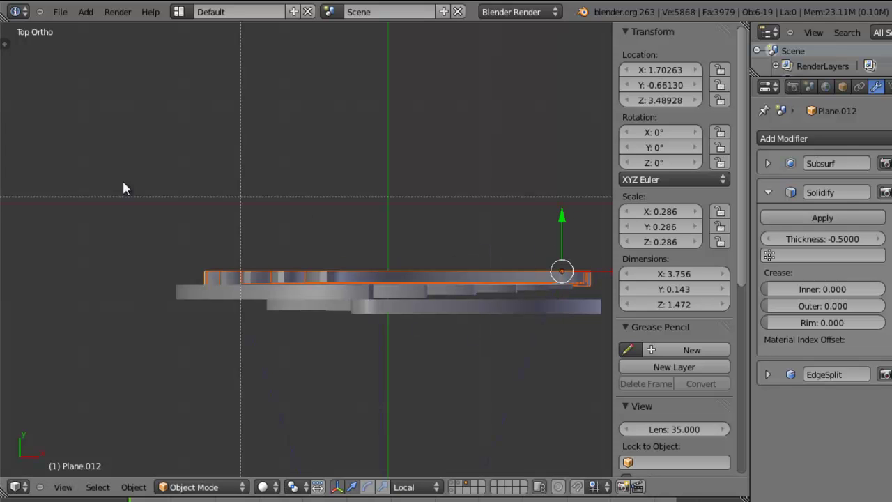
pyautogui.moveTo(82, 194); pyautogui.dragTo(608, 293)
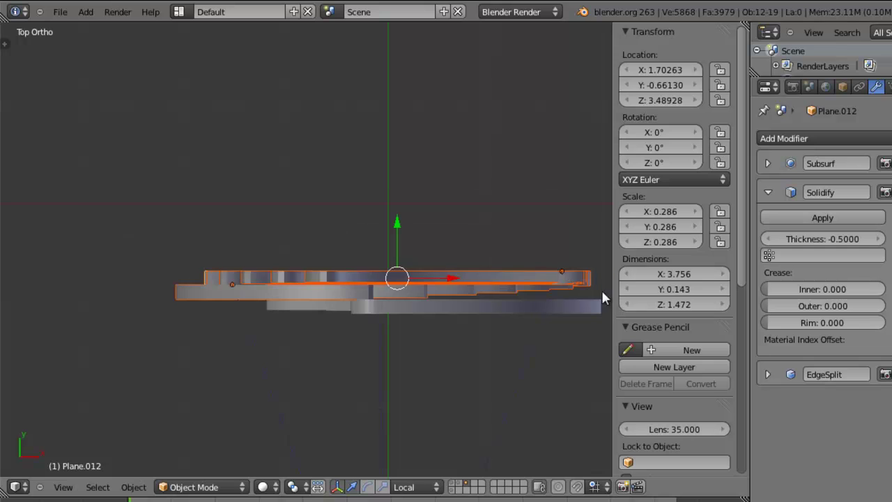
pyautogui.moveTo(396, 223); pyautogui.dragTo(396, 226)
# - Select the iris controller circle and test opening the iris with the tightened blade sets
pyautogui.moveTo(429, 330); pyautogui.dragTo(422, 199, button='middle')
pyautogui.scroll(-5, 422, 201)
pyautogui.moveTo(406, 313); pyautogui.dragTo(467, 285, button='middle')
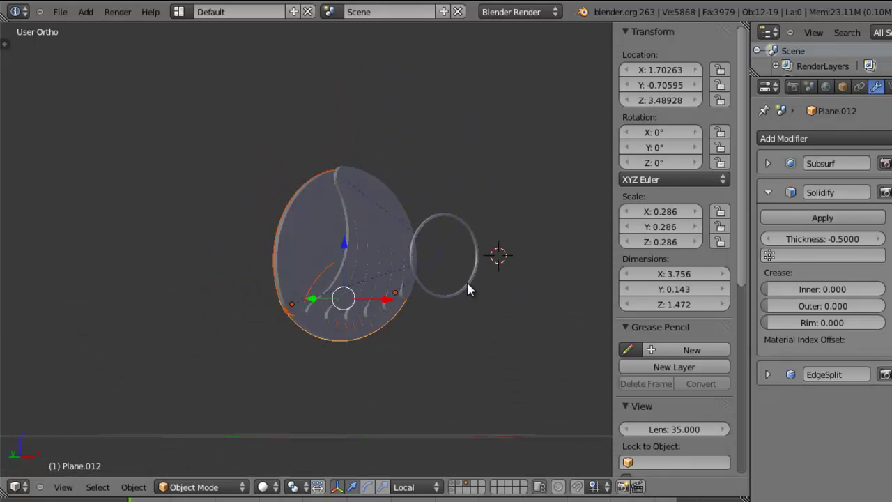
pyautogui.rightClick(424, 301)
pyautogui.moveTo(425, 307); pyautogui.dragTo(418, 322, button='middle')
pyautogui.press('g')
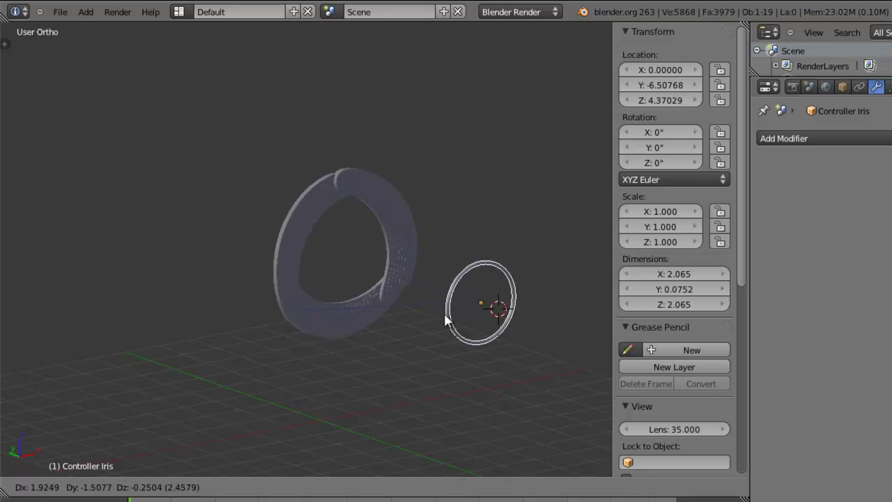
pyautogui.press('Escape')
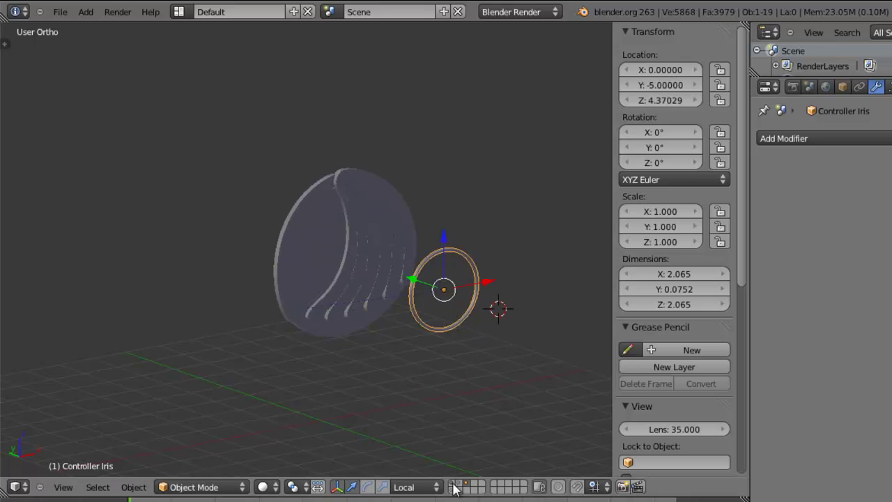
# - Show the robot's layers alongside the iris and test the iris controller in place on the body
pyautogui.click(453, 483)
pyautogui.moveTo(485, 367); pyautogui.dragTo(328, 387, button='middle')
pyautogui.press('g')
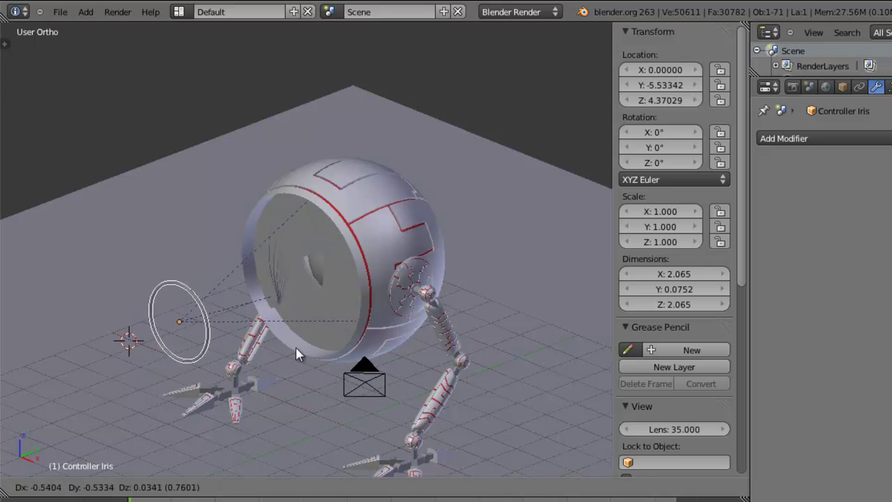
pyautogui.press('Escape')
pyautogui.moveTo(451, 413); pyautogui.dragTo(236, 300, button='middle')
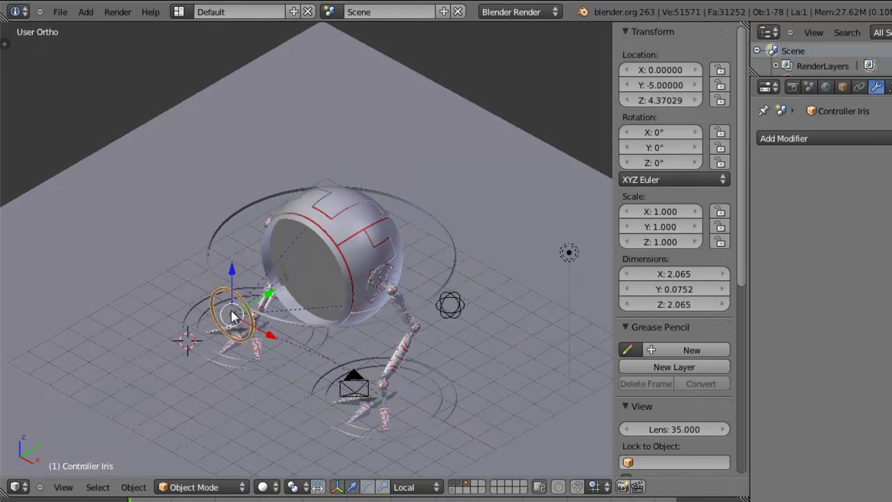
# - Move the iris controller circle to the layer of the other controllers and display only the robot's layer
pyautogui.rightClick(235, 298)
pyautogui.rightClick(236, 298)
pyautogui.press('m')
pyautogui.click(494, 376)
pyautogui.click(456, 487)
pyautogui.moveTo(553, 352); pyautogui.dragTo(481, 362, button='middle')
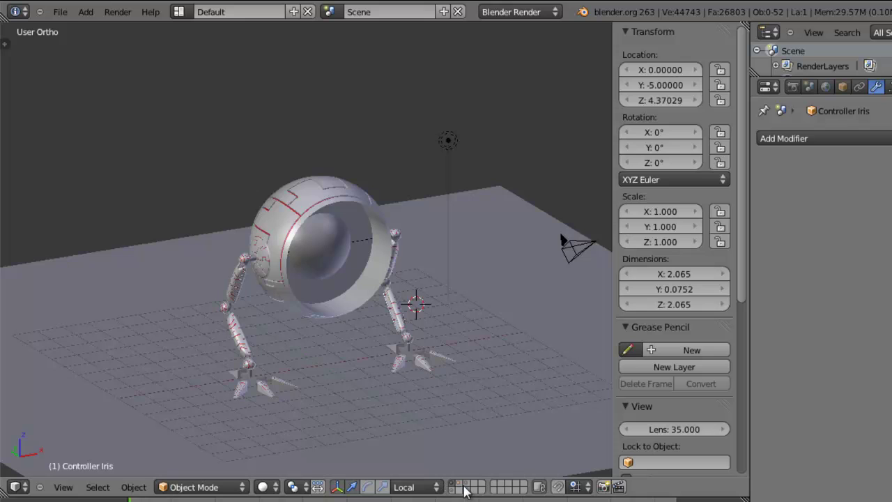
# - Display the iris layer, move all the blades to the first layer, and show the robot's layer again
pyautogui.click(460, 482)
pyautogui.click(471, 488)
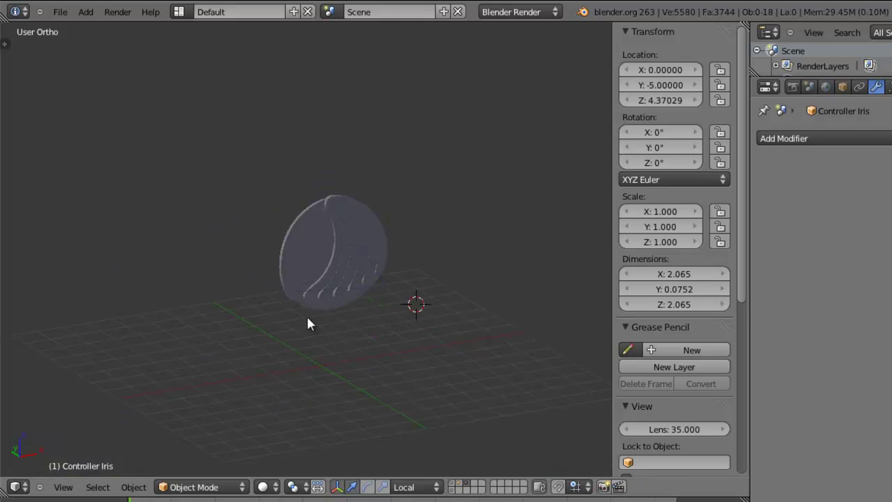
pyautogui.rightClick(368, 279)
pyautogui.press('m')
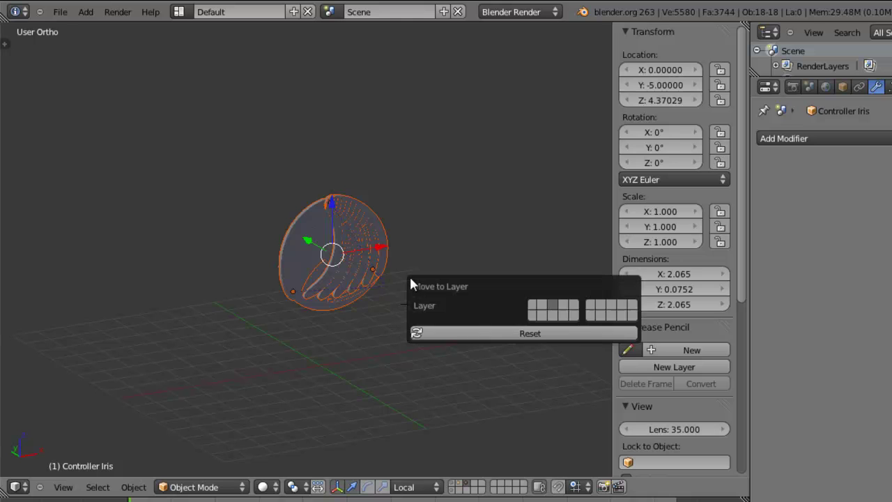
pyautogui.click(535, 307)
pyautogui.click(458, 484)
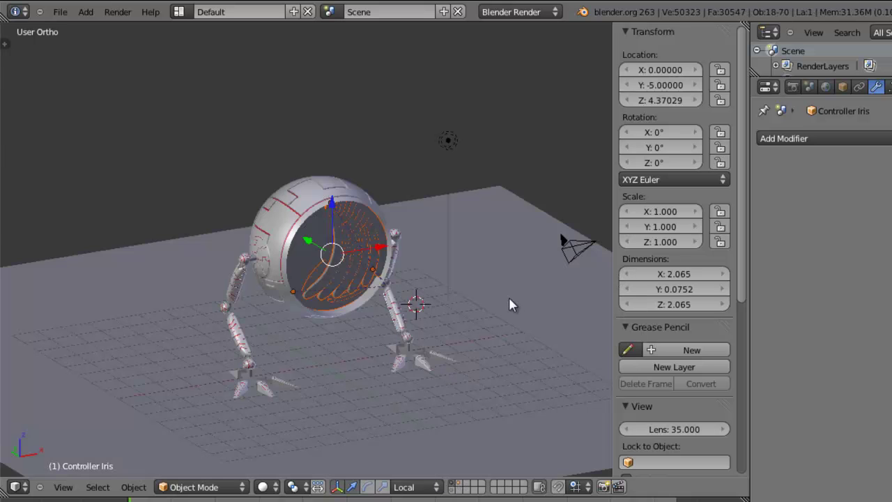
# - Show the controllers' layer together with the robot and clear the selection of the front dome
pyautogui.moveTo(509, 304); pyautogui.dragTo(420, 313, button='middle')
pyautogui.hotkey('shift', '2')
pyautogui.moveTo(414, 366); pyautogui.dragTo(436, 411, button='middle')
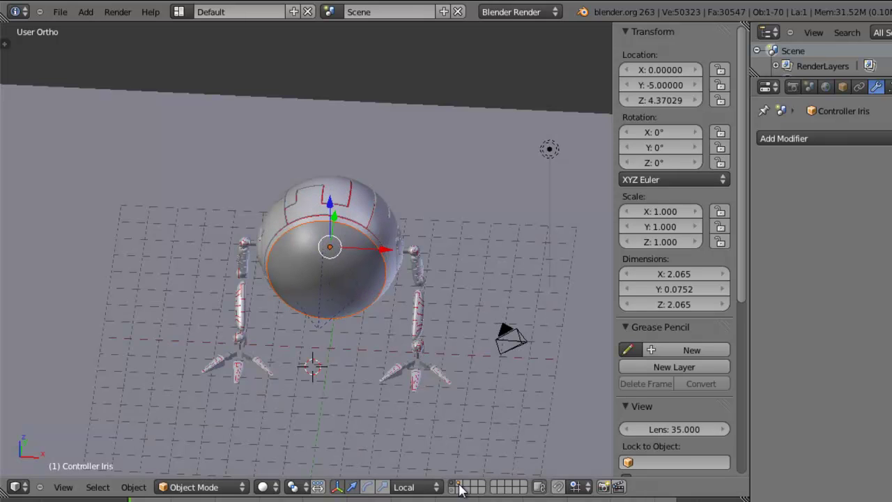
pyautogui.keyDown('shift'); pyautogui.click(460, 489); pyautogui.keyUp('shift')
pyautogui.moveTo(491, 366); pyautogui.dragTo(280, 263, button='middle')
pyautogui.rightClick(280, 264)
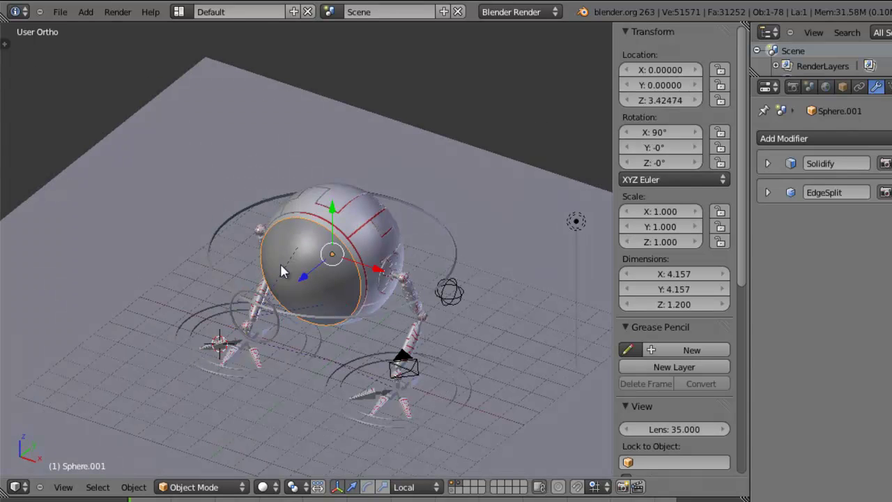
pyautogui.keyDown('shift'); pyautogui.rightClick(280, 263); pyautogui.keyUp('shift')
pyautogui.moveTo(354, 281); pyautogui.dragTo(319, 296, button='middle')
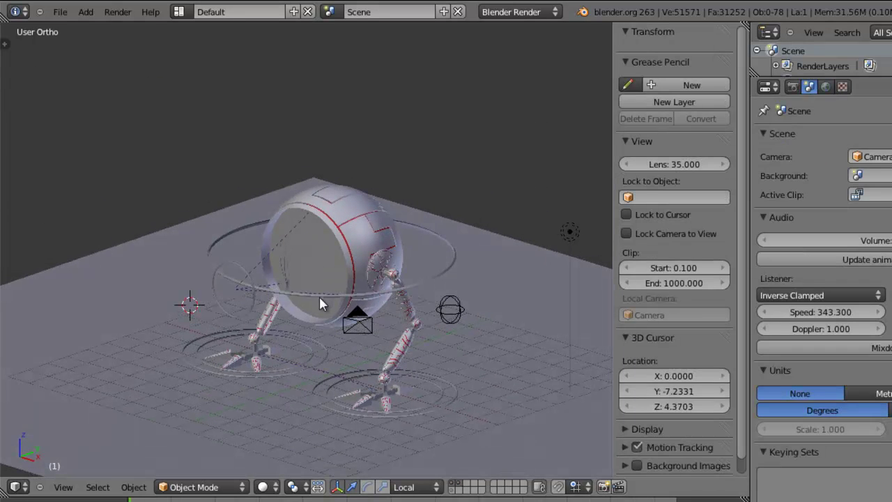
# - Select the head controller ring and rotate it freely to test whether the iris and its controller follow the head
pyautogui.rightClick(319, 296)
pyautogui.press('r')
pyautogui.press('r')
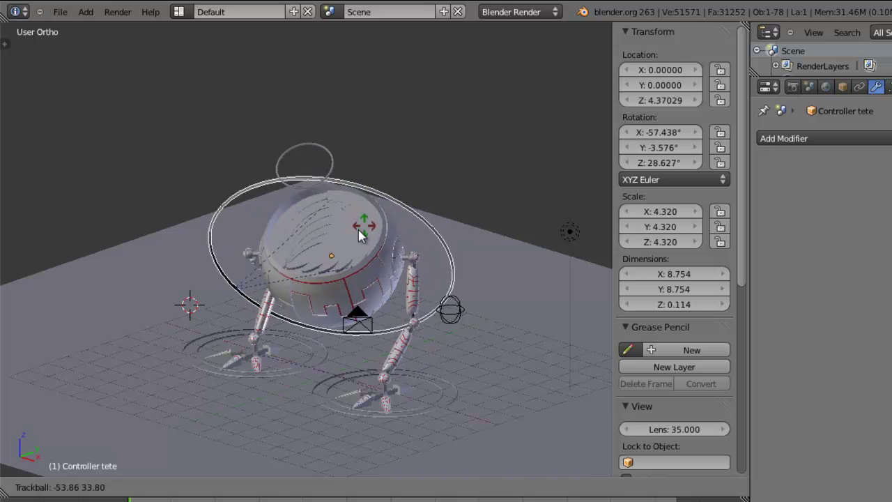
pyautogui.press('Escape')
# - Test moving the iris controller with the head tilted, cancel the moves, and undo the head rotation
pyautogui.rightClick(260, 197)
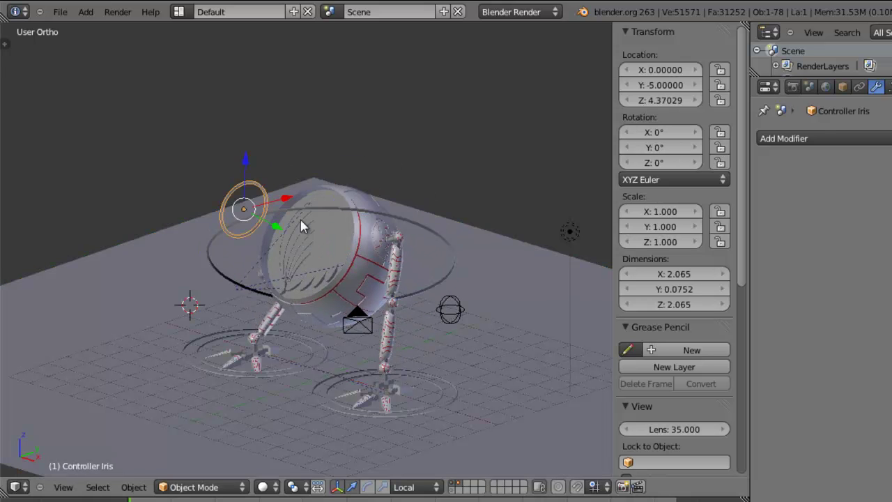
pyautogui.press('g')
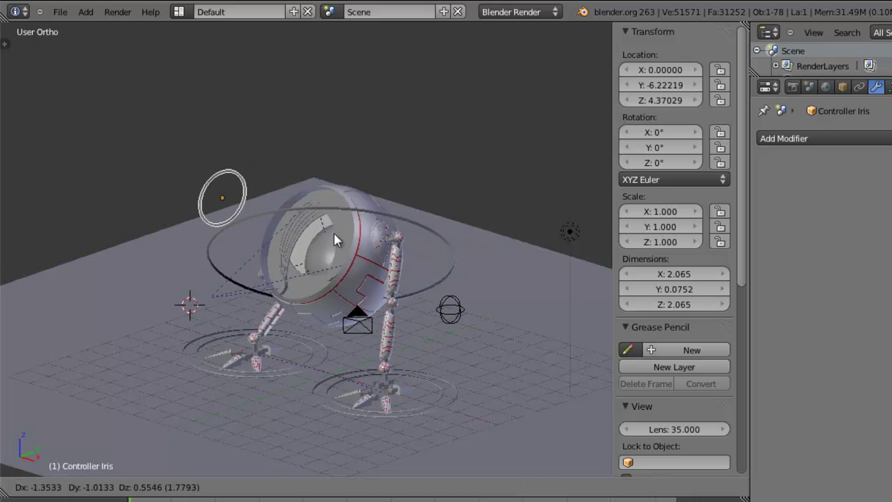
pyautogui.press('Escape')
pyautogui.press('g')
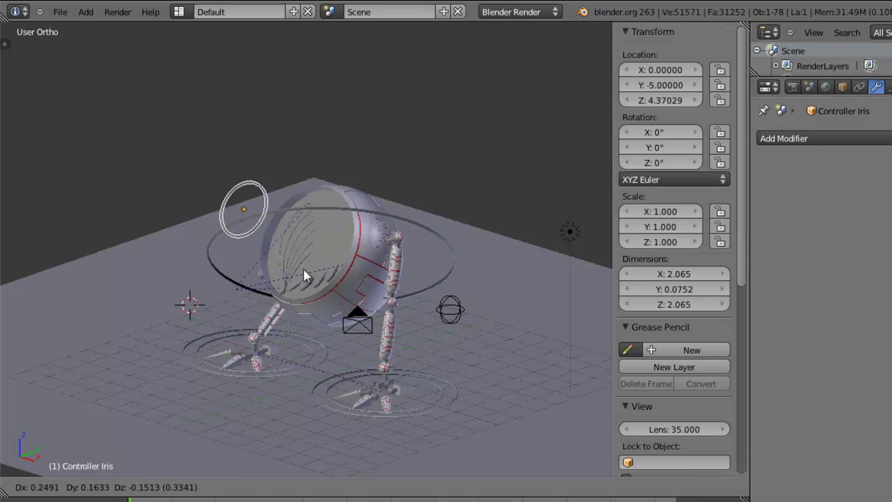
pyautogui.press('Escape')
pyautogui.rightClick(411, 296)
pyautogui.rightClick(411, 296)
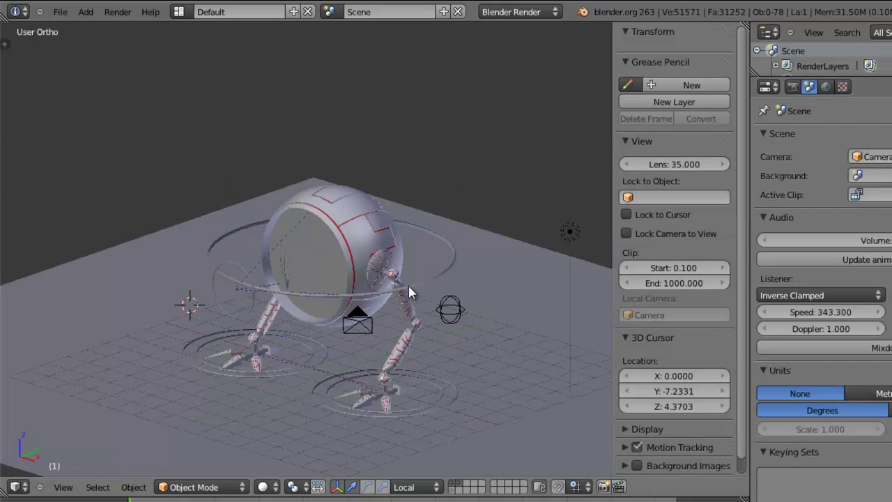
# - Hide the front dome of the robot's head to expose the iris blades behind it
pyautogui.moveTo(237, 324); pyautogui.dragTo(378, 324, button='middle')
pyautogui.scroll(5, 378, 324)
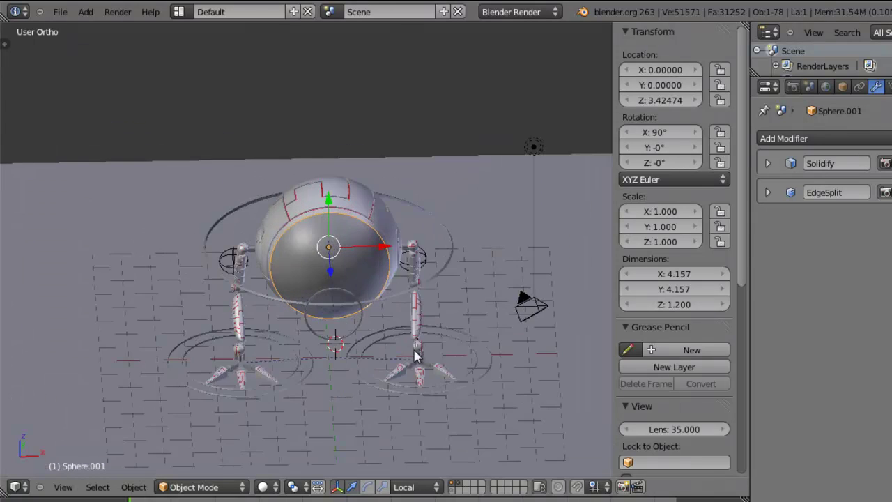
pyautogui.keyDown('shift'); pyautogui.moveTo(401, 369); pyautogui.dragTo(394, 291, button='middle'); pyautogui.keyUp('shift')
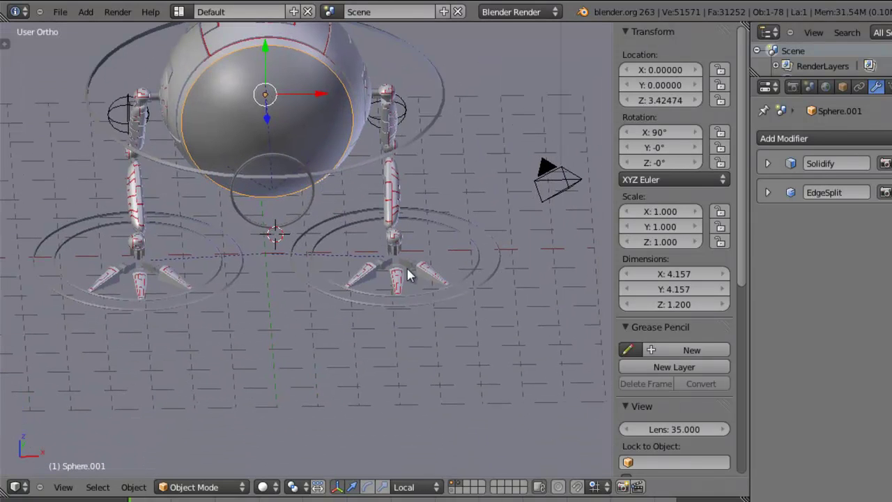
pyautogui.scroll(-5, 407, 242)
pyautogui.moveTo(418, 253); pyautogui.dragTo(237, 271, button='middle')
pyautogui.scroll(3, 350, 232)
pyautogui.press('h')
pyautogui.scroll(3, 367, 249)
# - Select the iris controller and test sliding it along its local Y axis to open the blades, cancelling each move
pyautogui.rightClick(132, 255)
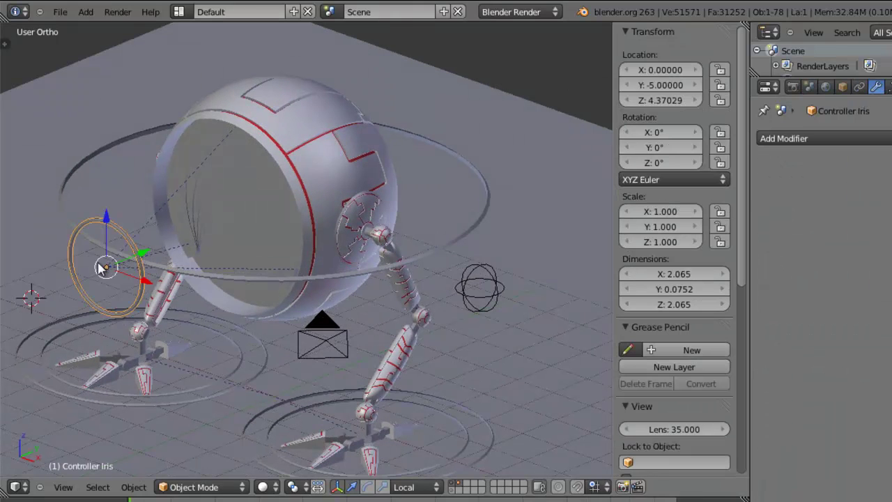
pyautogui.press('g')
pyautogui.press('y')
pyautogui.press('y')
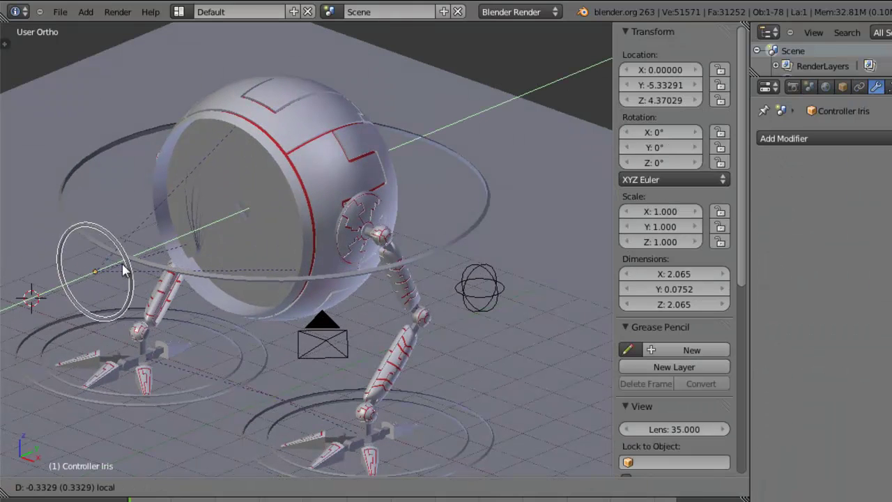
pyautogui.rightClick(132, 267)
pyautogui.scroll(-3, 178, 259)
pyautogui.press('g')
pyautogui.press('y')
pyautogui.press('y')
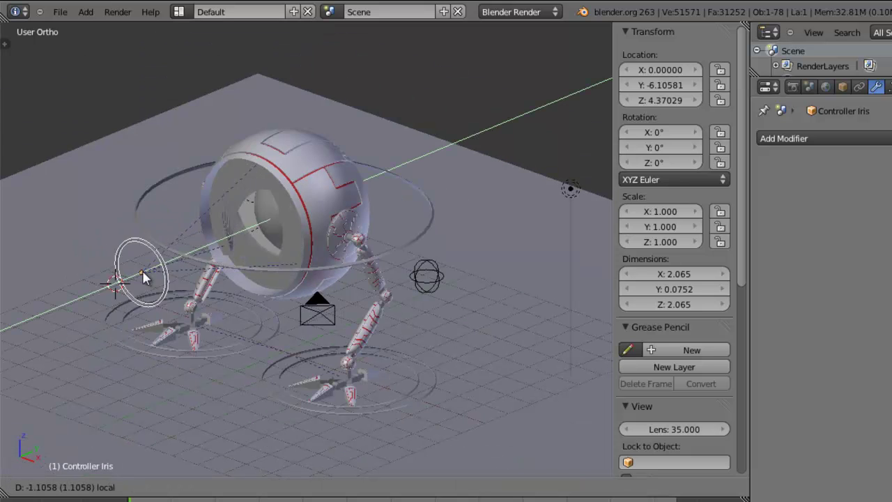
pyautogui.rightClick(197, 251)
pyautogui.moveTo(270, 297); pyautogui.dragTo(418, 300, button='middle')
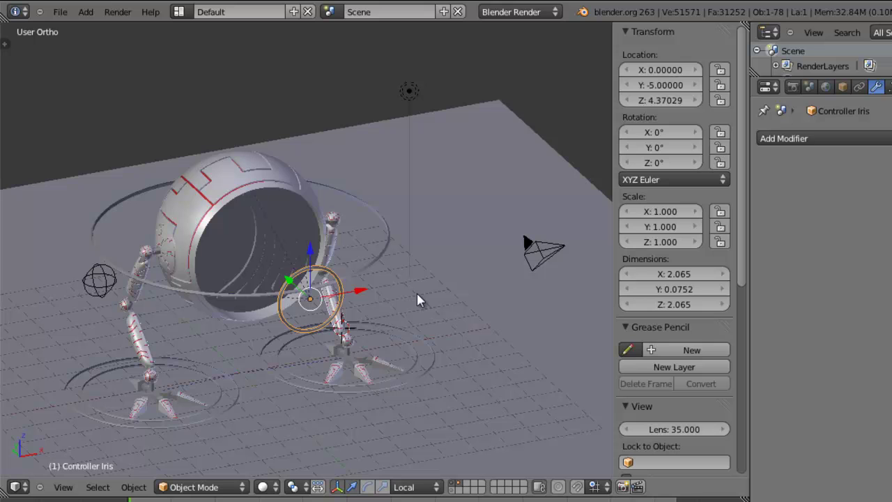